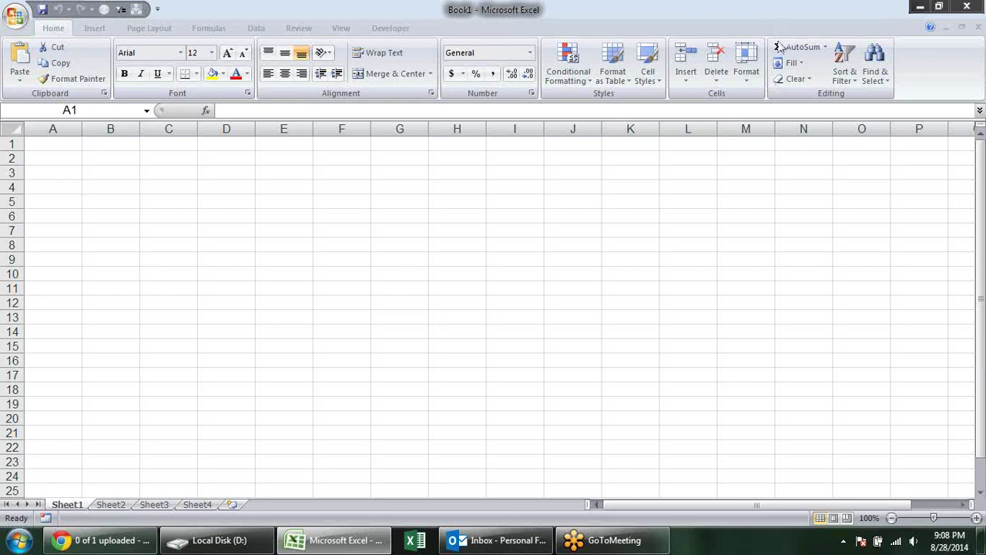
Insert today's date in B2, view it as a serial number, then restore the date format
{"action": "left_click", "coordinate": [132, 160]}
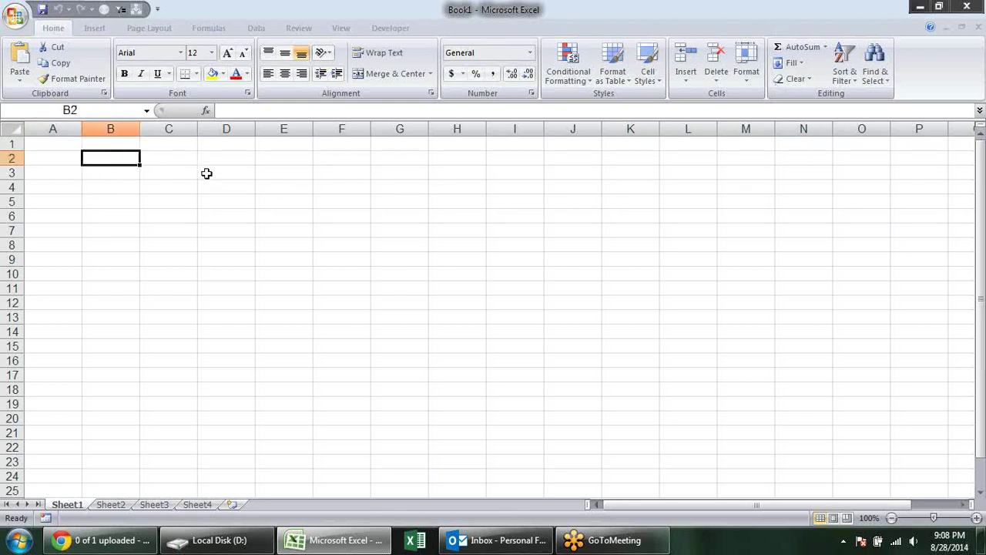
{"action": "key", "text": "ctrl+semicolon"}
{"action": "key", "text": "Return"}
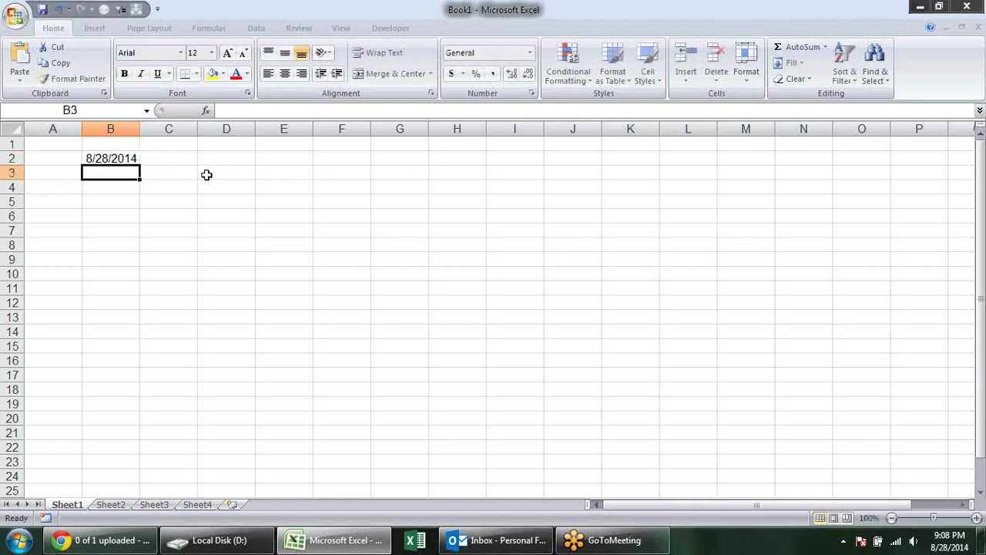
{"action": "key", "text": "Up"}
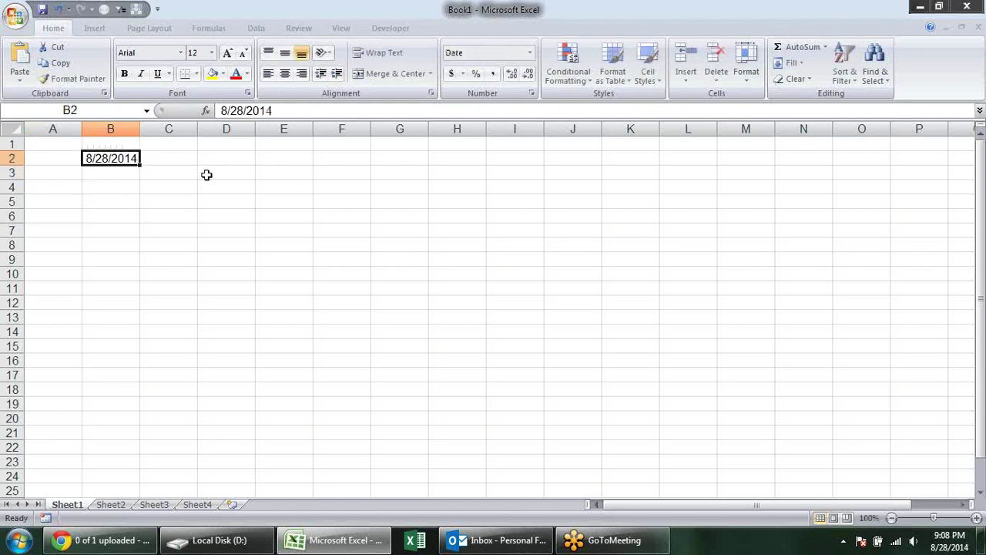
{"action": "key", "text": "ctrl+shift+asciitilde"}
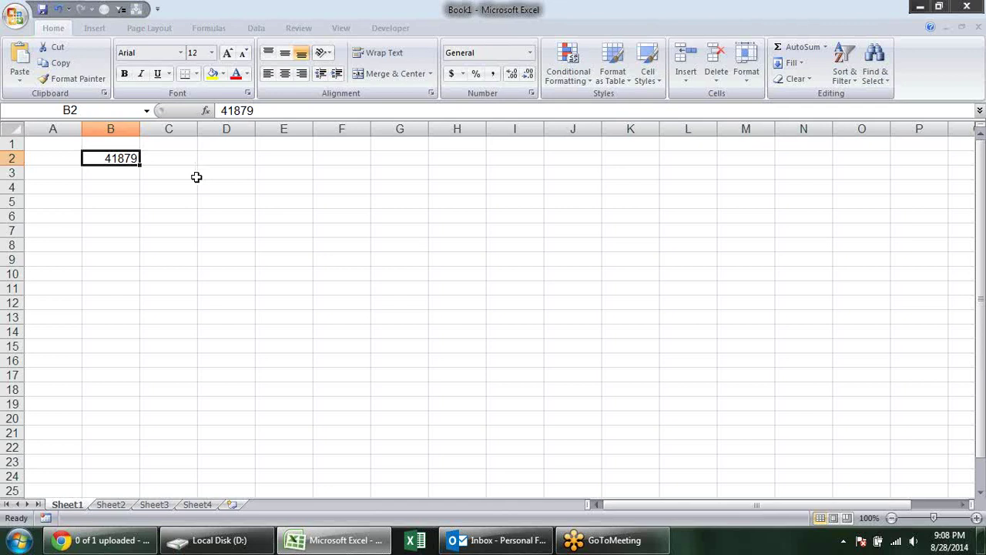
{"action": "key", "text": "ctrl+shift+numbersign"}
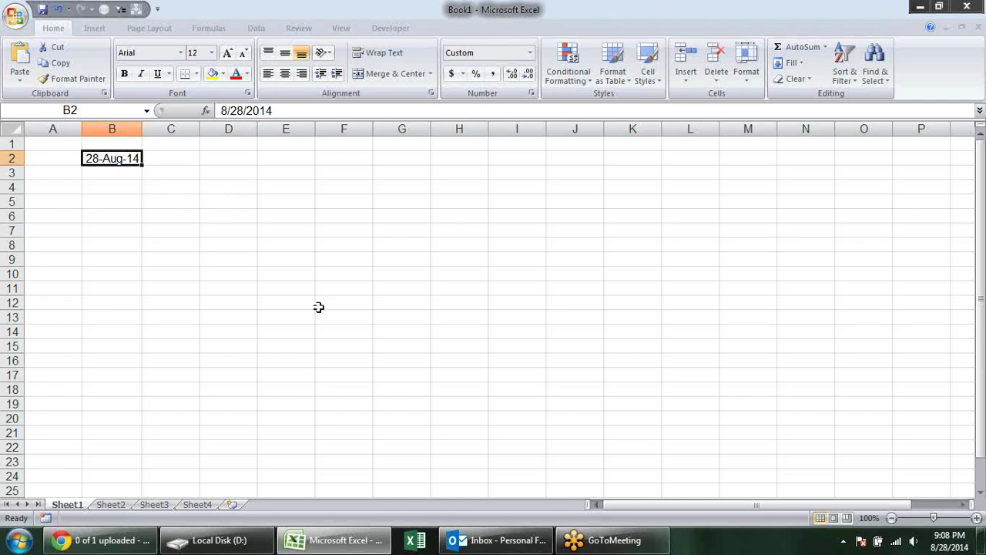
Cycle B2 through general, number, time, date, currency, percentage and scientific formats, then clear it
{"action": "key", "text": "ctrl+shift+asciitilde"}
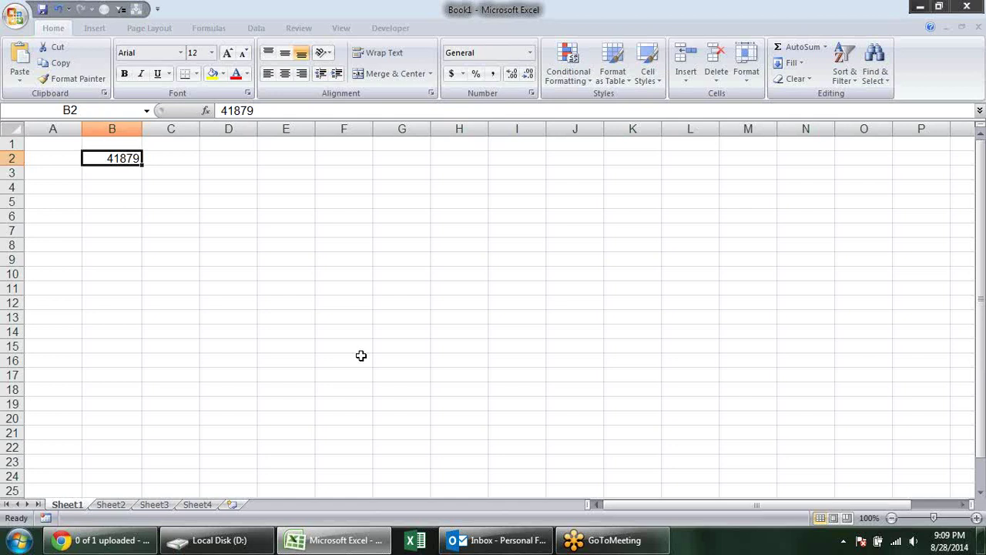
{"action": "key", "text": "ctrl+shift+exclam"}
{"action": "key", "text": "ctrl+shift+at"}
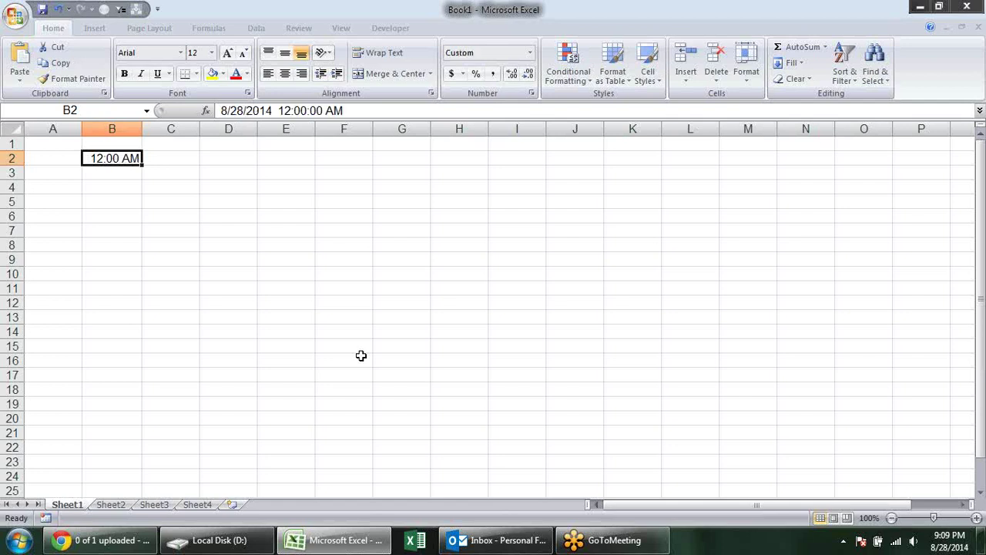
{"action": "key", "text": "ctrl+shift+numbersign"}
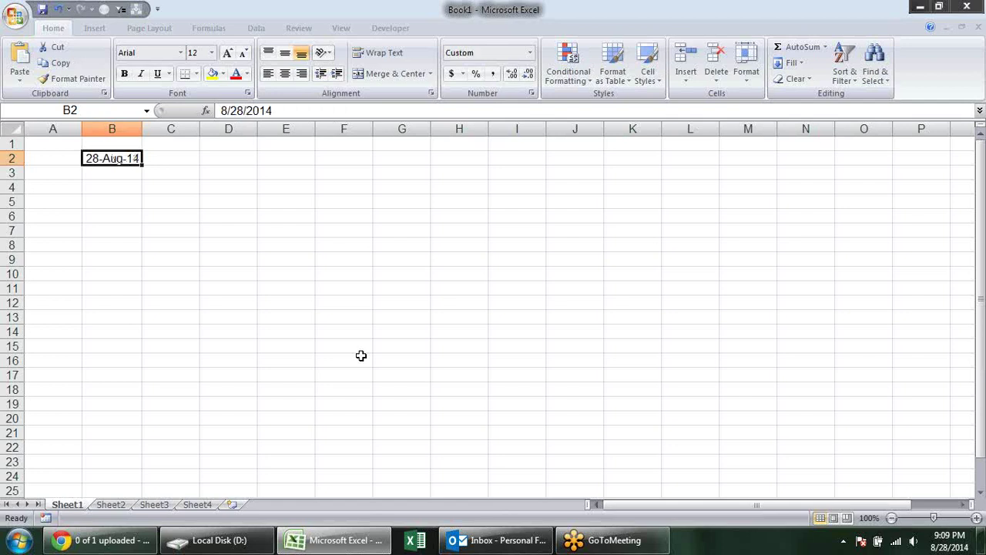
{"action": "key", "text": "ctrl+shift+dollar"}
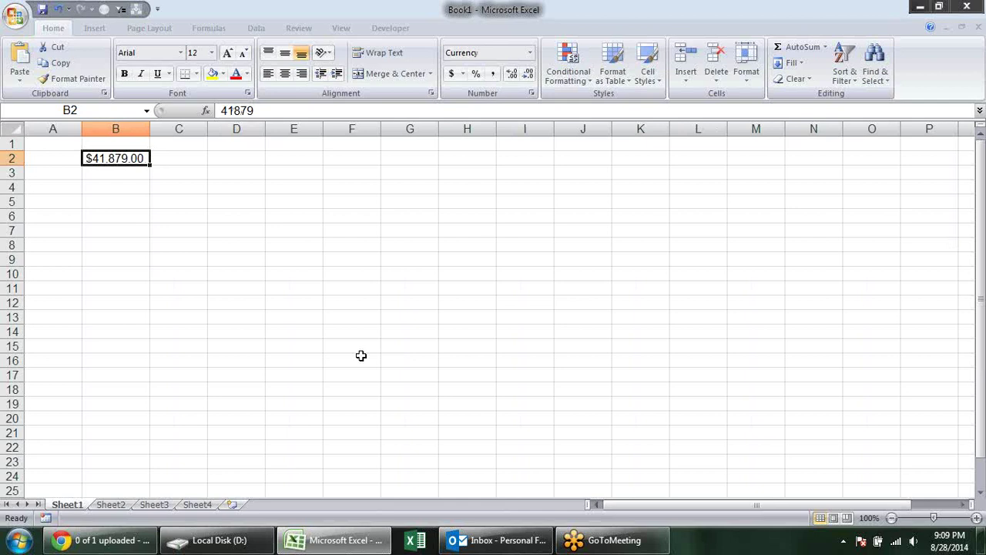
{"action": "key", "text": "ctrl+shift+percent"}
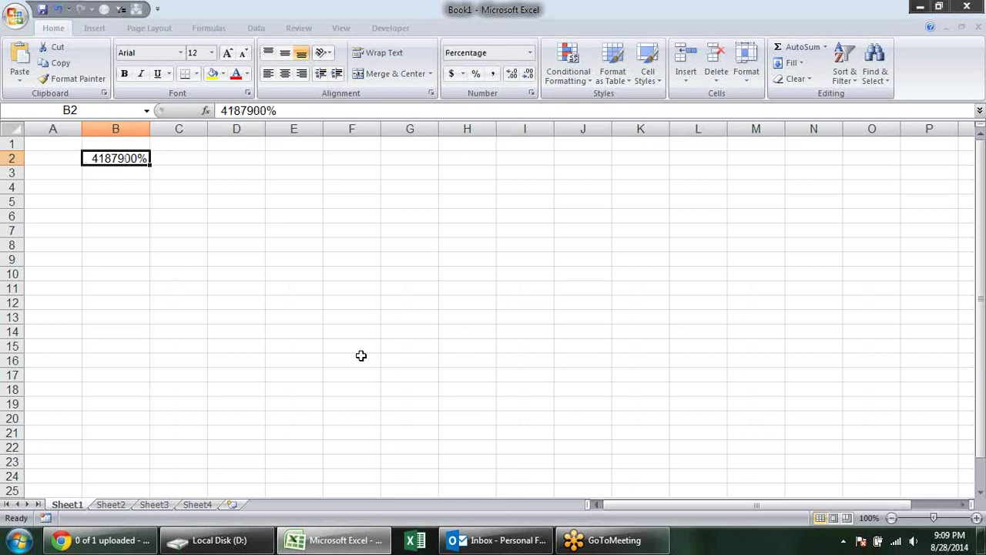
{"action": "key", "text": "ctrl+shift+asciicircum"}
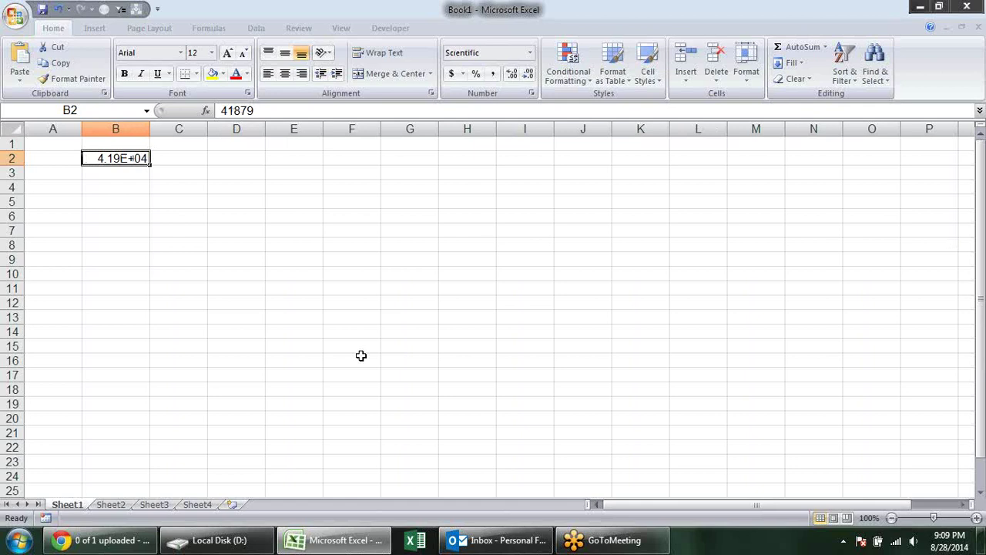
{"action": "key", "text": "ctrl+shift+numbersign"}
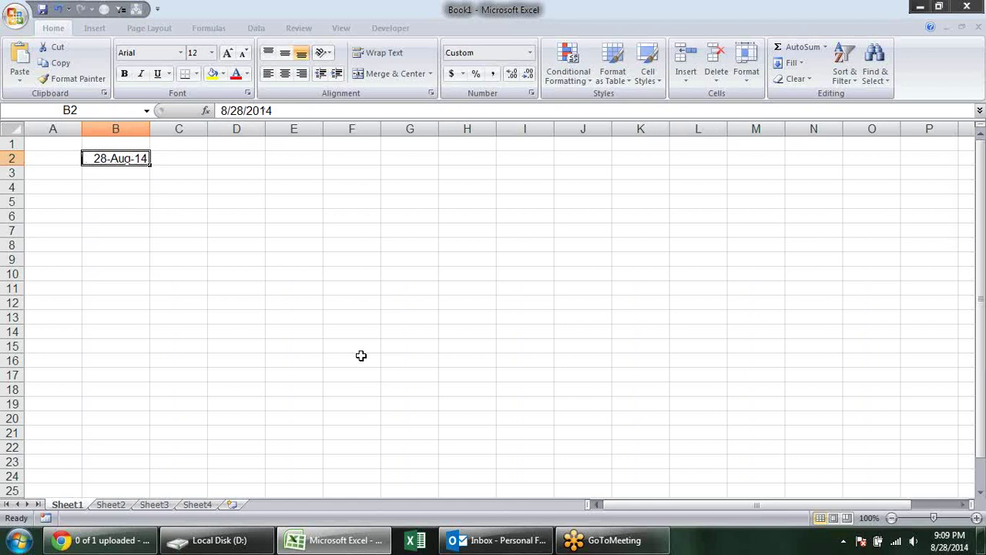
{"action": "key", "text": "Delete"}
Put today's date in A4 in day-month-year date format
{"action": "left_click", "coordinate": [294, 186]}
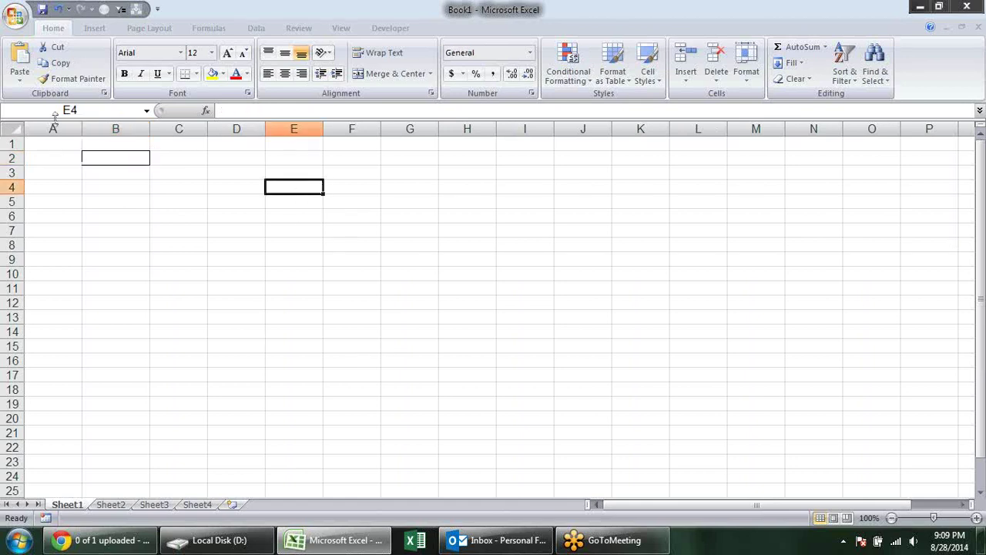
{"action": "left_click", "coordinate": [73, 185]}
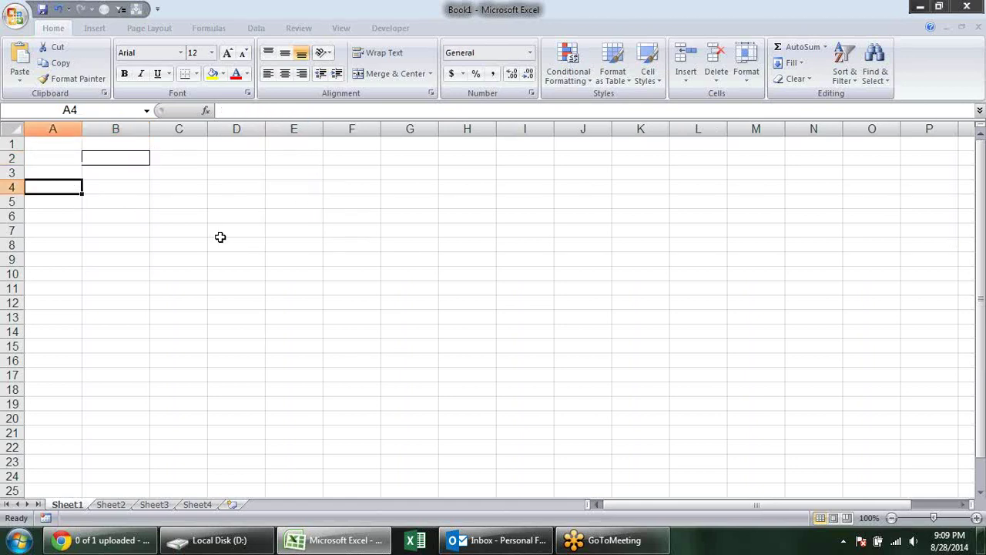
{"action": "key", "text": "ctrl+semicolon"}
{"action": "key", "text": "Return"}
{"action": "key", "text": "Up"}
{"action": "key", "text": "ctrl+shift+numbersign"}
Type the headings 'day', 'month' and 'year' in B3:D3
{"action": "key", "text": "Right"}
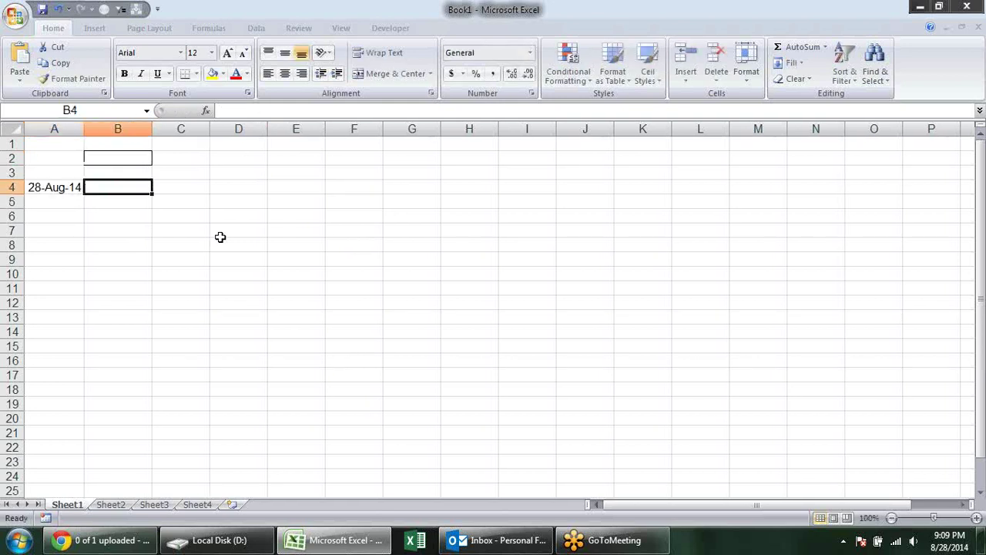
{"action": "key", "text": "Up"}
{"action": "type", "text": "day"}
{"action": "key", "text": "Tab"}
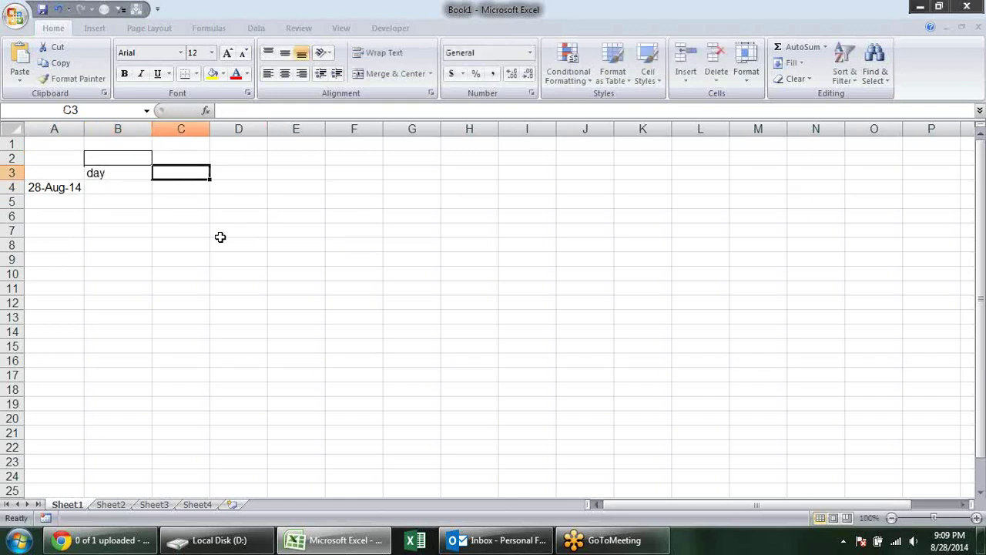
{"action": "type", "text": "month"}
{"action": "key", "text": "Tab"}
{"action": "type", "text": "year"}
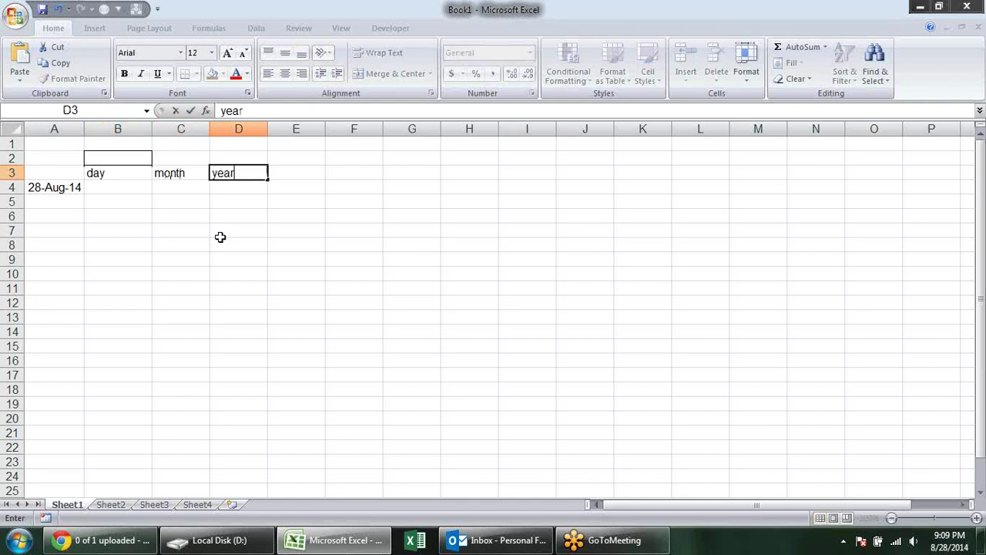
{"action": "key", "text": "Return"}
Enter =DAY(A4) in B4 and =MONTH(A4) in C4
{"action": "type", "text": "="}
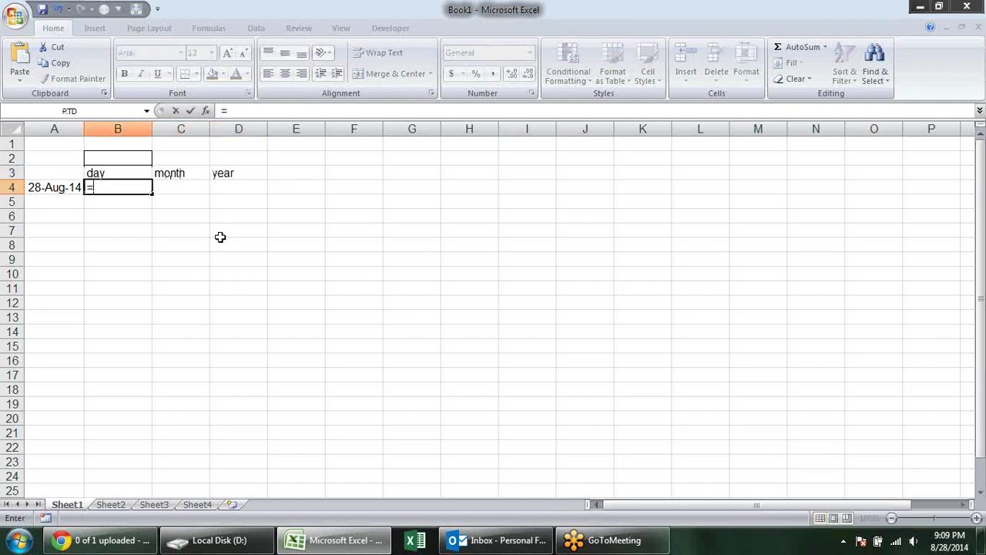
{"action": "type", "text": "day"}
{"action": "key", "text": "Tab"}
{"action": "key", "text": "Left"}
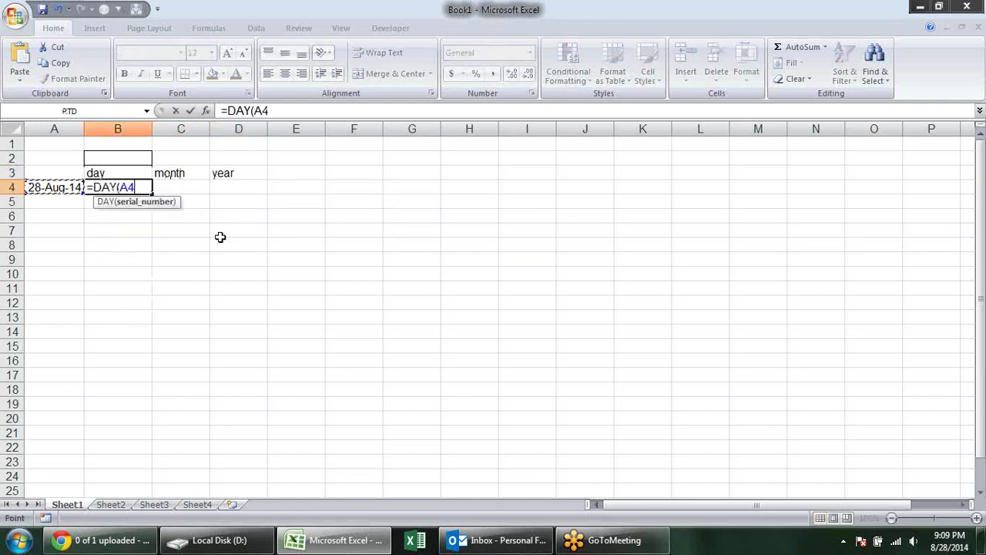
{"action": "key", "text": "Return"}
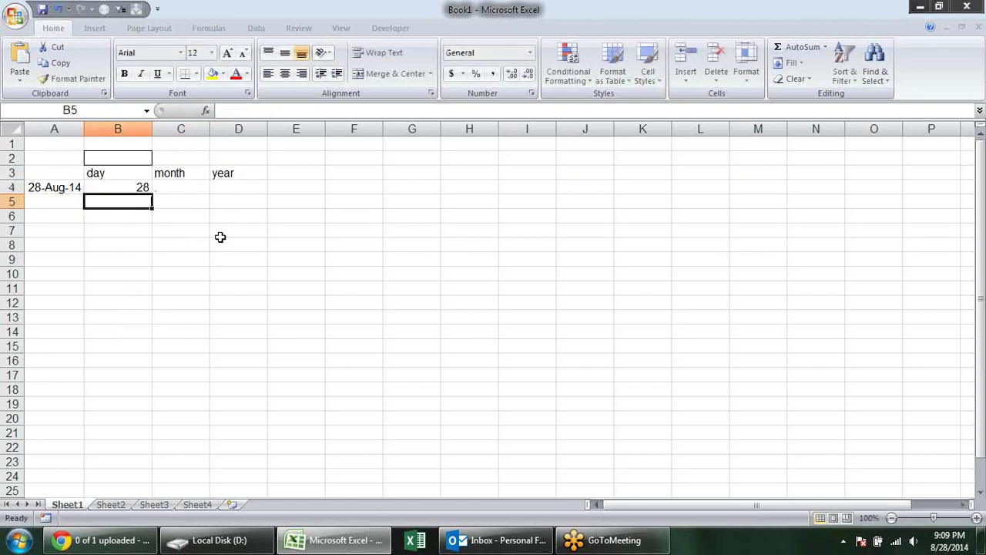
{"action": "key", "text": "Up"}
{"action": "key", "text": "Right"}
{"action": "type", "text": "="}
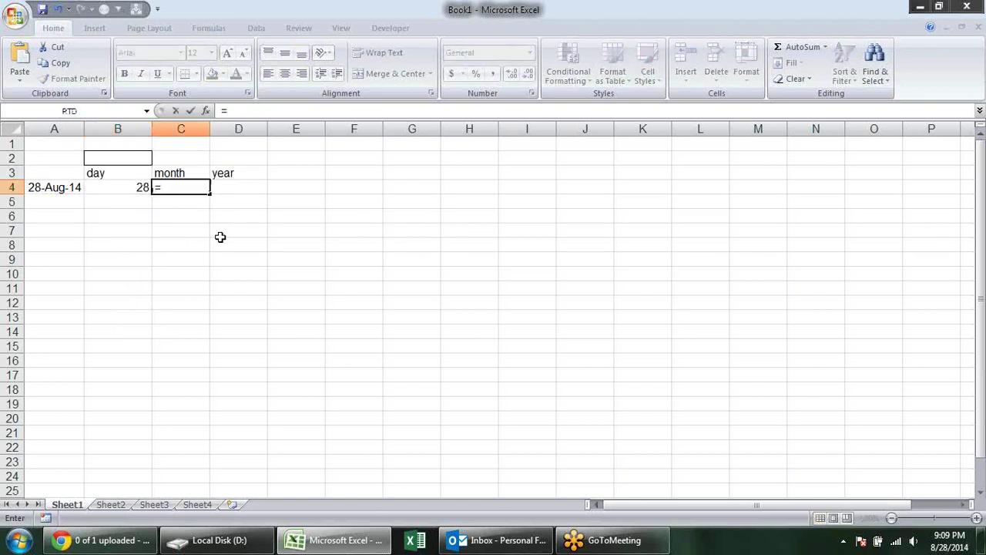
{"action": "type", "text": "mo"}
{"action": "key", "text": "Down"}
{"action": "key", "text": "Down"}
{"action": "key", "text": "Tab"}
{"action": "key", "text": "Left"}
{"action": "key", "text": "Left"}
{"action": "key", "text": "Return"}
{"action": "key", "text": "Up"}
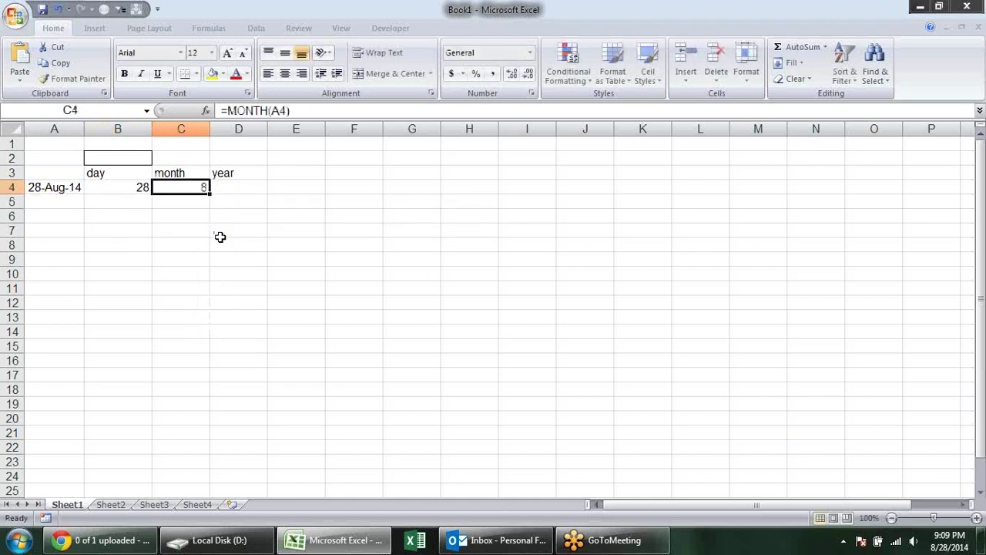
Enter =YEAR(A4) in D4, fixing the incomplete first attempt
{"action": "key", "text": "Right"}
{"action": "type", "text": "=yea"}
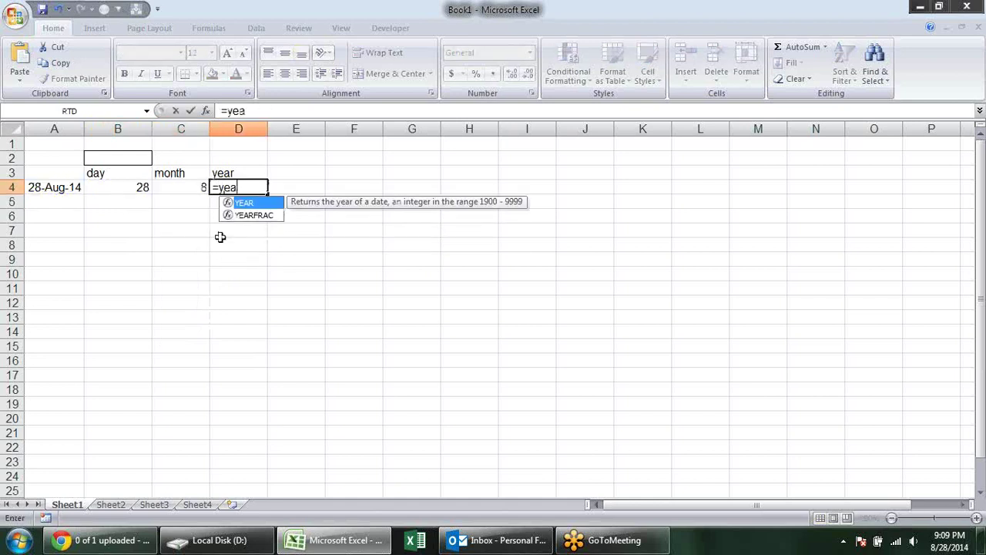
{"action": "key", "text": "Left"}
{"action": "key", "text": "Left"}
{"action": "key", "text": "Left"}
{"action": "key", "text": "Right"}
{"action": "key", "text": "Right"}
{"action": "key", "text": "Right"}
{"action": "key", "text": "F2"}
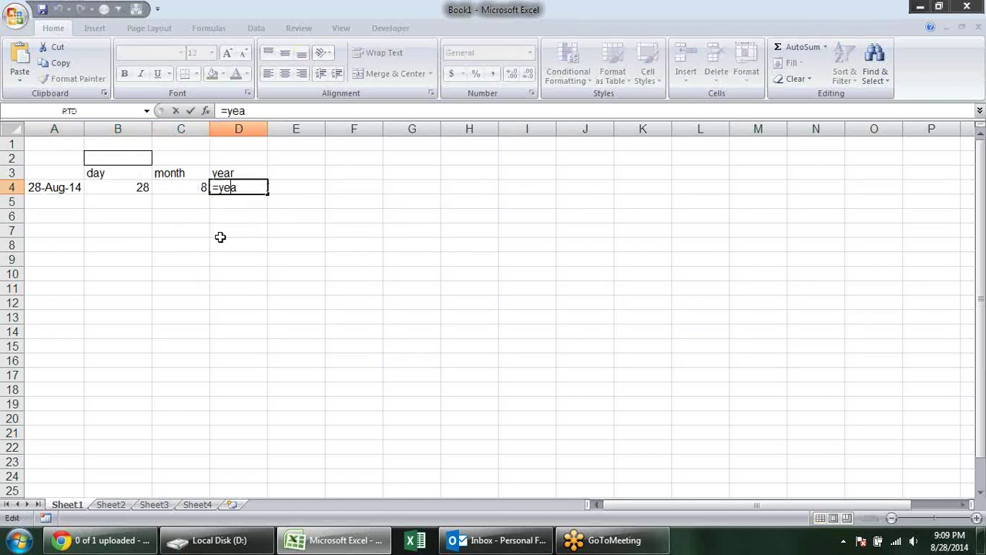
{"action": "type", "text": "r"}
{"action": "key", "text": "Tab"}
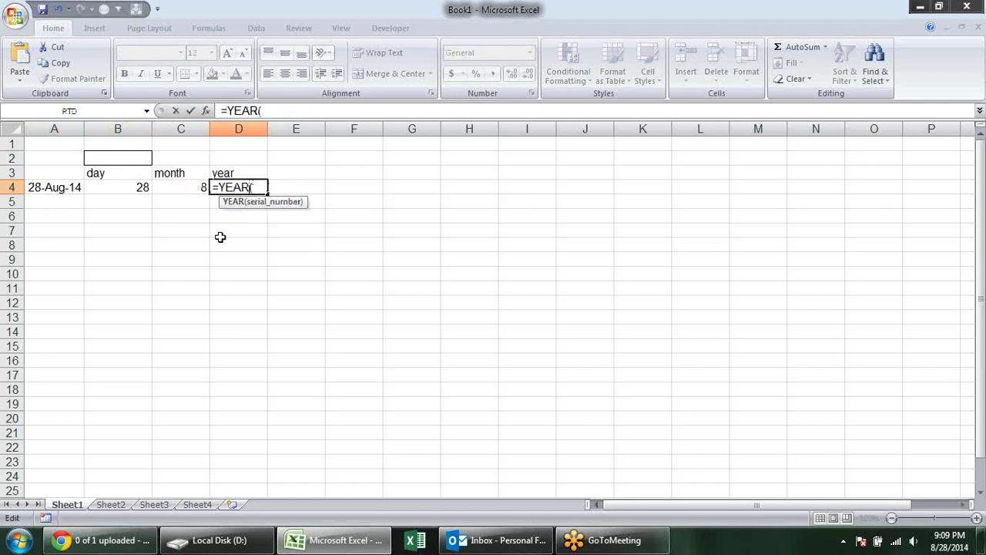
{"action": "left_click", "coordinate": [59, 187]}
{"action": "key", "text": "Return"}
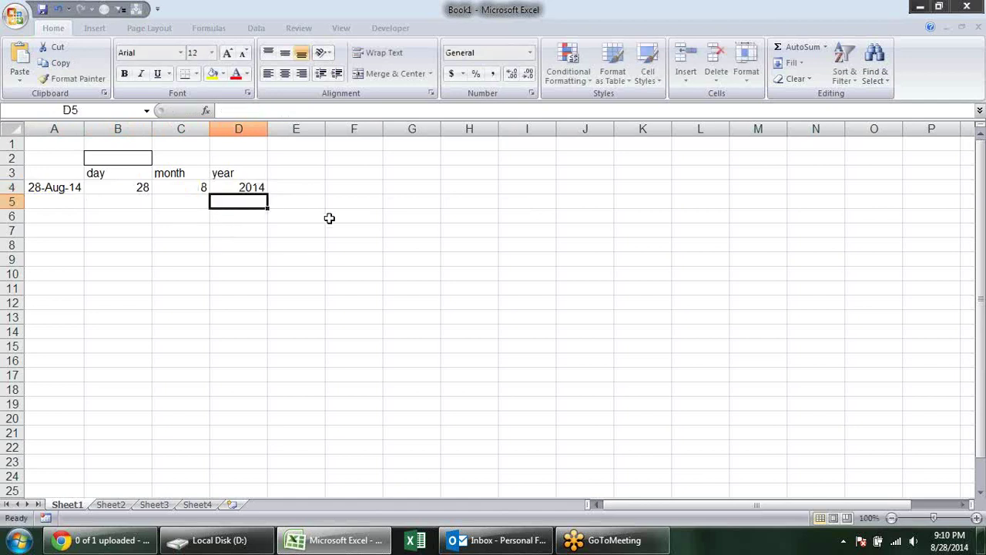
Add the heading 'date' in E3
{"action": "left_click", "coordinate": [314, 192]}
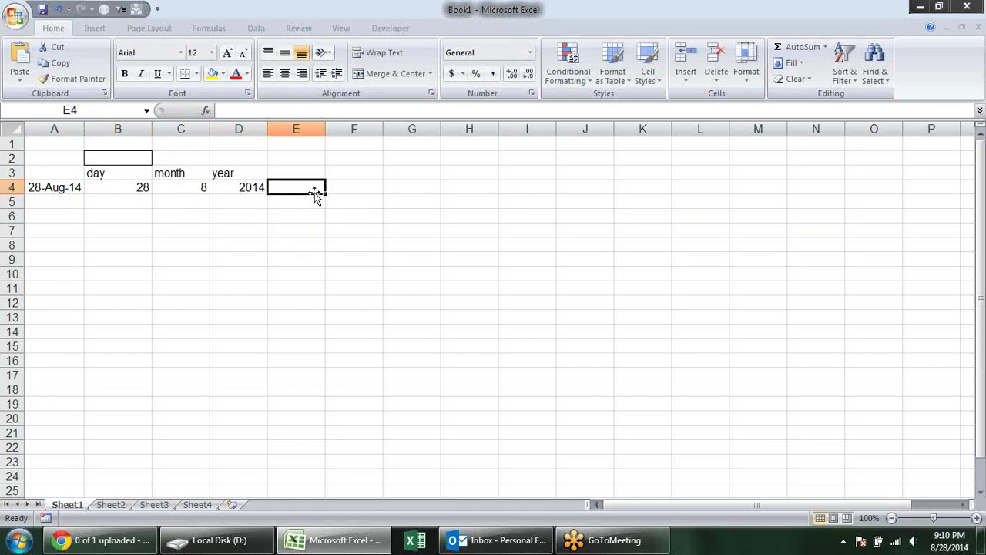
{"action": "key", "text": "Up"}
{"action": "type", "text": "date"}
{"action": "key", "text": "Return"}
Enter =DATE(D4,C4,B4) in E4
{"action": "type", "text": "=da"}
{"action": "key", "text": "Tab"}
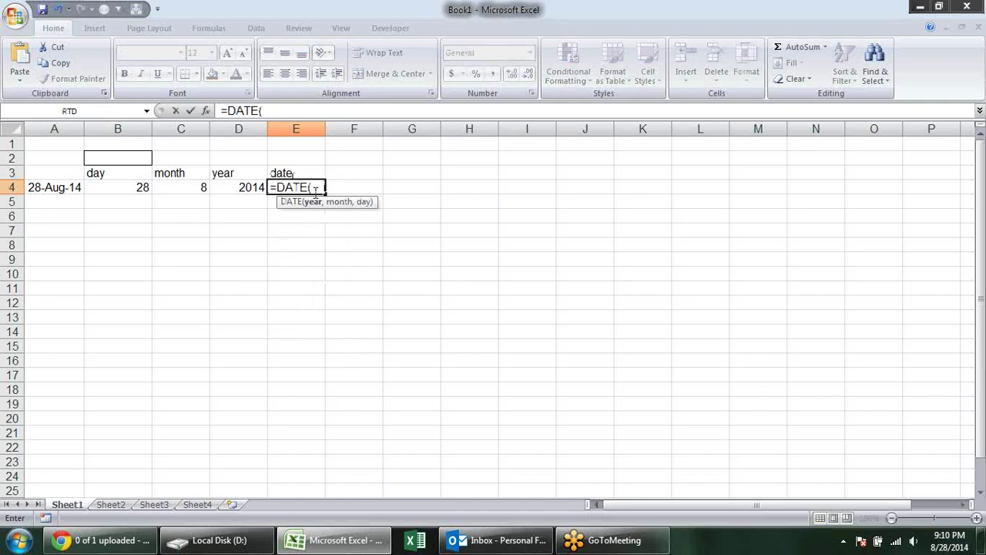
{"action": "left_click", "coordinate": [244, 187]}
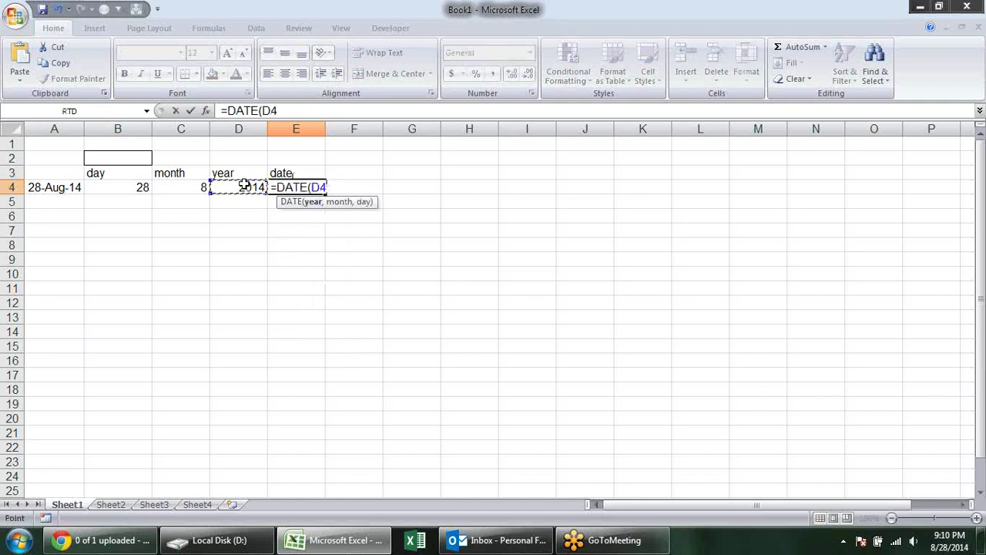
{"action": "type", "text": ","}
{"action": "left_click", "coordinate": [196, 189]}
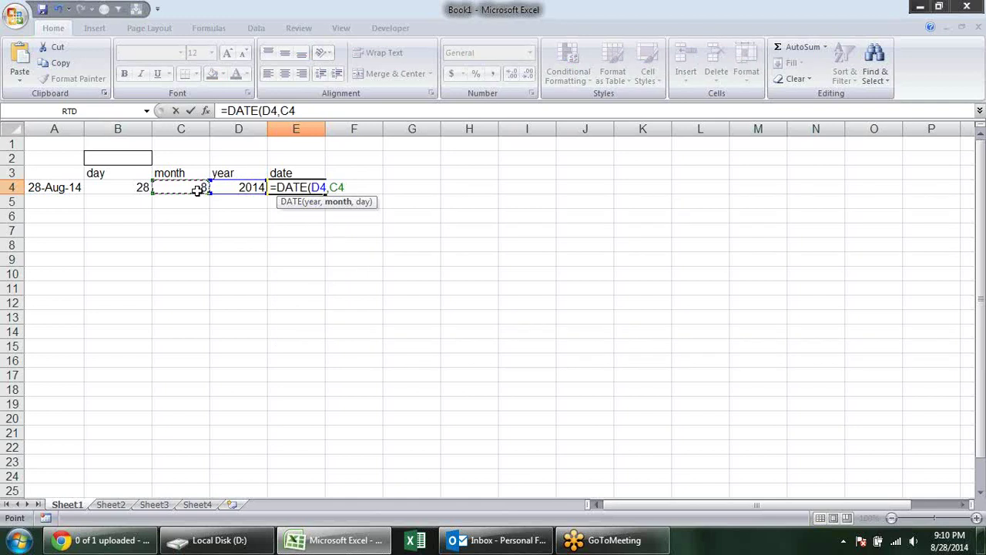
{"action": "type", "text": ","}
{"action": "left_click", "coordinate": [141, 188]}
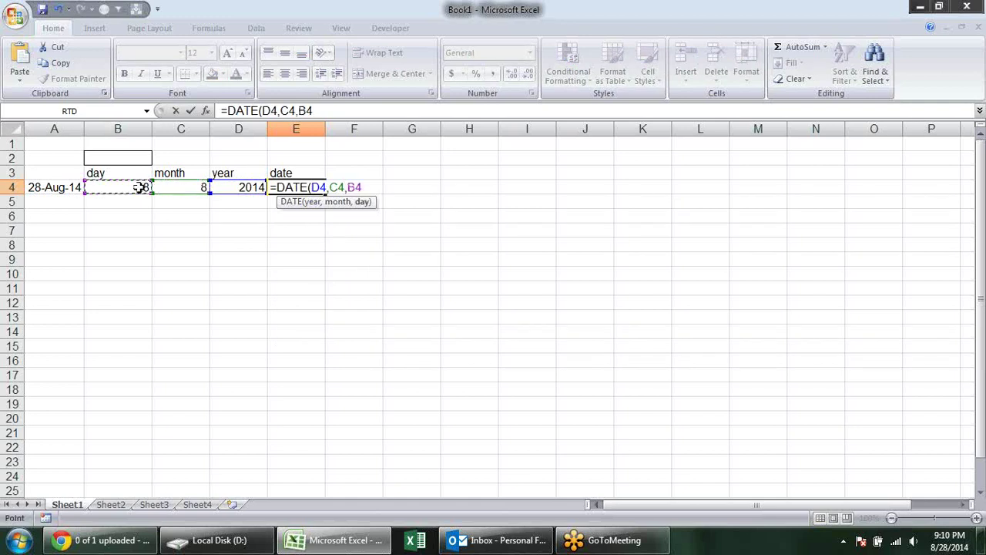
{"action": "key", "text": "Return"}
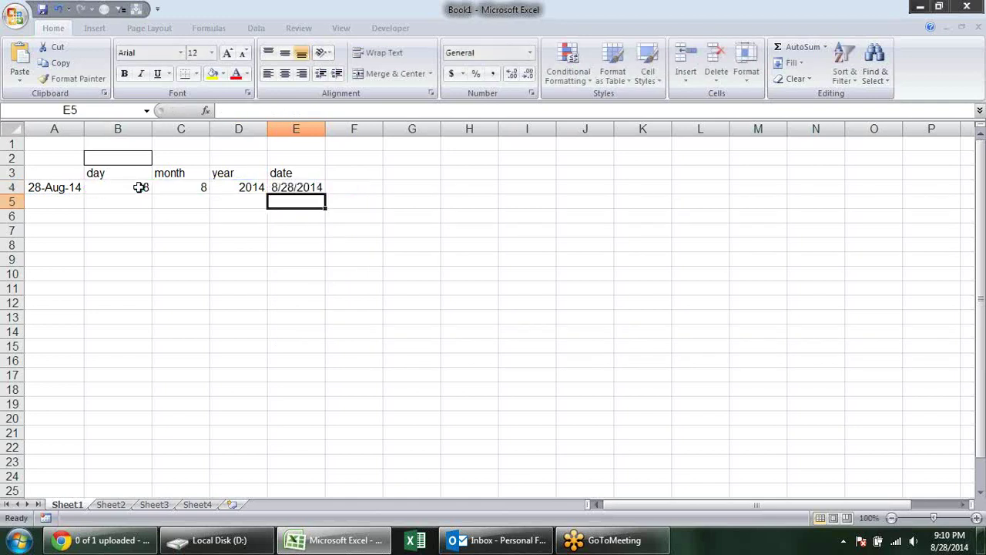
Format E4 as a d-mmm-yy date showing 28-Aug-14
{"action": "key", "text": "Up"}
{"action": "key", "text": "ctrl+shift+3"}
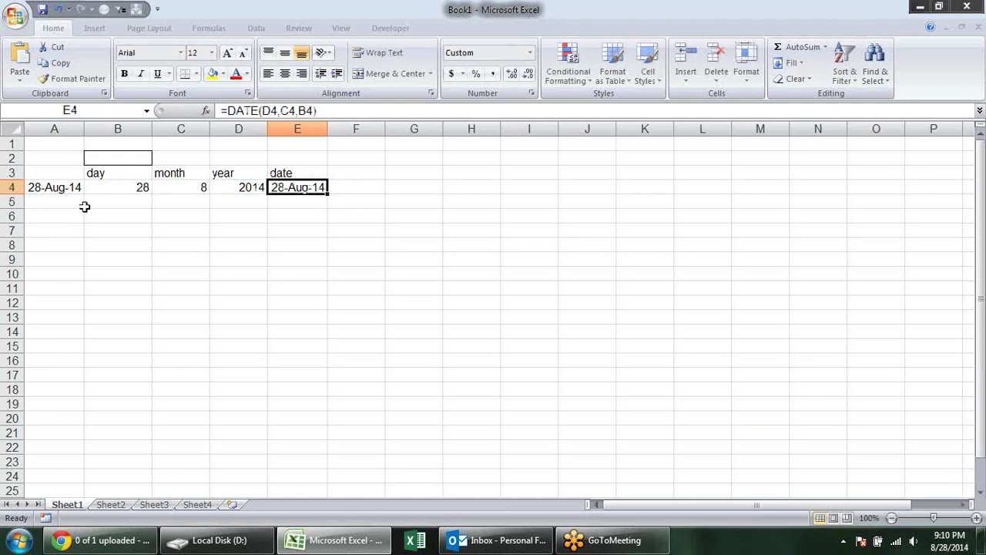
{"action": "left_click", "coordinate": [110, 202]}
Enter 1 day in B5 and the formula =A4+B5 in E5
{"action": "type", "text": "1"}
{"action": "key", "text": "Return"}
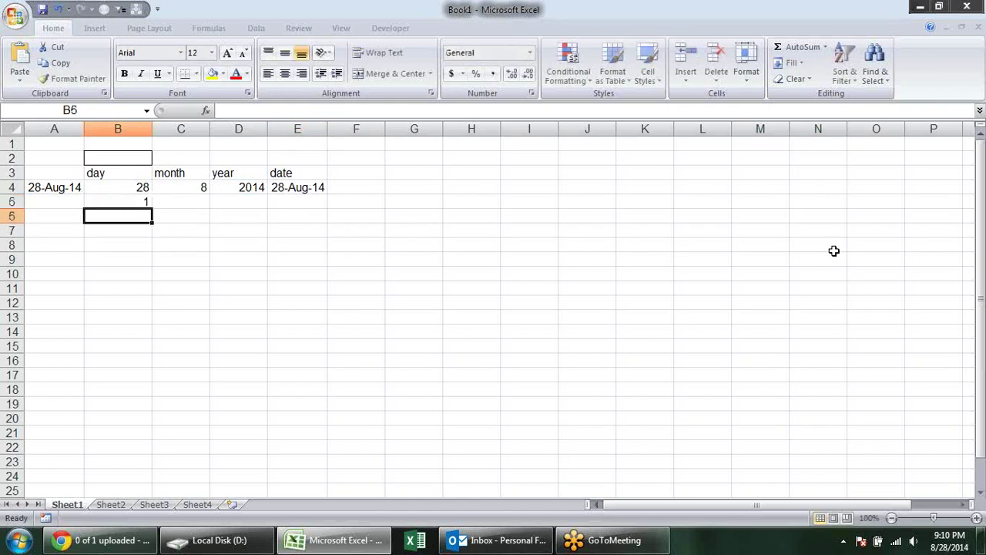
{"action": "key", "text": "Up"}
{"action": "key", "text": "Right"}
{"action": "key", "text": "Right"}
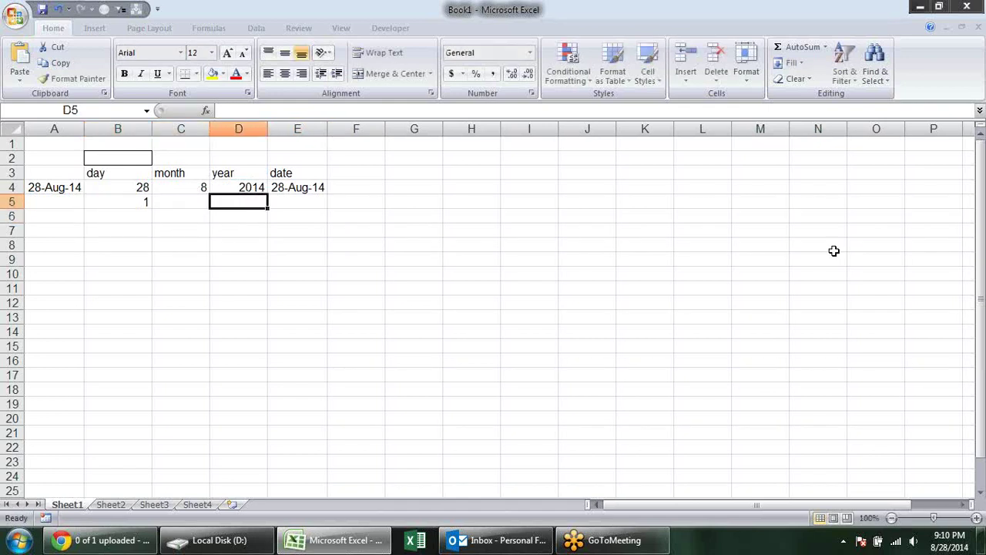
{"action": "key", "text": "Right"}
{"action": "type", "text": "="}
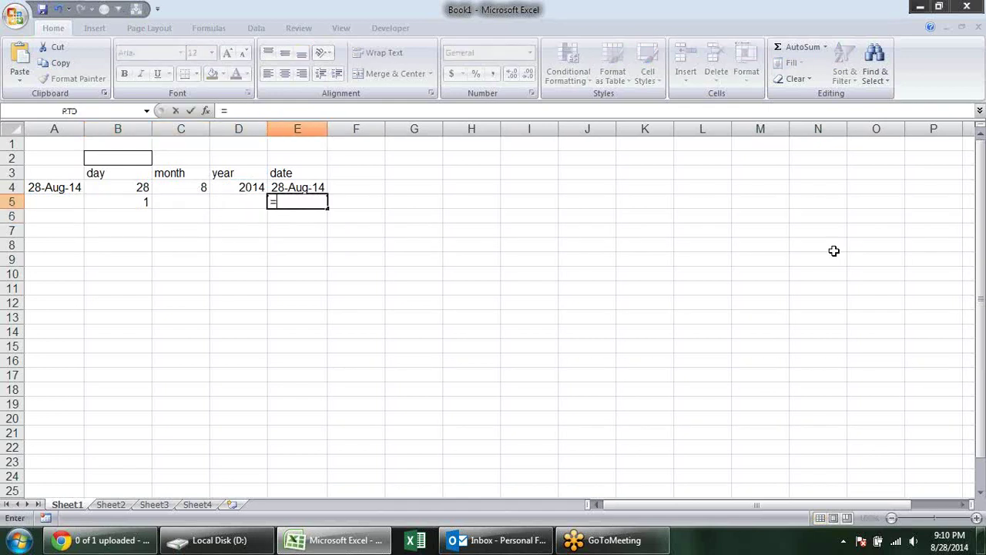
{"action": "key", "text": "Left"}
{"action": "key", "text": "Left"}
{"action": "key", "text": "Left"}
{"action": "key", "text": "Left"}
{"action": "key", "text": "Up"}
{"action": "type", "text": "+"}
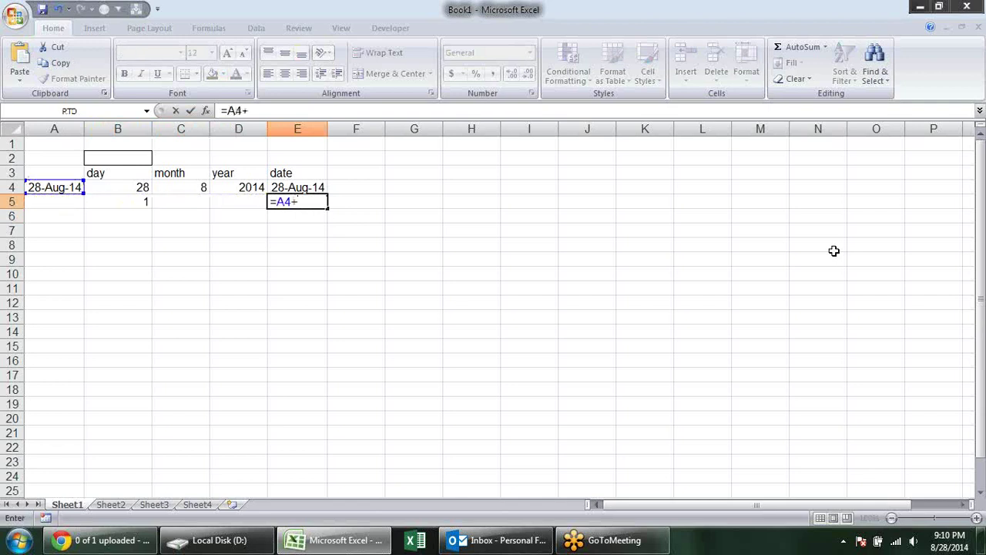
{"action": "key", "text": "Left"}
{"action": "key", "text": "Left"}
{"action": "key", "text": "Left"}
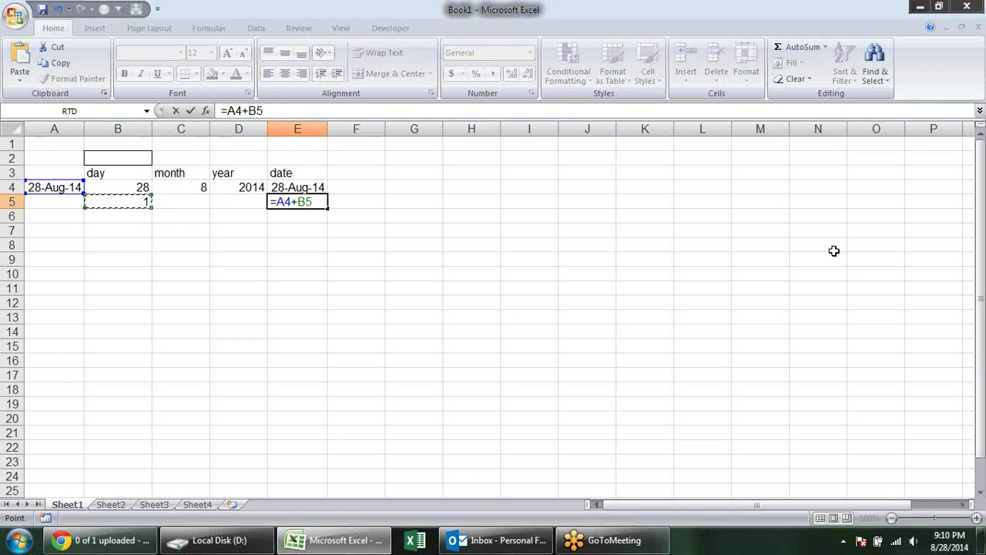
{"action": "key", "text": "Return"}
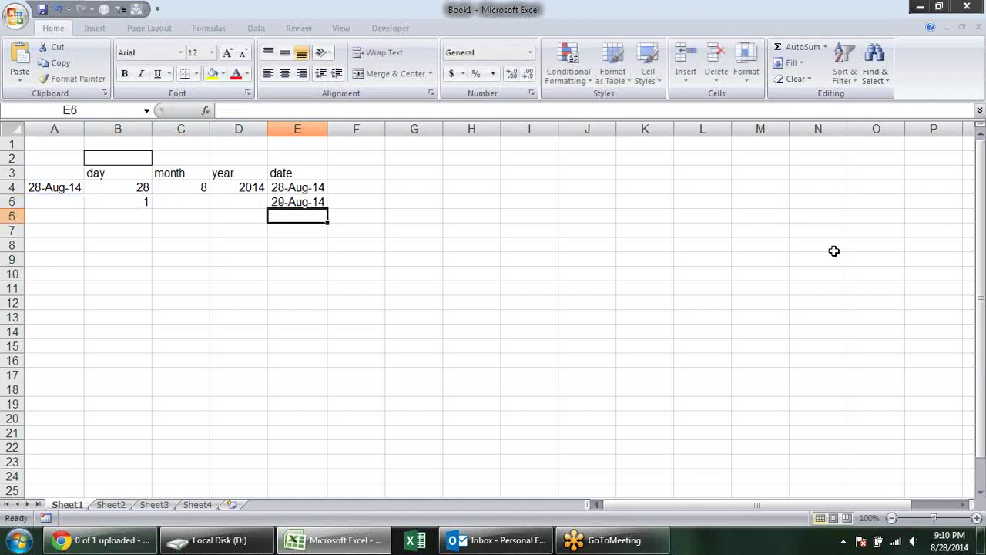
Change the days in B5 to 10 so E5 shows 7-Sep-14
{"action": "key", "text": "Up"}
{"action": "key", "text": "Left"}
{"action": "key", "text": "Left"}
{"action": "key", "text": "Left"}
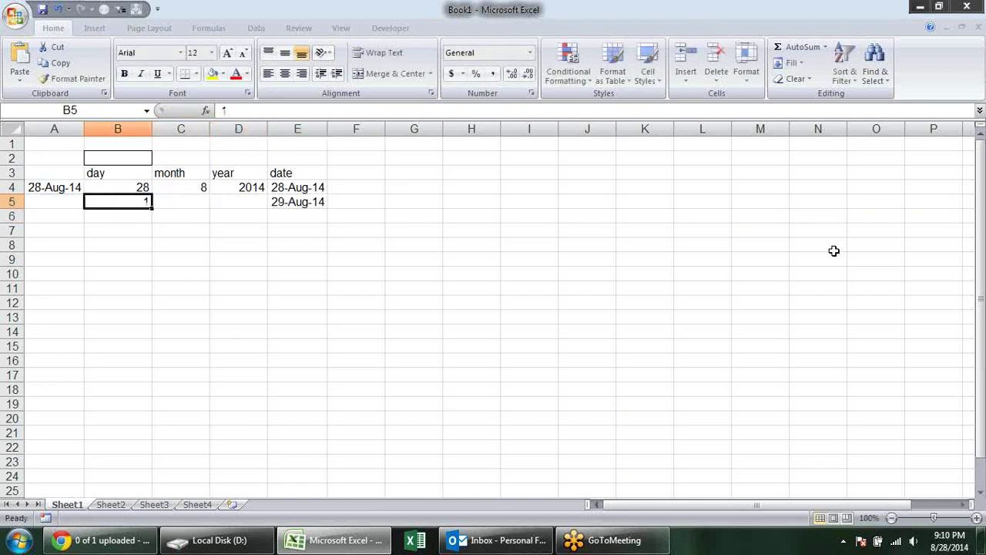
{"action": "type", "text": "10"}
{"action": "key", "text": "Return"}
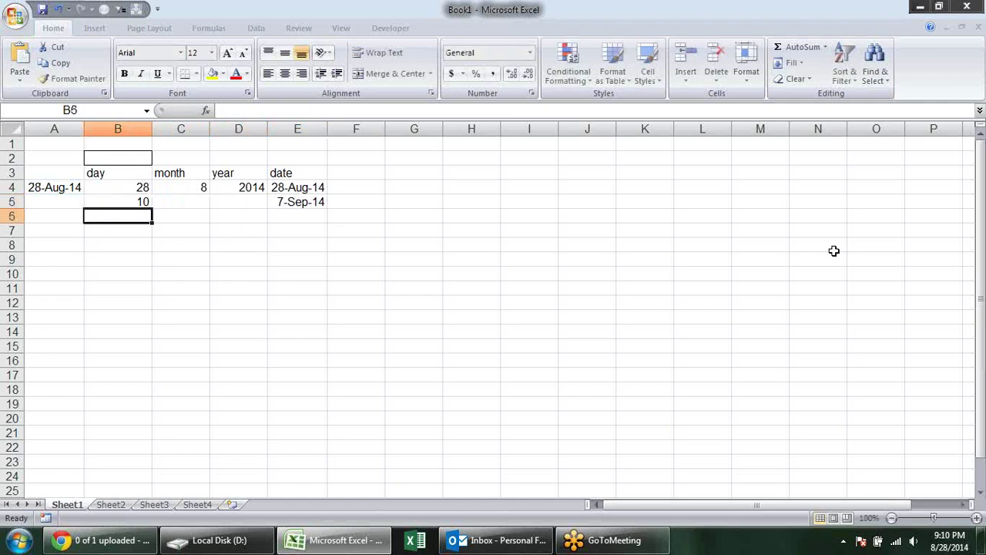
{"action": "key", "text": "Up"}
{"action": "key", "text": "Right"}
{"action": "key", "text": "Right"}
{"action": "key", "text": "Right"}
{"action": "key", "text": "Right"}
{"action": "key", "text": "Left"}
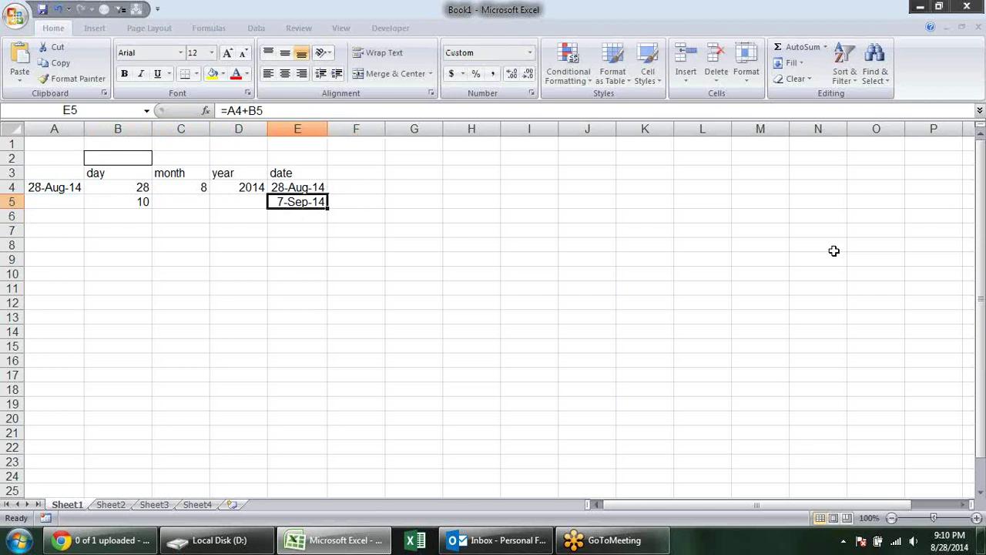
Abandon an EDATE entry in E5 and enter 2 months in C5
{"action": "type", "text": "="}
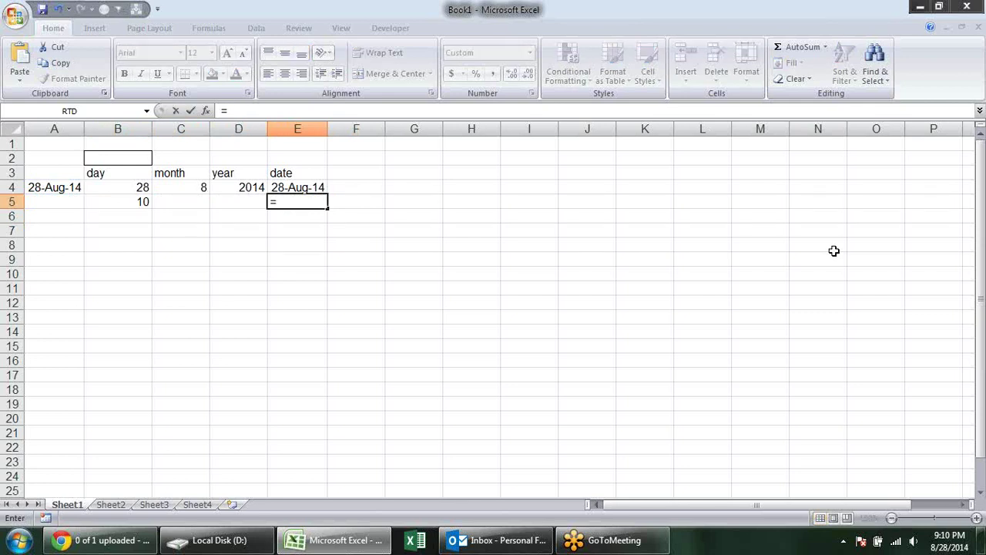
{"action": "type", "text": "ed"}
{"action": "key", "text": "Tab"}
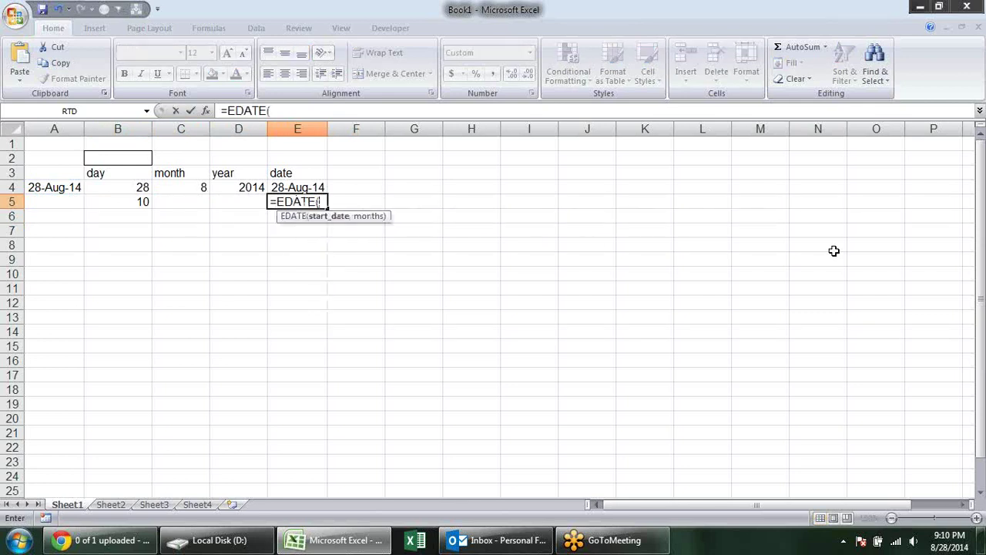
{"action": "key", "text": "Escape"}
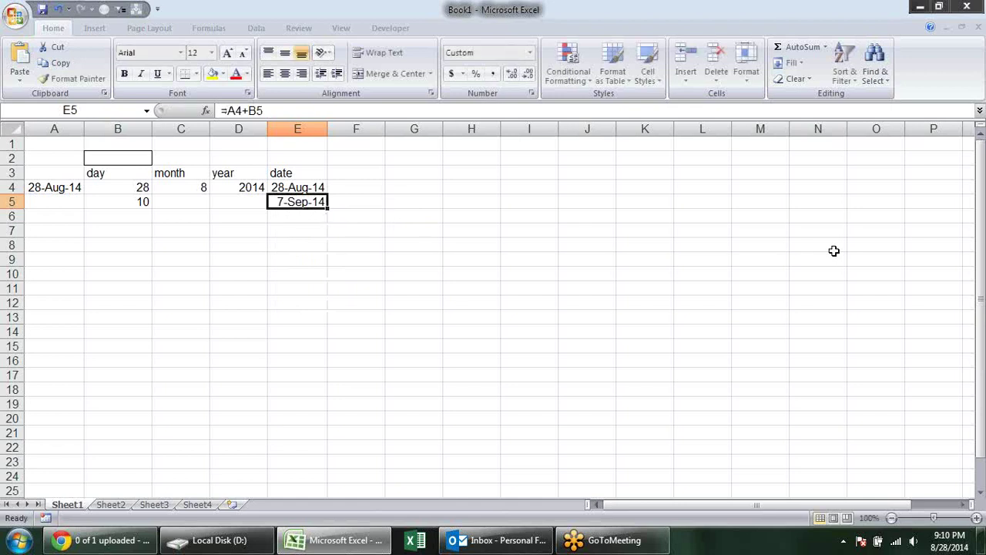
{"action": "key", "text": "Left"}
{"action": "key", "text": "Left"}
{"action": "type", "text": "2"}
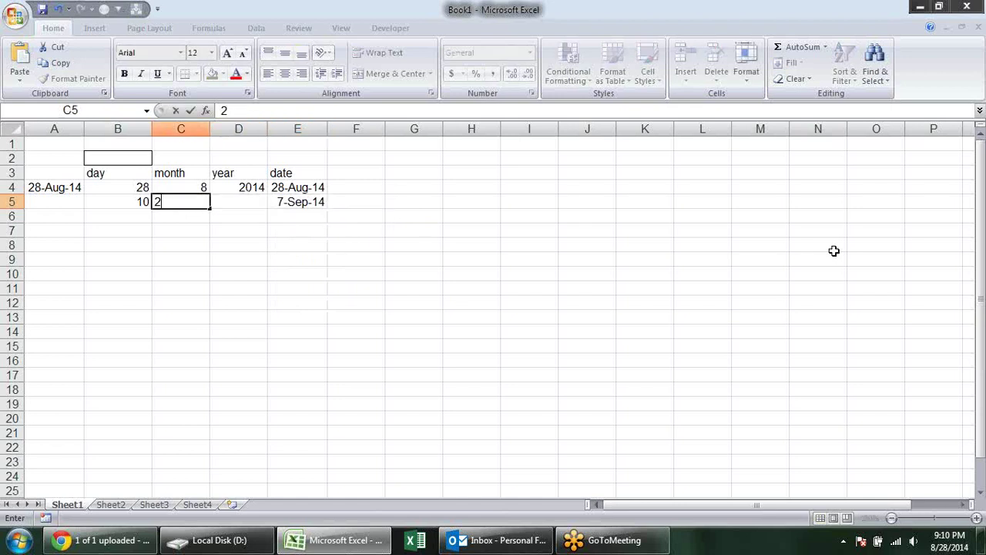
{"action": "key", "text": "Right"}
{"action": "key", "text": "Right"}
Enter =EDATE(A4,C5) in E5 to add the 2 months
{"action": "type", "text": "=ed"}
{"action": "key", "text": "Tab"}
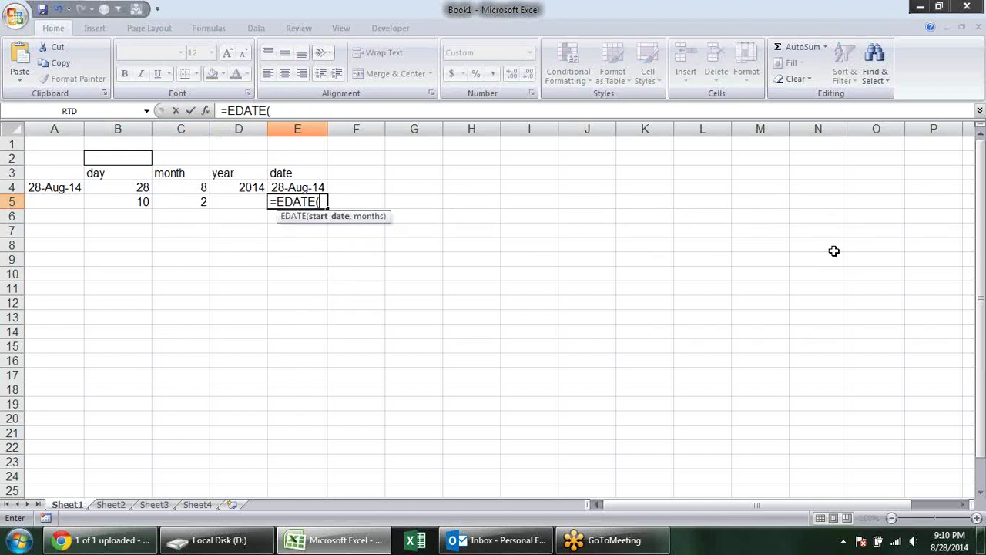
{"action": "left_click", "coordinate": [67, 188]}
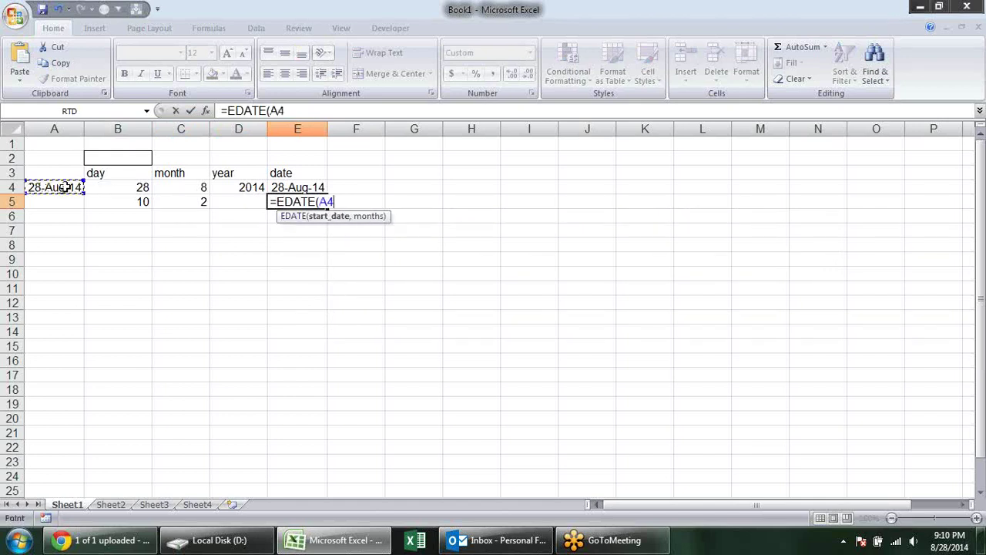
{"action": "type", "text": ","}
{"action": "left_click", "coordinate": [183, 202]}
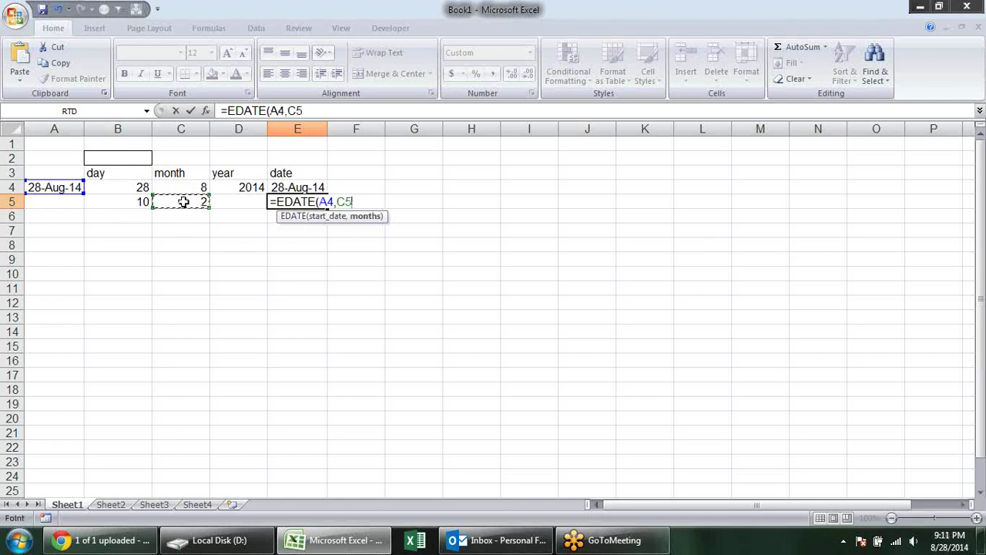
{"action": "key", "text": "Return"}
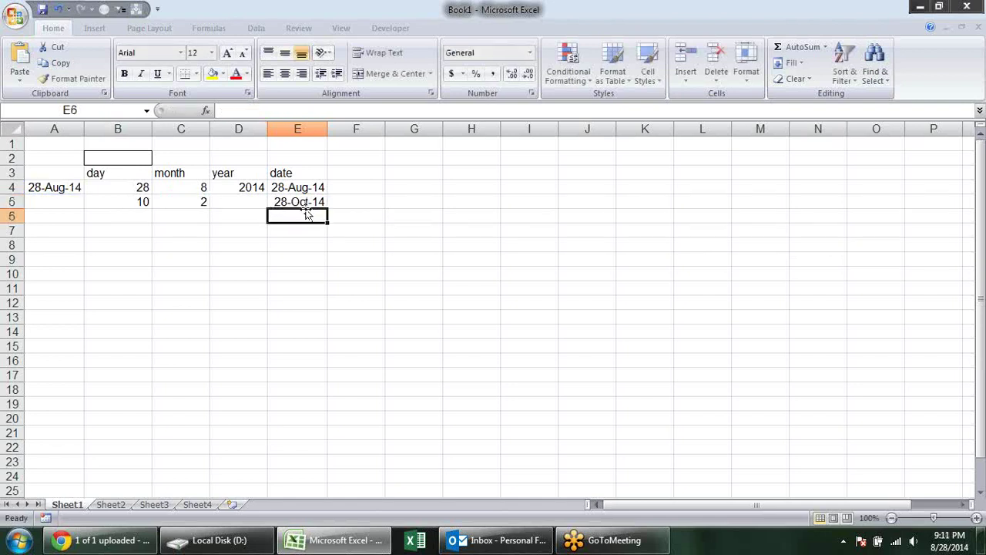
Review the E5 formula and enter 2 years in D5
{"action": "key", "text": "Up"}
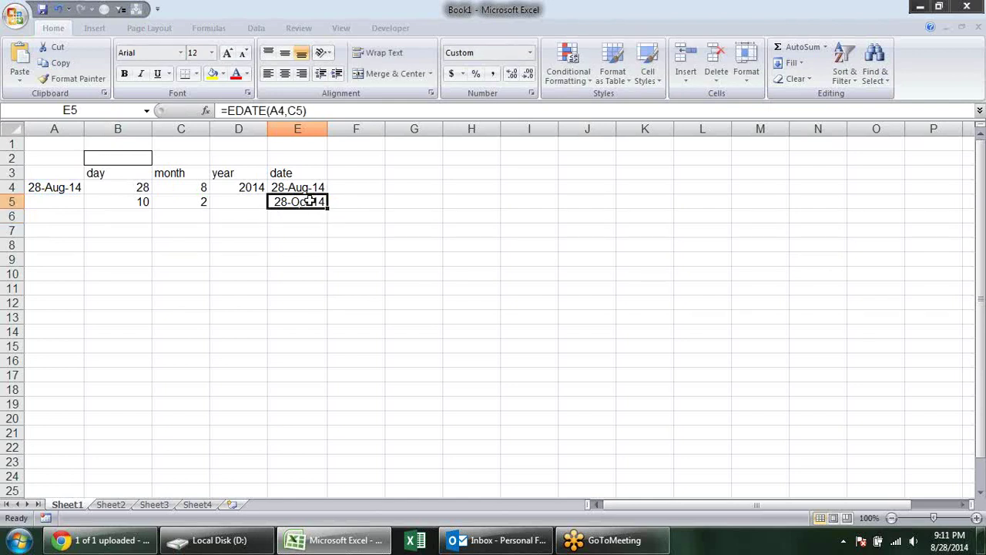
{"action": "double_click", "coordinate": [307, 205]}
{"action": "left_click", "coordinate": [346, 201]}
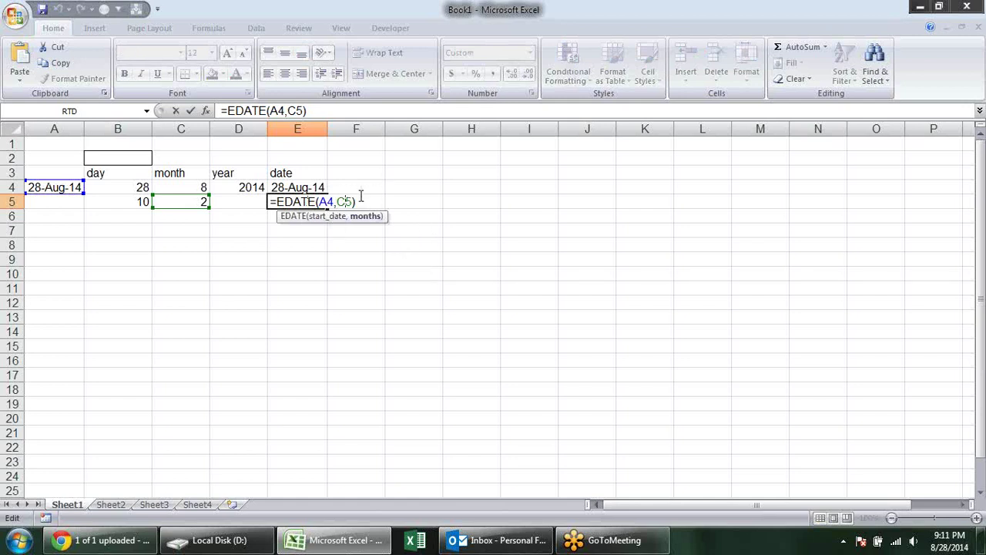
{"action": "left_click", "coordinate": [253, 204]}
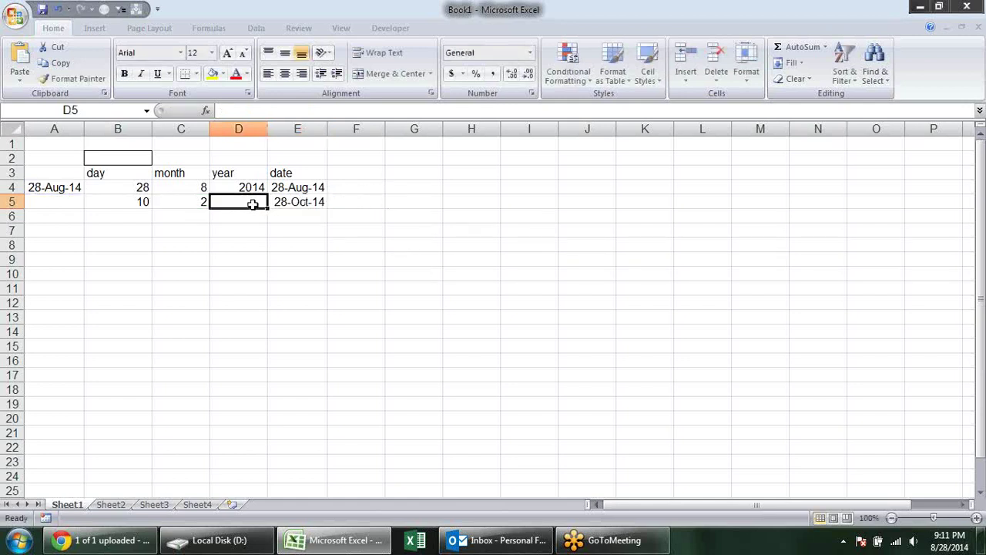
{"action": "type", "text": "2"}
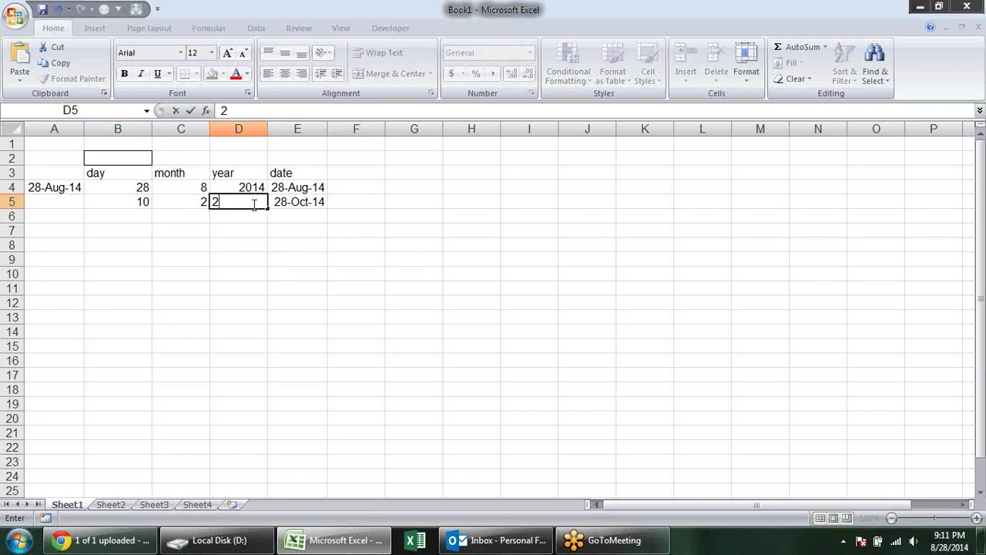
{"action": "key", "text": "Tab"}
Change E5 to =EDATE(A4,D5*12) so it adds the 2 years
{"action": "key", "text": "F2"}
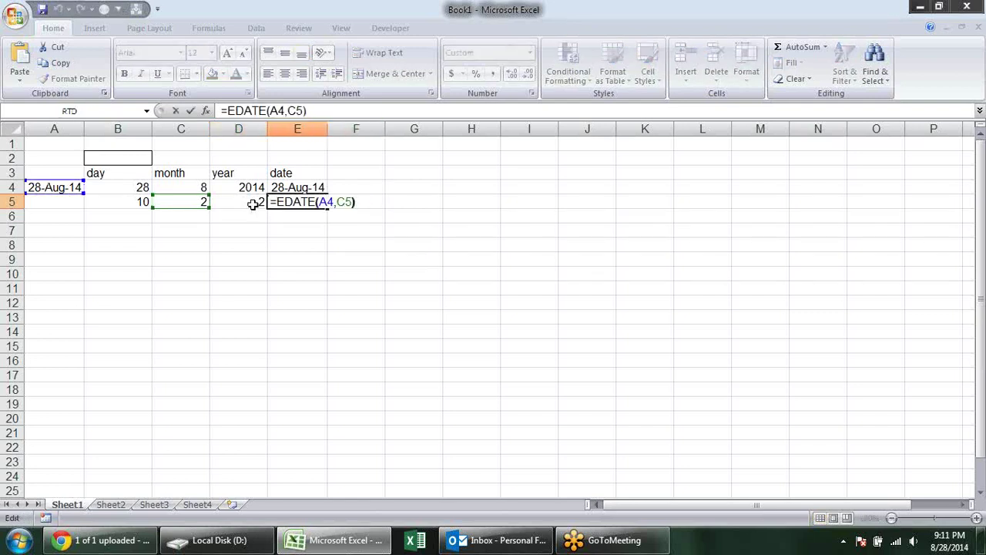
{"action": "key", "text": "Left"}
{"action": "key", "text": "BackSpace"}
{"action": "key", "text": "BackSpace"}
{"action": "left_click", "coordinate": [250, 201]}
{"action": "type", "text": "*12"}
{"action": "key", "text": "Return"}
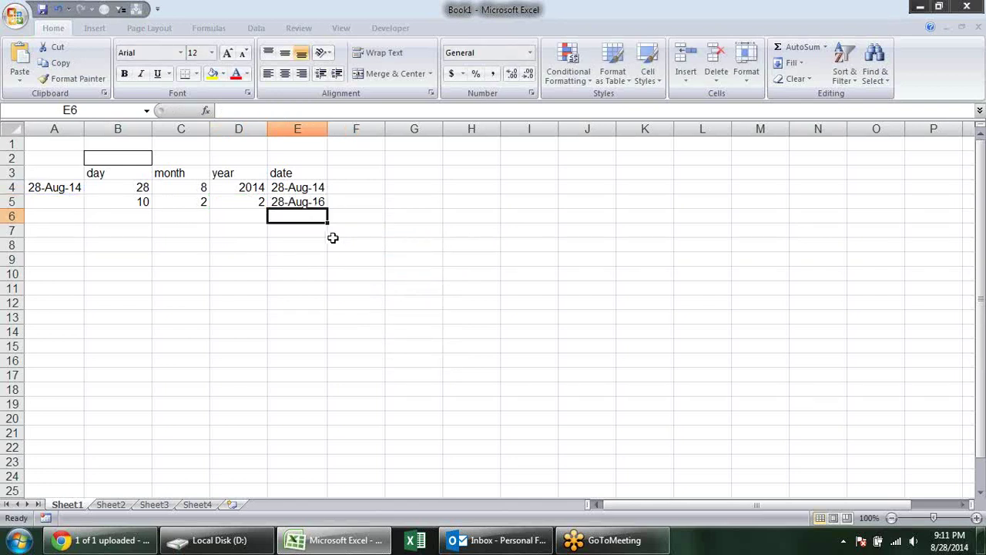
Review the day, month and year values in B4:D5 and the EDATE formula in E5
{"action": "left_click", "coordinate": [138, 189]}
{"action": "left_click", "coordinate": [141, 204]}
{"action": "left_click", "coordinate": [192, 205]}
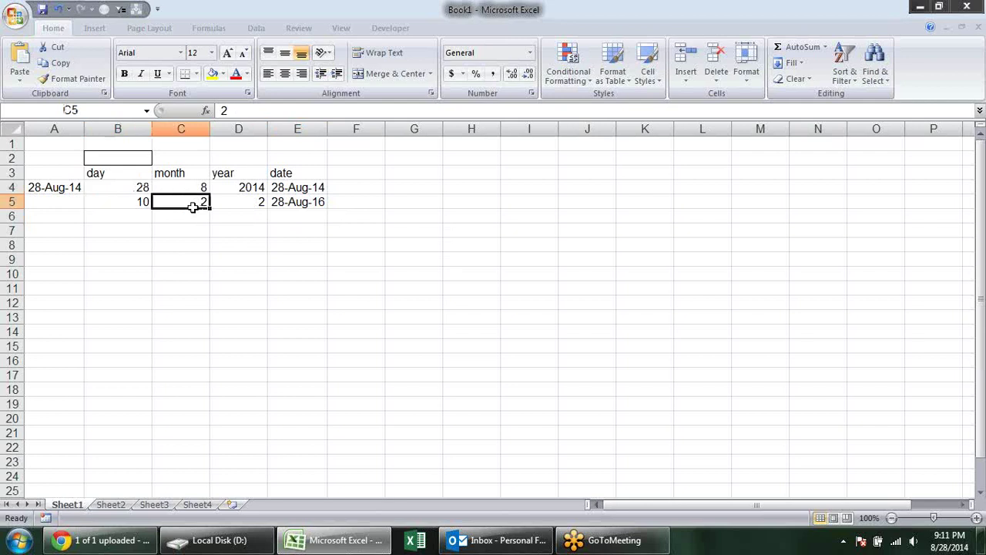
{"action": "left_click", "coordinate": [260, 207]}
{"action": "left_click", "coordinate": [144, 204]}
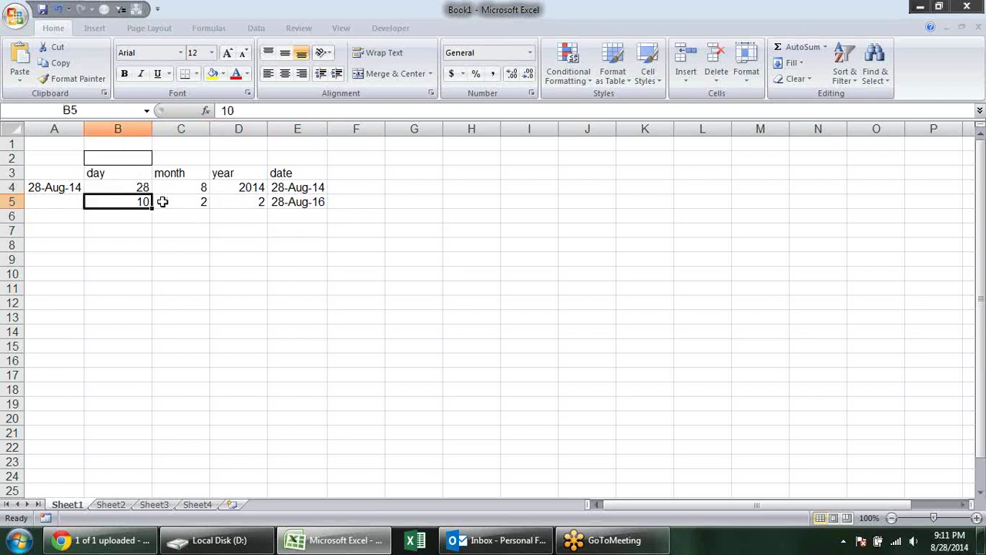
{"action": "left_click", "coordinate": [163, 201]}
{"action": "left_click", "coordinate": [139, 201]}
{"action": "left_click", "coordinate": [162, 201]}
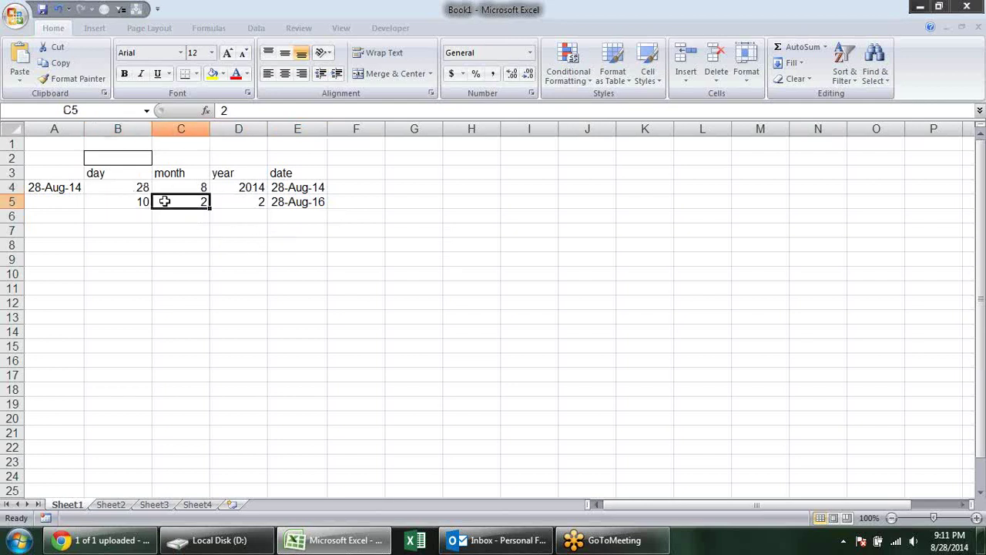
{"action": "left_click", "coordinate": [261, 204]}
{"action": "left_click", "coordinate": [312, 205]}
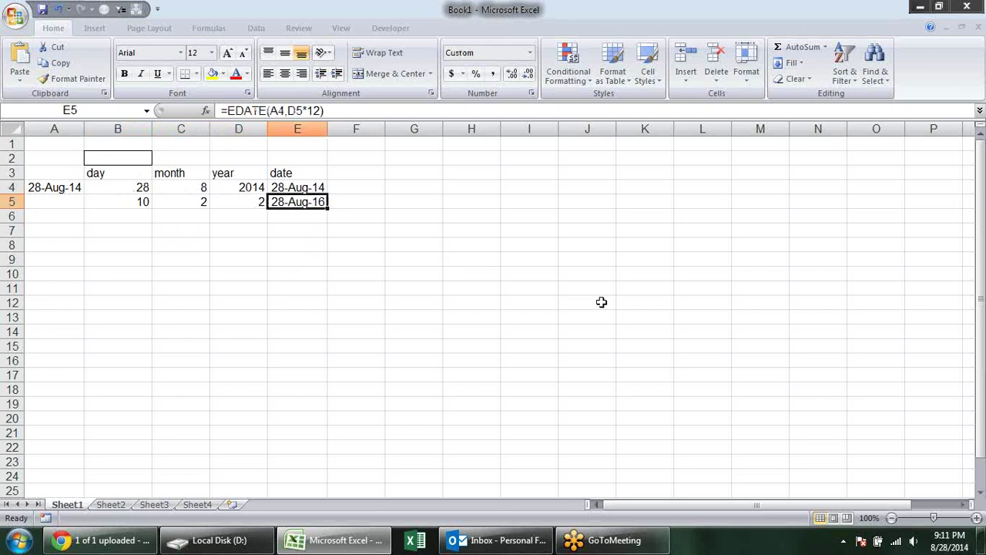
{"action": "key", "text": "Return"}
Enter =DATE(D4+D5,C4+C5,B4+B5) in E6
{"action": "type", "text": "="}
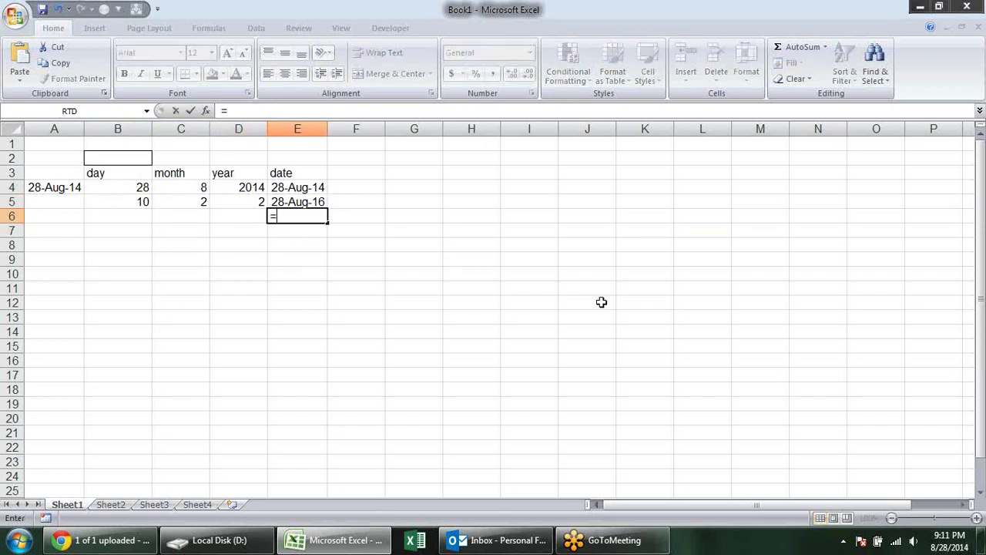
{"action": "type", "text": "date"}
{"action": "key", "text": "Tab"}
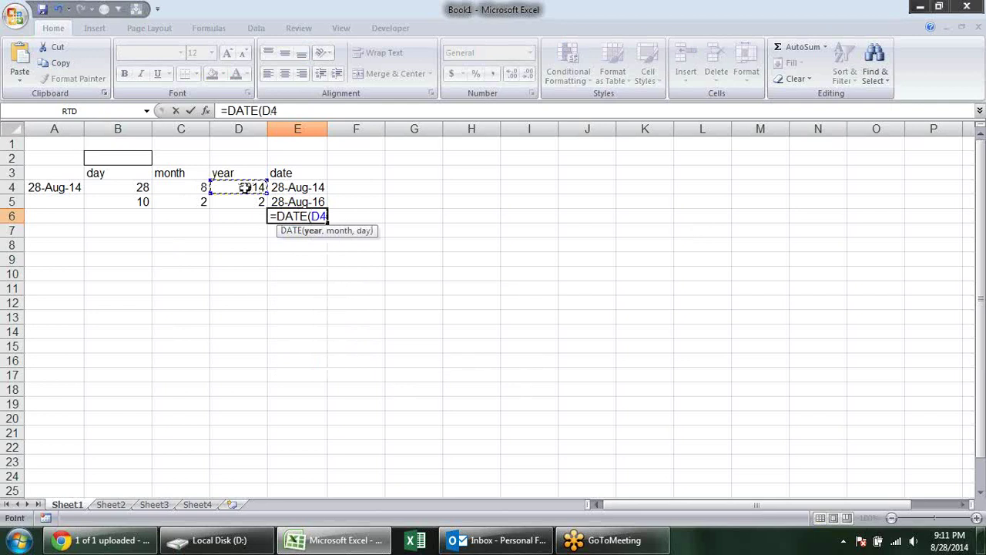
{"action": "type", "text": "+"}
{"action": "left_click", "coordinate": [251, 202]}
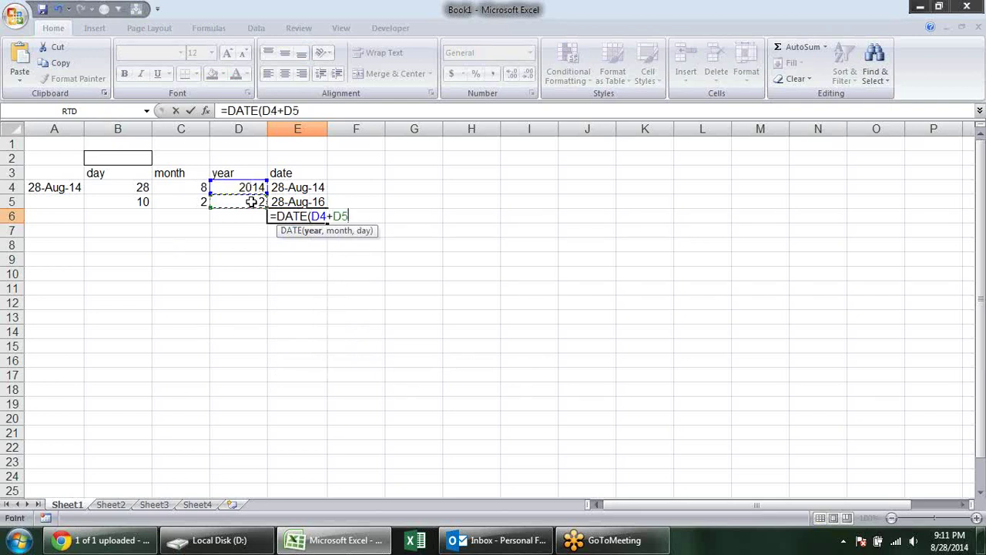
{"action": "type", "text": ","}
{"action": "left_click", "coordinate": [185, 186]}
{"action": "type", "text": "+"}
{"action": "left_click", "coordinate": [201, 202]}
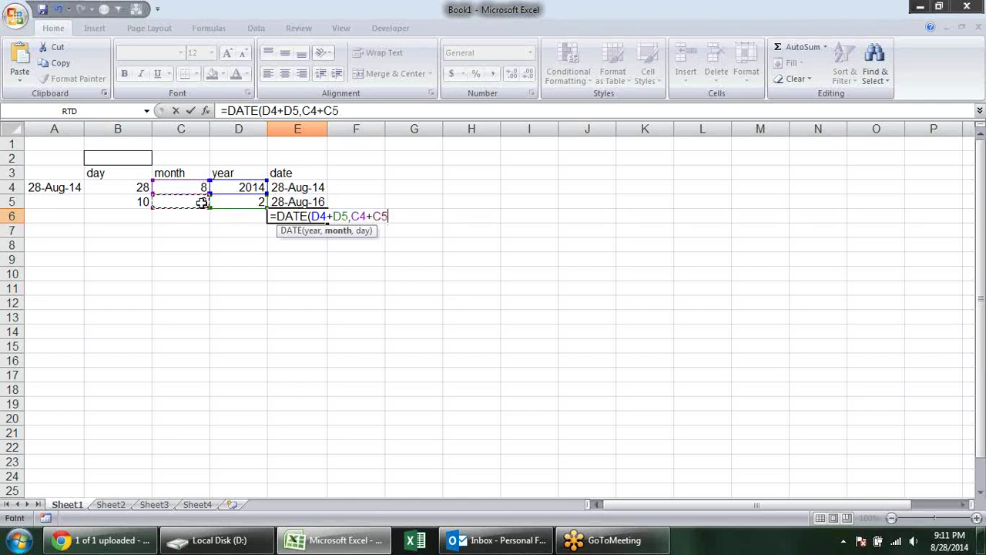
{"action": "type", "text": ","}
{"action": "left_click", "coordinate": [134, 189]}
{"action": "type", "text": "+"}
{"action": "left_click", "coordinate": [110, 204]}
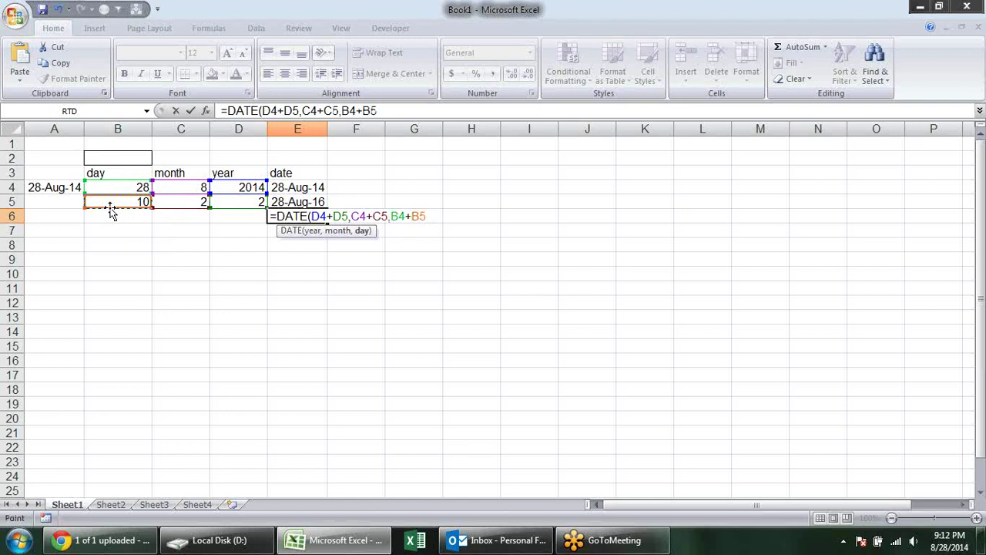
{"action": "type", "text": ")"}
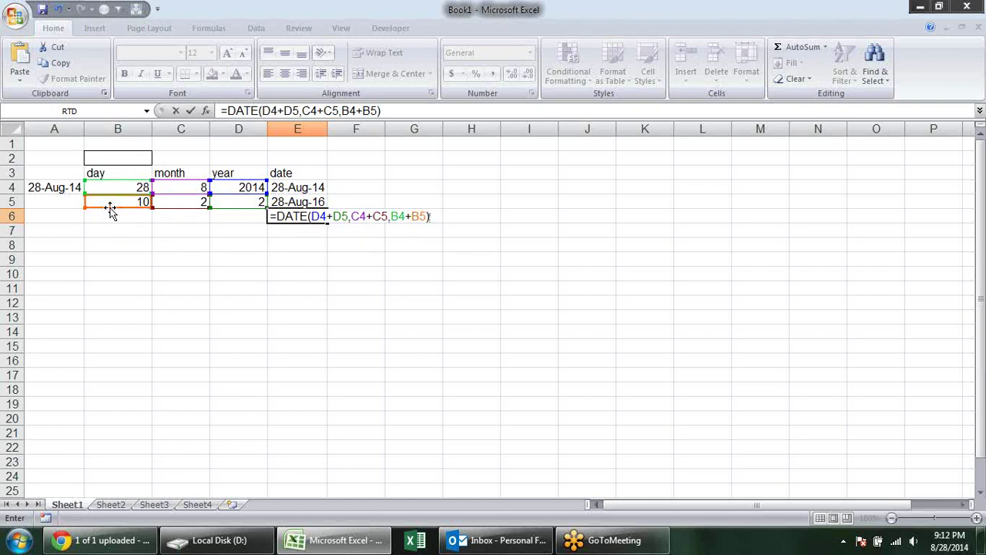
{"action": "key", "text": "Return"}
Format E6 as a date so it shows 7-Nov-16
{"action": "key", "text": "Up"}
{"action": "key", "text": "ctrl+shift+3"}
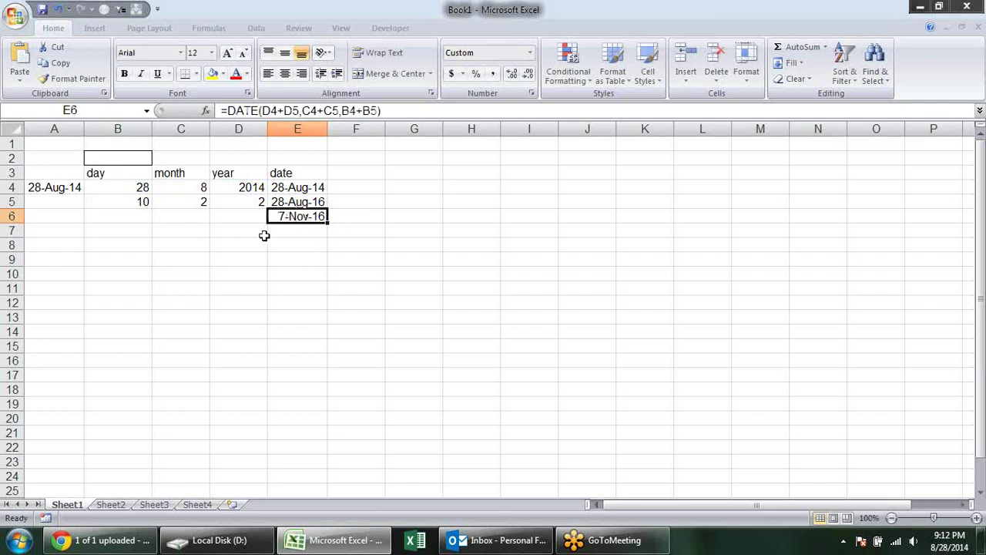
{"action": "left_click", "coordinate": [200, 245]}
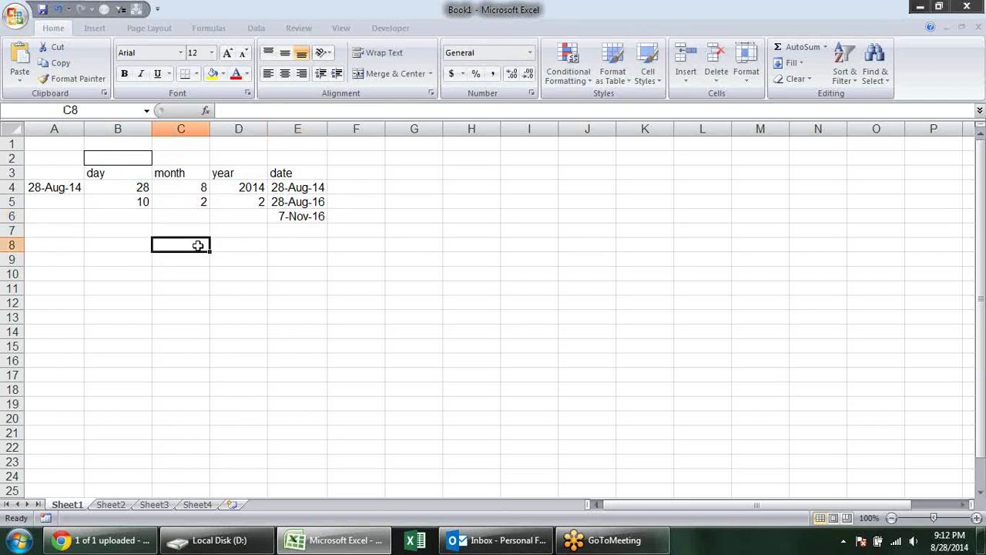
Insert today's date (8/28/2014) into B8 and format it as 28-Aug-14
{"action": "left_click", "coordinate": [77, 243]}
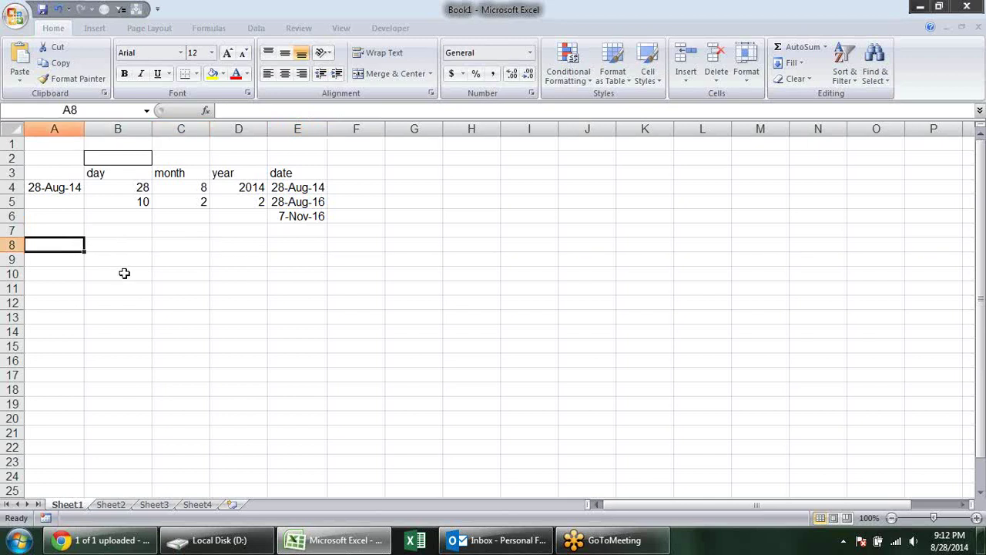
{"action": "left_click", "coordinate": [115, 249]}
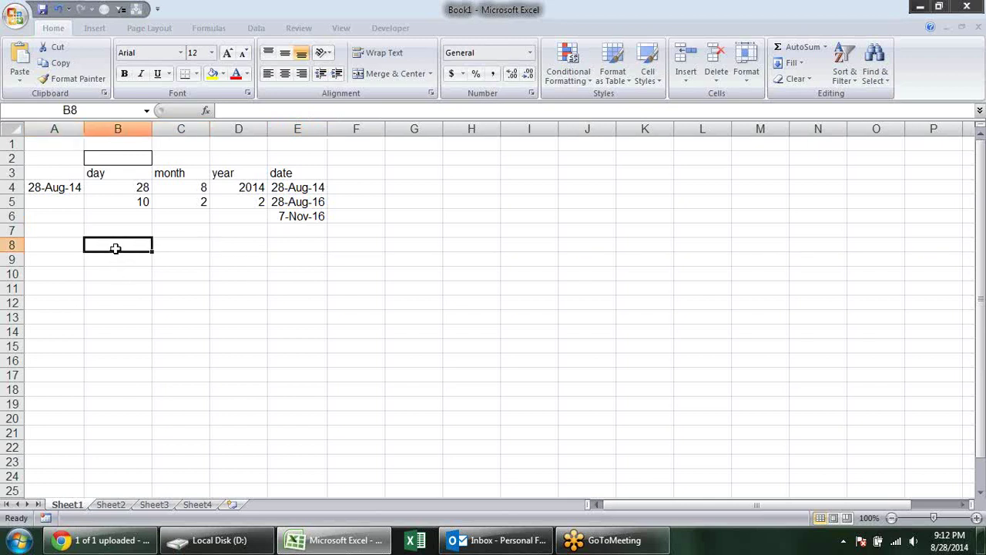
{"action": "left_click", "coordinate": [172, 242]}
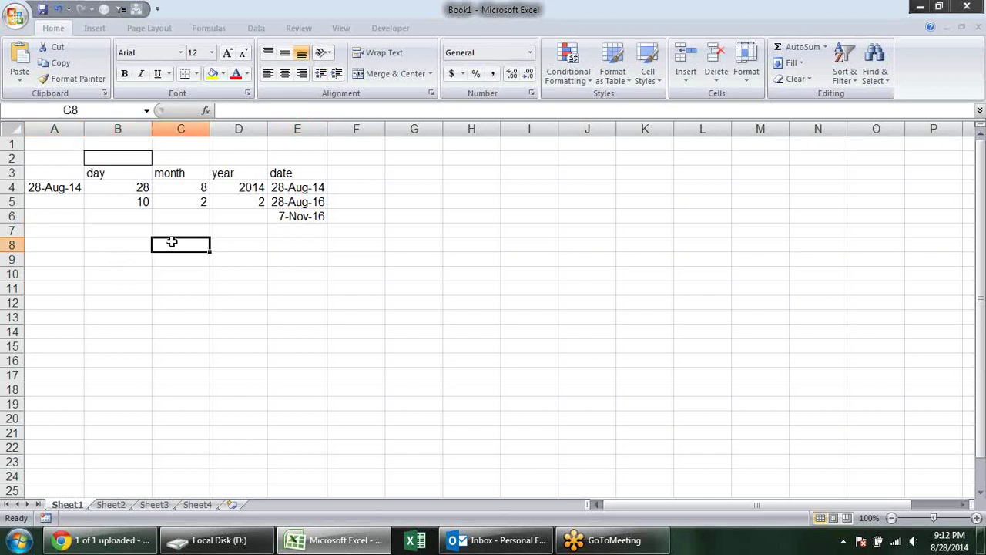
{"action": "left_click", "coordinate": [115, 242]}
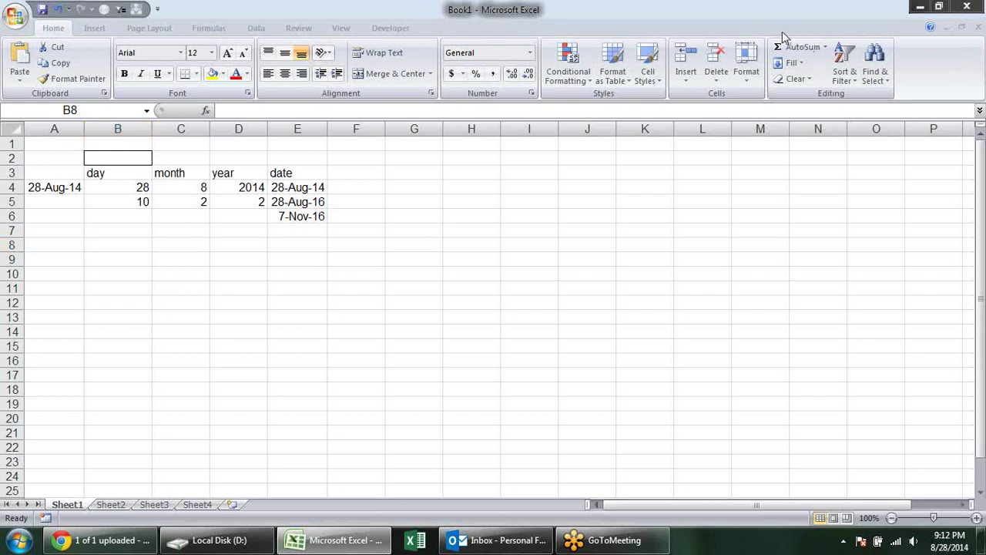
{"action": "left_click", "coordinate": [111, 245]}
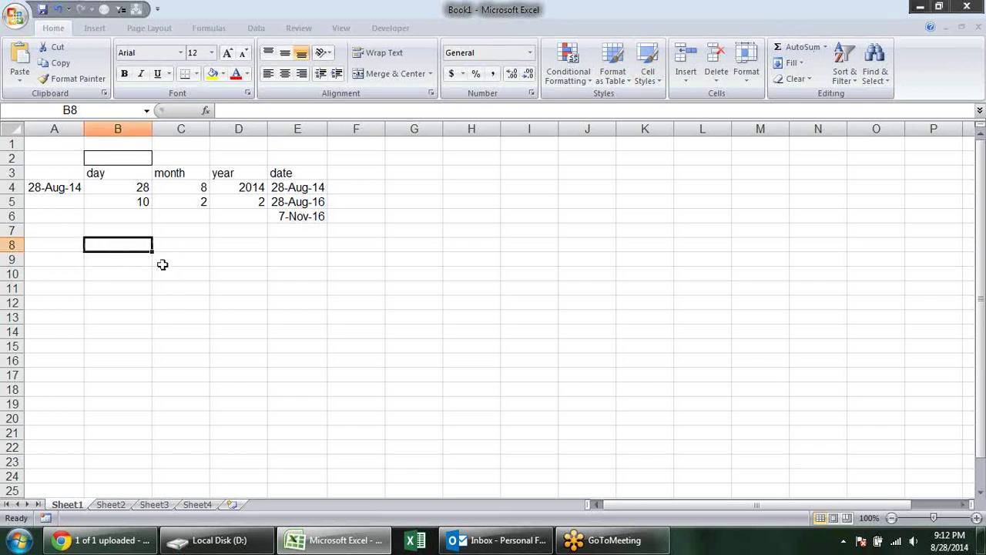
{"action": "key", "text": "ctrl+semicolon"}
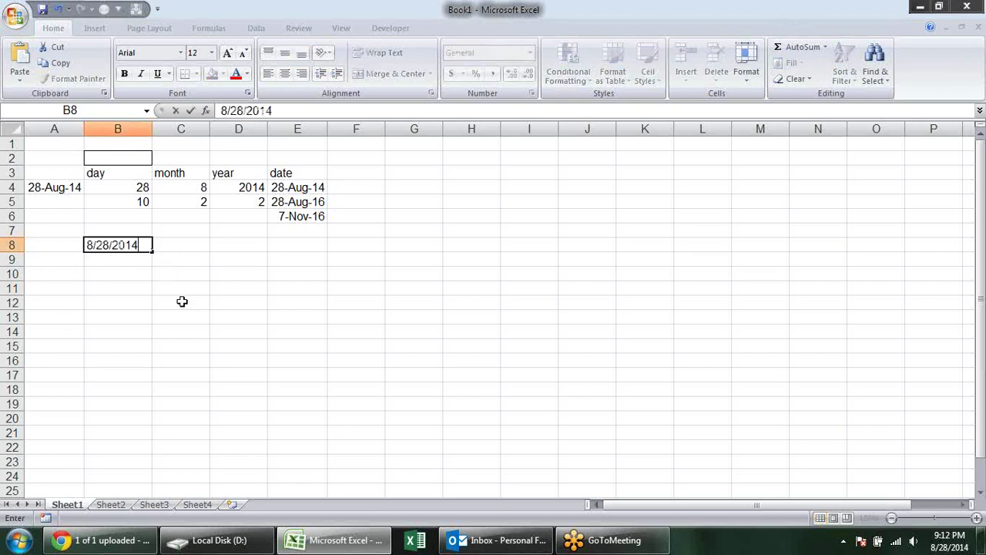
{"action": "key", "text": "Return"}
{"action": "key", "text": "Up"}
{"action": "key", "text": "ctrl+shift+numbersign"}
{"action": "key", "text": "Right"}
{"action": "key", "text": "Right"}
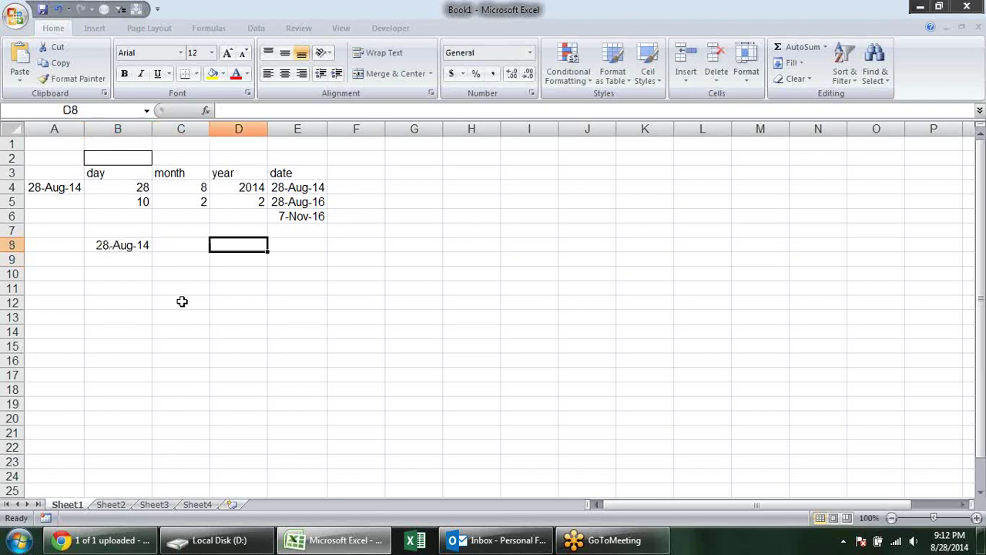
{"action": "key", "text": "Left"}
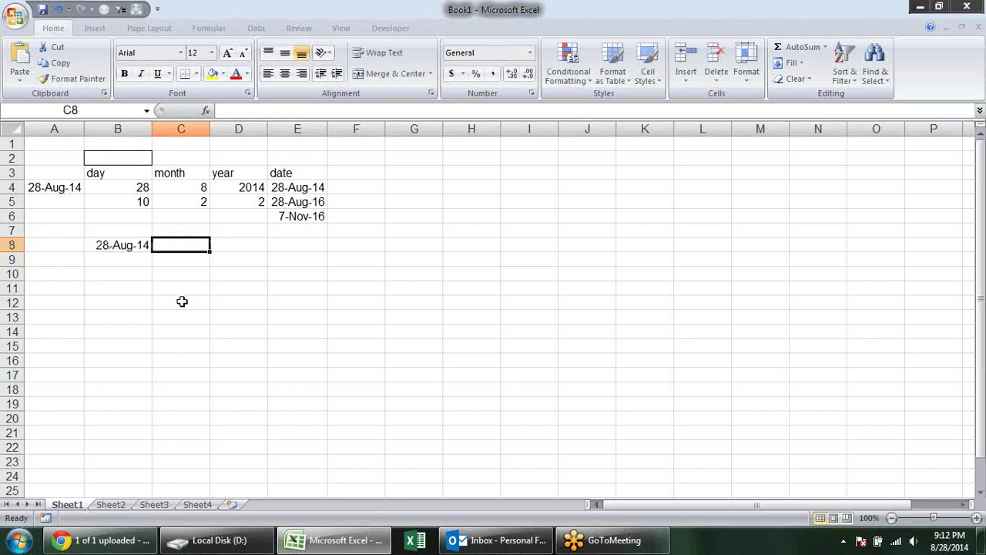
Start a NETWORKDAYS formula in C8, then abandon it
{"action": "type", "text": "="}
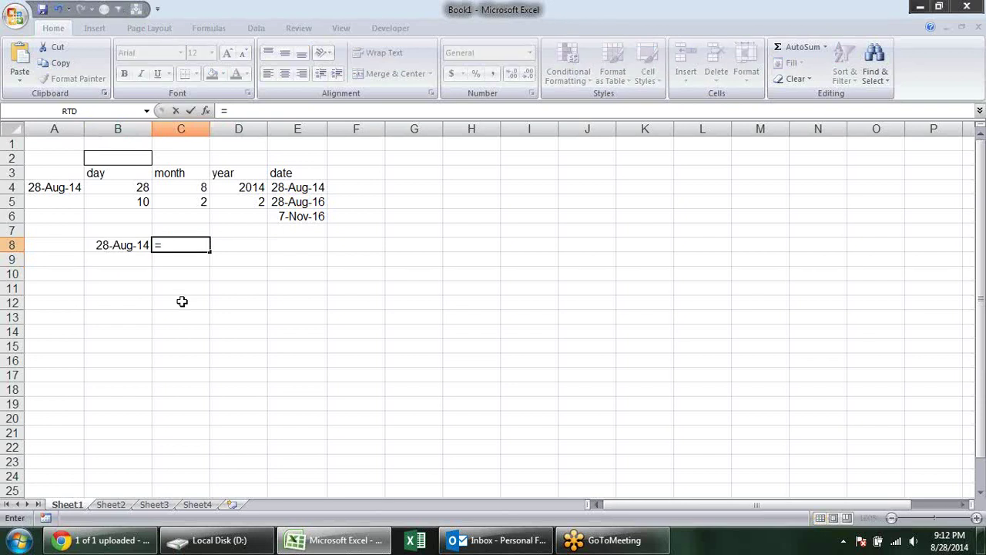
{"action": "type", "text": "ne"}
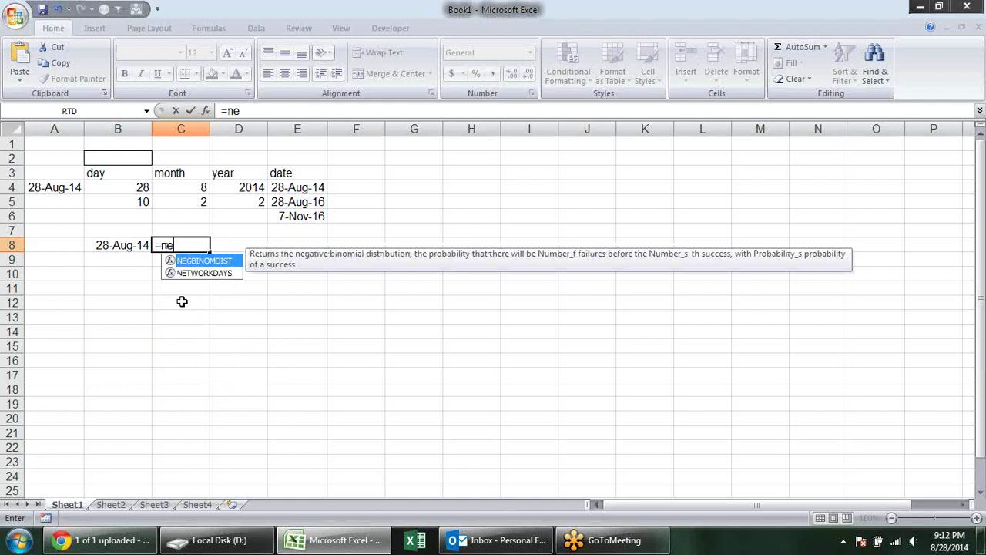
{"action": "key", "text": "Down"}
{"action": "key", "text": "Tab"}
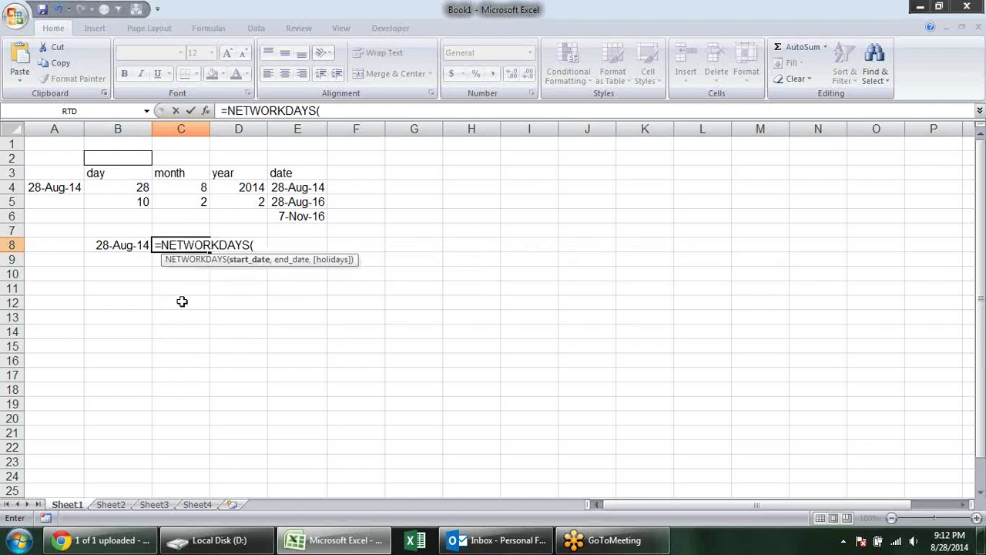
{"action": "key", "text": "Escape"}
Enter =WORKDAY(B8,20,H6:H10) in C8 and format the result as a date
{"action": "type", "text": "="}
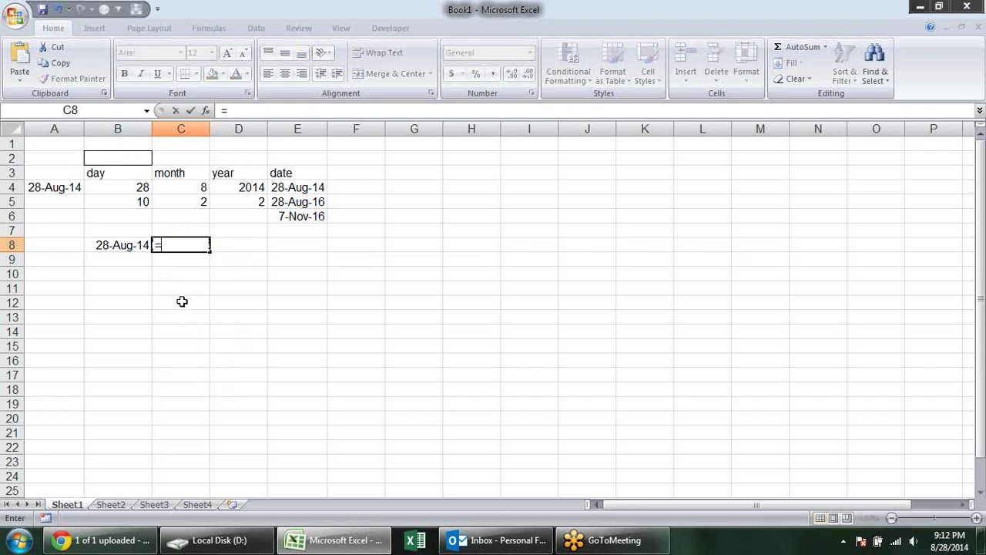
{"action": "type", "text": "wor"}
{"action": "key", "text": "Tab"}
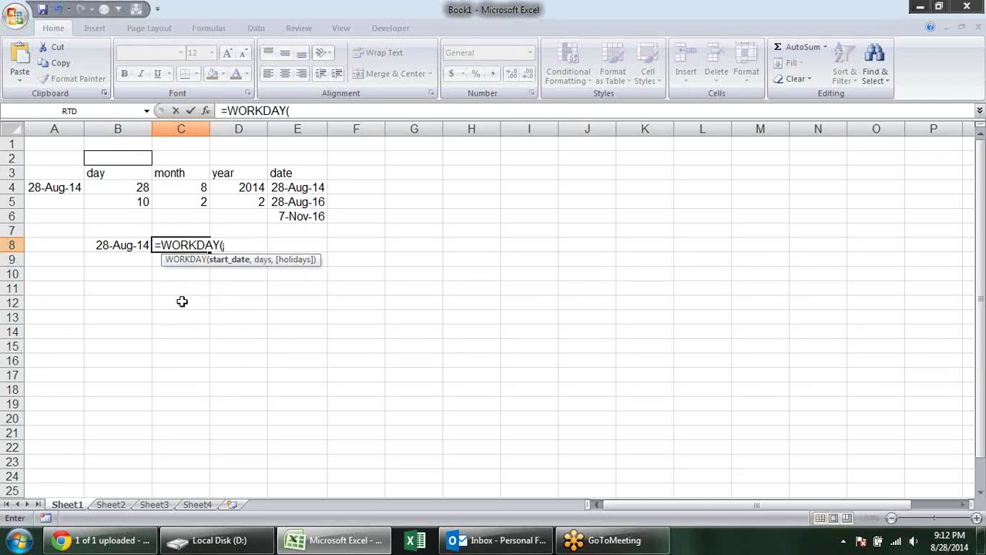
{"action": "left_click", "coordinate": [141, 244]}
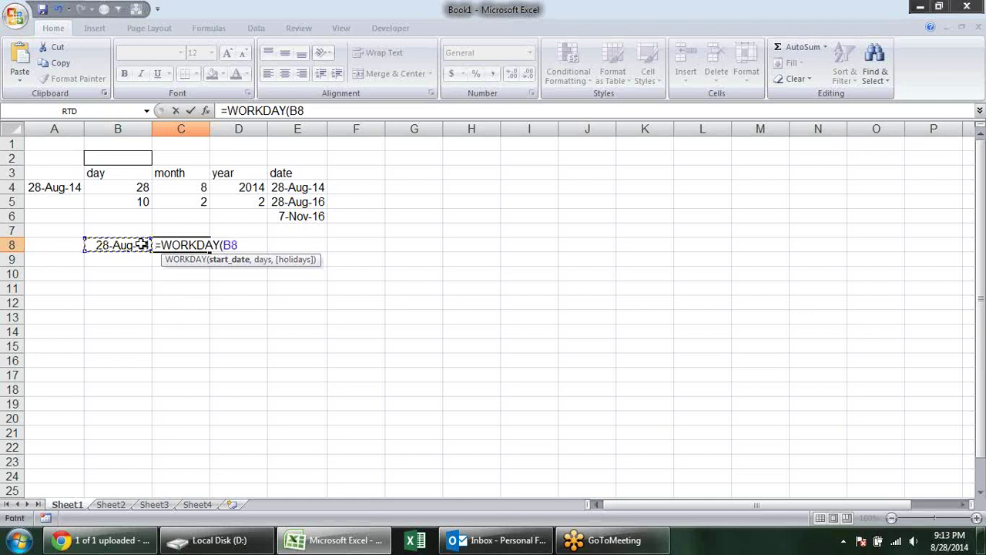
{"action": "type", "text": ","}
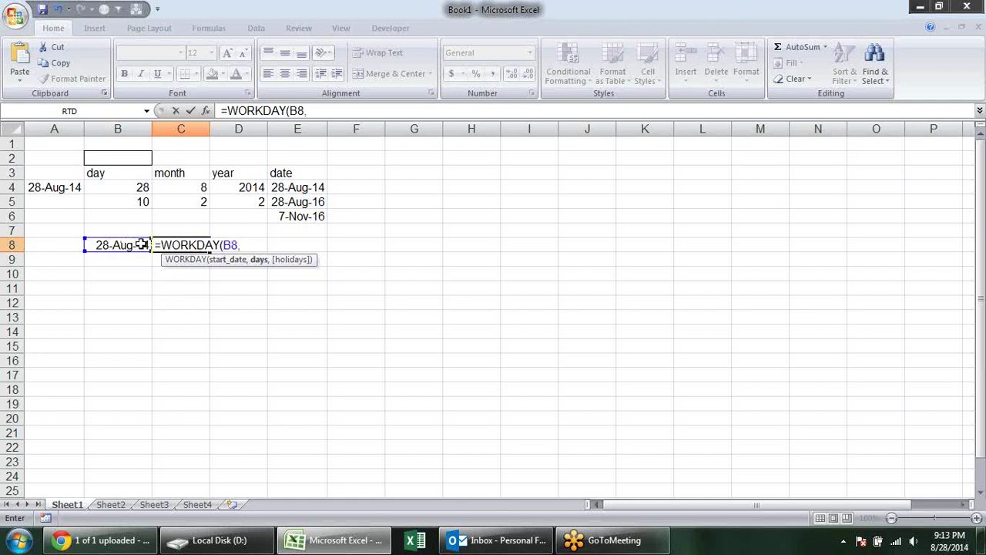
{"action": "type", "text": "20"}
{"action": "type", "text": ","}
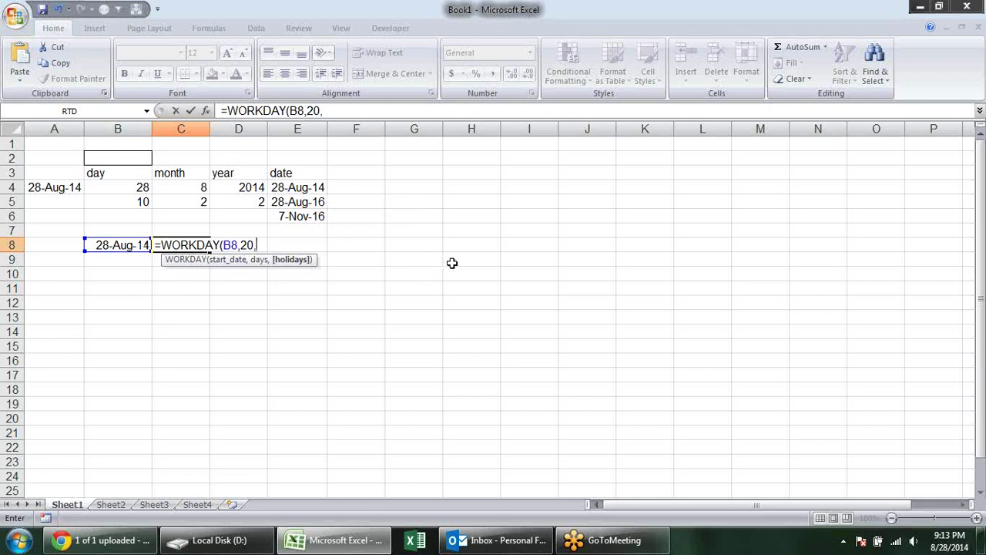
{"action": "left_click", "coordinate": [473, 216]}
{"action": "left_click_drag", "start_coordinate": [474, 216], "coordinate": [464, 270]}
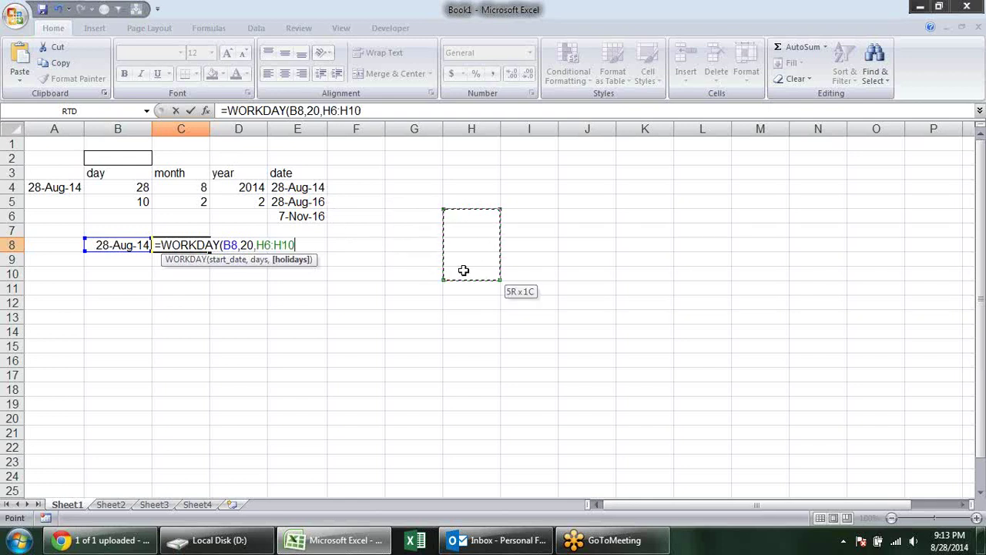
{"action": "type", "text": ")"}
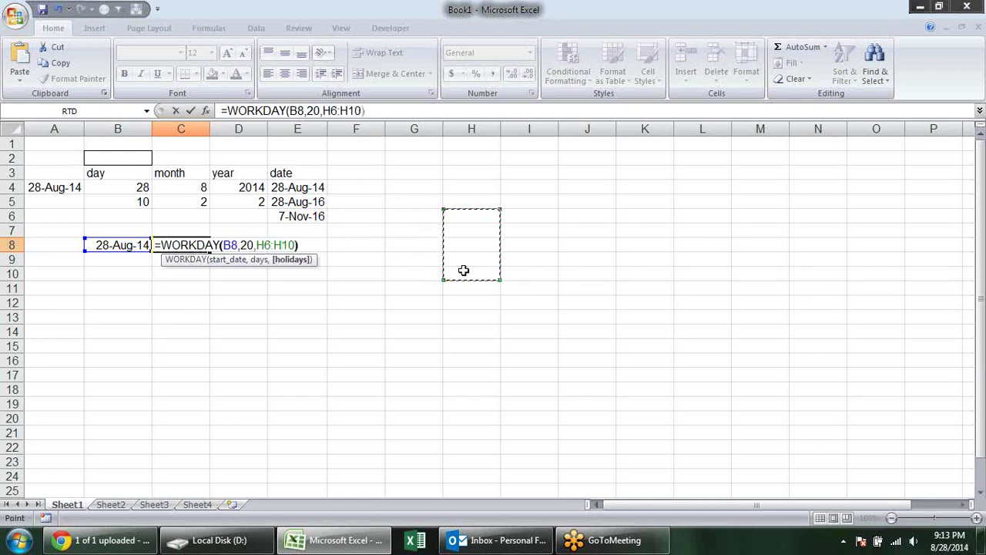
{"action": "key", "text": "Return"}
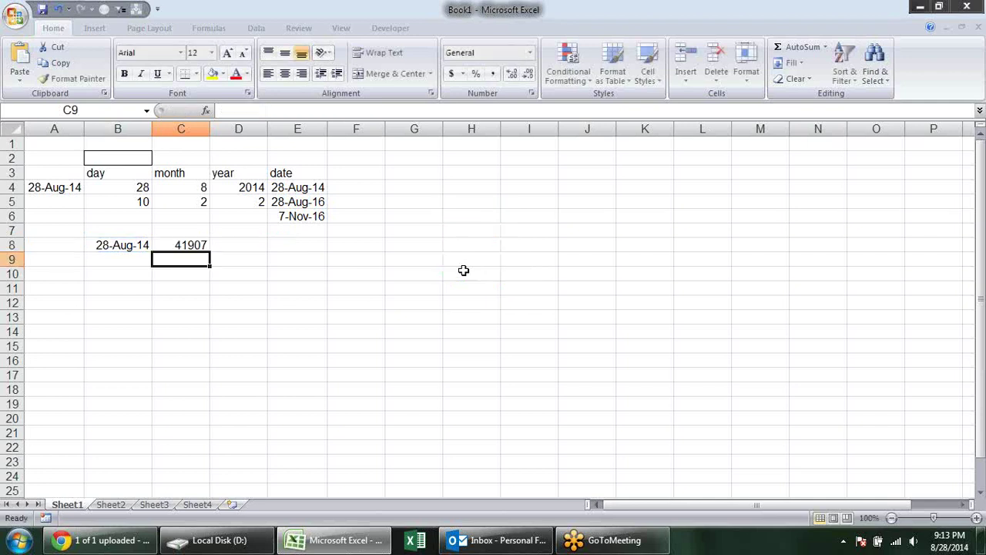
{"action": "key", "text": "Up"}
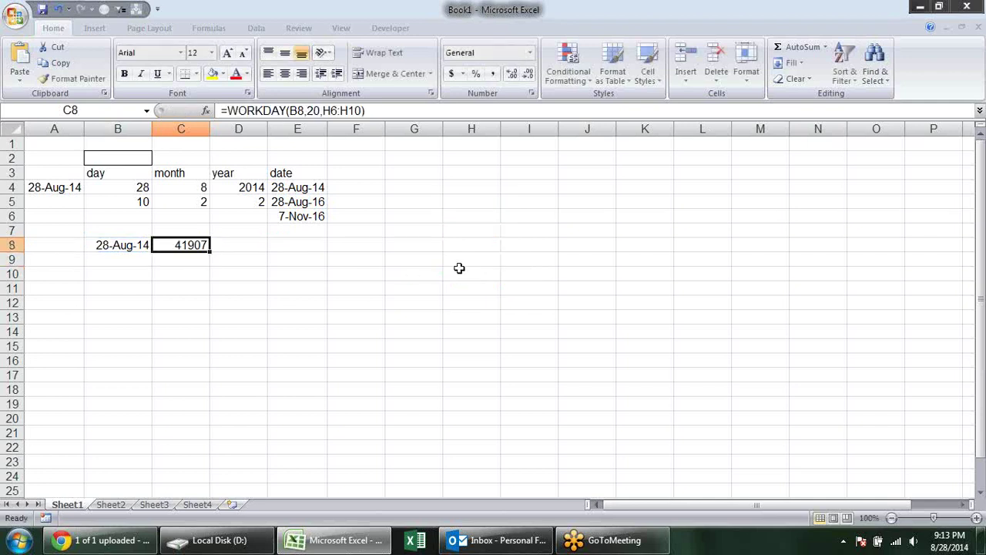
{"action": "key", "text": "ctrl+shift+3"}
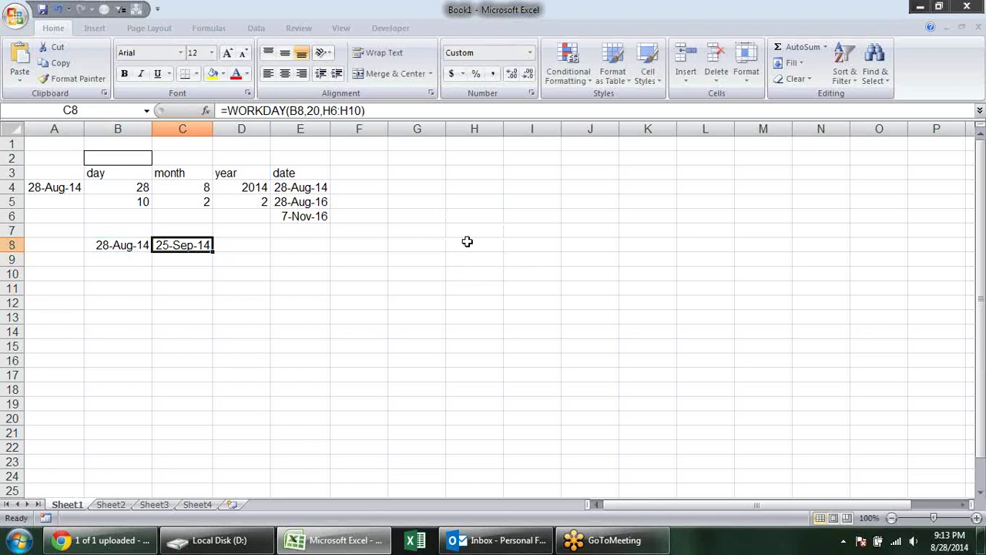
Add 30-Aug-14 as a holiday date in H7
{"action": "left_click", "coordinate": [468, 237]}
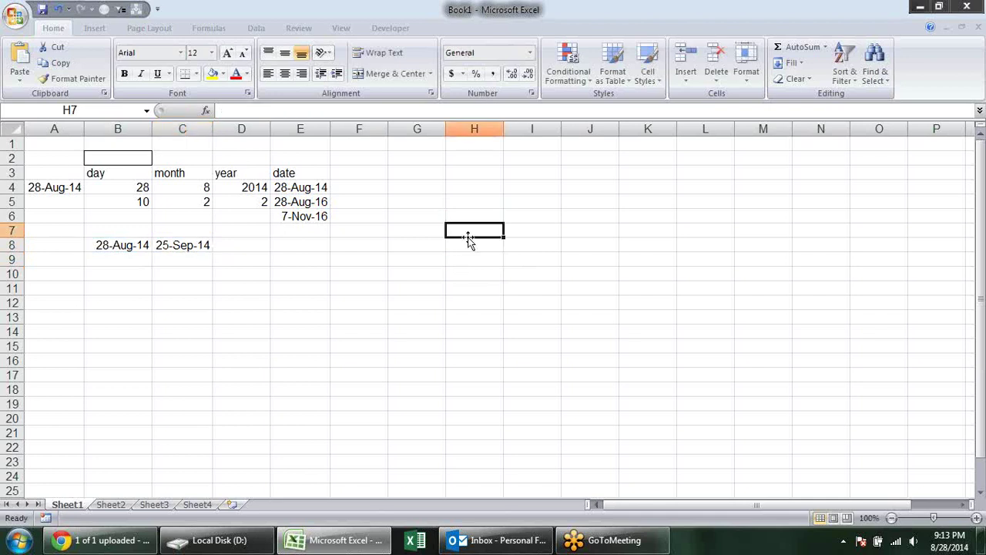
{"action": "type", "text": "30"}
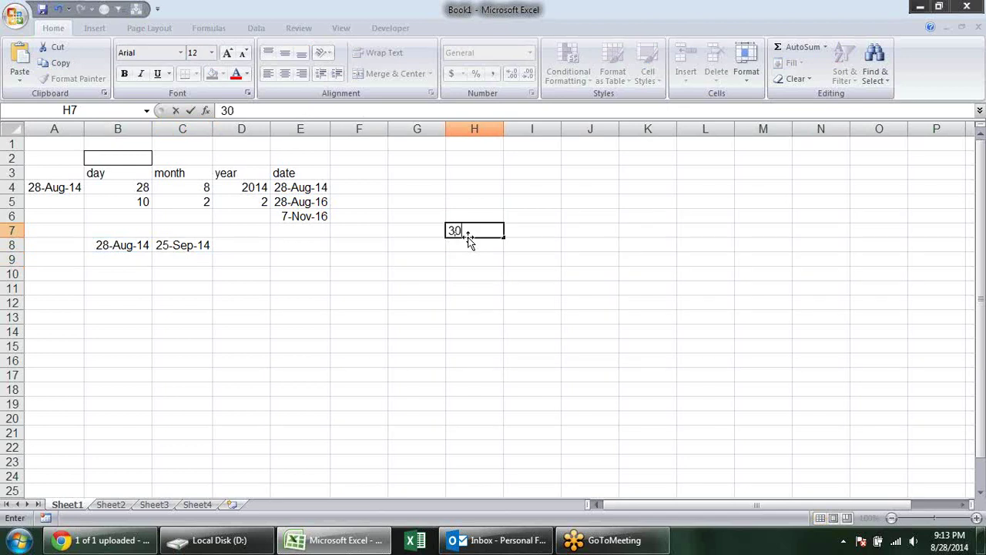
{"action": "type", "text": "-aug"}
{"action": "type", "text": "1"}
{"action": "type", "text": "4"}
{"action": "key", "text": "Return"}
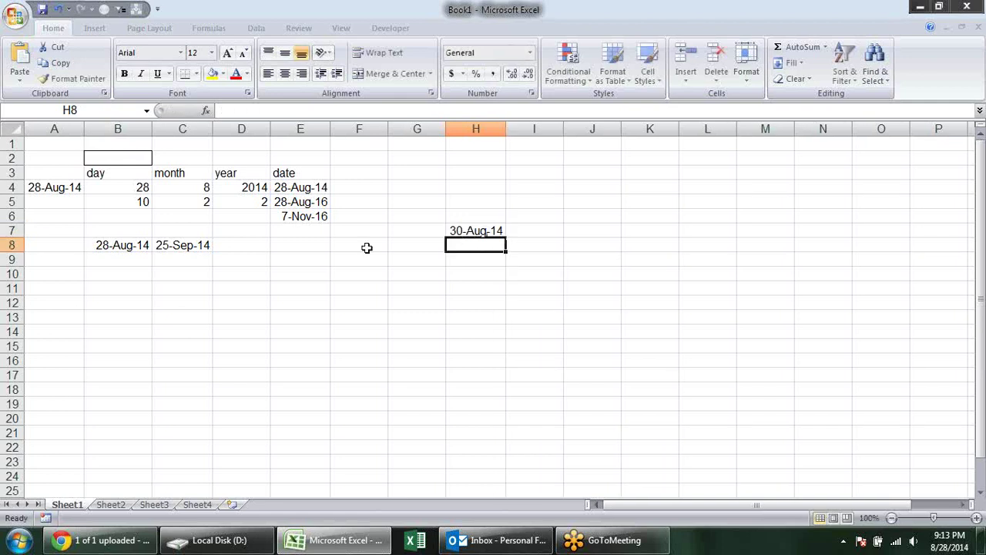
Recommit C8's WORKDAY formula so it shows 25-Sep-14, then review row 8's cells
{"action": "double_click", "coordinate": [198, 246]}
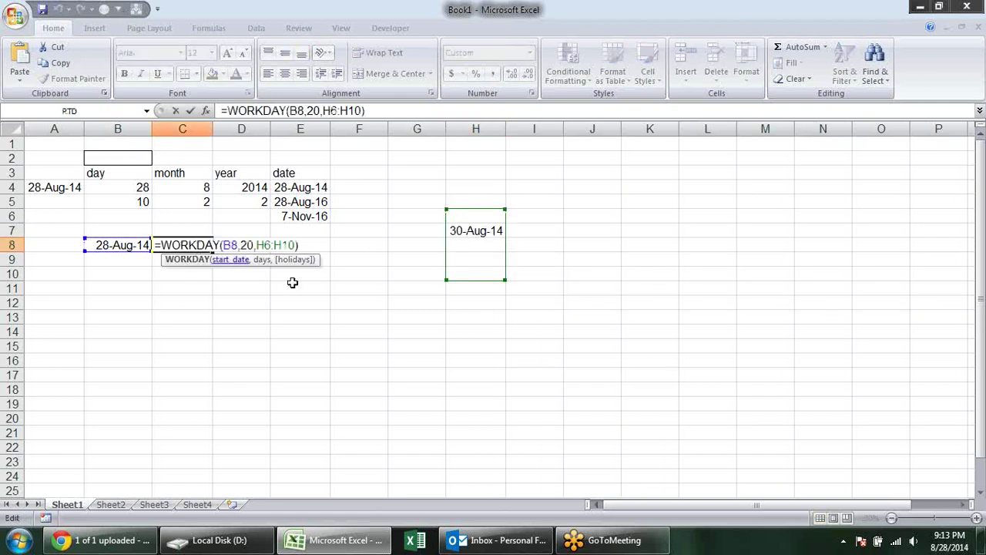
{"action": "key", "text": "Return"}
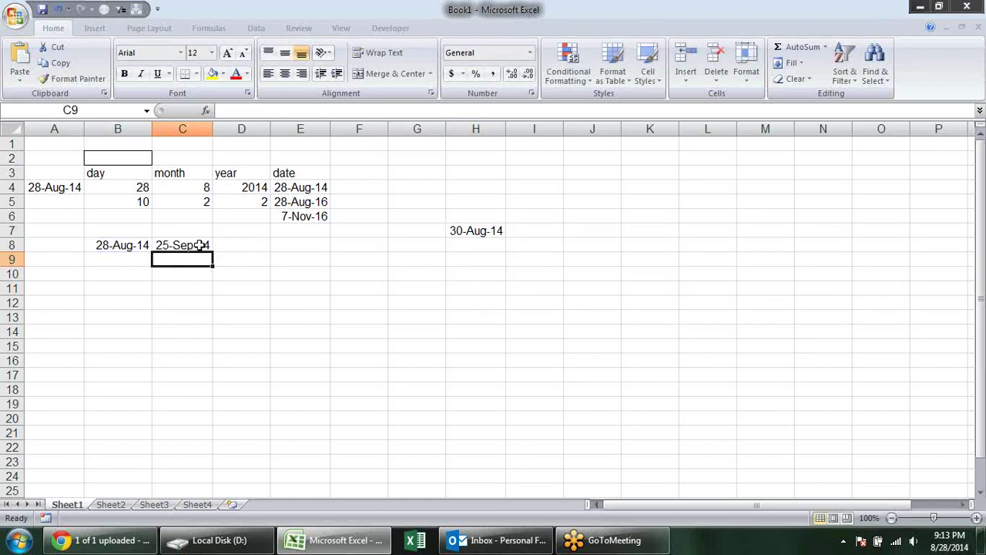
{"action": "left_click", "coordinate": [200, 245]}
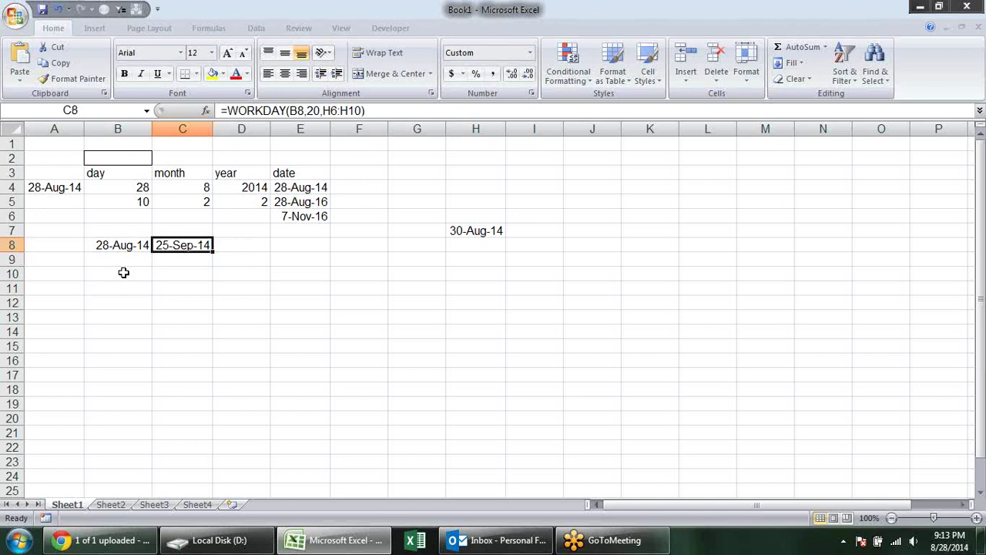
{"action": "left_click", "coordinate": [248, 244]}
{"action": "left_click", "coordinate": [196, 245]}
{"action": "left_click", "coordinate": [136, 245]}
{"action": "left_click", "coordinate": [240, 247]}
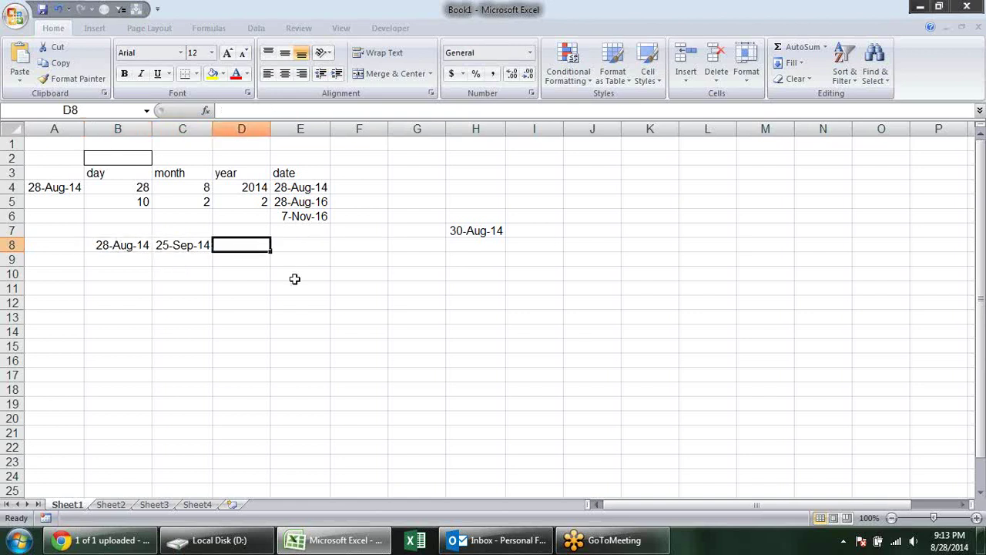
Build a NETWORKDAYS formula in D8 from B8 and the H6:H10 holidays
{"action": "type", "text": "="}
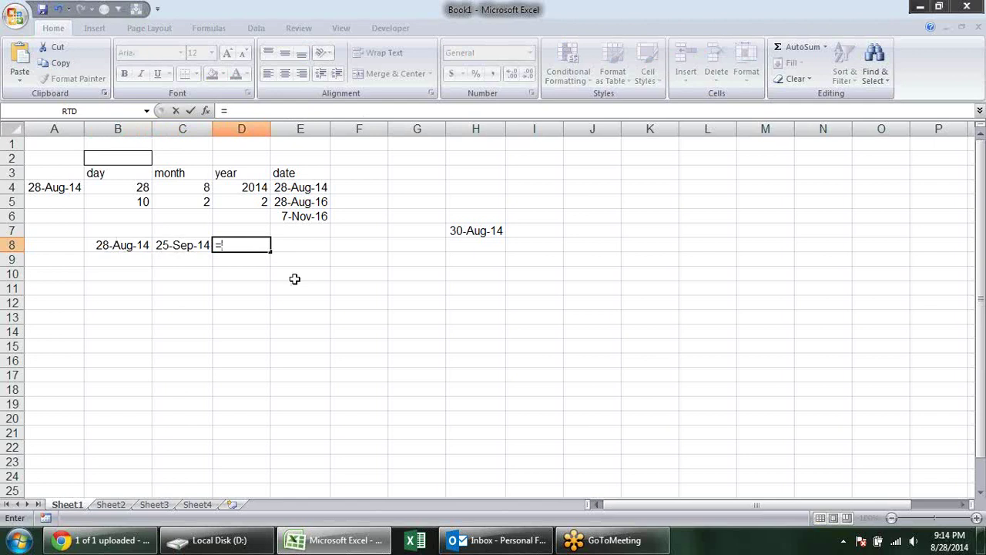
{"action": "type", "text": "net"}
{"action": "key", "text": "Tab"}
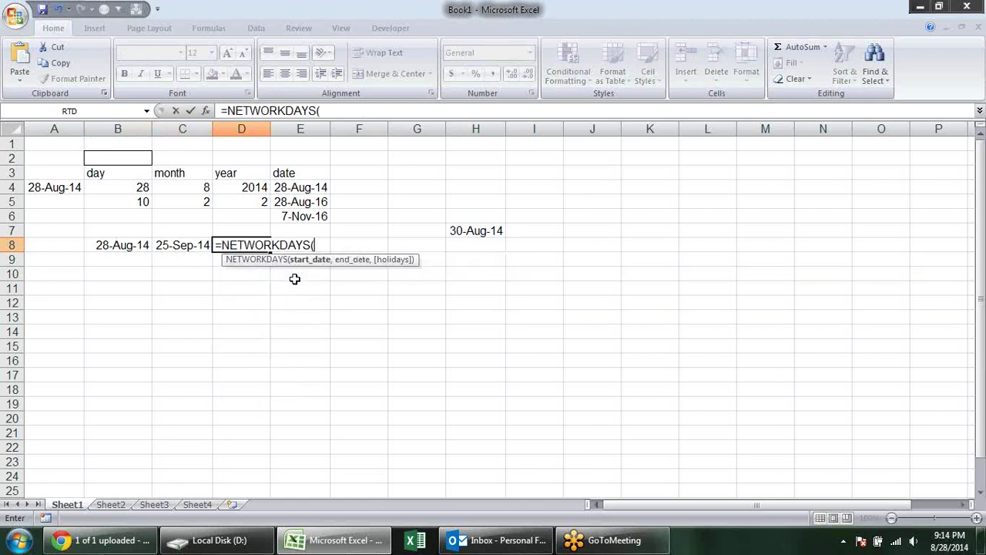
{"action": "left_click", "coordinate": [136, 244]}
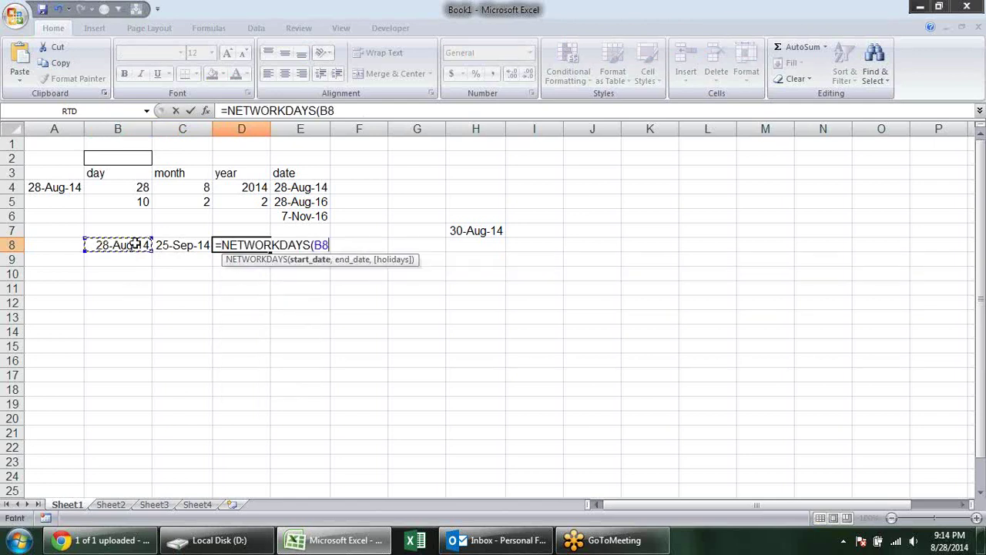
{"action": "type", "text": ","}
{"action": "left_click", "coordinate": [178, 244]}
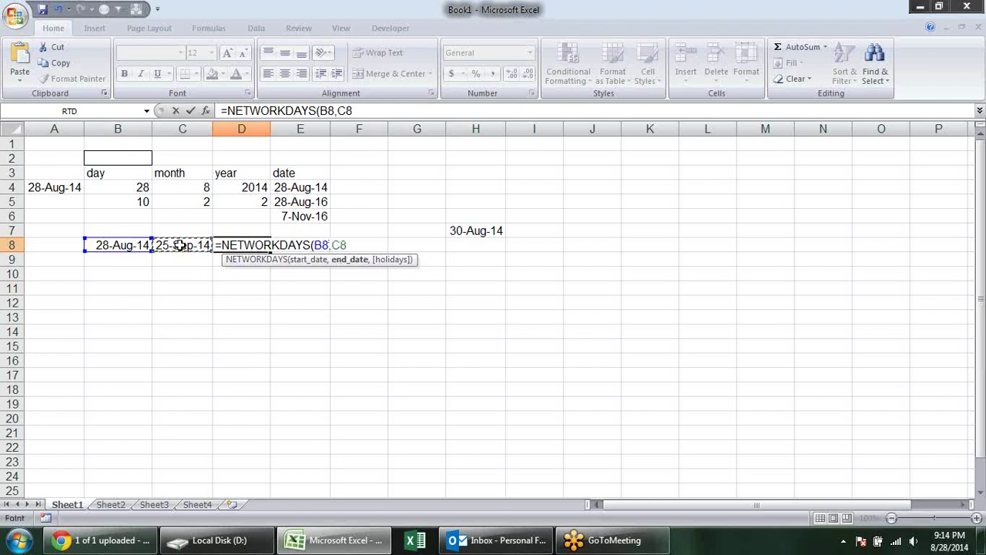
{"action": "left_click_drag", "start_coordinate": [485, 222], "coordinate": [488, 268]}
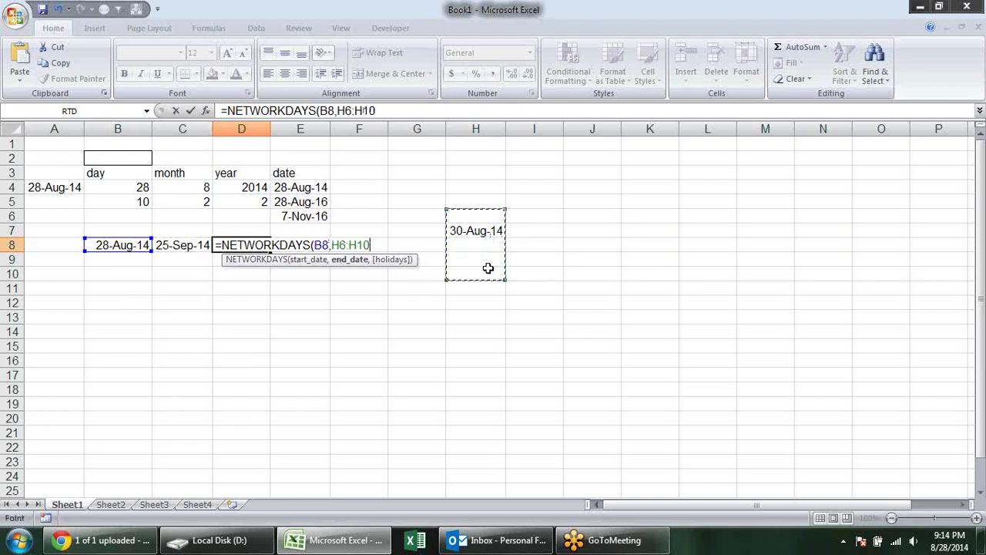
{"action": "type", "text": ")"}
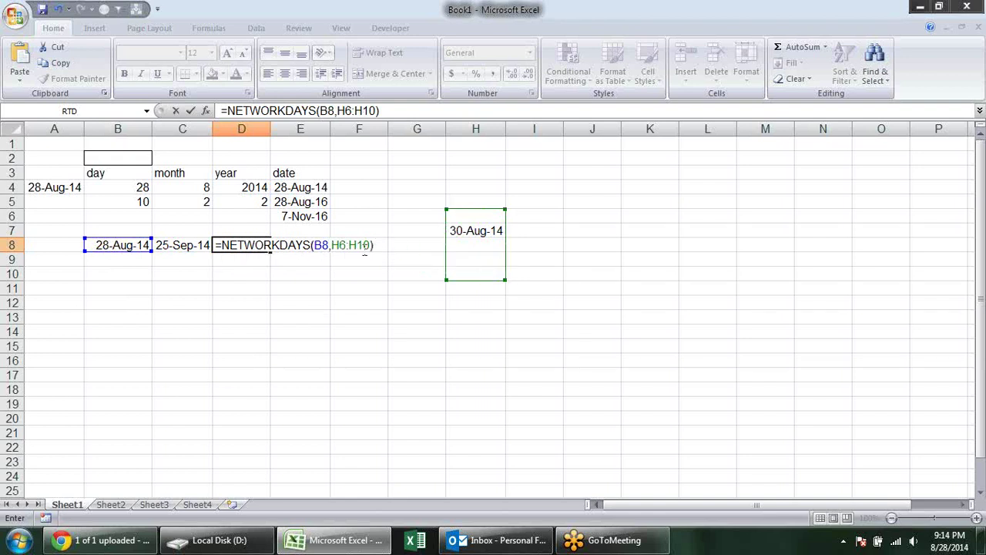
Add C8 as the end date so D8 counts 21 working days, and compare with C8
{"action": "left_click", "coordinate": [335, 244]}
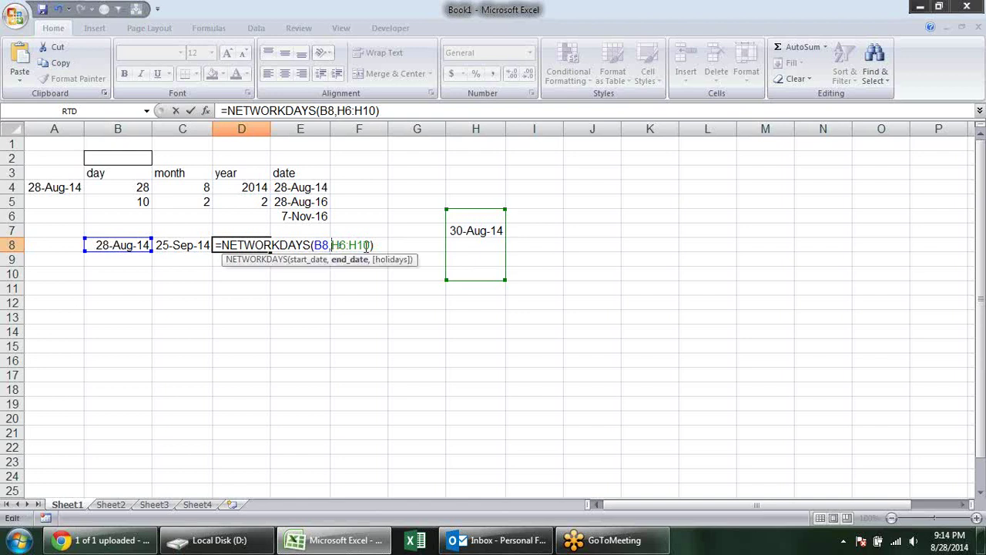
{"action": "left_click", "coordinate": [171, 245]}
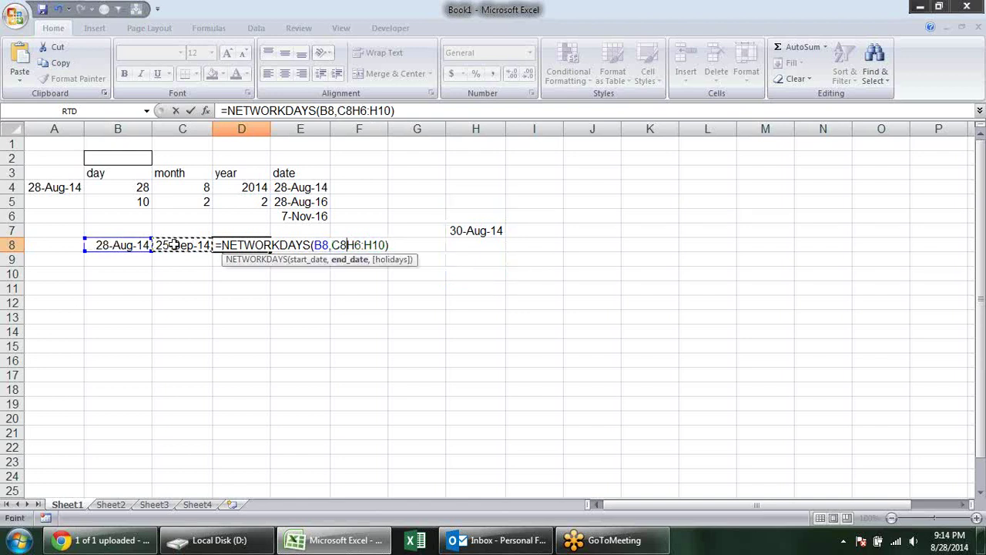
{"action": "type", "text": ","}
{"action": "key", "text": "Return"}
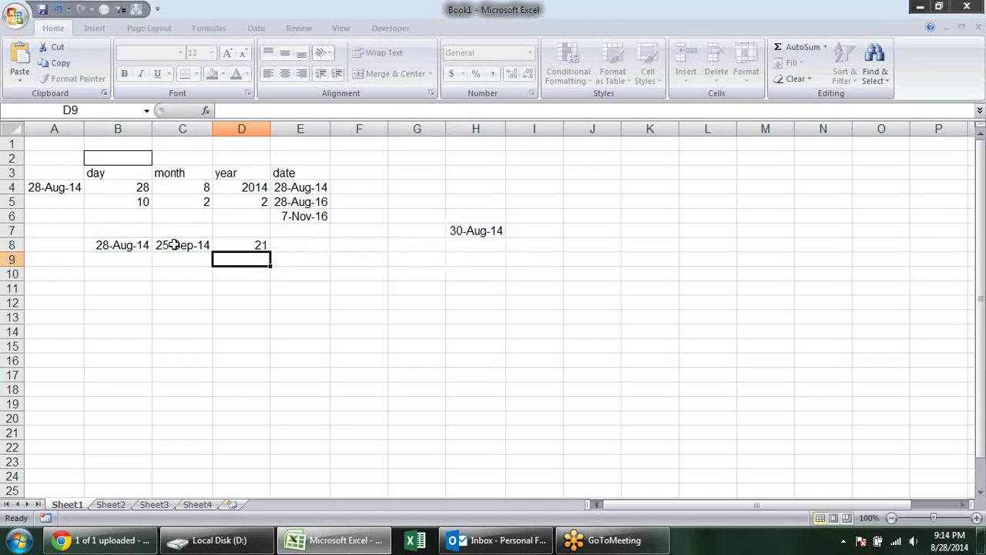
{"action": "left_click", "coordinate": [242, 247]}
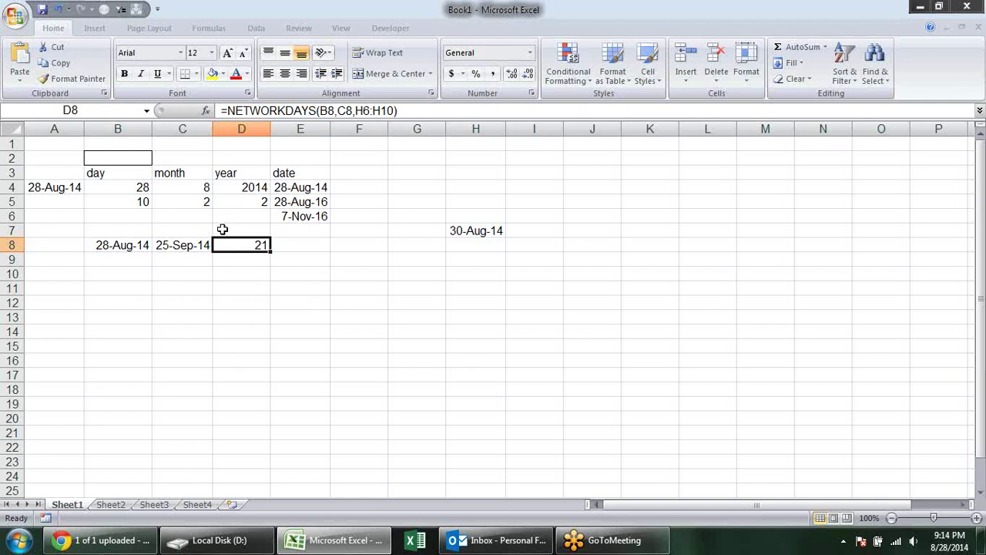
{"action": "left_click", "coordinate": [180, 240]}
{"action": "left_click", "coordinate": [264, 245]}
Browse the Date & Time function list on the Formulas ribbon, then return to the sheet
{"action": "left_click", "coordinate": [194, 269]}
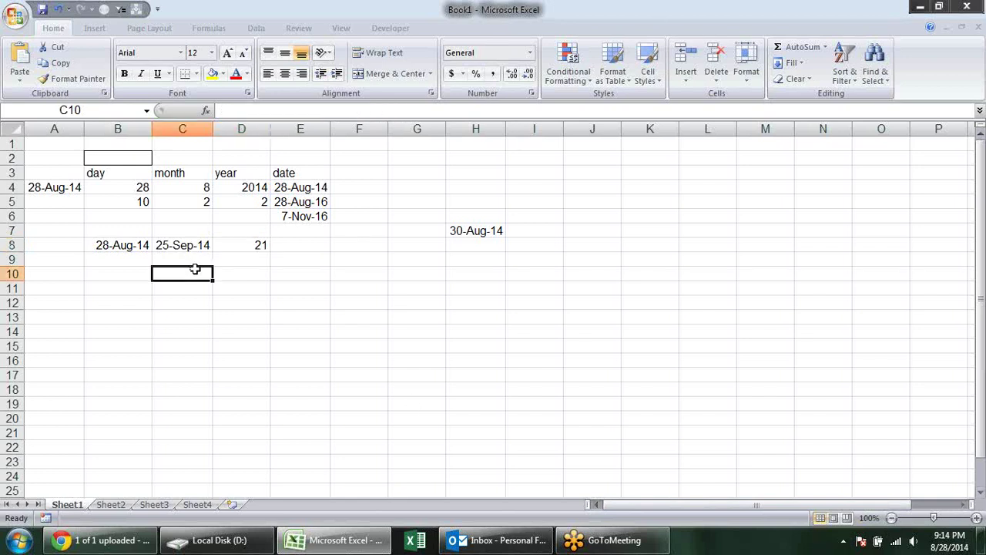
{"action": "left_click", "coordinate": [256, 29]}
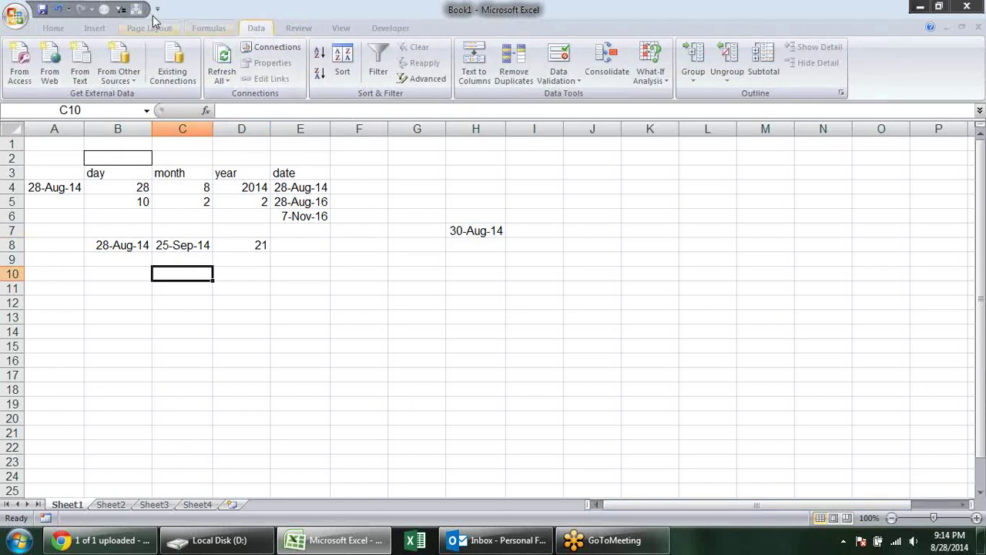
{"action": "left_click", "coordinate": [209, 28]}
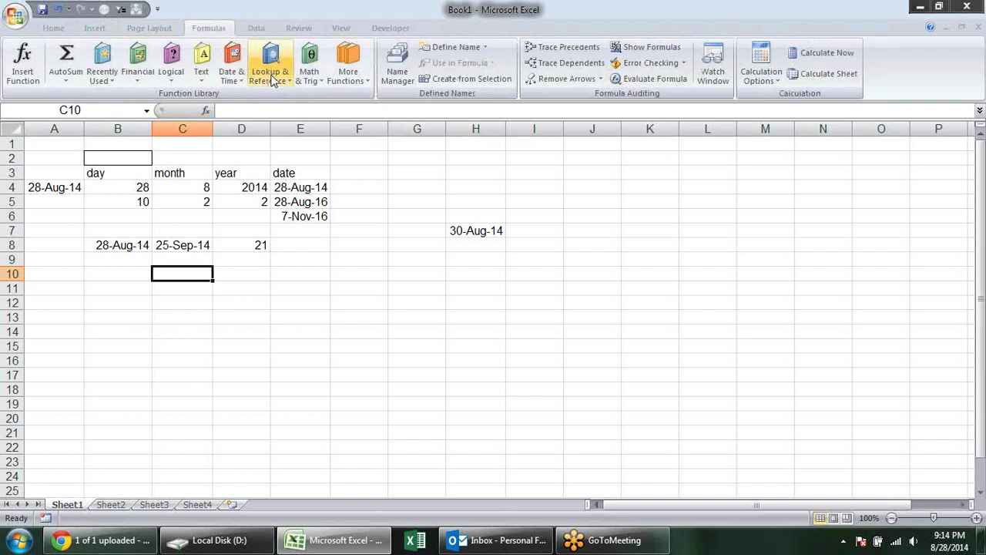
{"action": "left_click", "coordinate": [231, 75]}
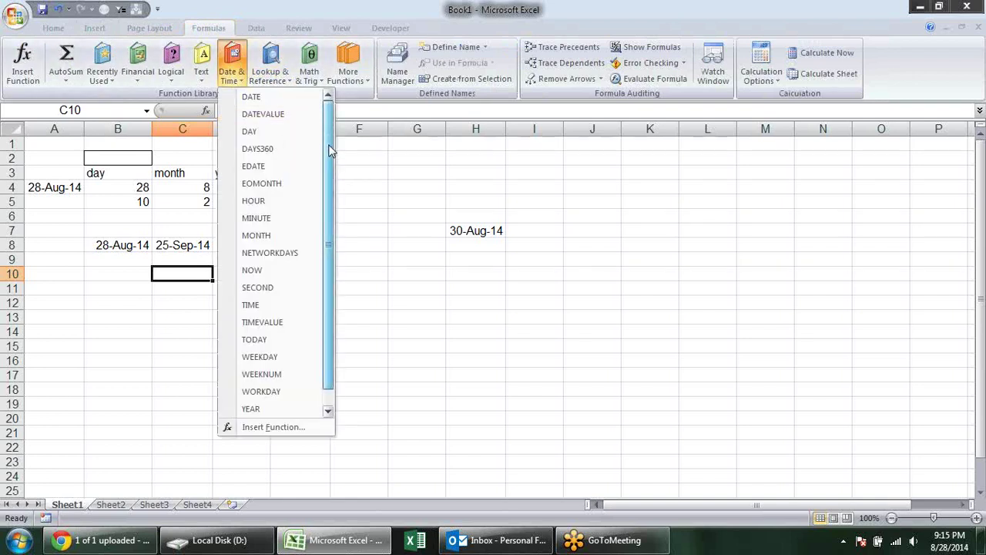
{"action": "left_click_drag", "start_coordinate": [330, 136], "coordinate": [327, 166]}
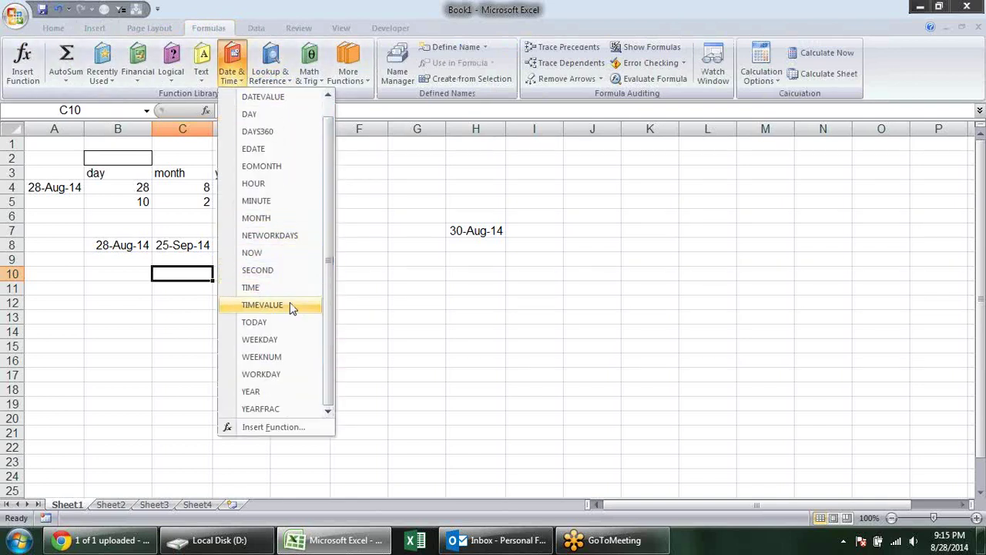
{"action": "left_click", "coordinate": [132, 289]}
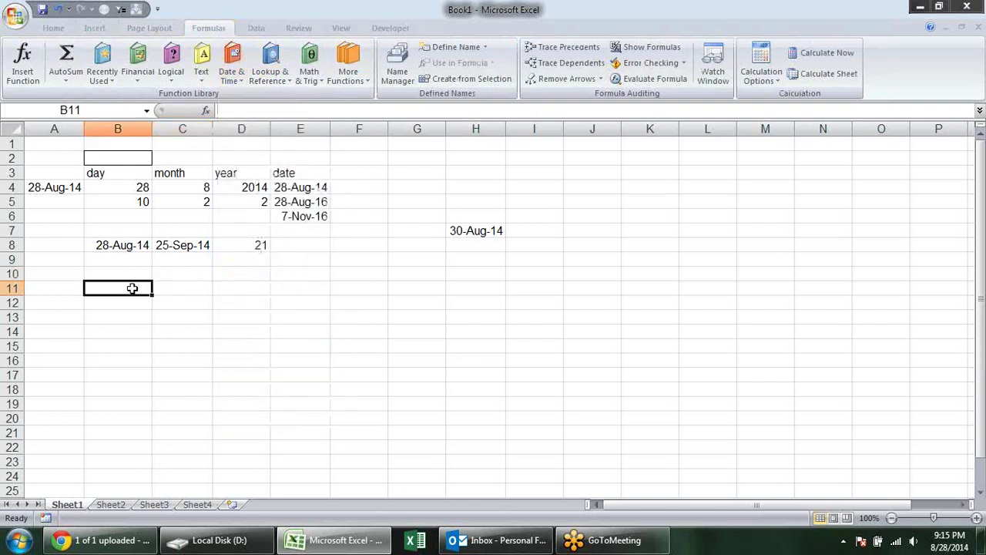
{"action": "left_click", "coordinate": [92, 270]}
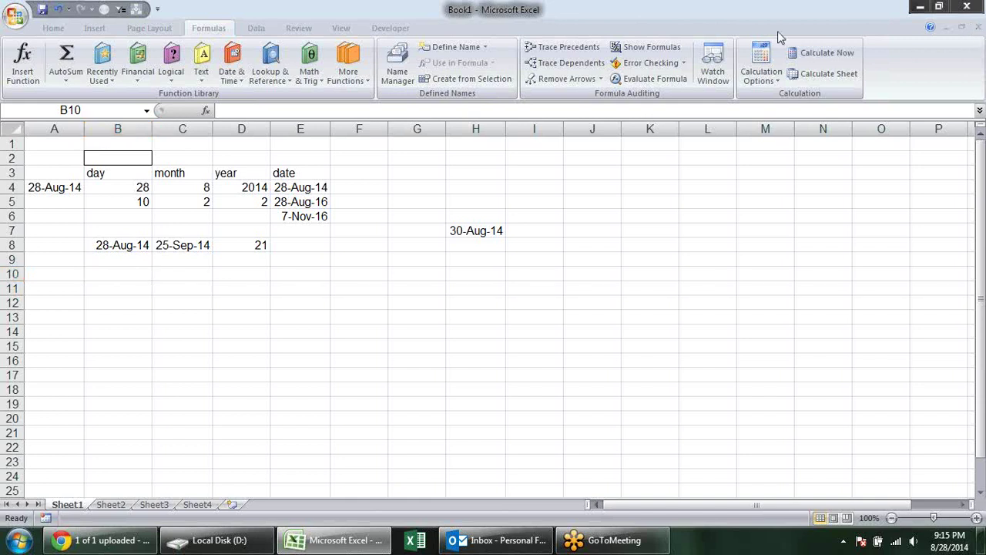
Type the headings day, month, year into B10:D10
{"action": "left_click", "coordinate": [137, 271]}
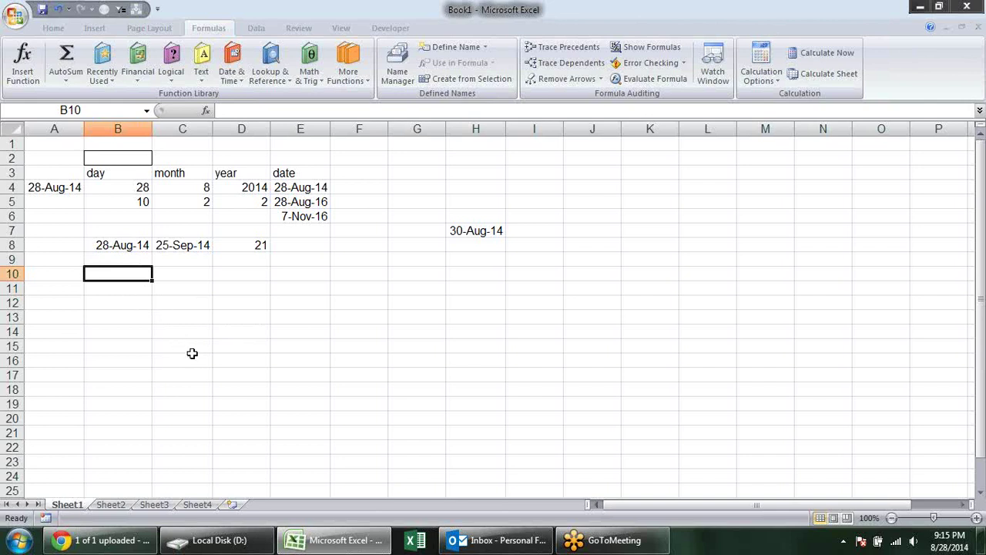
{"action": "type", "text": "day"}
{"action": "key", "text": "Tab"}
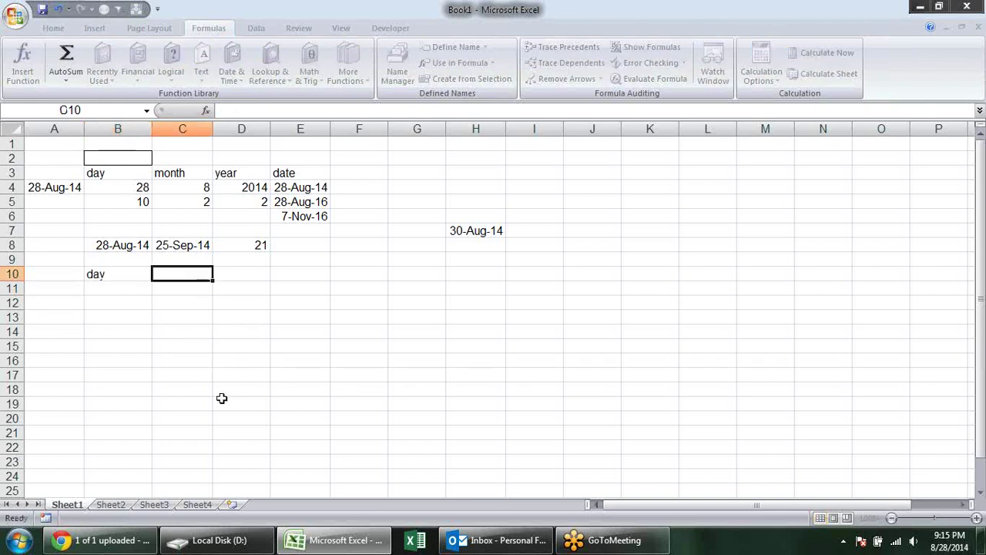
{"action": "type", "text": "month"}
{"action": "key", "text": "Tab"}
{"action": "type", "text": "year"}
{"action": "key", "text": "Return"}
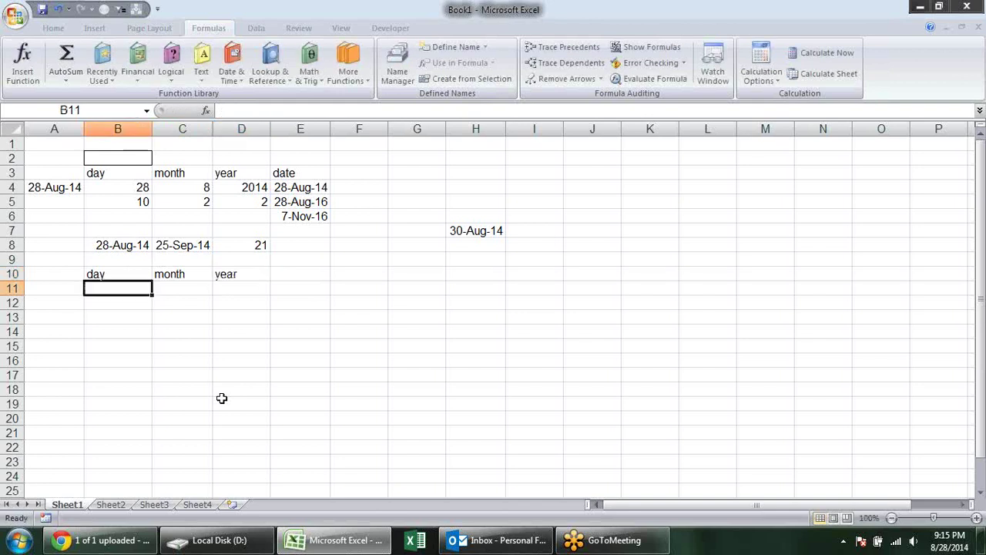
Enter the dates 17-Sep-1985 in A10 and 1-Aug-14 in A11
{"action": "key", "text": "Up"}
{"action": "key", "text": "Left"}
{"action": "type", "text": "17"}
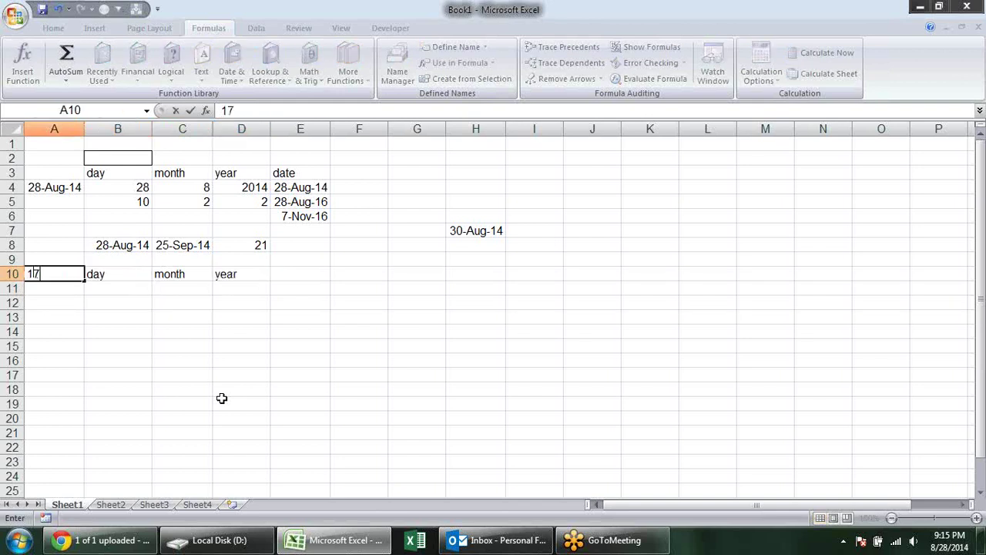
{"action": "type", "text": "-se"}
{"action": "type", "text": "p-1985"}
{"action": "key", "text": "Return"}
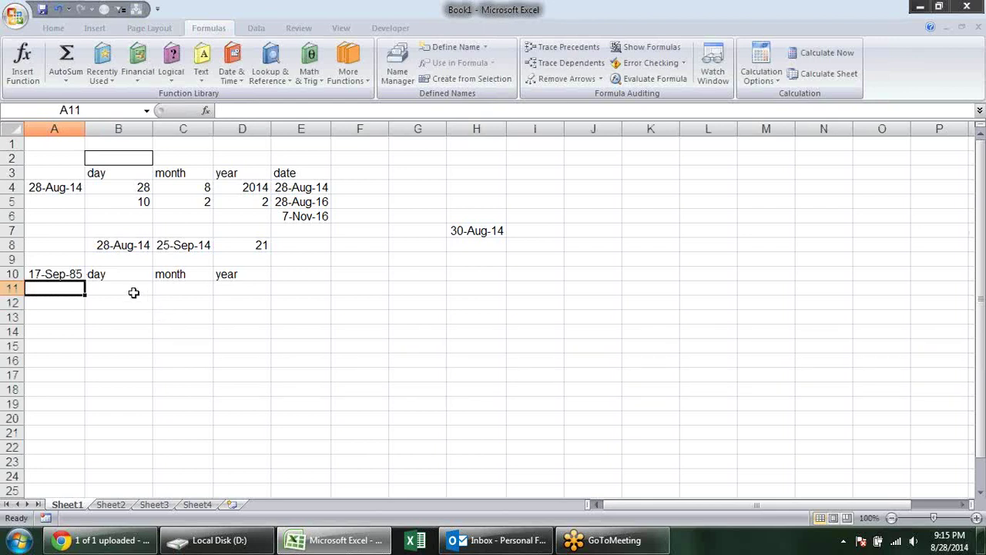
{"action": "type", "text": "1-aug-14"}
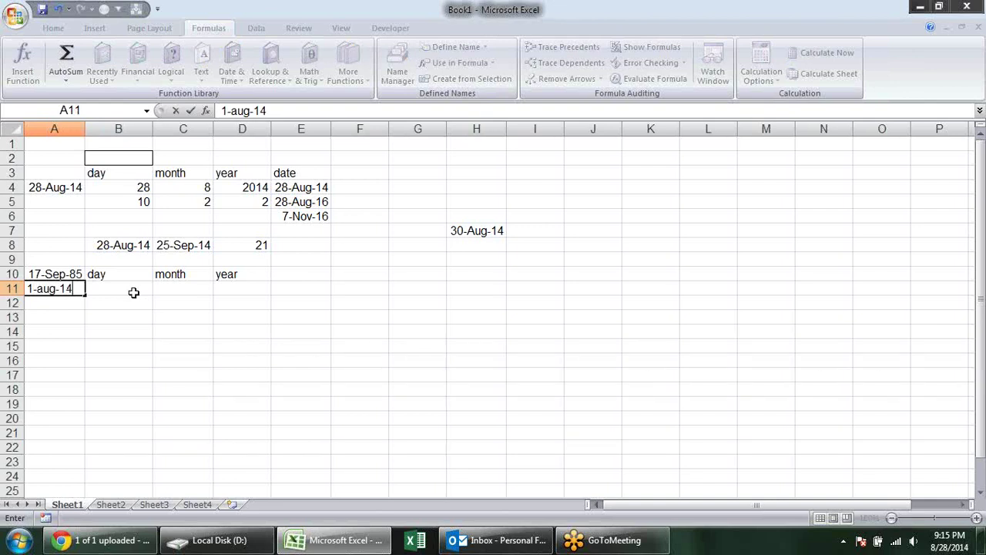
{"action": "key", "text": "Return"}
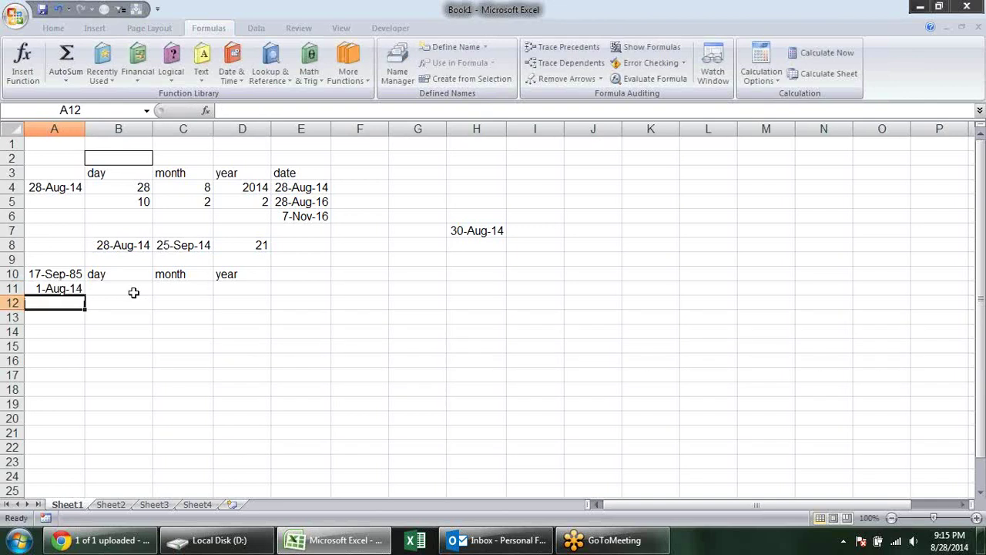
{"action": "left_click", "coordinate": [133, 293]}
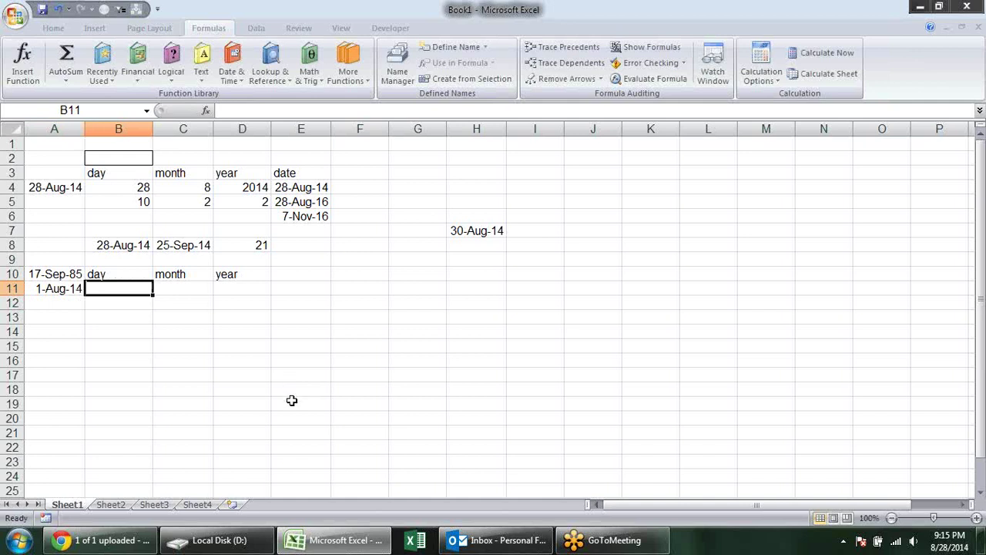
Enter =DATEDIF(A10,A11,"Y") in D11, giving 28 whole years
{"action": "left_click", "coordinate": [230, 286]}
{"action": "type", "text": "="}
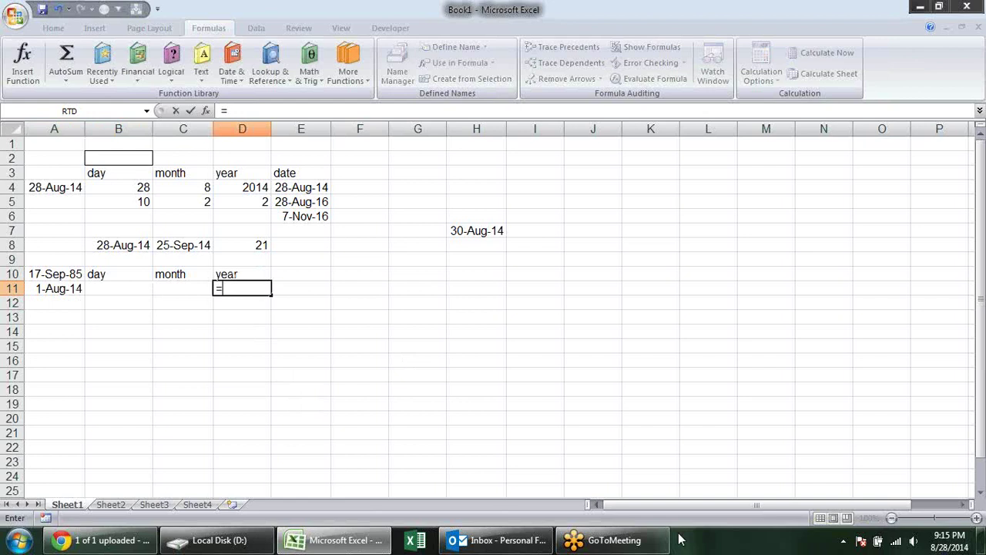
{"action": "type", "text": "dated"}
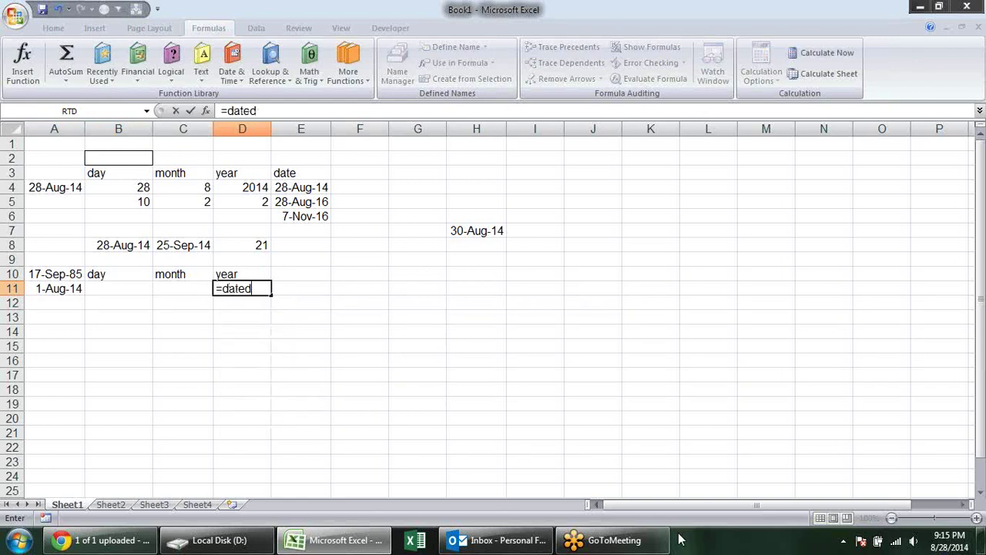
{"action": "type", "text": "if"}
{"action": "type", "text": "("}
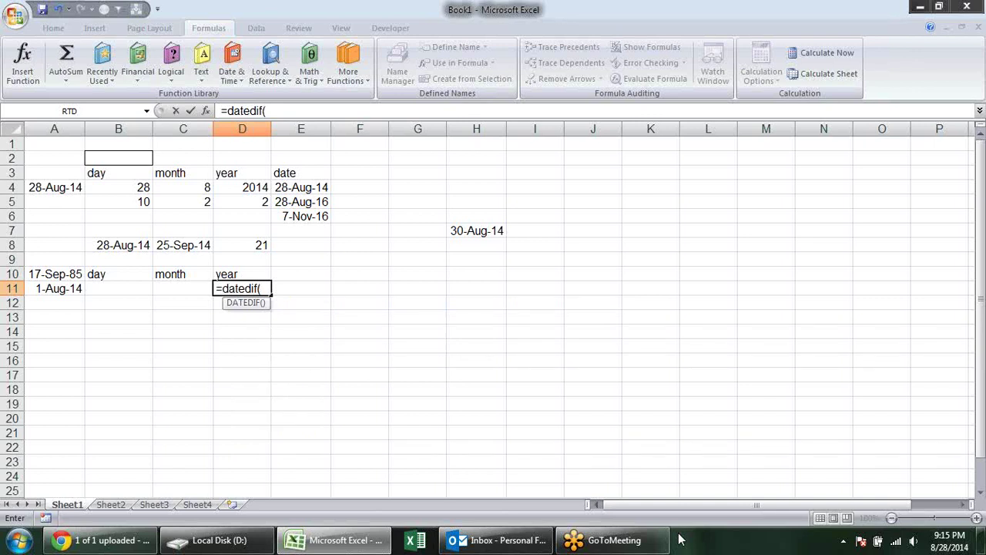
{"action": "left_click", "coordinate": [60, 274]}
{"action": "type", "text": ","}
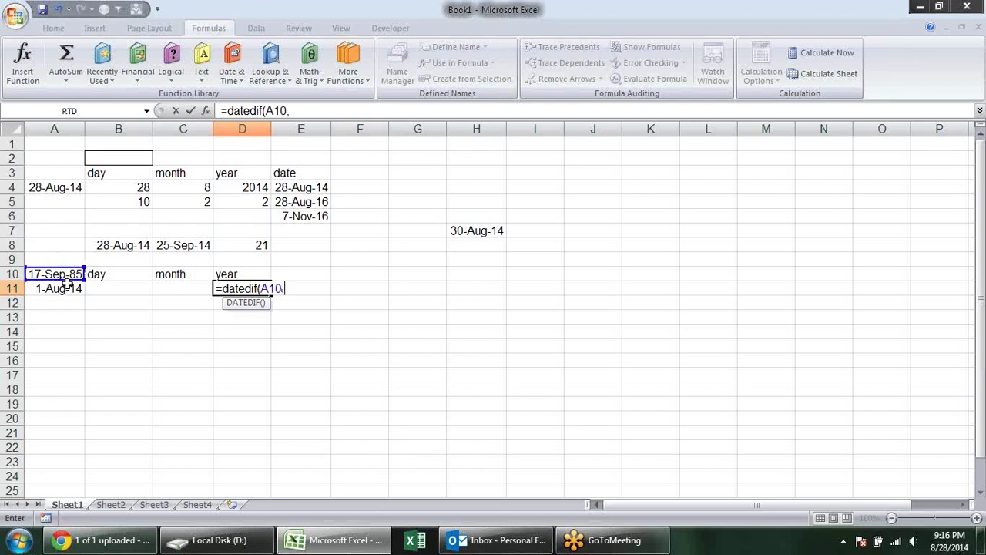
{"action": "left_click", "coordinate": [68, 289]}
{"action": "type", "text": ","}
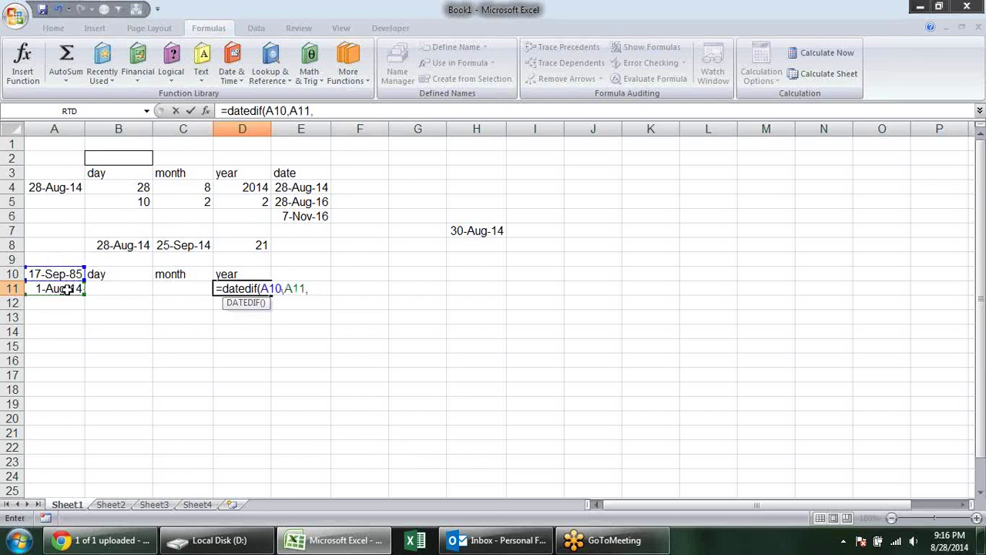
{"action": "type", "text": "\""}
{"action": "type", "text": "Y\")"}
{"action": "key", "text": "Return"}
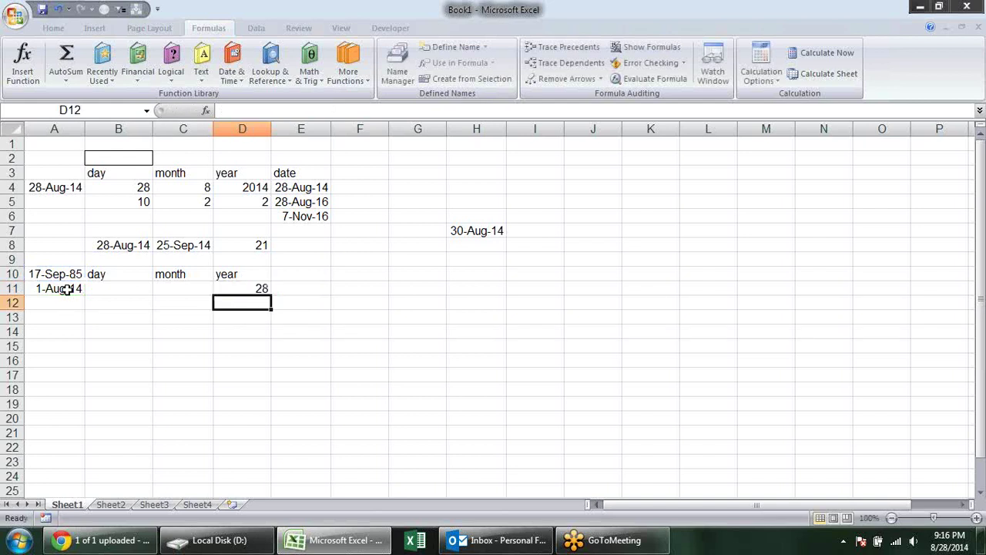
{"action": "left_click", "coordinate": [255, 279]}
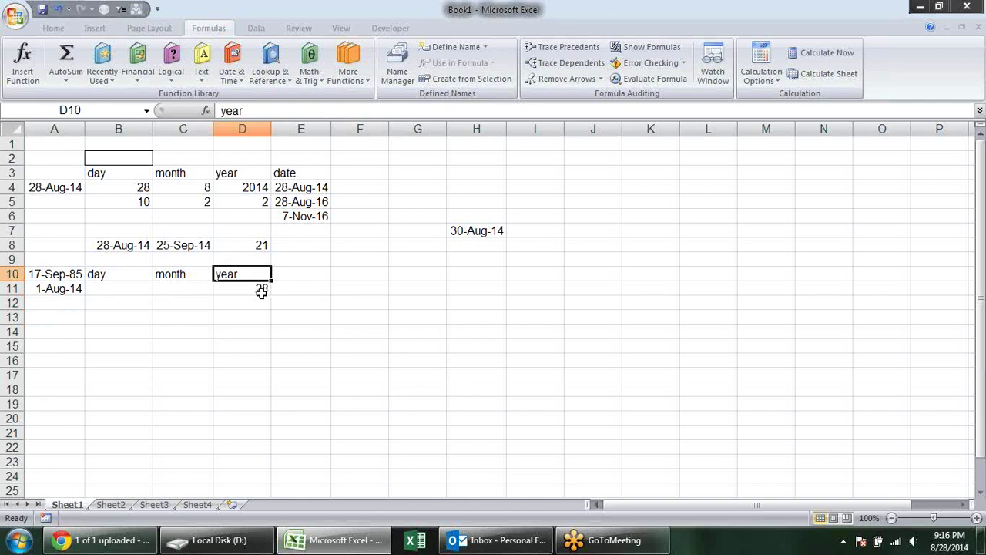
{"action": "left_click", "coordinate": [261, 290]}
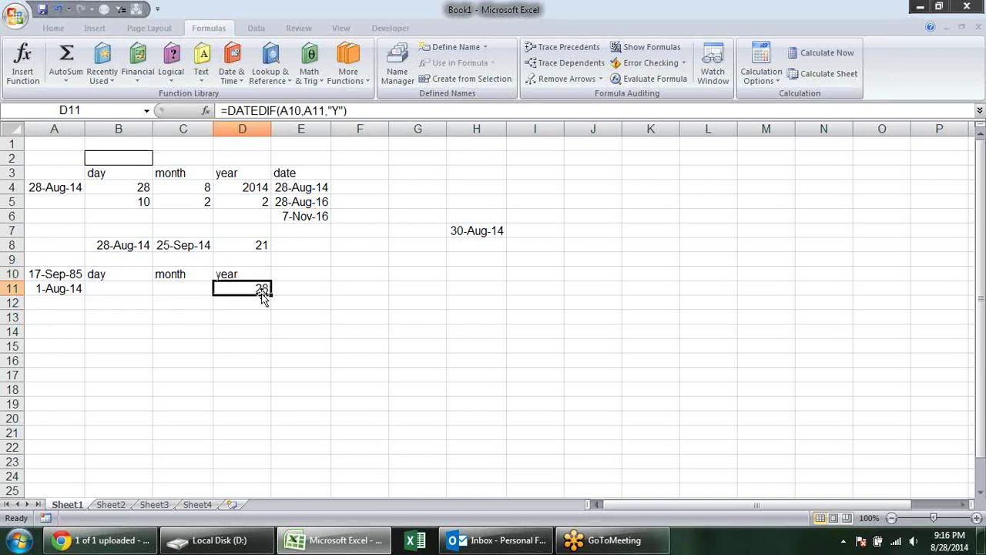
{"action": "left_click", "coordinate": [164, 297]}
Enter =DATEDIF(A10,A11,"M") in C11 for the total months, 346
{"action": "type", "text": "="}
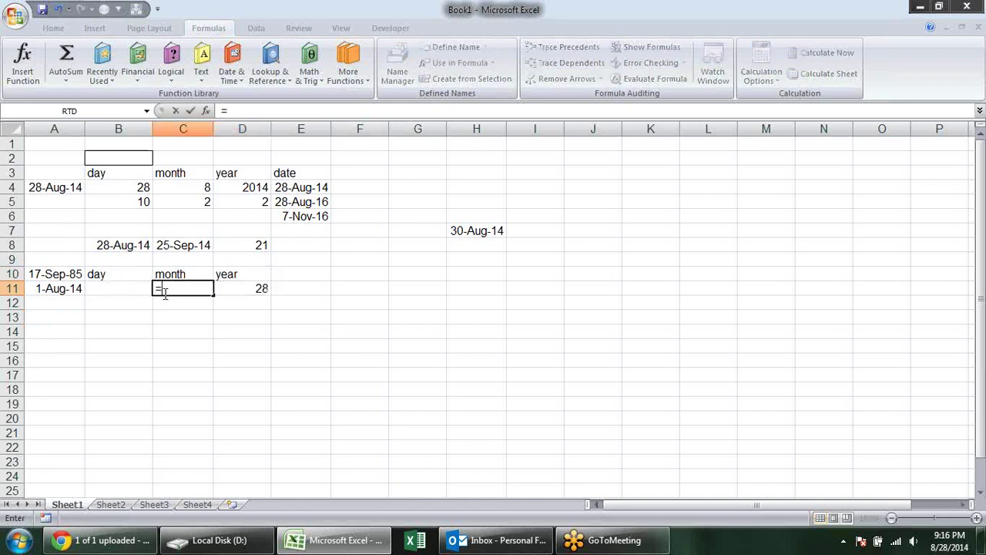
{"action": "type", "text": "dated"}
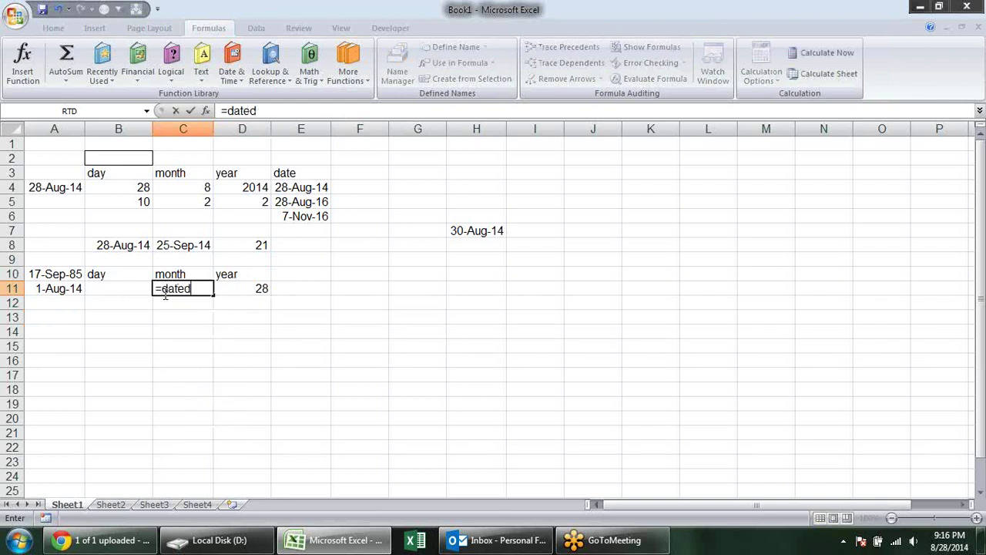
{"action": "type", "text": "if"}
{"action": "key", "text": "Tab"}
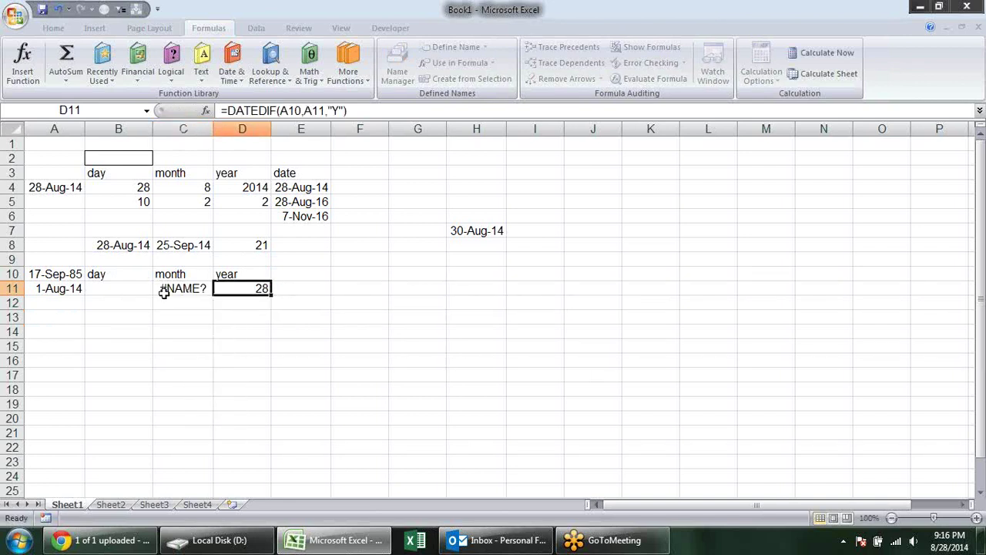
{"action": "double_click", "coordinate": [164, 292]}
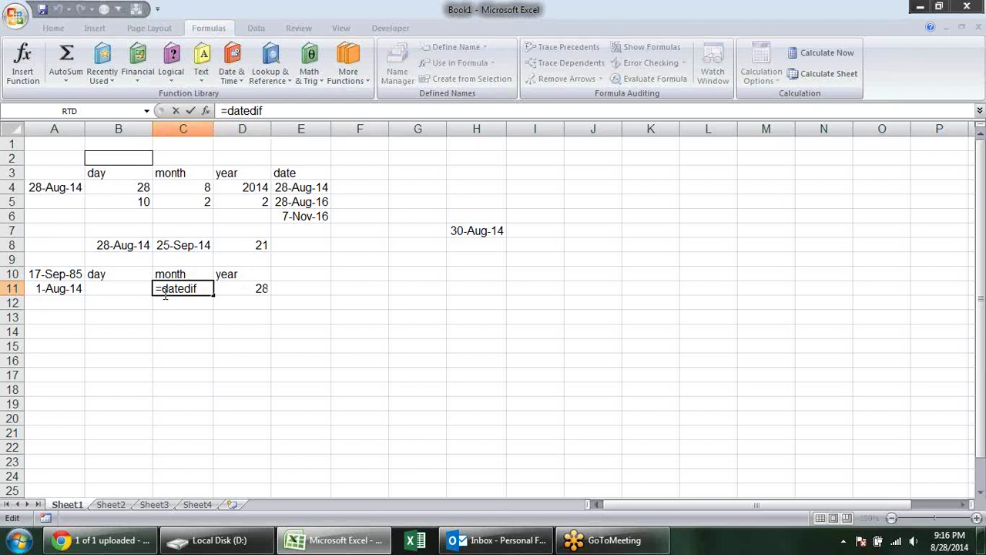
{"action": "type", "text": "("}
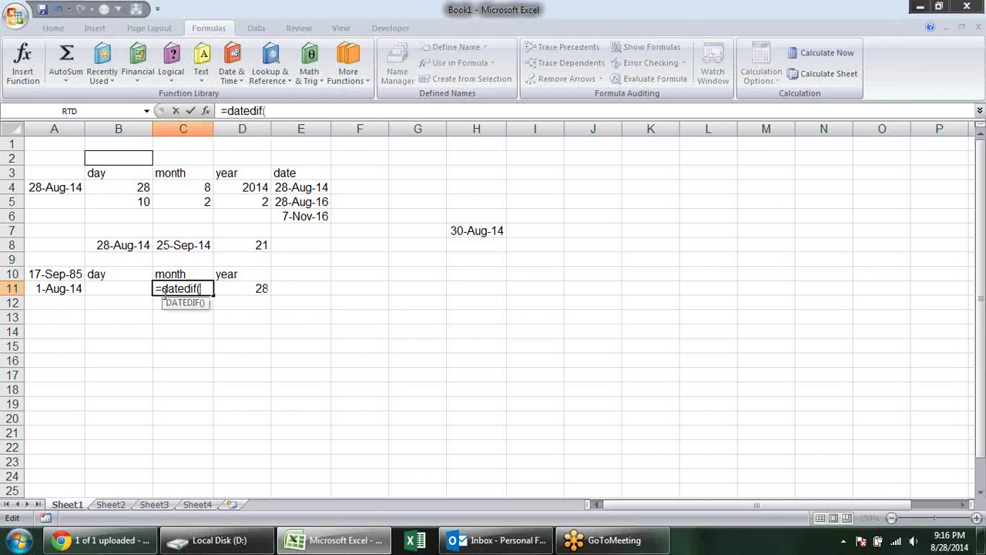
{"action": "left_click", "coordinate": [51, 275]}
{"action": "type", "text": ","}
{"action": "left_click", "coordinate": [52, 289]}
{"action": "type", "text": ",\""}
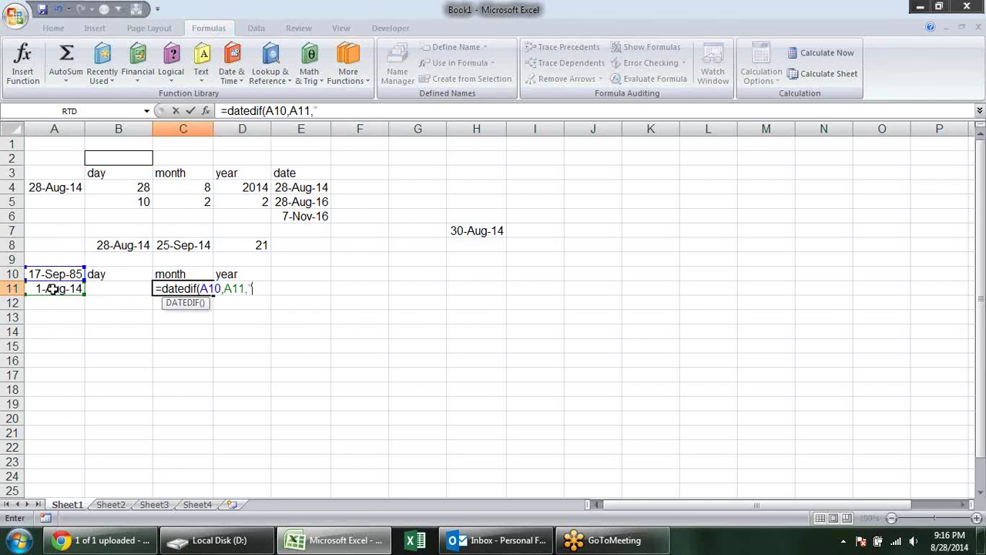
{"action": "type", "text": "M\")"}
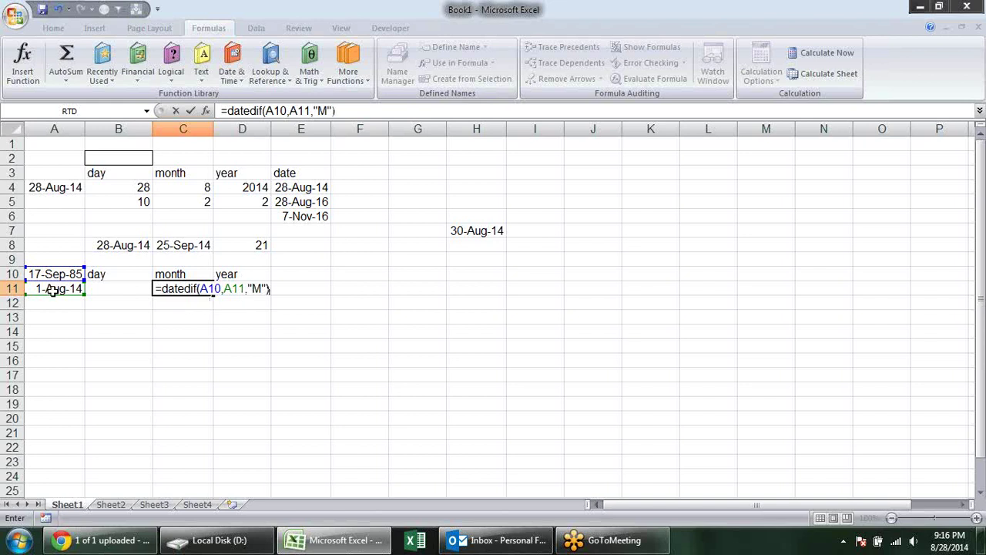
{"action": "key", "text": "Return"}
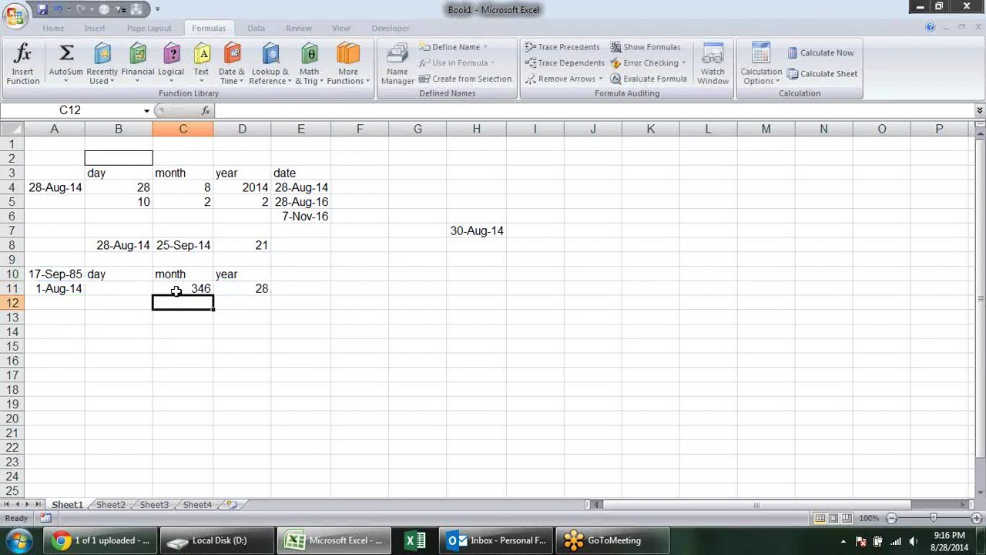
Change C11's interval from "M" to "YM" so it shows 10 leftover months
{"action": "left_click", "coordinate": [177, 290]}
{"action": "left_click", "coordinate": [57, 274]}
{"action": "left_click", "coordinate": [66, 287]}
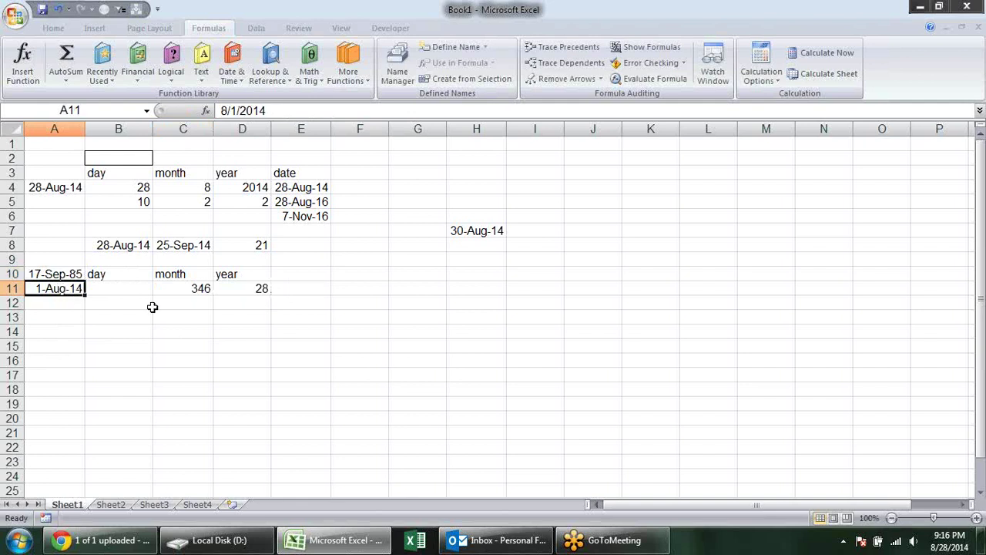
{"action": "left_click", "coordinate": [202, 289]}
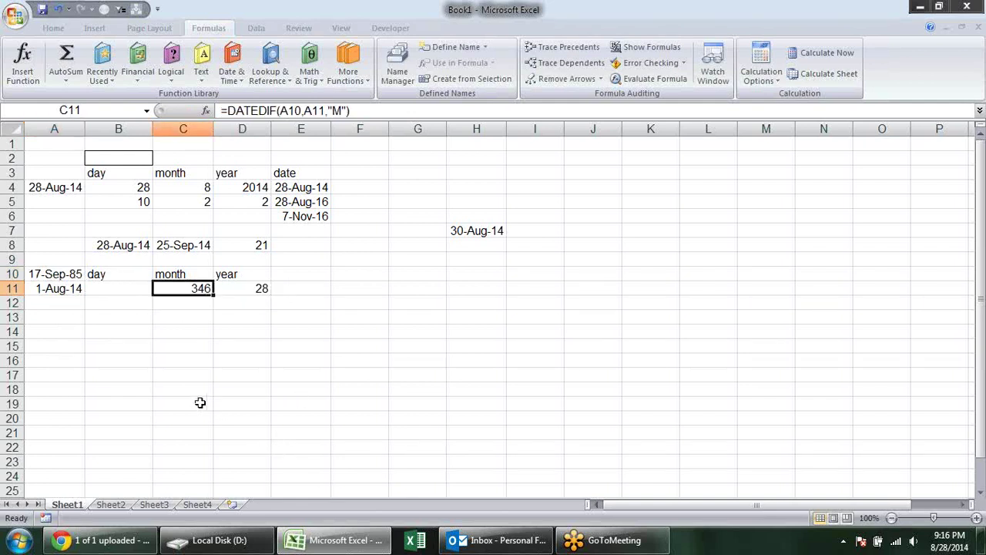
{"action": "left_click", "coordinate": [262, 285]}
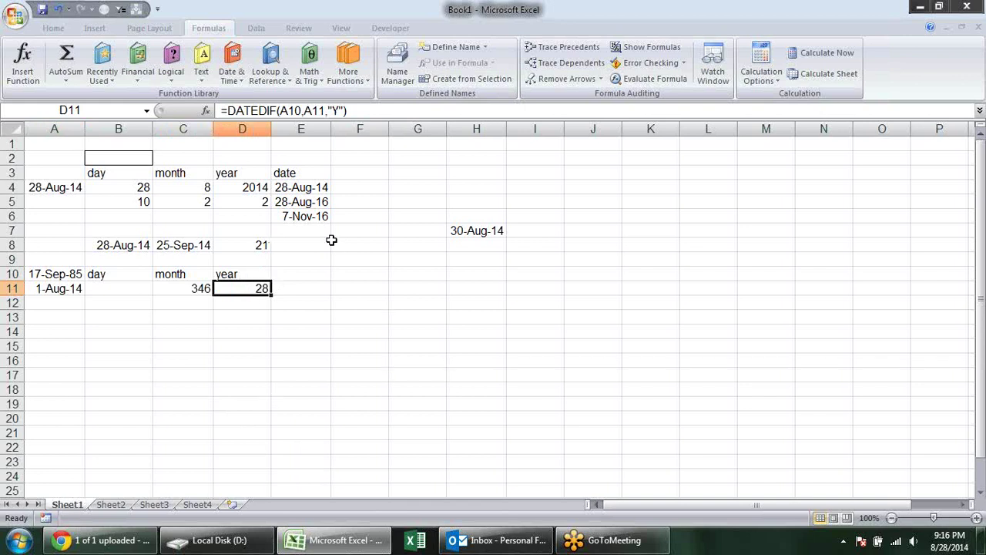
{"action": "double_click", "coordinate": [193, 288]}
{"action": "left_click", "coordinate": [267, 288]}
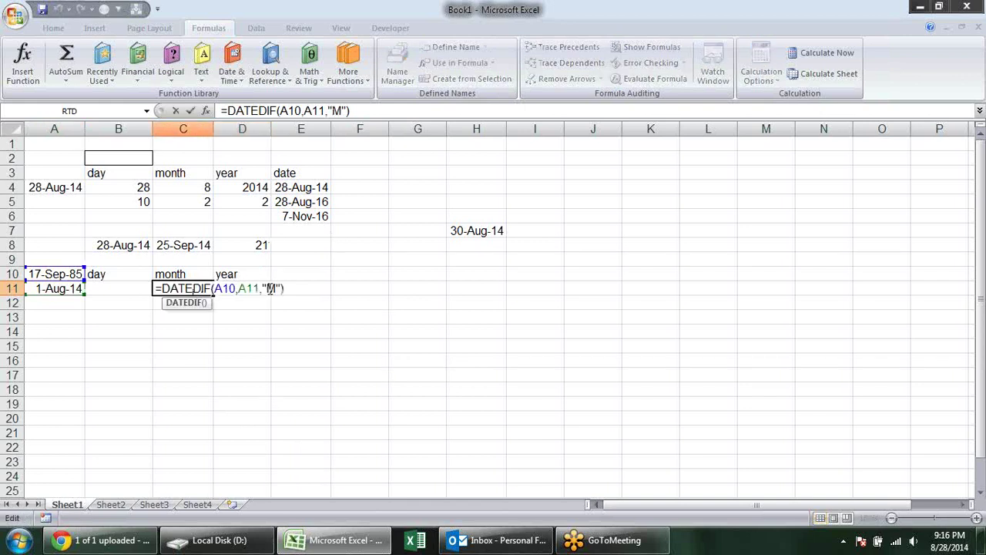
{"action": "type", "text": "Y"}
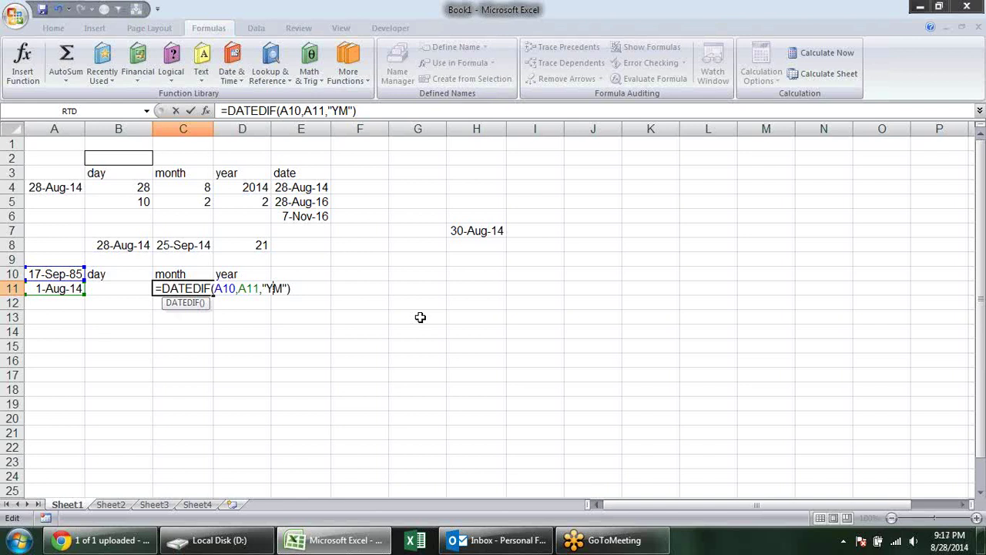
{"action": "key", "text": "Return"}
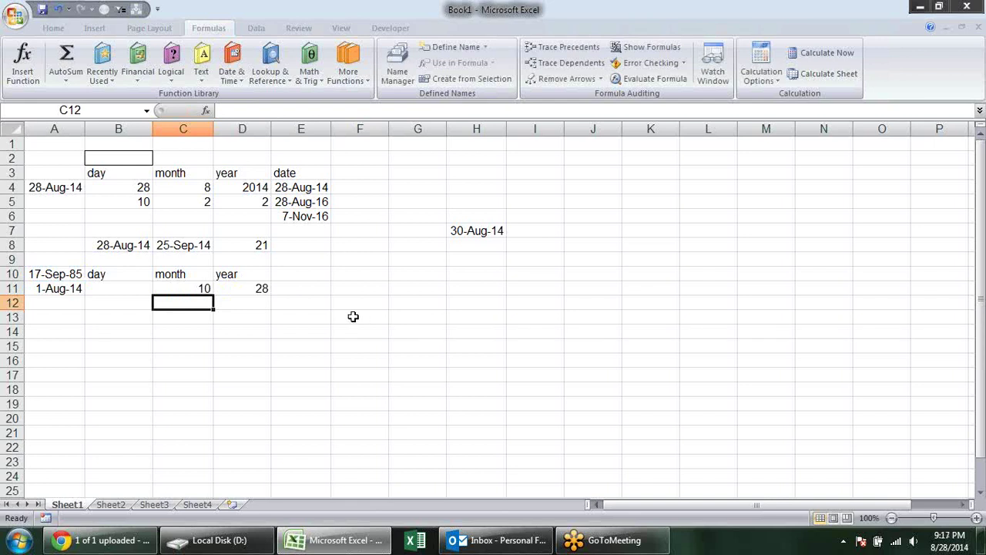
{"action": "double_click", "coordinate": [177, 289]}
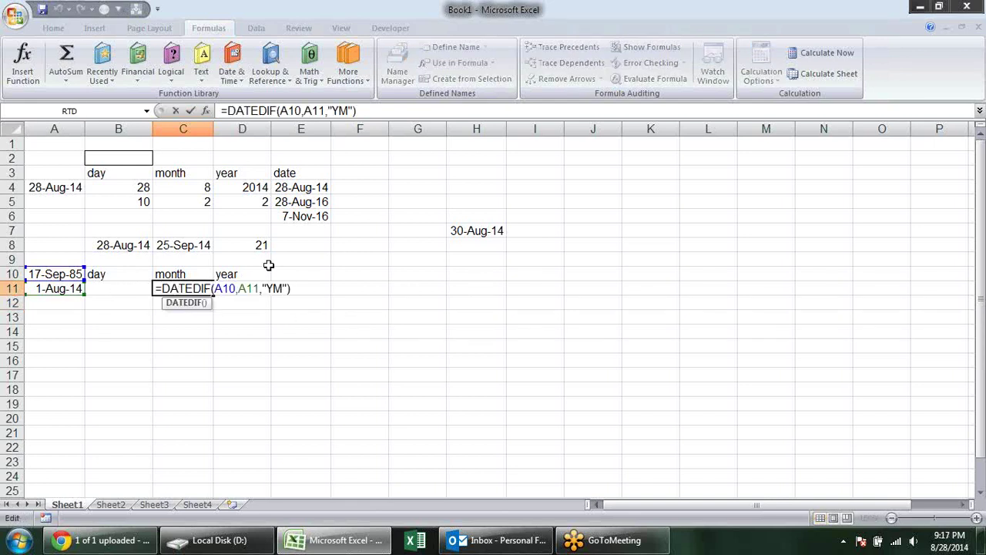
{"action": "key", "text": "Return"}
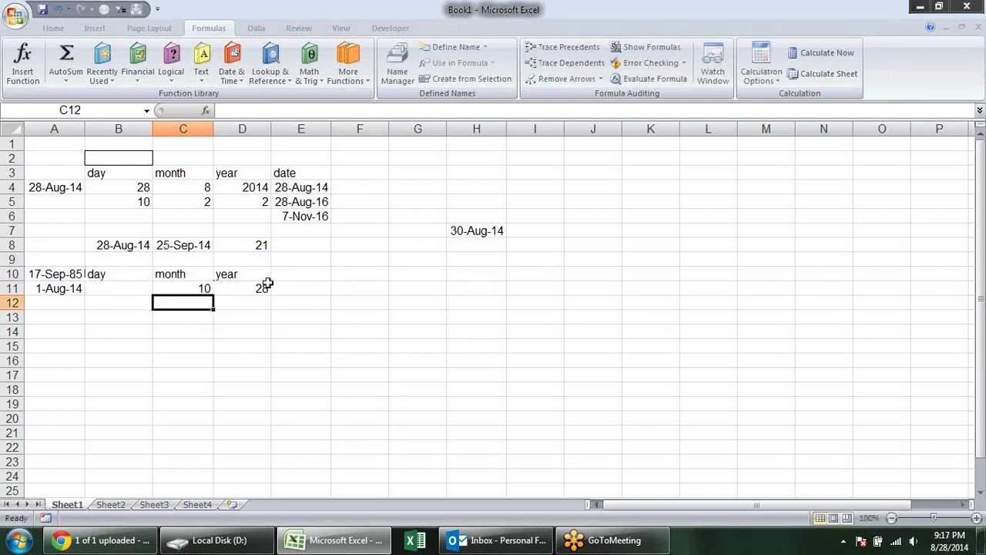
{"action": "left_click", "coordinate": [119, 289]}
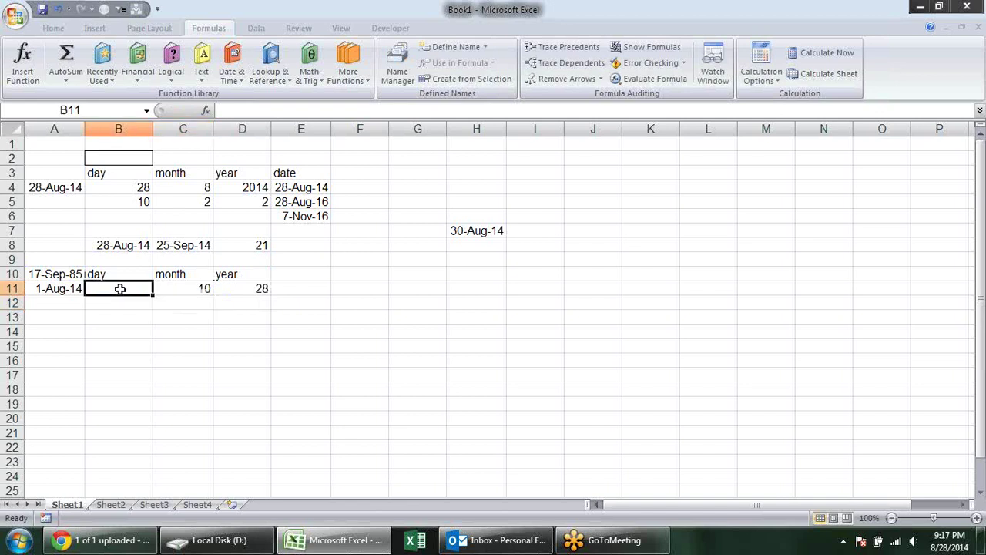
Enter =DATEDIF(A10,A11,"d") in B11 for the total days
{"action": "type", "text": "=datedif"}
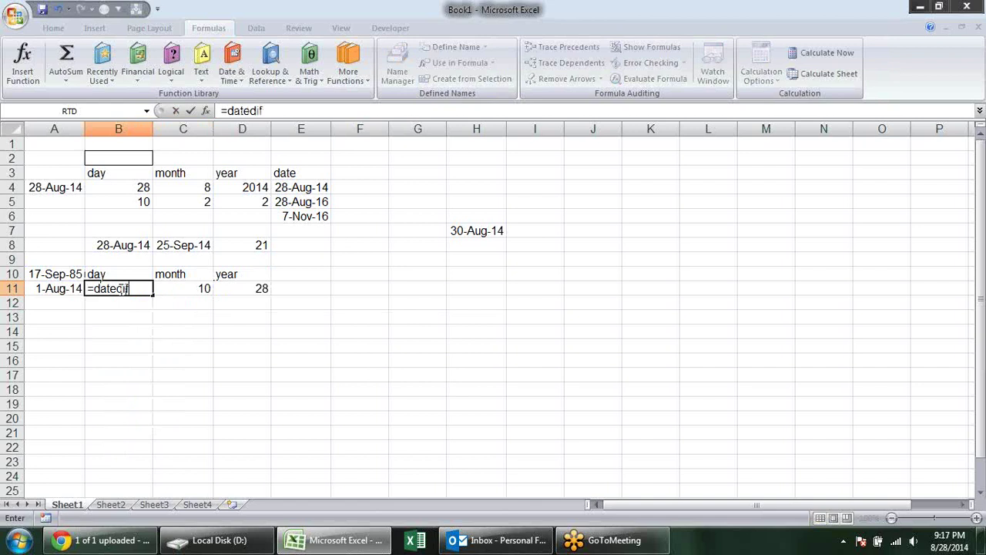
{"action": "type", "text": "*"}
{"action": "key", "text": "BackSpace"}
{"action": "type", "text": "("}
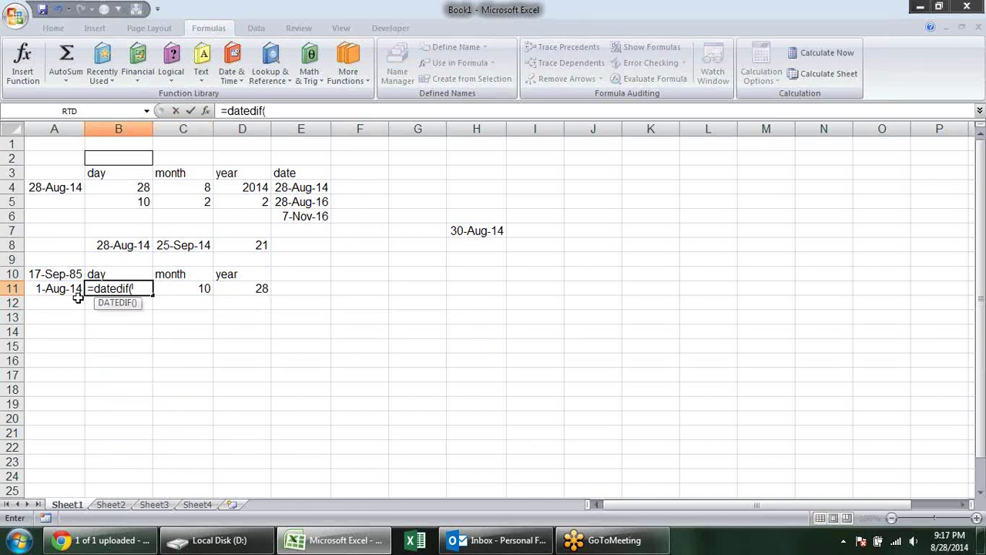
{"action": "left_click", "coordinate": [59, 276]}
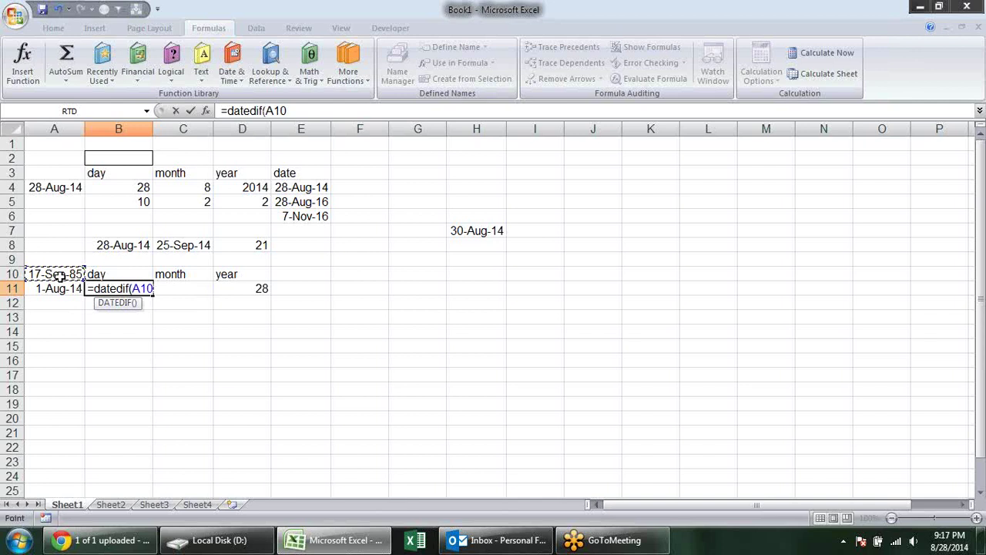
{"action": "type", "text": ","}
{"action": "left_click", "coordinate": [65, 288]}
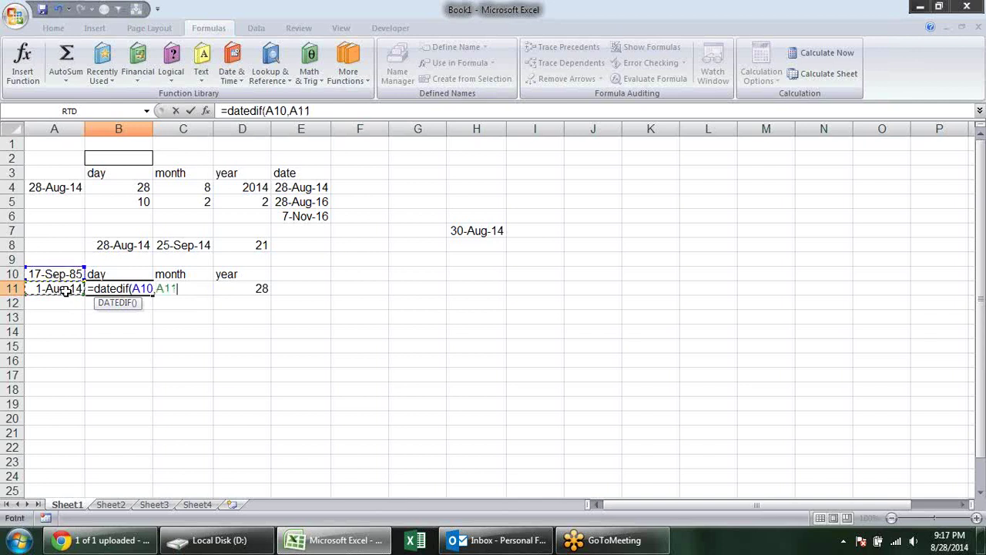
{"action": "type", "text": ","}
{"action": "type", "text": "\""}
{"action": "type", "text": "d"}
{"action": "type", "text": "\")"}
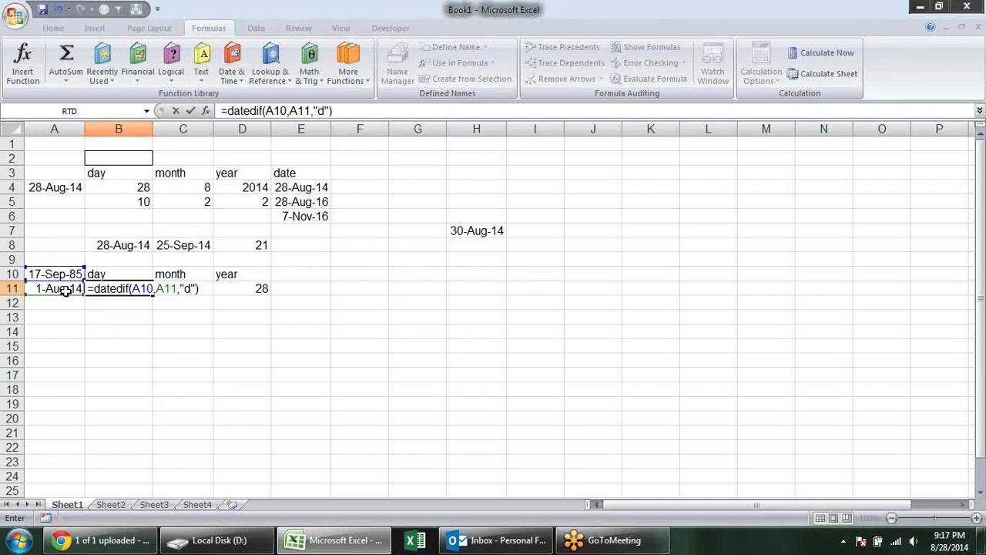
{"action": "key", "text": "Return"}
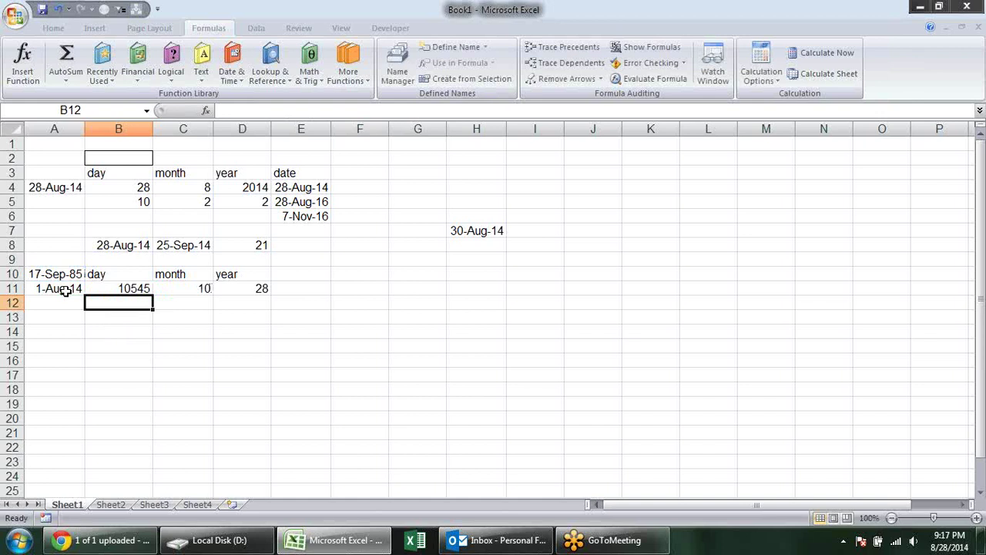
Change B11's interval to "md" to get 15 leftover days
{"action": "key", "text": "Up"}
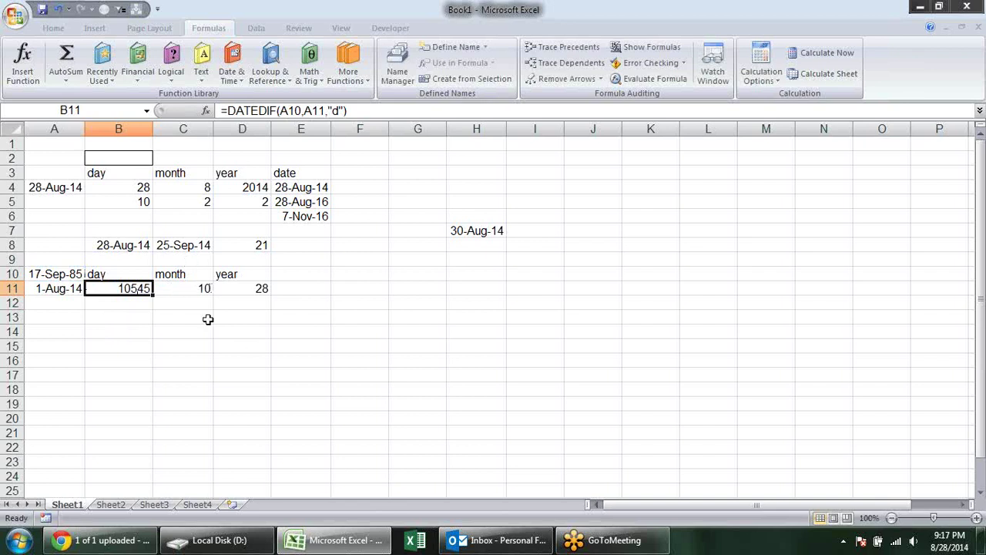
{"action": "key", "text": "F2"}
{"action": "type", "text": "m"}
{"action": "key", "text": "Return"}
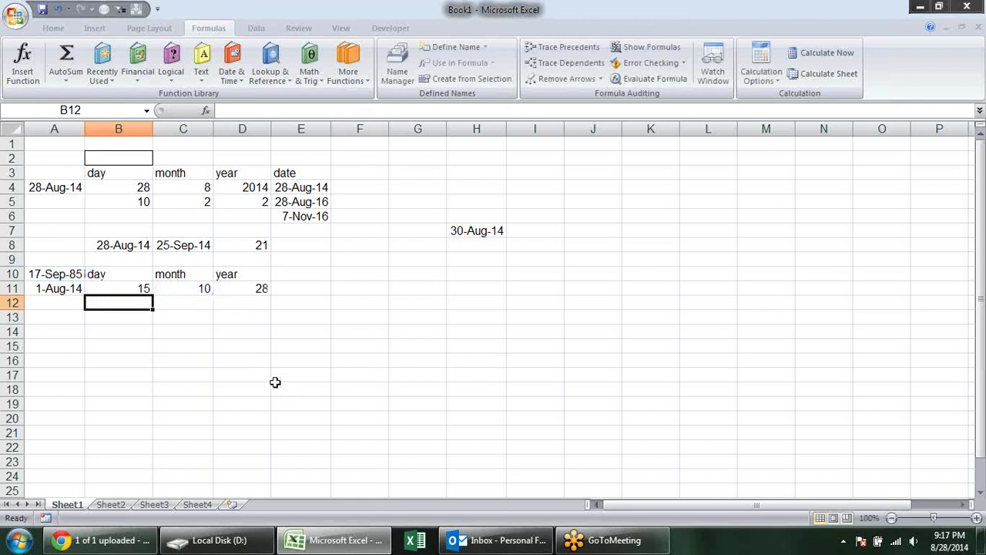
Try the "yd" interval in B11's DATEDIF formula
{"action": "left_click", "coordinate": [144, 288]}
{"action": "double_click", "coordinate": [144, 288]}
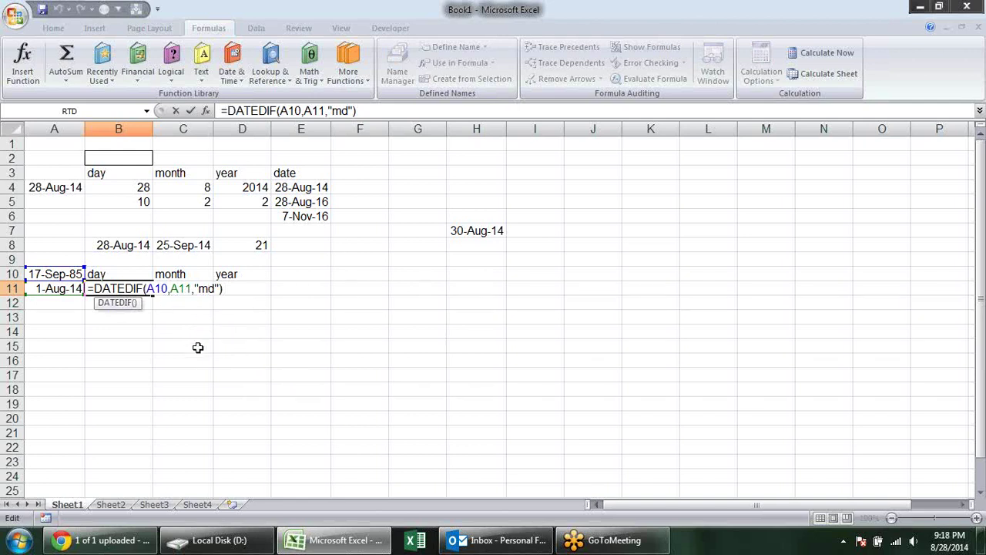
{"action": "key", "text": "BackSpace"}
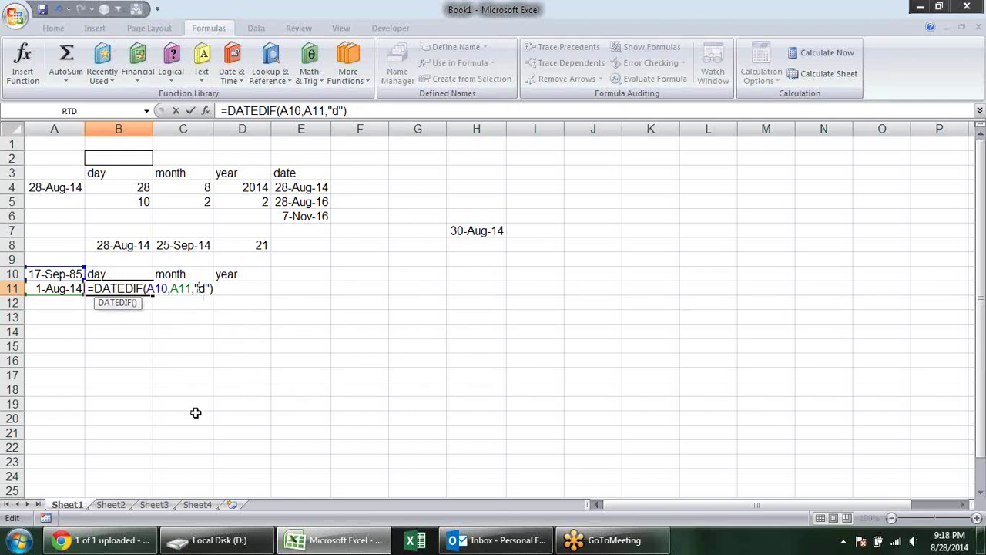
{"action": "type", "text": "y"}
{"action": "key", "text": "Return"}
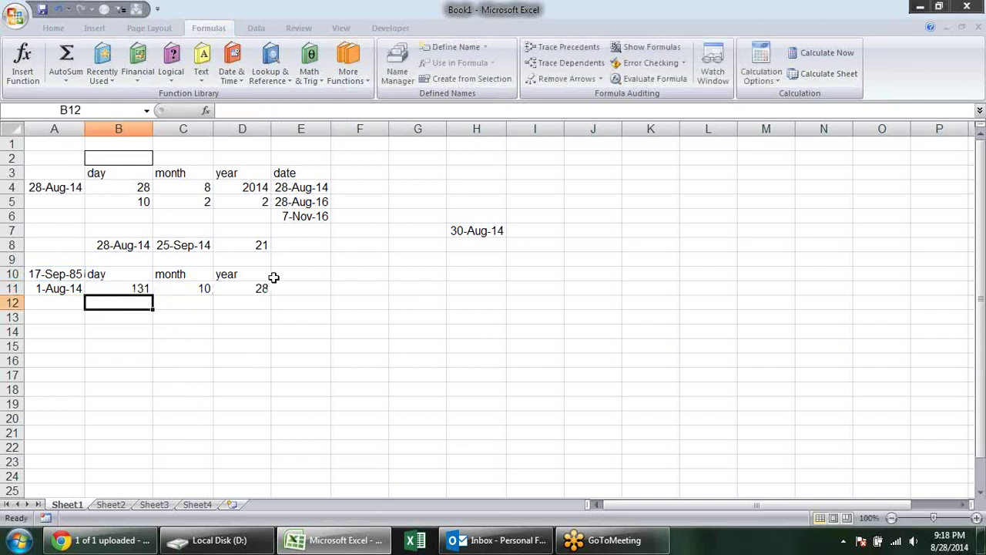
Restore "md" in B11, check C11 and D11, then switch to the browser
{"action": "double_click", "coordinate": [133, 288]}
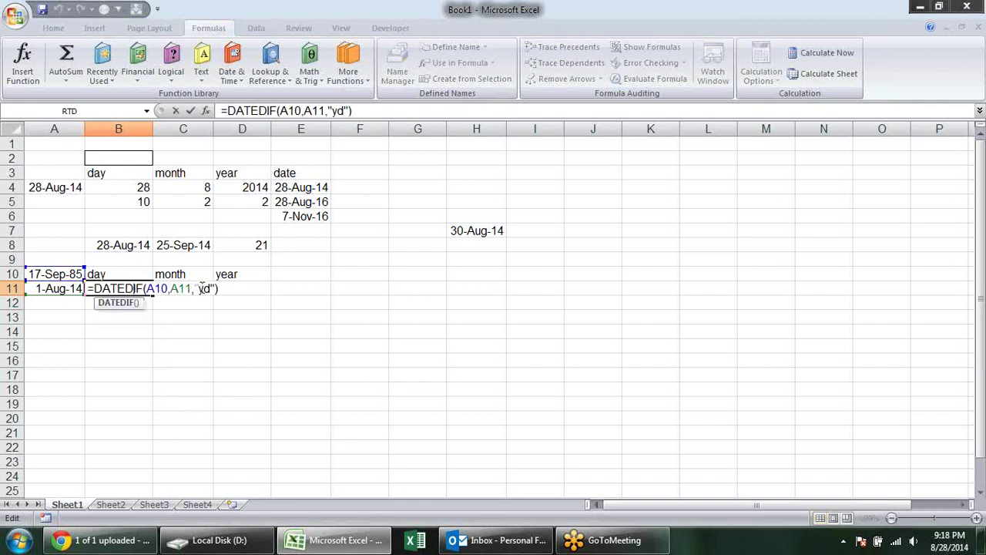
{"action": "key", "text": "BackSpace"}
{"action": "type", "text": "m"}
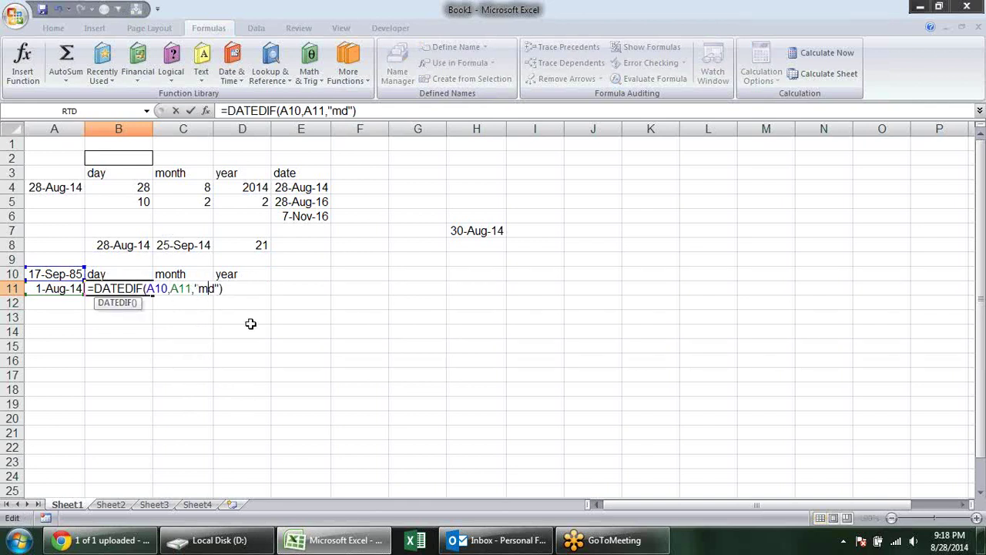
{"action": "key", "text": "Return"}
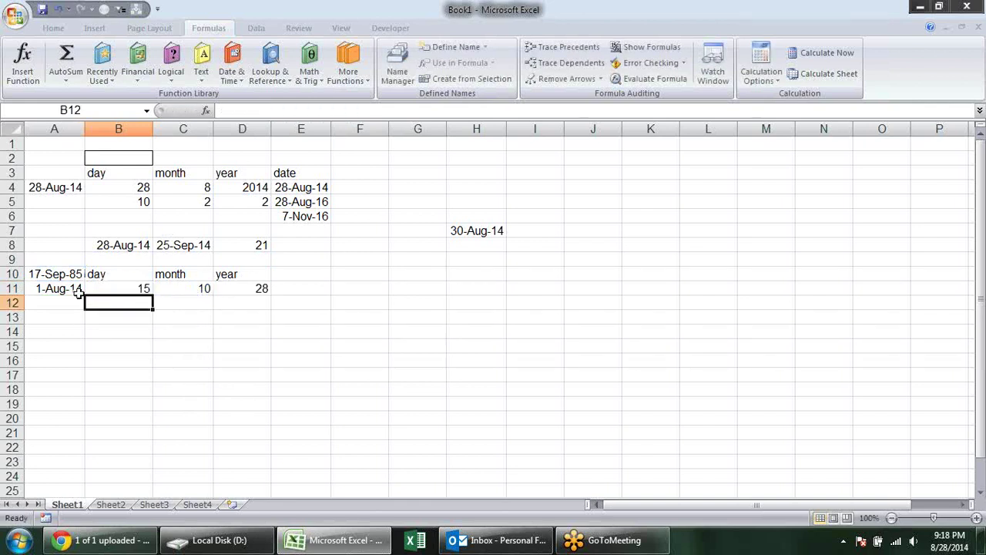
{"action": "key", "text": "Up"}
{"action": "left_click", "coordinate": [184, 292]}
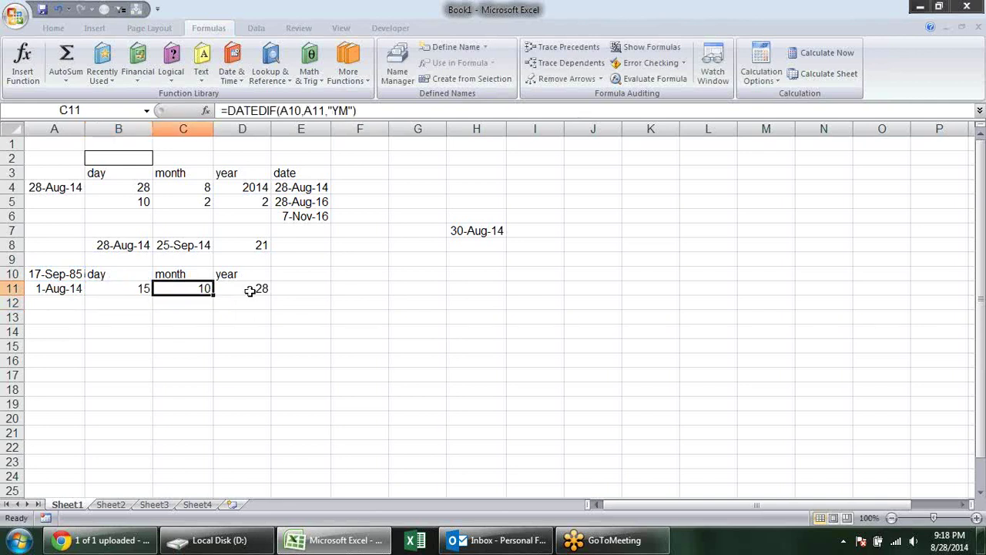
{"action": "left_click", "coordinate": [249, 291]}
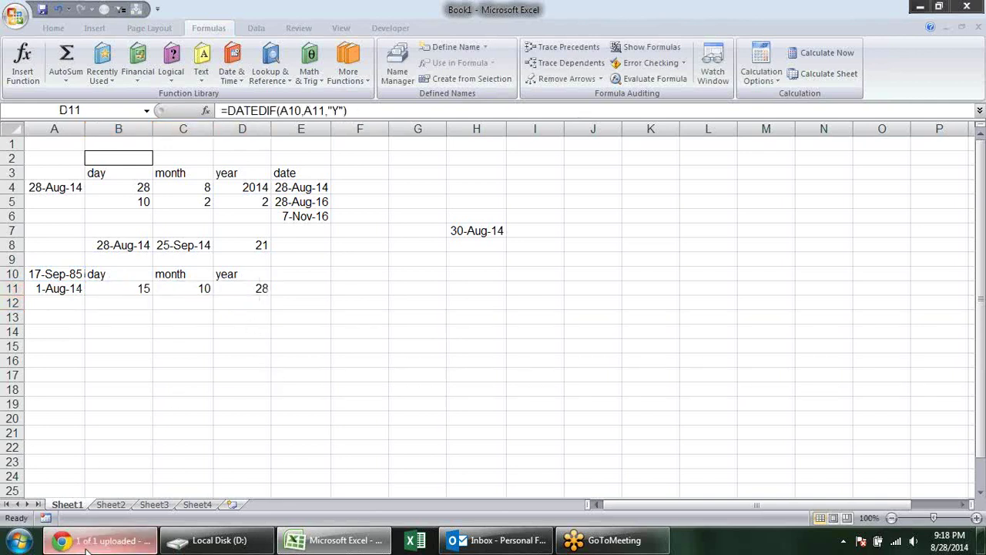
{"action": "left_click", "coordinate": [100, 539]}
Load techonthenet.com in a new tab and browse Excel worksheet functions by category to DATEDIF
{"action": "left_click", "coordinate": [158, 8]}
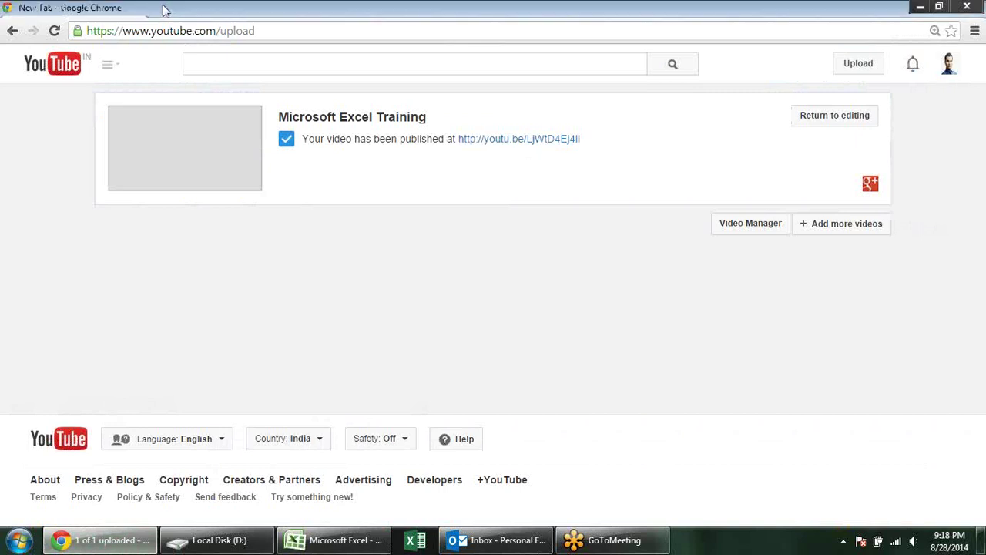
{"action": "type", "text": "techonthenet.com"}
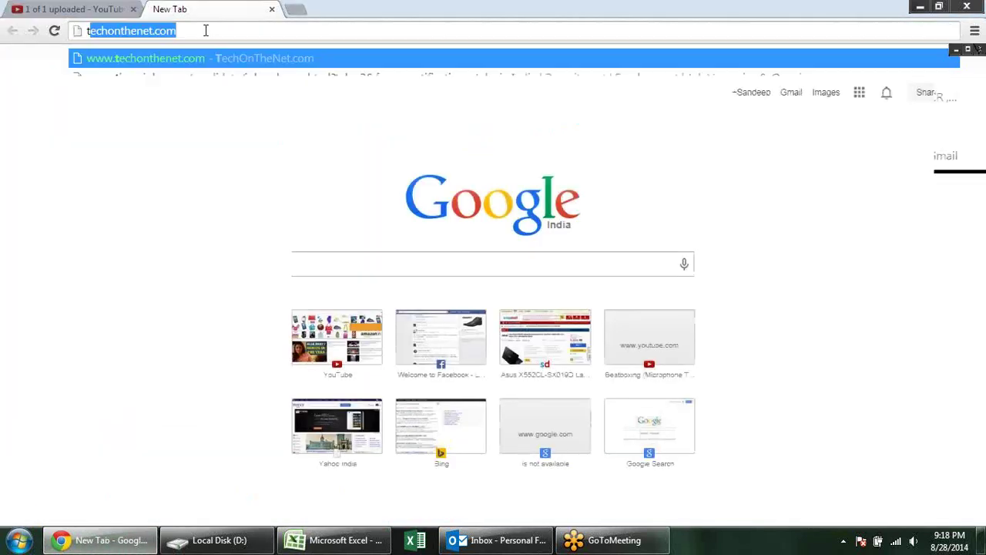
{"action": "key", "text": "Return"}
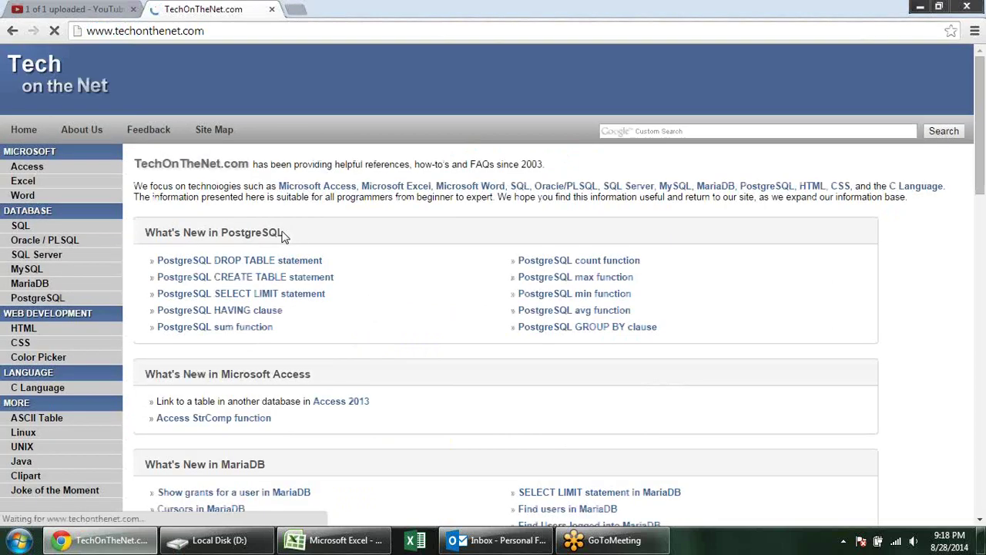
{"action": "left_click", "coordinate": [23, 182]}
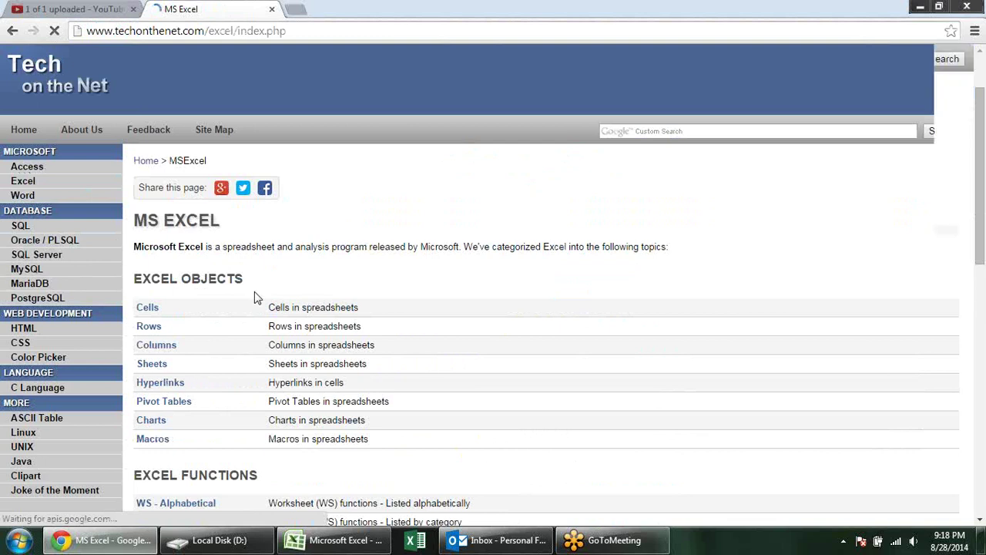
{"action": "scroll", "coordinate": [255, 291], "scroll_direction": "down", "scroll_amount": 2}
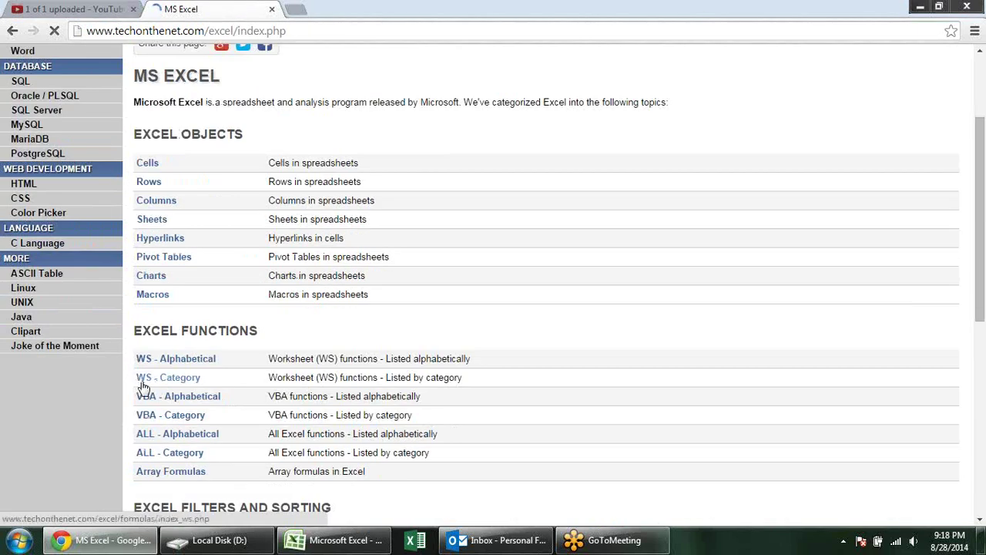
{"action": "left_click", "coordinate": [173, 383]}
{"action": "scroll", "coordinate": [231, 347], "scroll_direction": "down", "scroll_amount": 1}
{"action": "scroll", "coordinate": [271, 316], "scroll_direction": "down", "scroll_amount": 4}
{"action": "scroll", "coordinate": [271, 316], "scroll_direction": "down", "scroll_amount": 4}
{"action": "scroll", "coordinate": [271, 316], "scroll_direction": "down", "scroll_amount": 4}
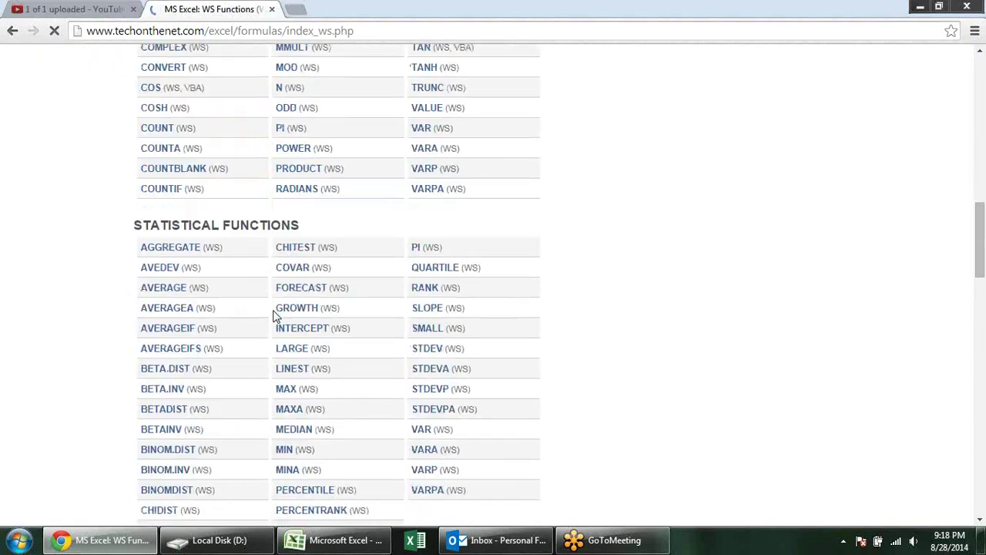
{"action": "scroll", "coordinate": [271, 316], "scroll_direction": "down", "scroll_amount": 3}
{"action": "scroll", "coordinate": [274, 316], "scroll_direction": "down", "scroll_amount": 4}
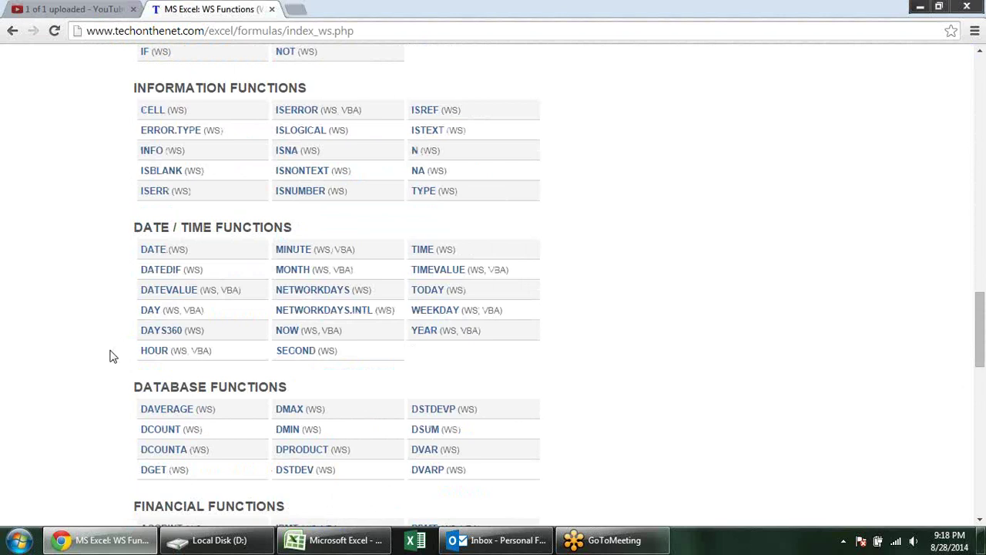
{"action": "left_click", "coordinate": [164, 273]}
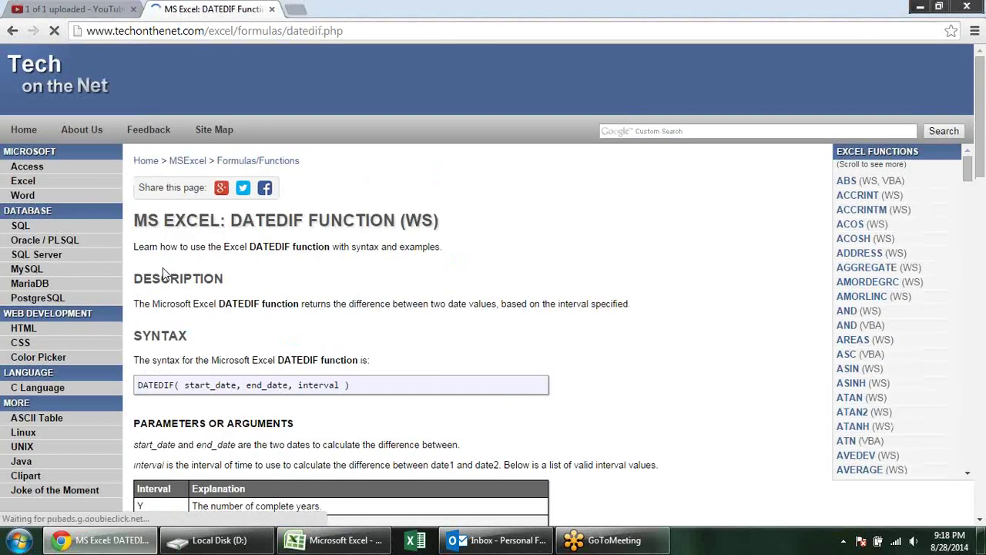
Read the DATEDIF interval codes and examples, go back, then minimize Chrome to return to Excel
{"action": "scroll", "coordinate": [338, 302], "scroll_direction": "down", "scroll_amount": 1}
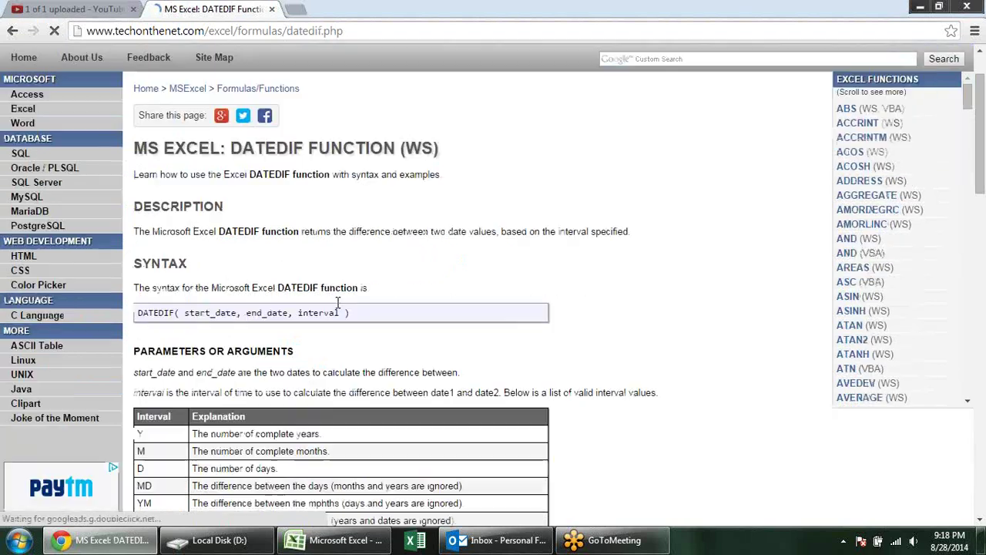
{"action": "scroll", "coordinate": [337, 302], "scroll_direction": "down", "scroll_amount": 2}
{"action": "scroll", "coordinate": [339, 304], "scroll_direction": "down", "scroll_amount": 1}
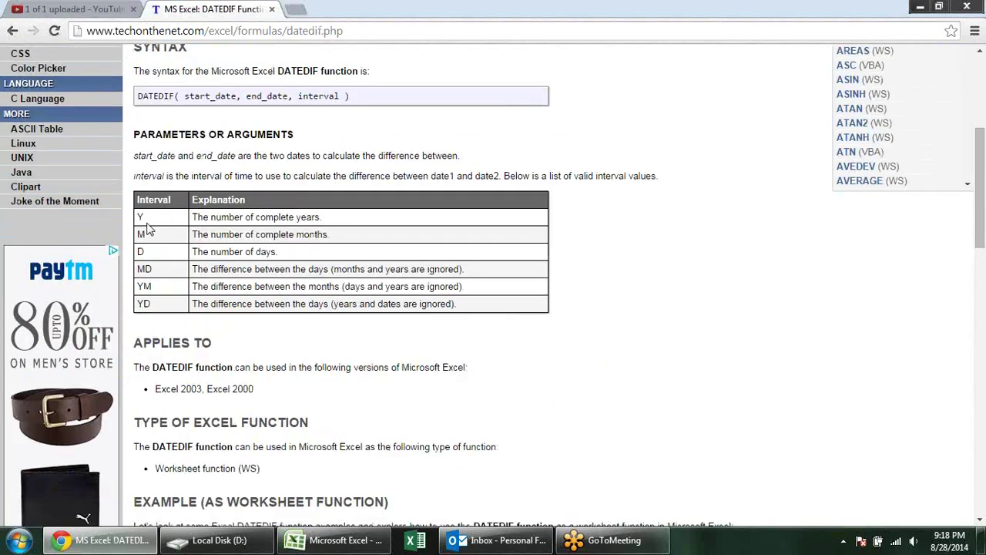
{"action": "left_click_drag", "start_coordinate": [141, 219], "coordinate": [165, 229]}
{"action": "left_click", "coordinate": [143, 248]}
{"action": "scroll", "coordinate": [403, 380], "scroll_direction": "down", "scroll_amount": 4}
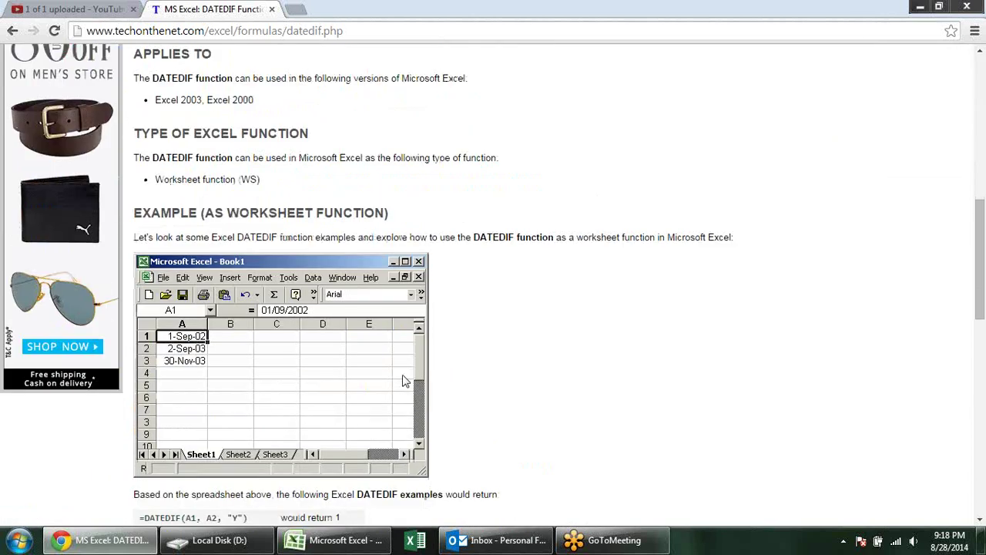
{"action": "scroll", "coordinate": [403, 380], "scroll_direction": "down", "scroll_amount": 2}
{"action": "scroll", "coordinate": [329, 404], "scroll_direction": "down", "scroll_amount": 2}
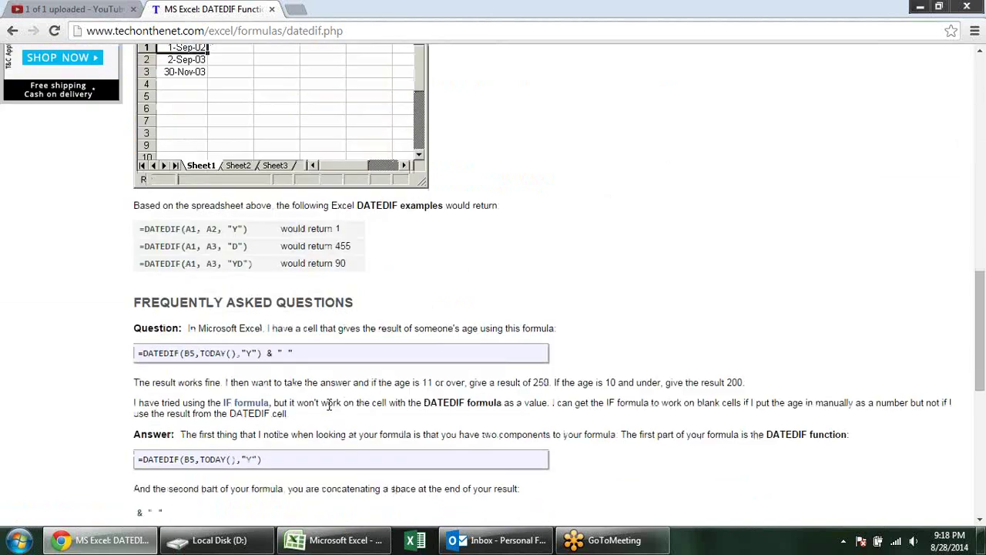
{"action": "scroll", "coordinate": [229, 383], "scroll_direction": "down", "scroll_amount": 1}
{"action": "scroll", "coordinate": [229, 382], "scroll_direction": "down", "scroll_amount": 1}
{"action": "scroll", "coordinate": [178, 155], "scroll_direction": "down", "scroll_amount": 2}
{"action": "scroll", "coordinate": [178, 154], "scroll_direction": "down", "scroll_amount": 1}
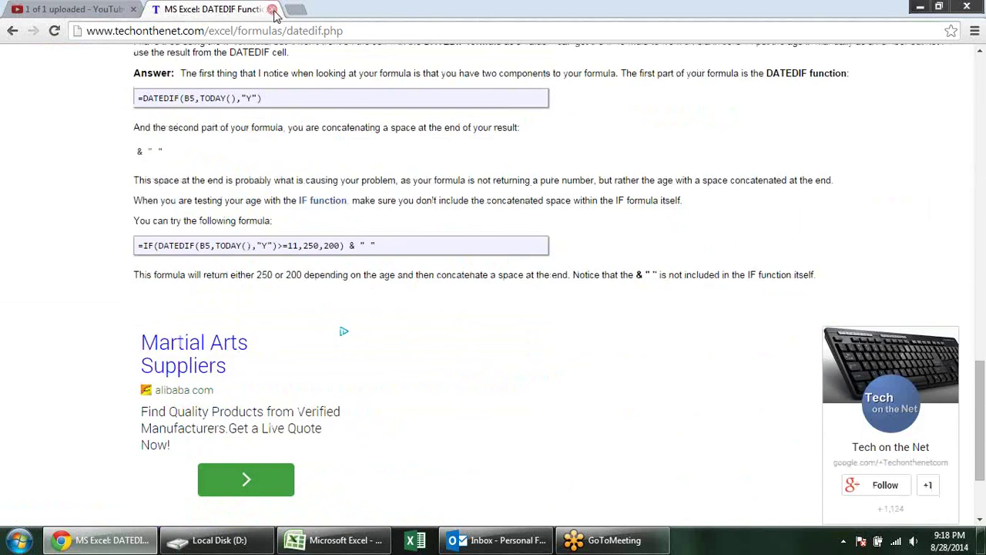
{"action": "scroll", "coordinate": [247, 381], "scroll_direction": "up", "scroll_amount": 6}
{"action": "left_click", "coordinate": [12, 31]}
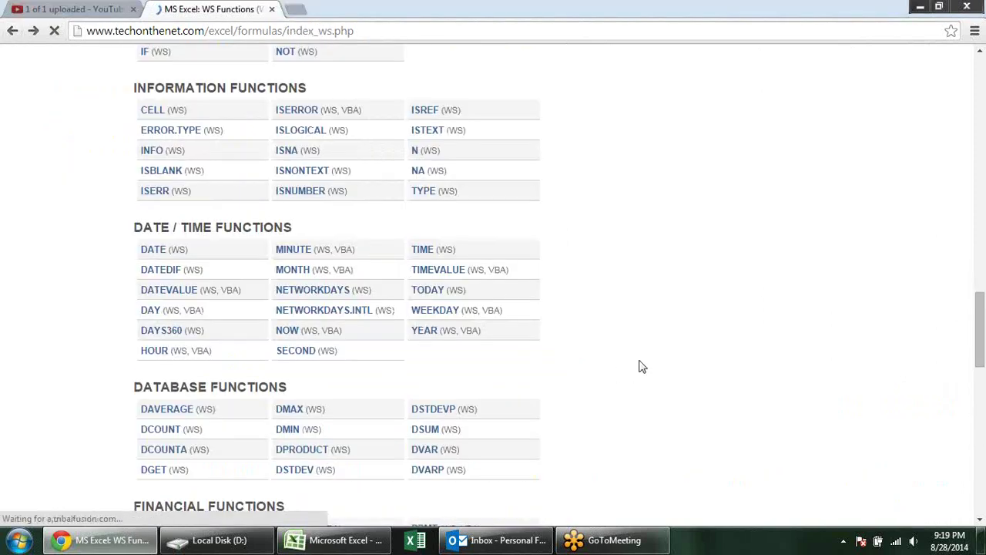
{"action": "left_click", "coordinate": [918, 7]}
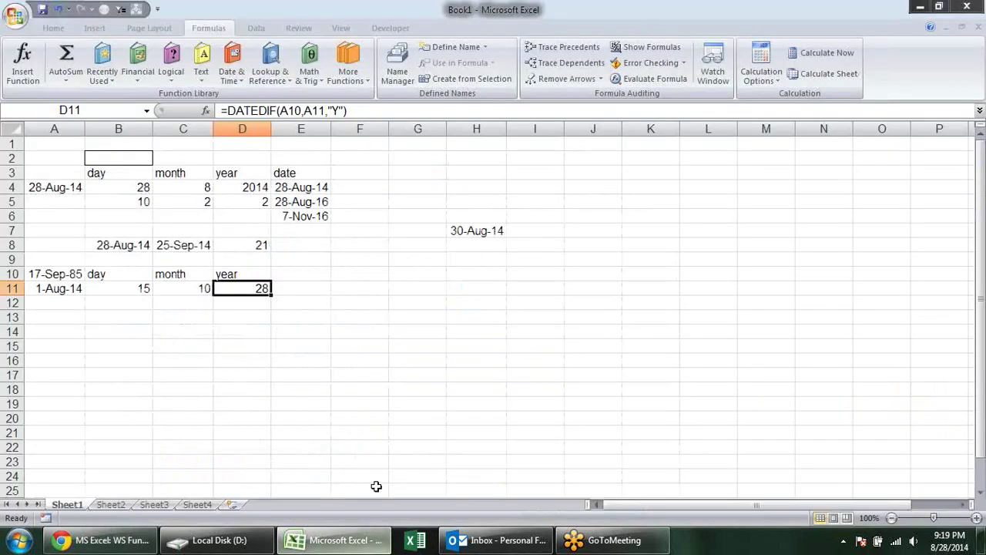
{"action": "left_click", "coordinate": [245, 246]}
{"action": "double_click", "coordinate": [247, 249]}
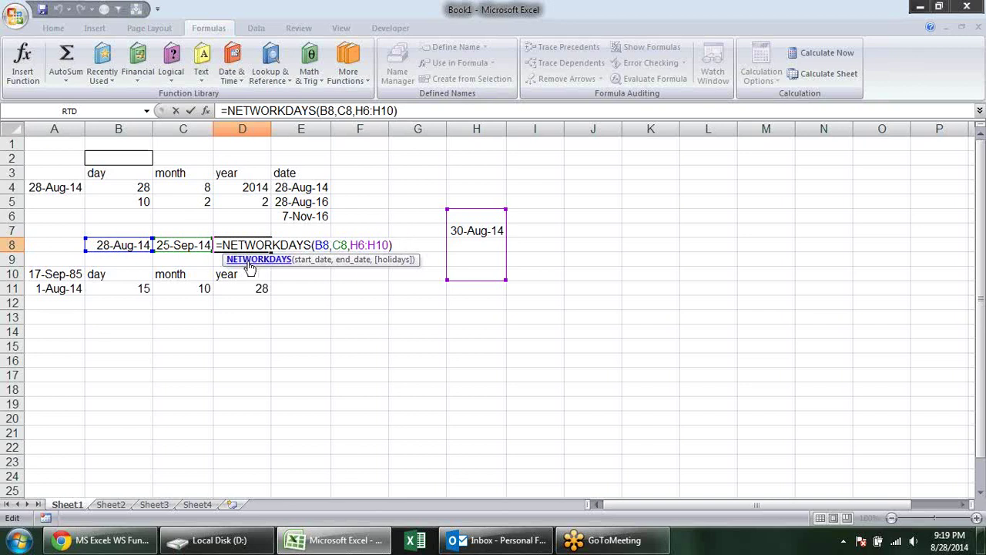
{"action": "key", "text": "Return"}
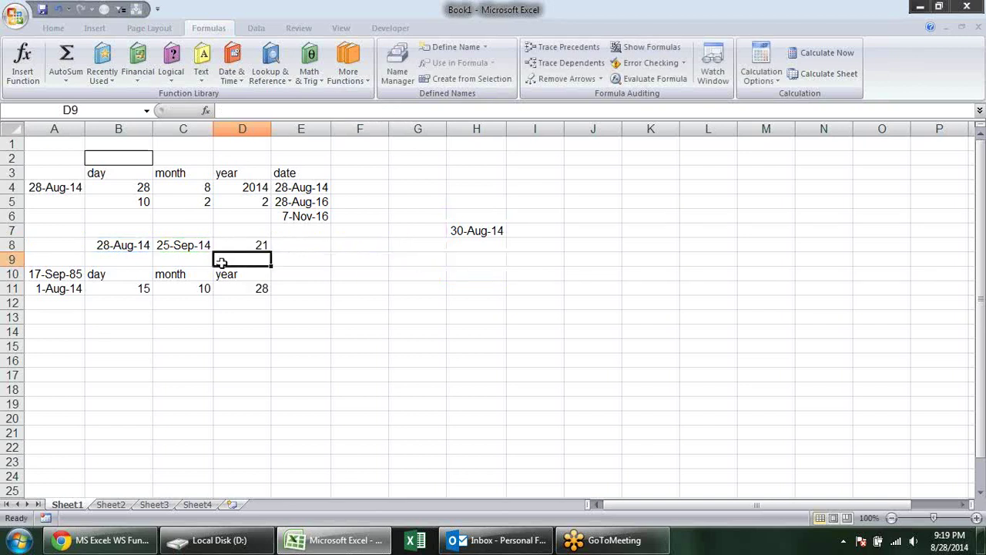
{"action": "left_click", "coordinate": [415, 542]}
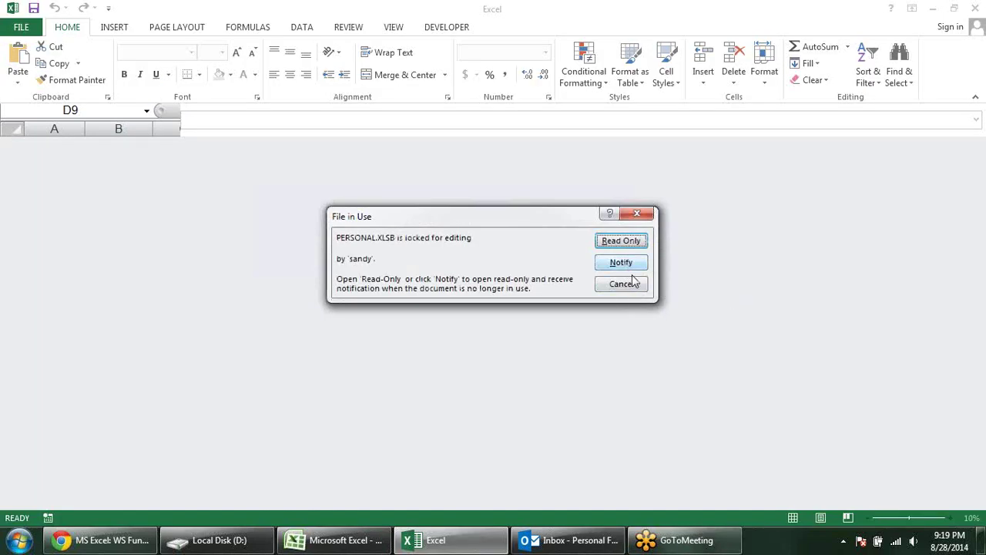
Dismiss Excel 2013's startup prompts and create a new blank workbook
{"action": "left_click", "coordinate": [634, 285]}
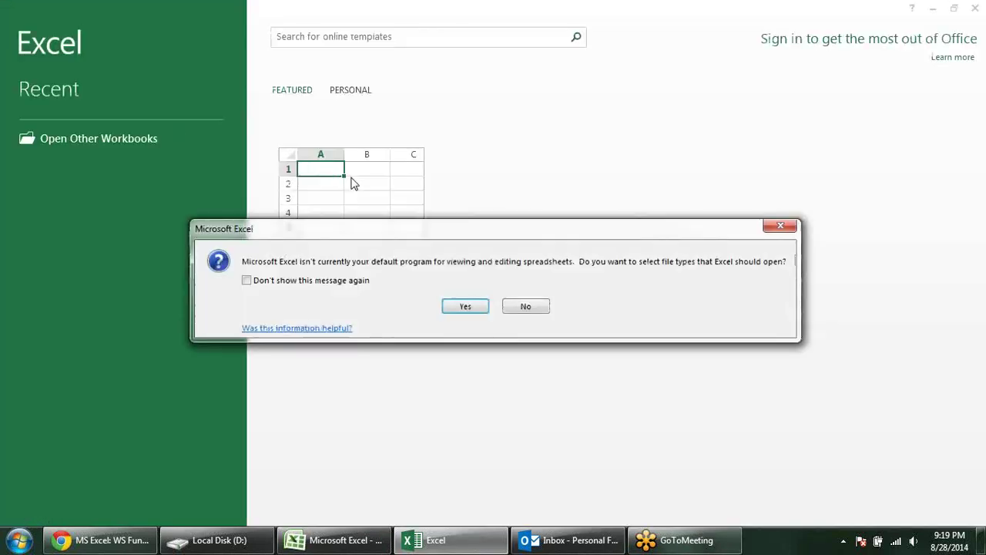
{"action": "left_click", "coordinate": [526, 312]}
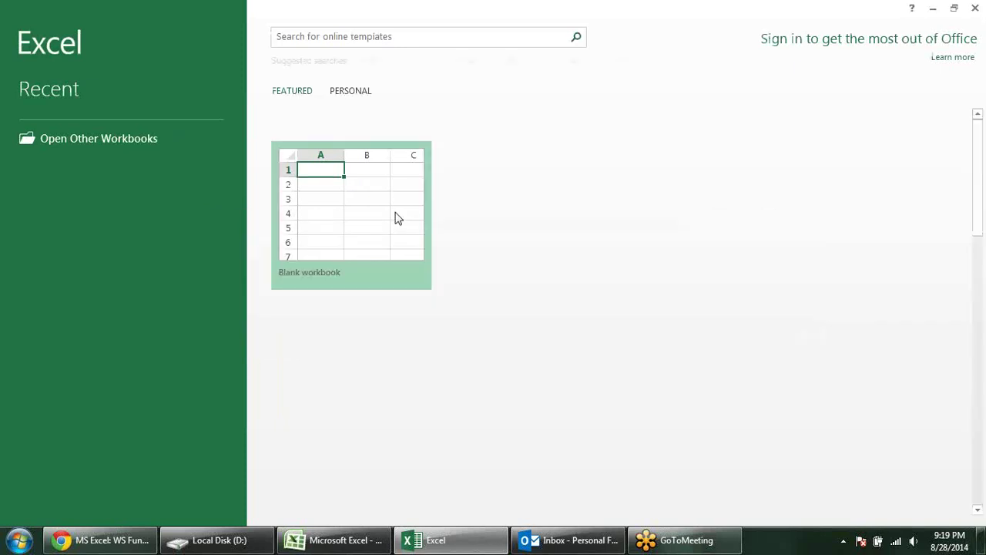
{"action": "left_click", "coordinate": [397, 219]}
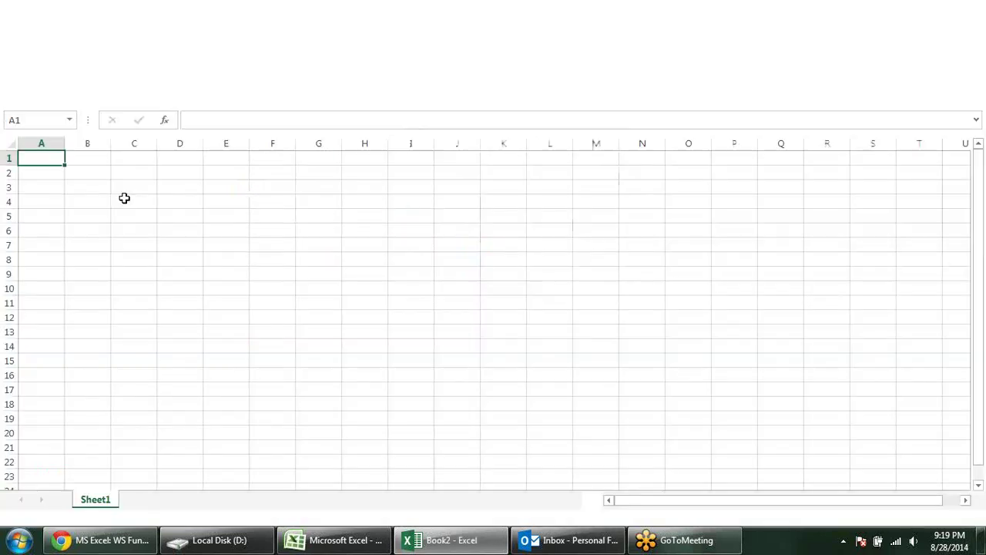
{"action": "left_click", "coordinate": [236, 197]}
Enter =NETWORKDAYS.INTL(12,12,11) in G4, picking 11 – Sunday only as the weekend code
{"action": "left_click", "coordinate": [331, 207]}
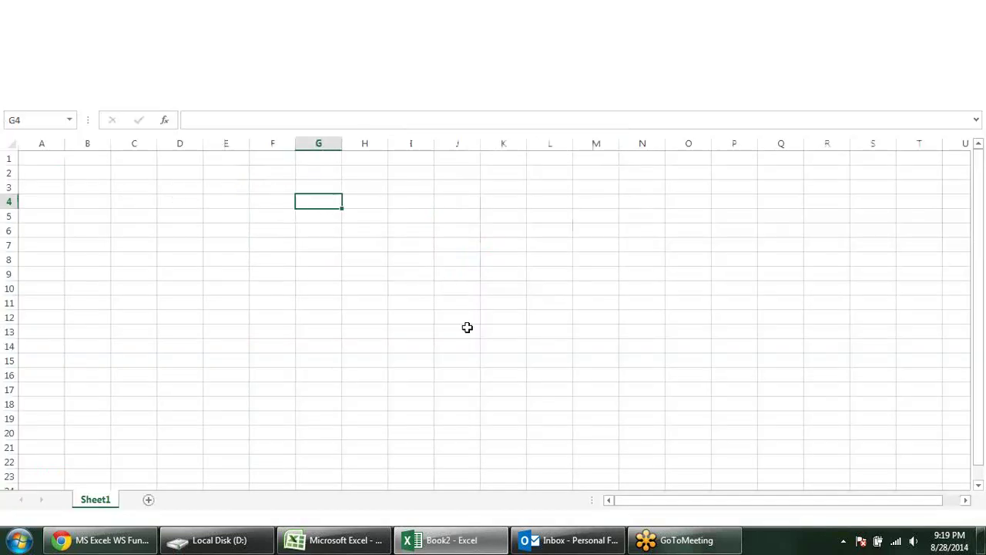
{"action": "type", "text": "="}
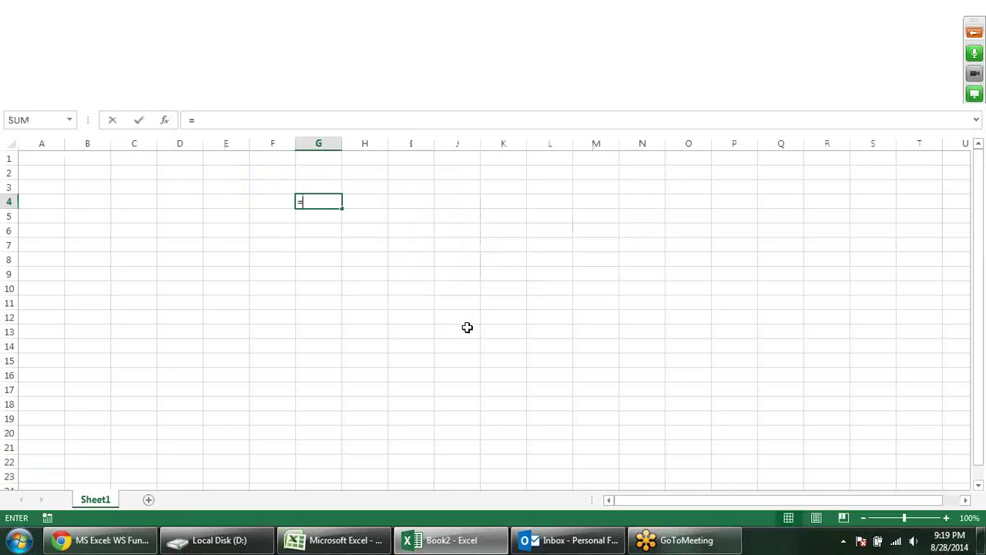
{"action": "type", "text": "net"}
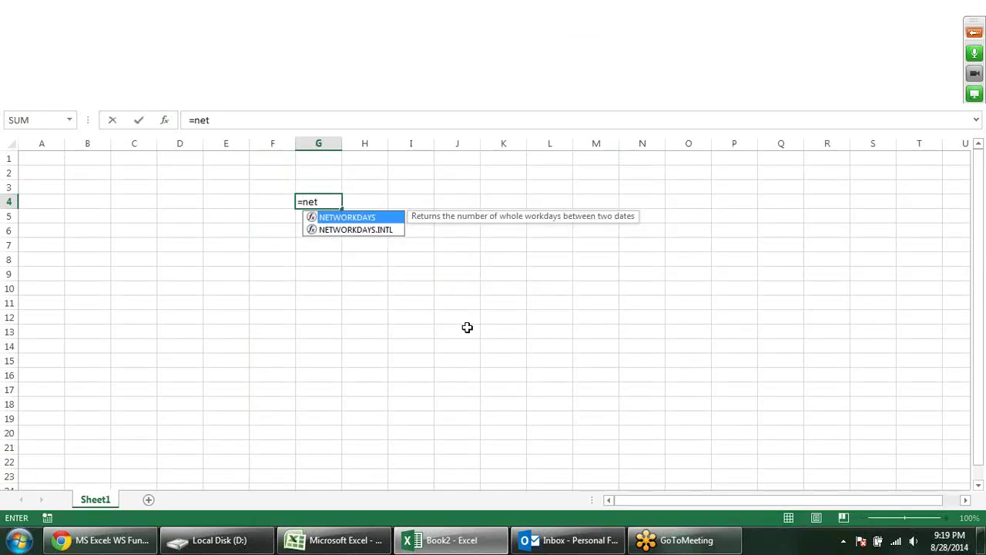
{"action": "key", "text": "Down"}
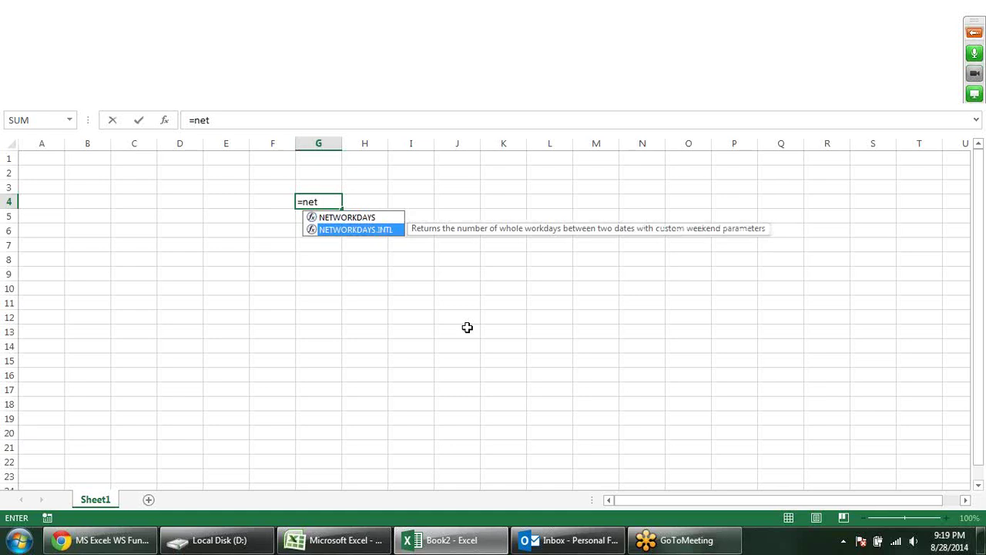
{"action": "key", "text": "Tab"}
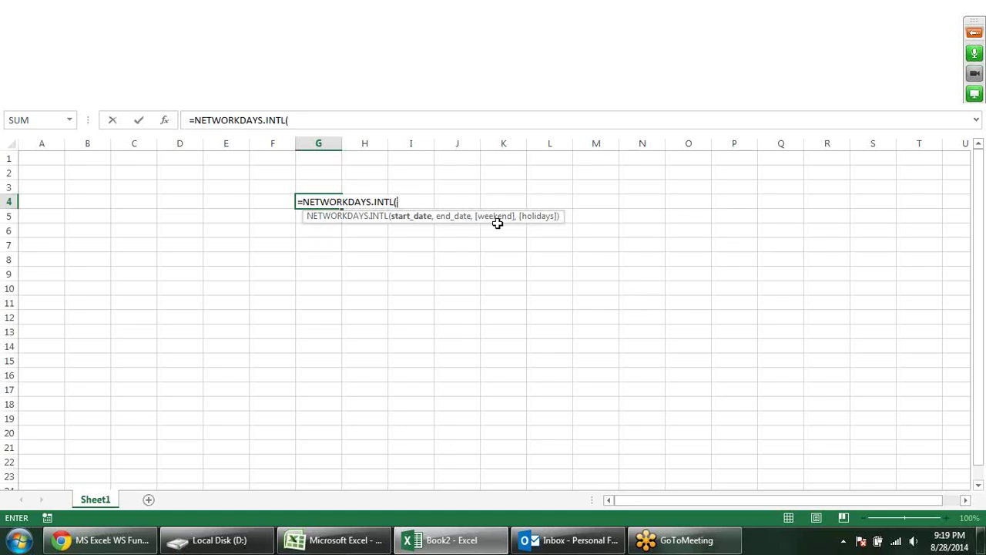
{"action": "type", "text": "12,"}
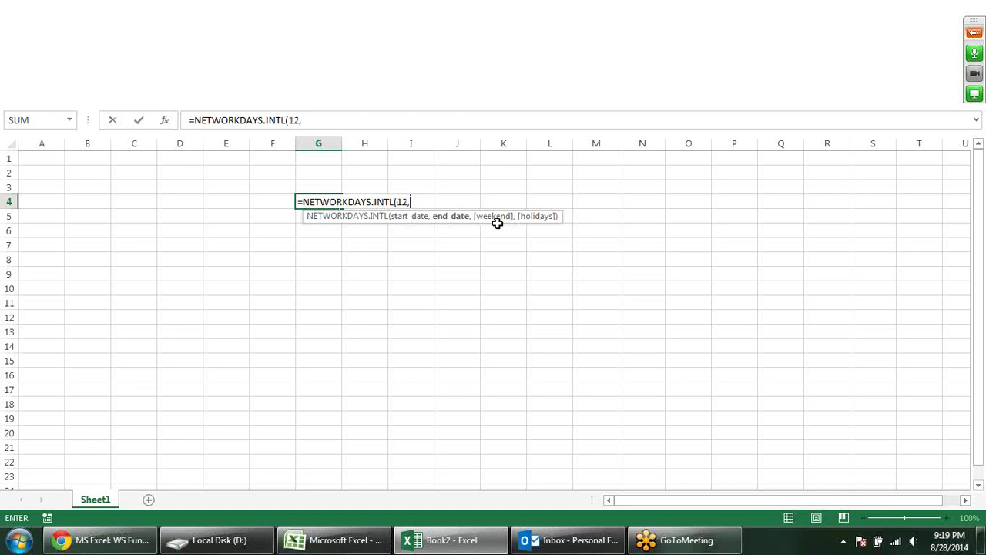
{"action": "type", "text": "12,"}
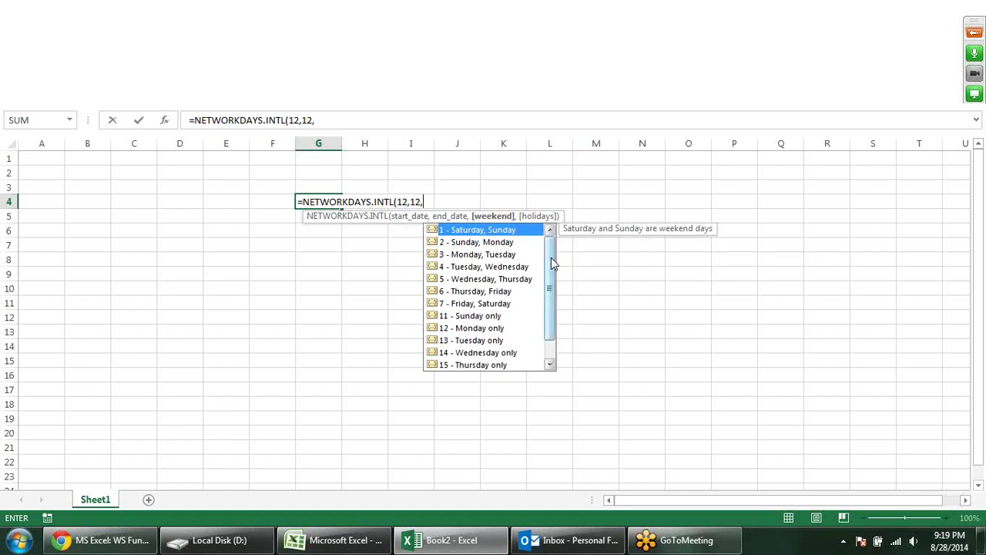
{"action": "left_click_drag", "start_coordinate": [552, 295], "coordinate": [551, 310]}
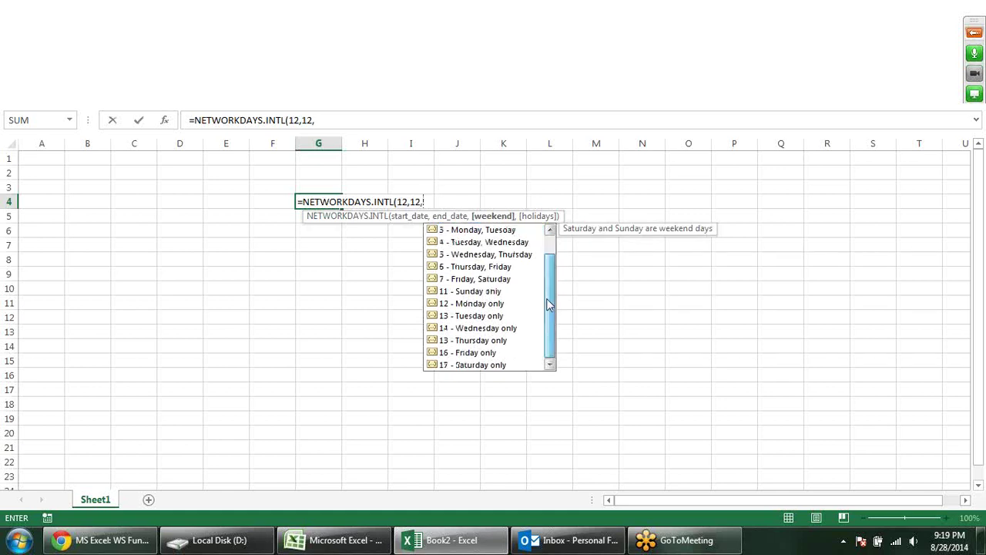
{"action": "left_click", "coordinate": [491, 292]}
{"action": "double_click", "coordinate": [491, 292]}
{"action": "key", "text": "Escape"}
Recheck and commit the G4 formula so it returns 1, then begin a new formula in G5
{"action": "left_click", "coordinate": [489, 288]}
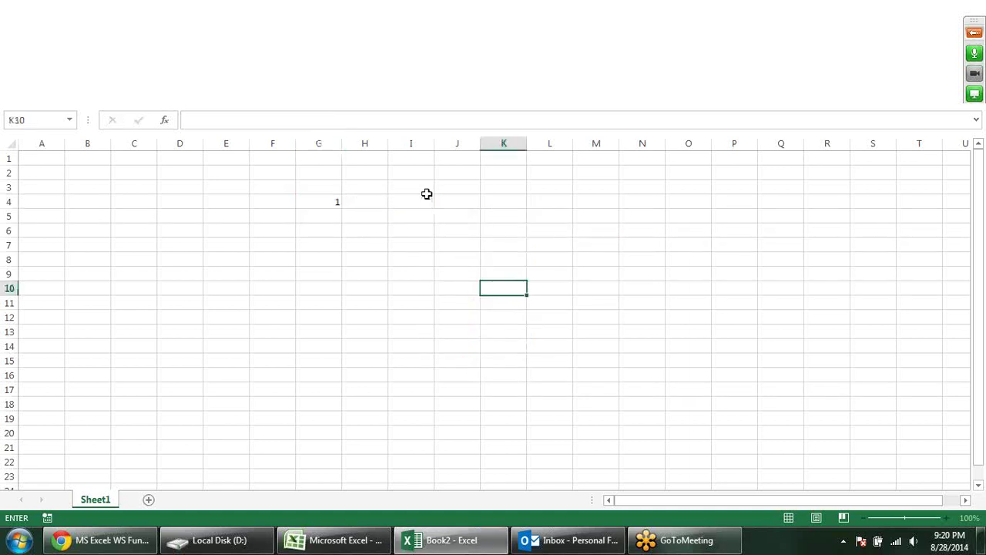
{"action": "left_click", "coordinate": [332, 202]}
{"action": "double_click", "coordinate": [330, 201]}
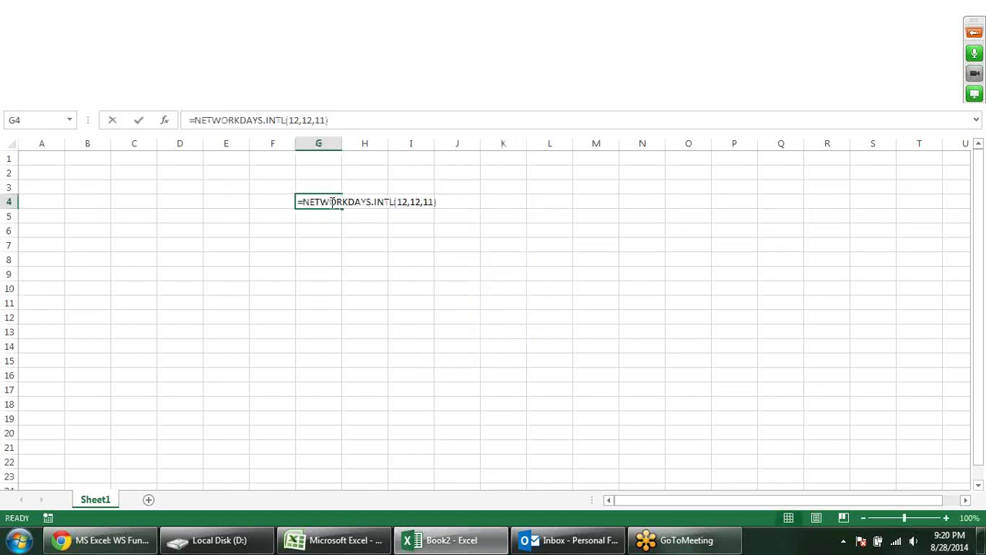
{"action": "left_click", "coordinate": [430, 201]}
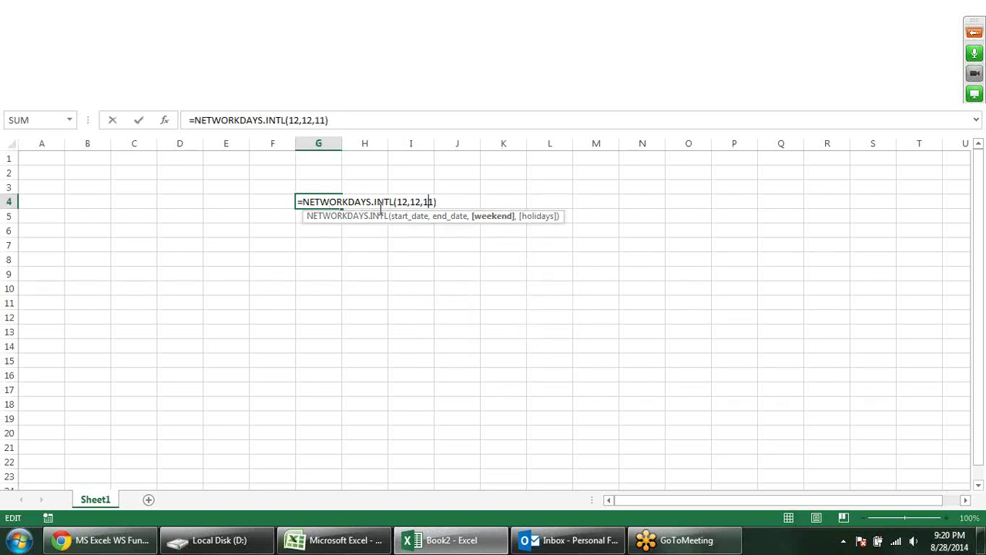
{"action": "key", "text": "ctrl+Return"}
{"action": "left_click", "coordinate": [339, 219]}
{"action": "type", "text": "wo"}
{"action": "key", "text": "BackSpace"}
{"action": "key", "text": "BackSpace"}
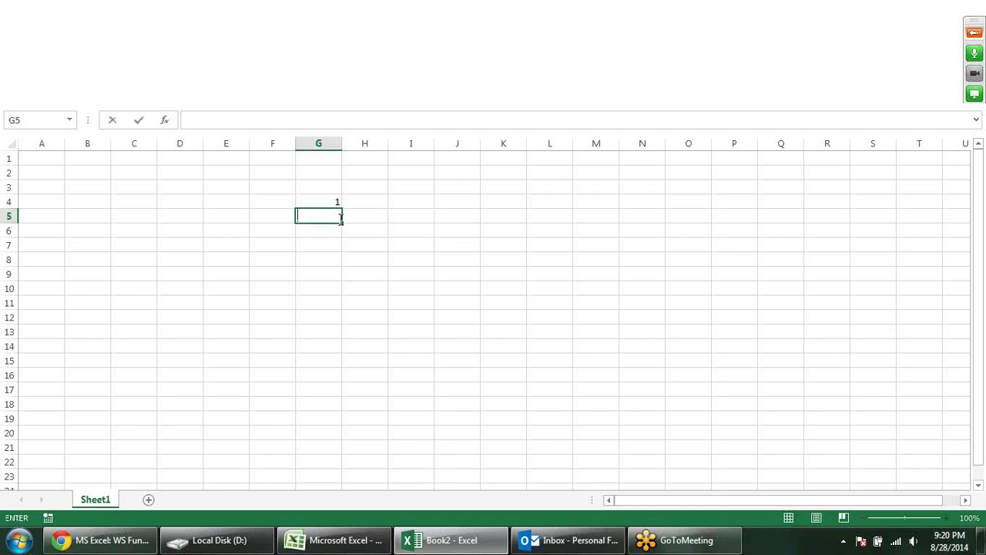
{"action": "type", "text": "=word"}
{"action": "key", "text": "BackSpace"}
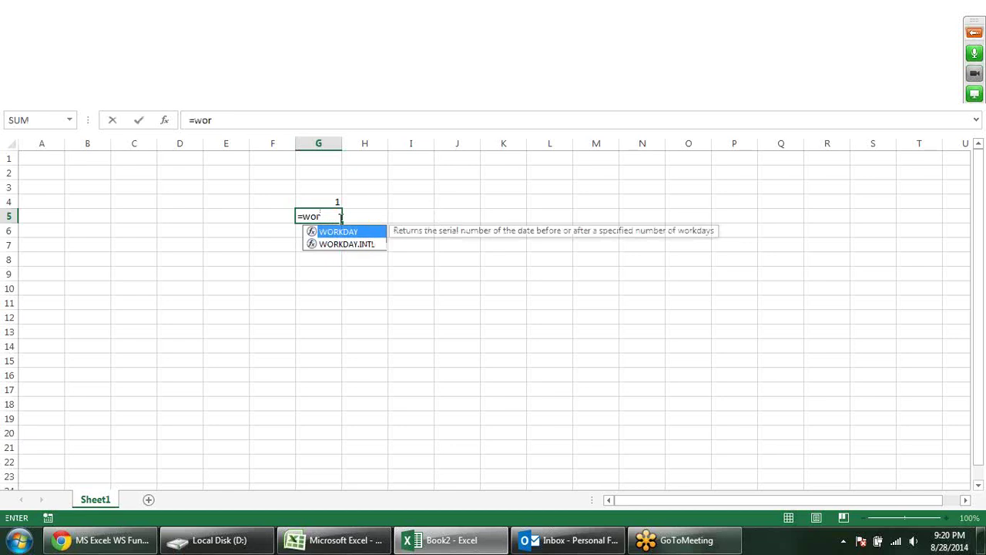
{"action": "key", "text": "Down"}
{"action": "key", "text": "Tab"}
{"action": "type", "text": "sdf"}
{"action": "key", "text": "BackSpace"}
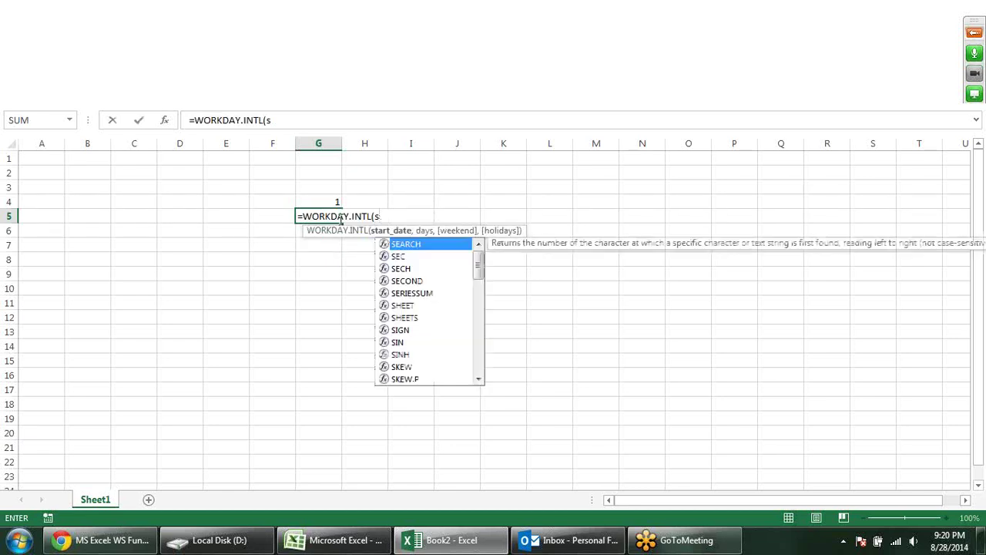
{"action": "key", "text": "BackSpace"}
{"action": "type", "text": "2,12,"}
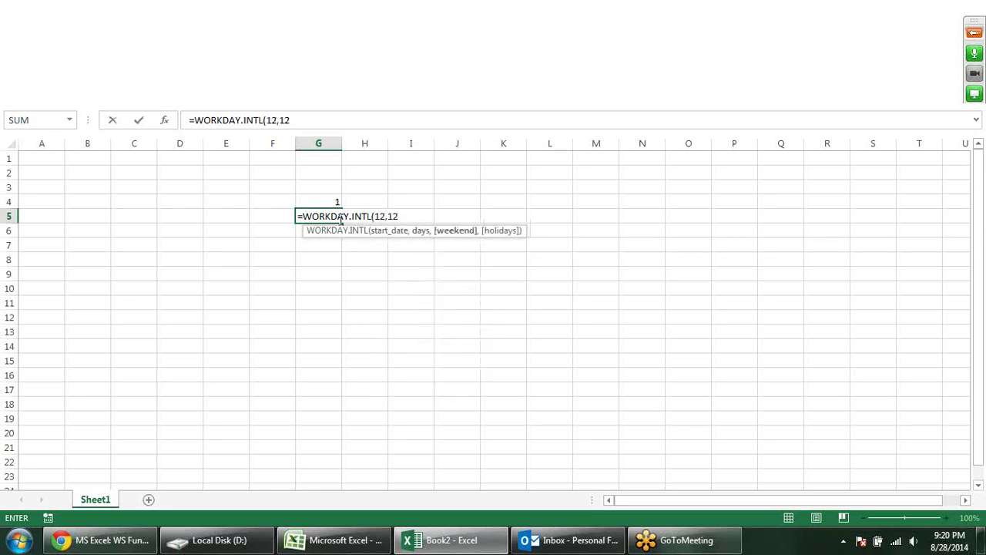
{"action": "key", "text": "Down"}
{"action": "key", "text": "Down"}
{"action": "key", "text": "Down"}
{"action": "key", "text": "Down"}
{"action": "key", "text": "Down"}
{"action": "key", "text": "Down"}
{"action": "key", "text": "Down"}
{"action": "key", "text": "Down"}
{"action": "key", "text": "Up"}
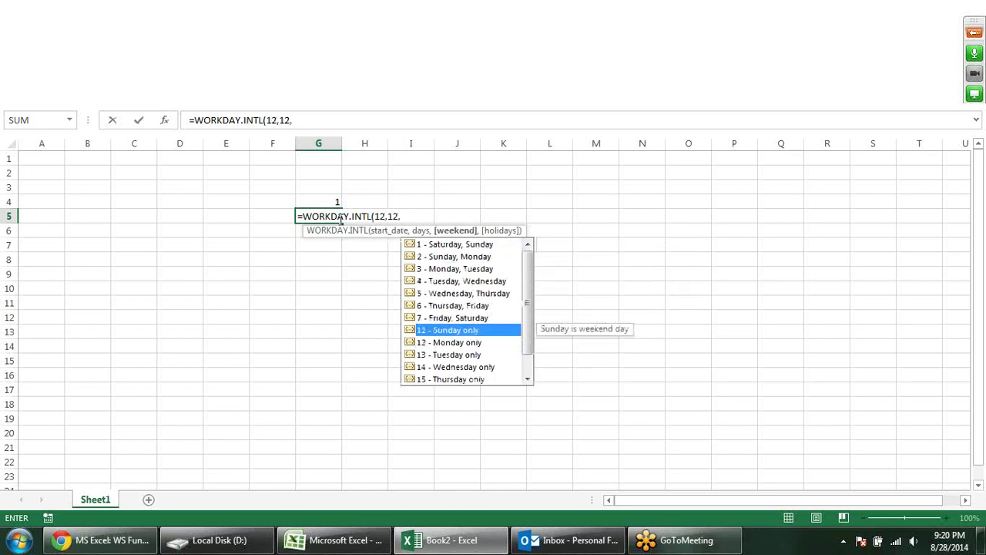
{"action": "key", "text": "Tab"}
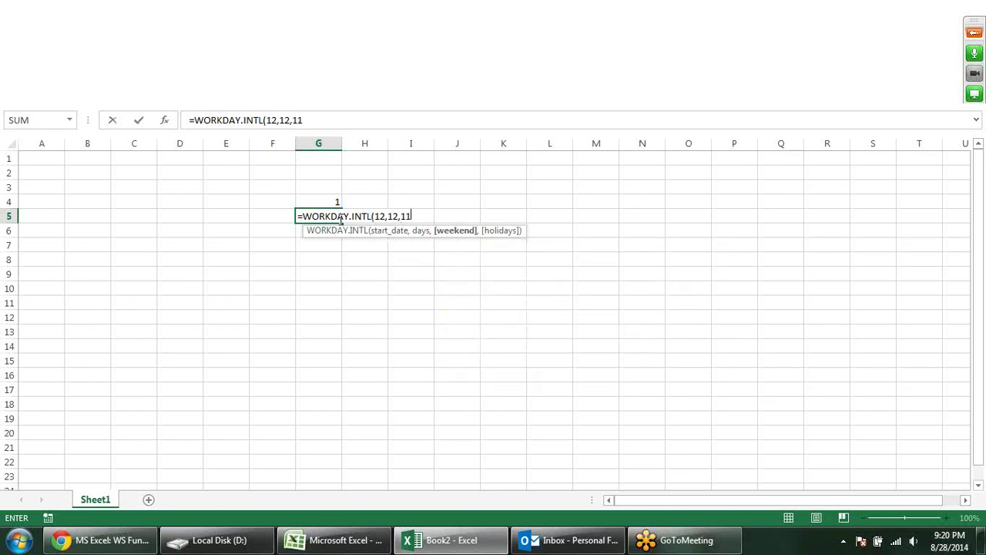
{"action": "type", "text": ","}
{"action": "left_click_drag", "start_coordinate": [551, 178], "coordinate": [571, 279]}
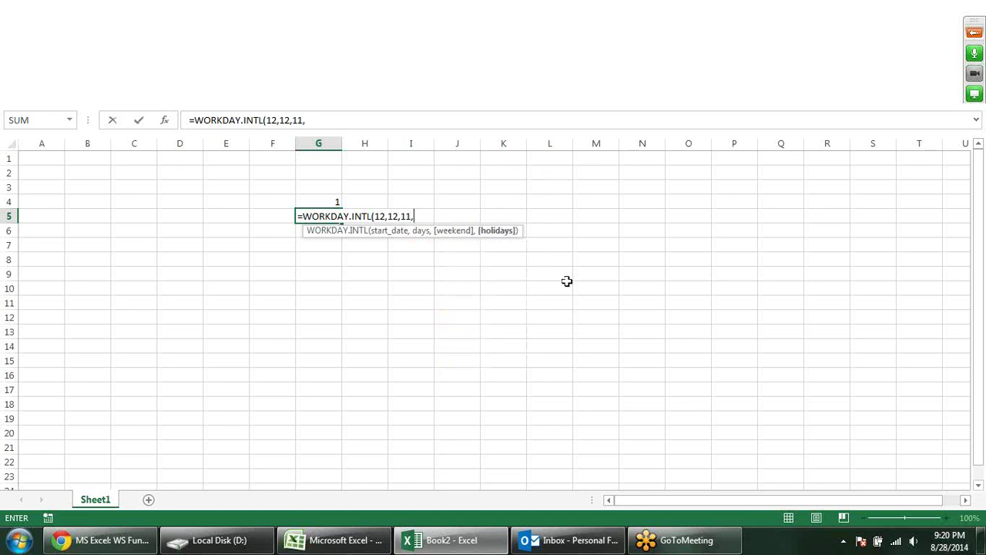
{"action": "key", "text": "Escape"}
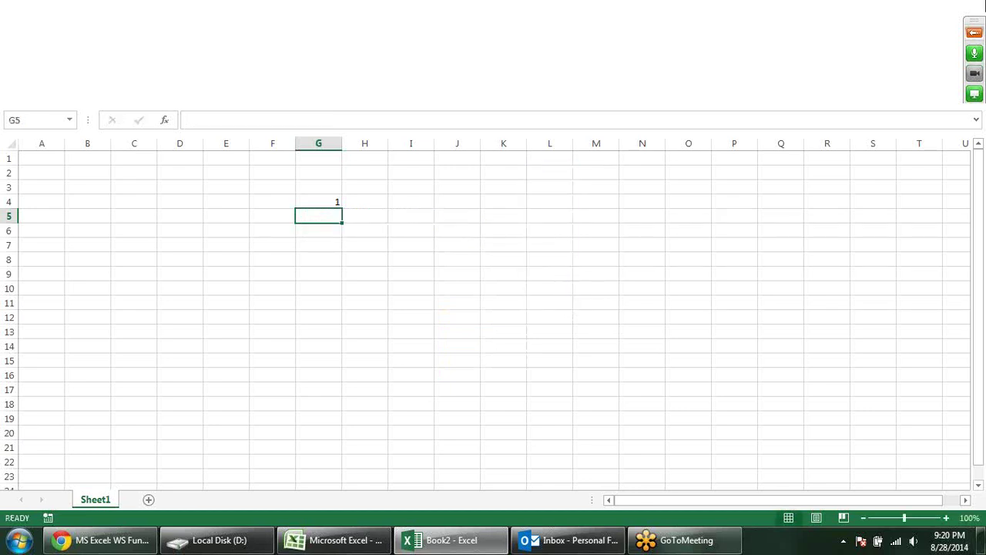
Close the Book2 window from the taskbar without saving it
{"action": "right_click", "coordinate": [406, 542]}
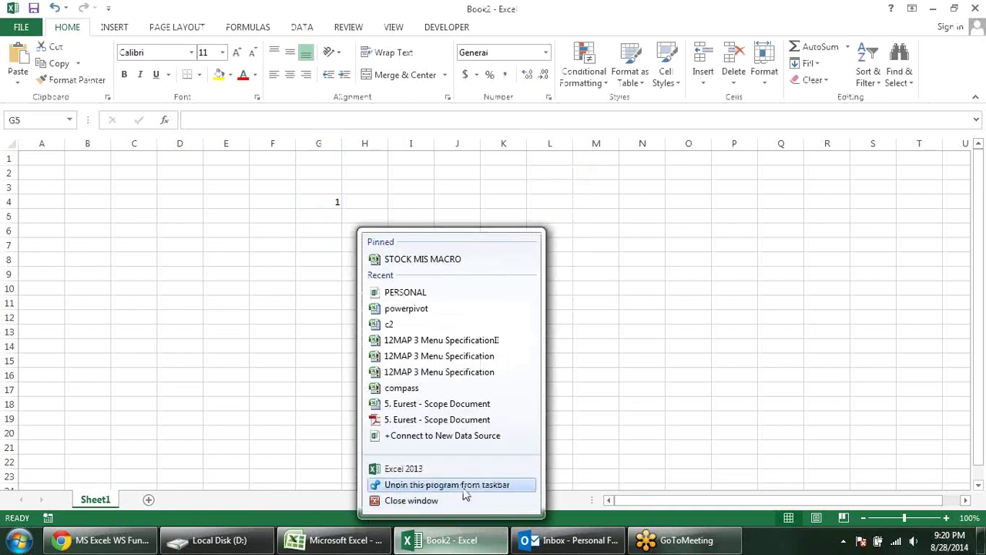
{"action": "left_click", "coordinate": [460, 500]}
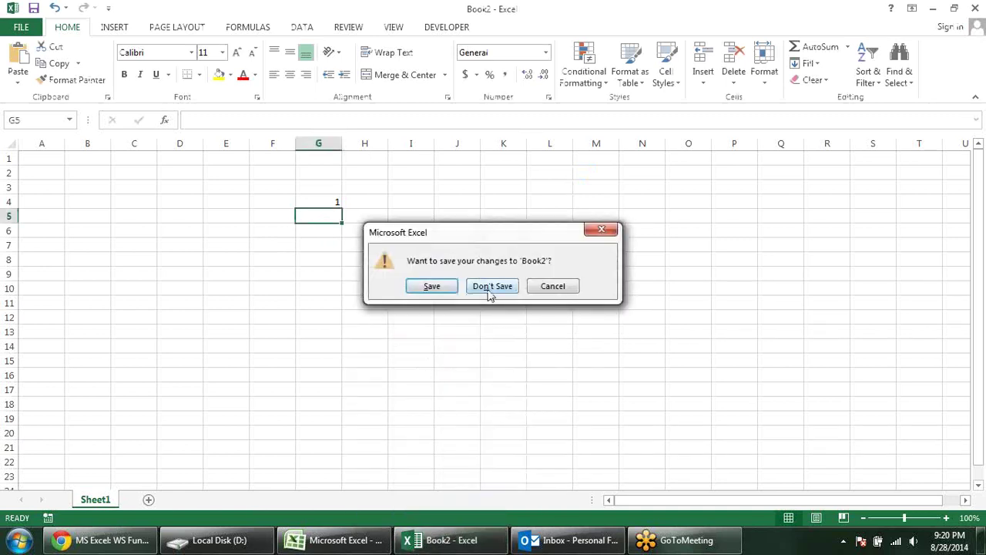
{"action": "left_click", "coordinate": [490, 286]}
{"action": "left_click", "coordinate": [378, 345]}
Select E12 and browse the More Functions, Lookup & Reference and Date & Time function lists
{"action": "left_click", "coordinate": [312, 304]}
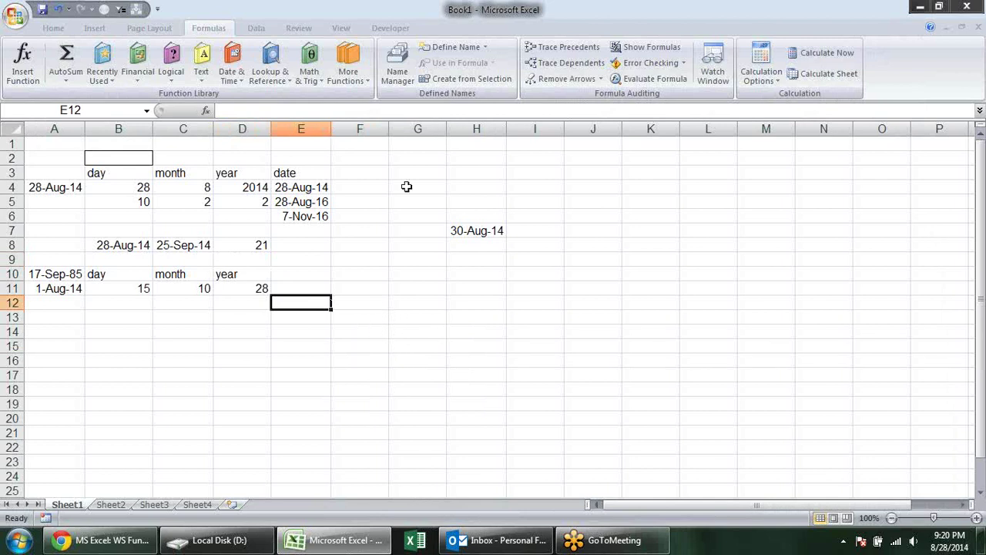
{"action": "left_click", "coordinate": [343, 79]}
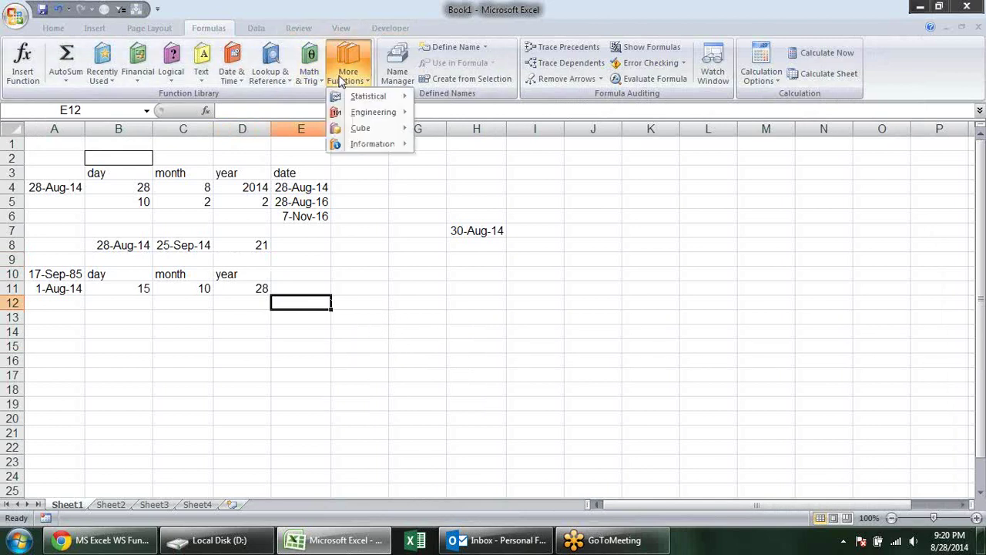
{"action": "left_click", "coordinate": [274, 82]}
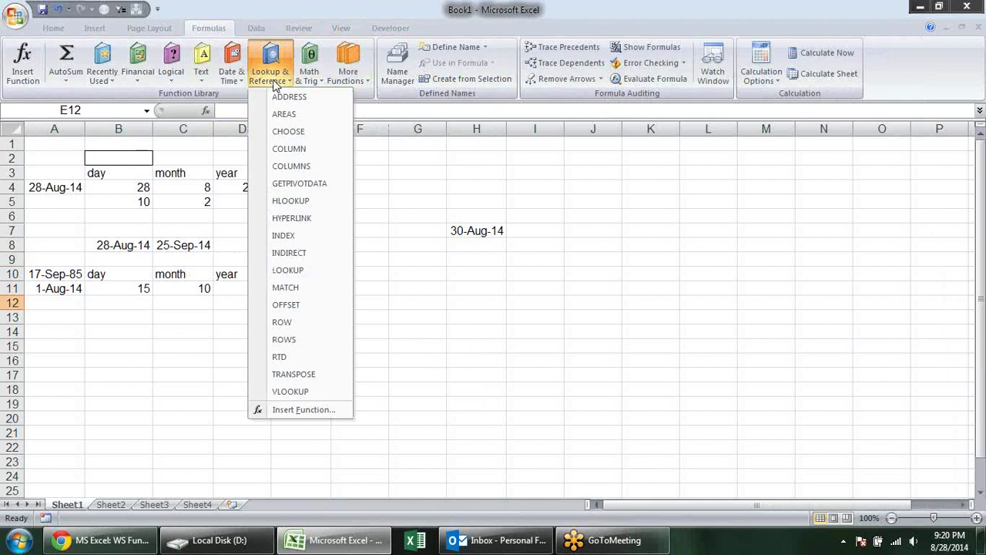
{"action": "left_click", "coordinate": [242, 77]}
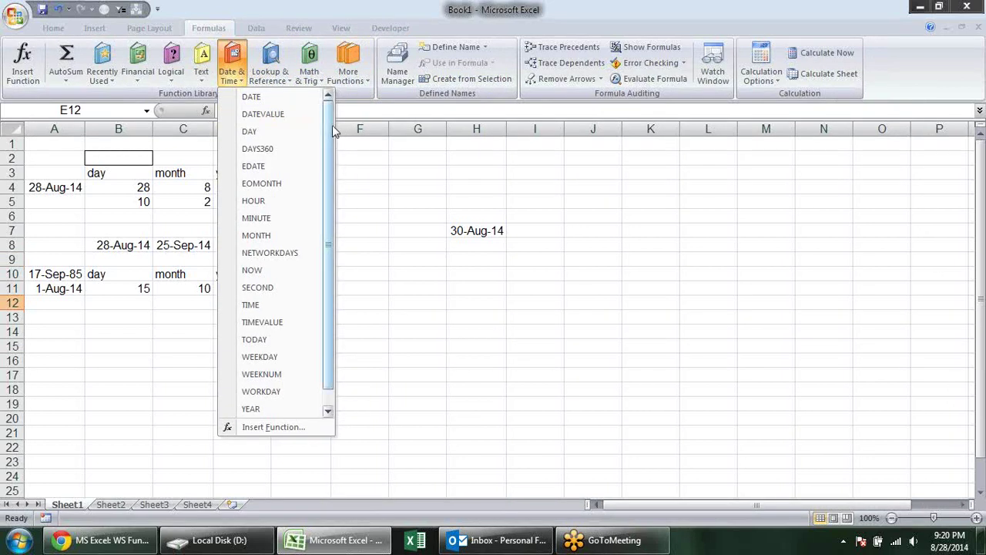
{"action": "left_click_drag", "start_coordinate": [332, 125], "coordinate": [322, 170]}
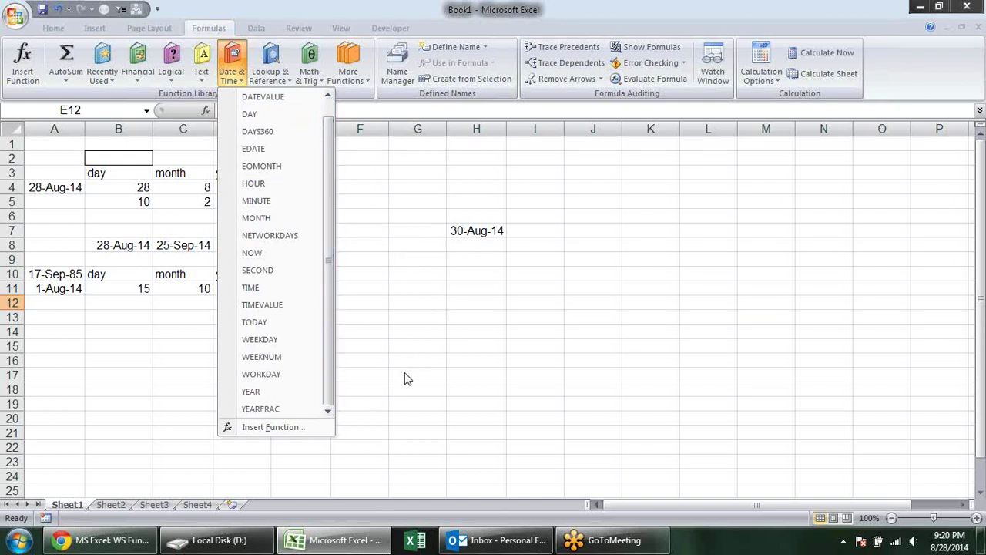
{"action": "left_click", "coordinate": [390, 333]}
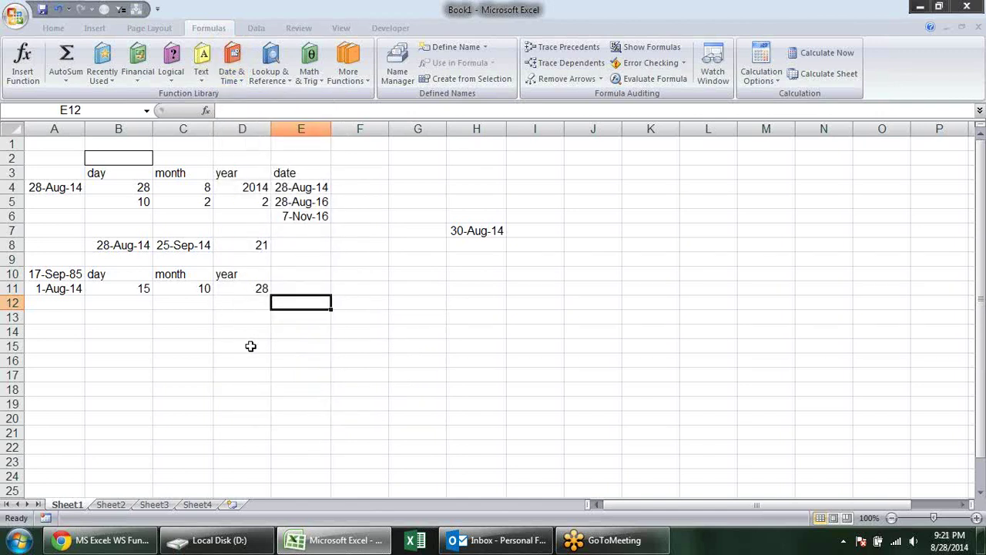
Try a DATEVALUE formula in H9 pointing at the date in H7, which returns an error
{"action": "left_click", "coordinate": [309, 287]}
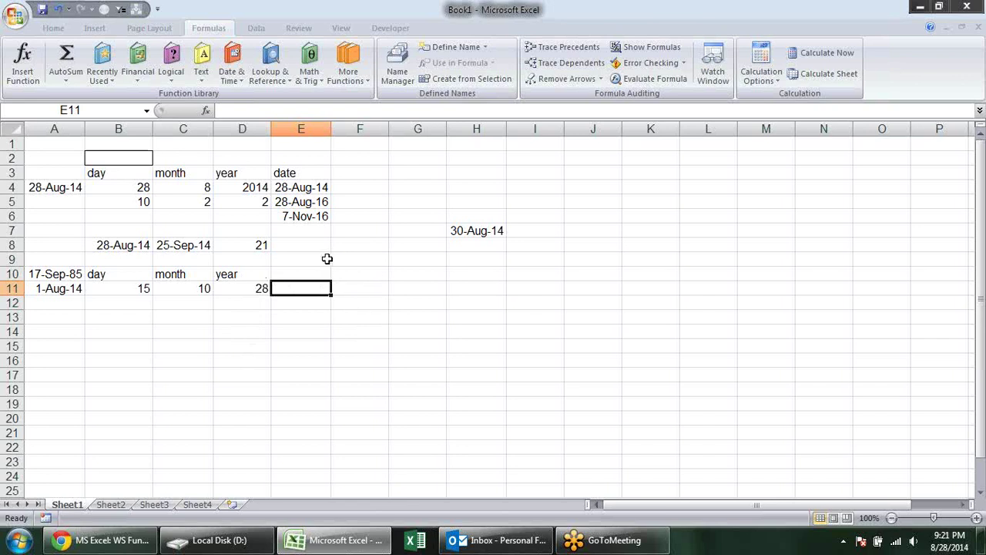
{"action": "left_click", "coordinate": [459, 259]}
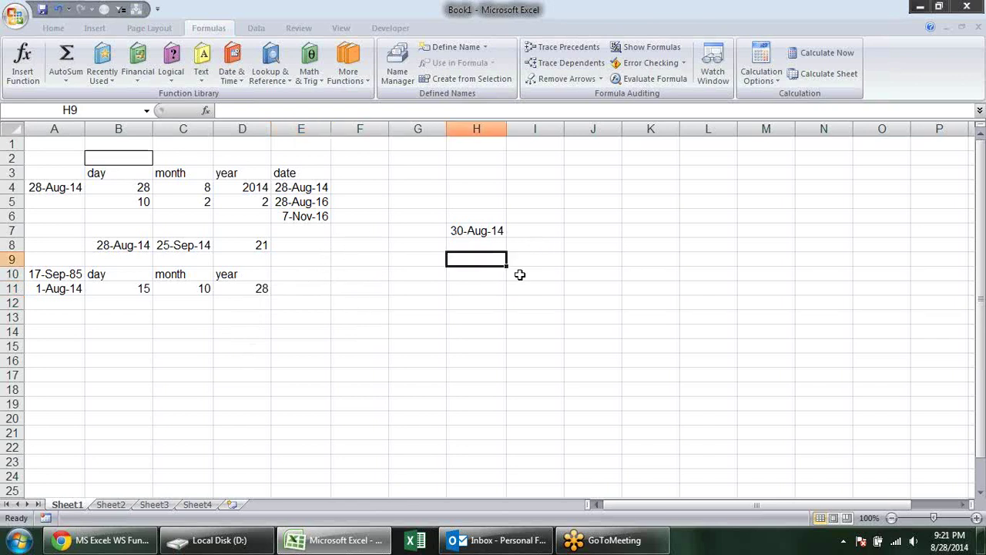
{"action": "type", "text": "=date"}
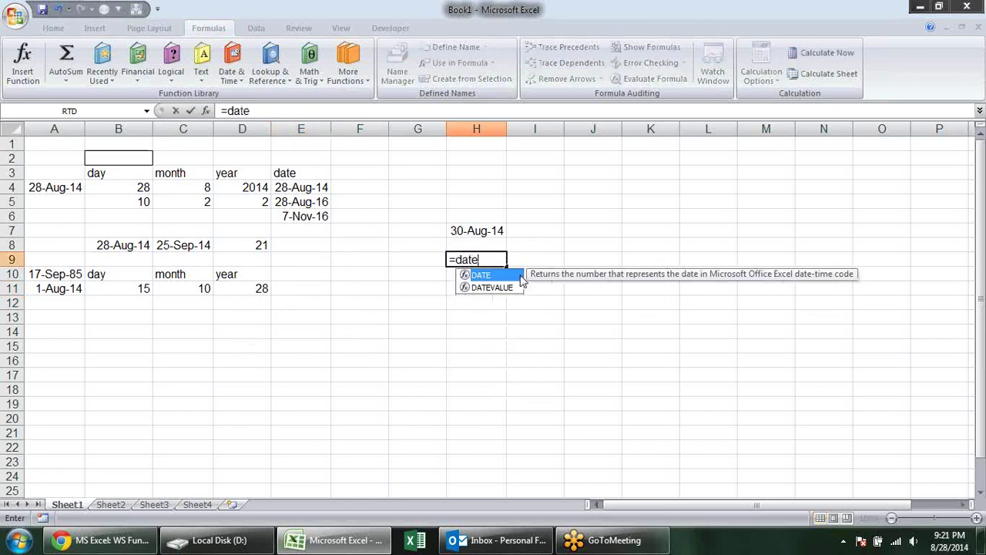
{"action": "key", "text": "Down"}
{"action": "key", "text": "Tab"}
{"action": "key", "text": "Up"}
{"action": "key", "text": "Up"}
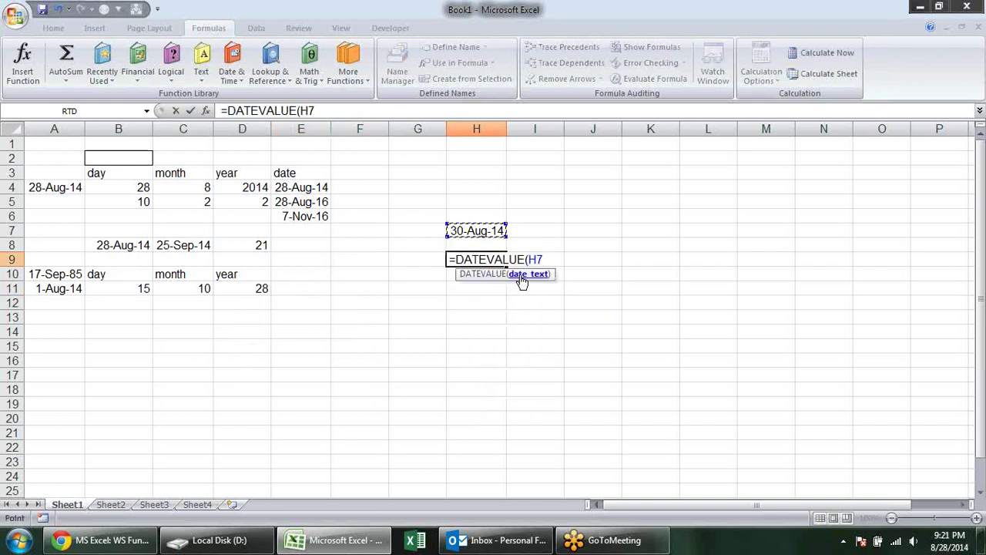
{"action": "key", "text": "Return"}
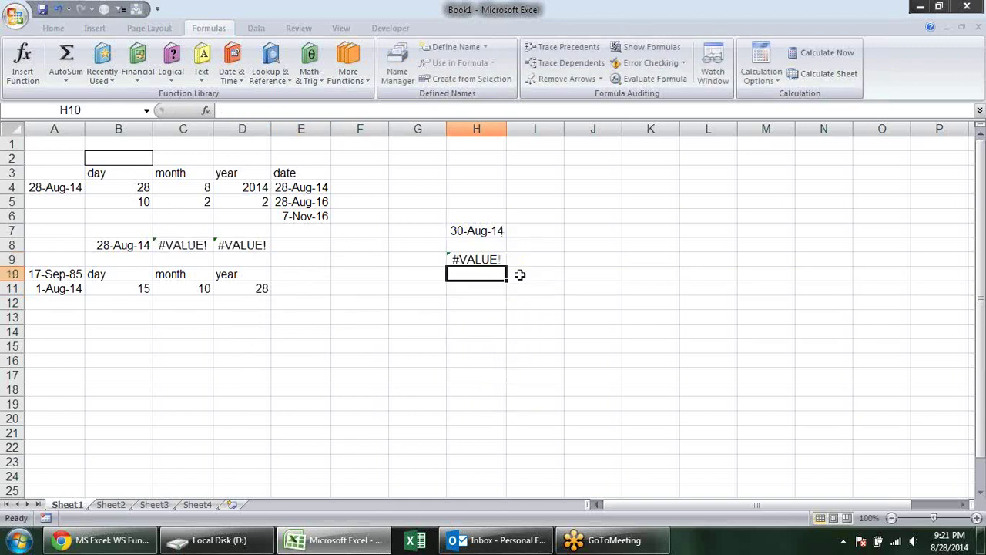
{"action": "key", "text": "Up"}
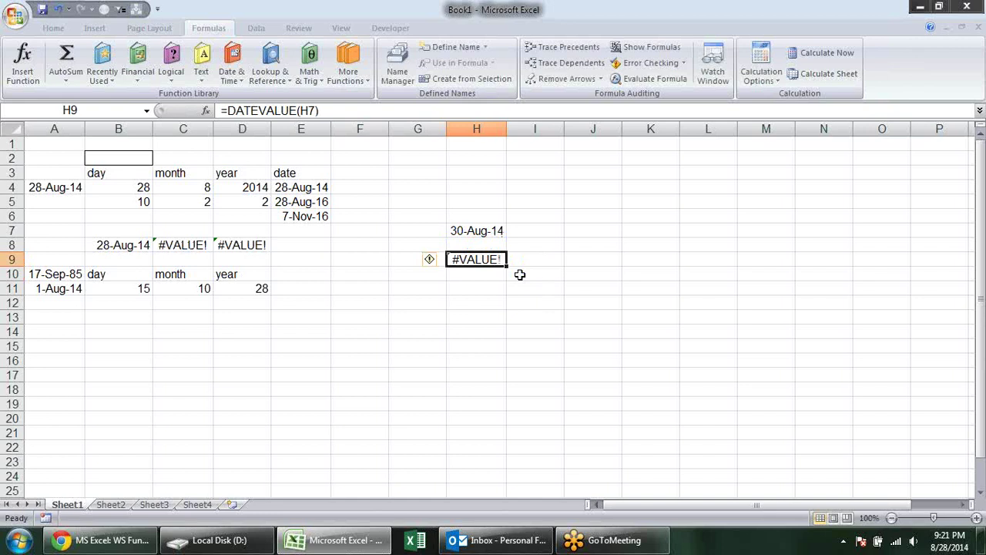
Rewrite H9 as =DATEVALUE("28-aug-13"), returning the date serial 41514
{"action": "type", "text": "=dat"}
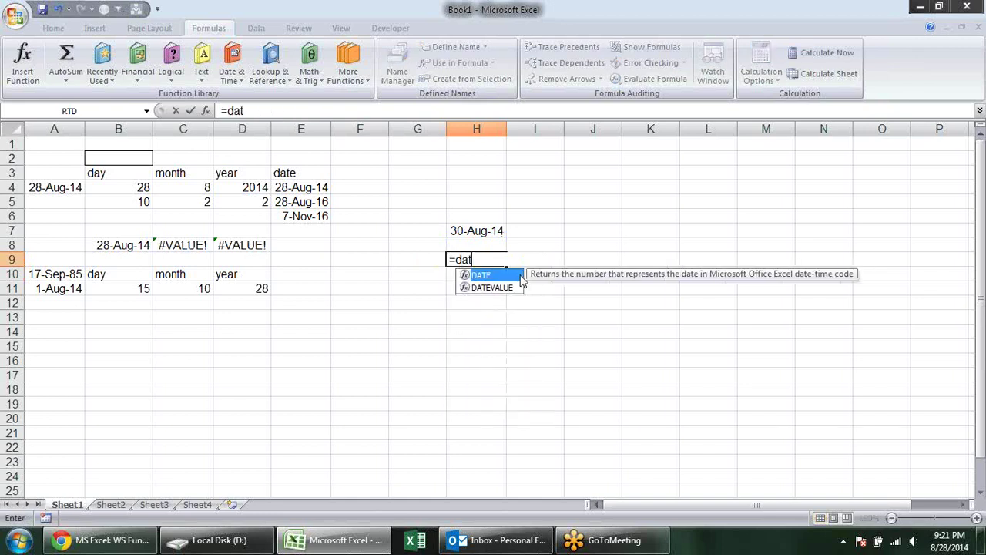
{"action": "key", "text": "Tab"}
{"action": "key", "text": "BackSpace"}
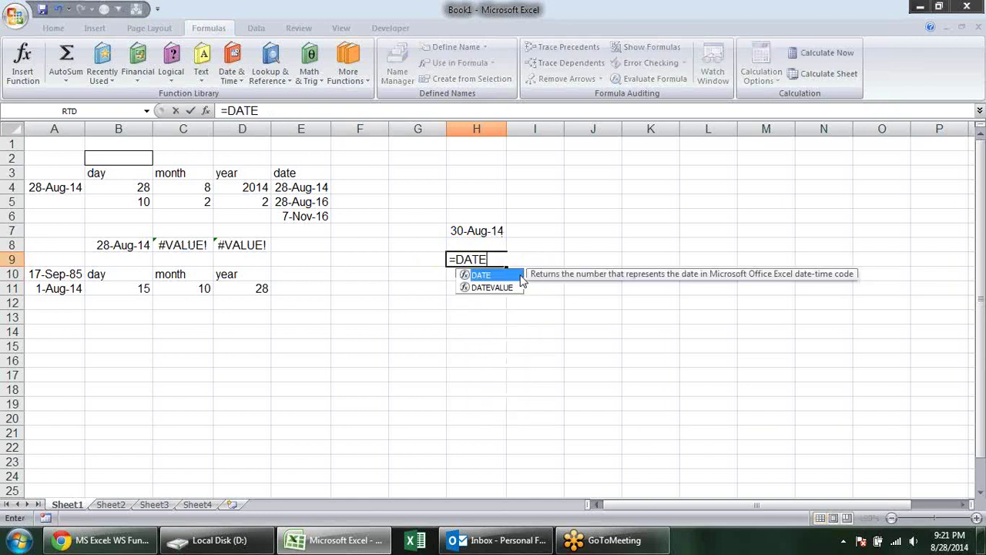
{"action": "key", "text": "Down"}
{"action": "key", "text": "Tab"}
{"action": "type", "text": "\"28-aug-13)"}
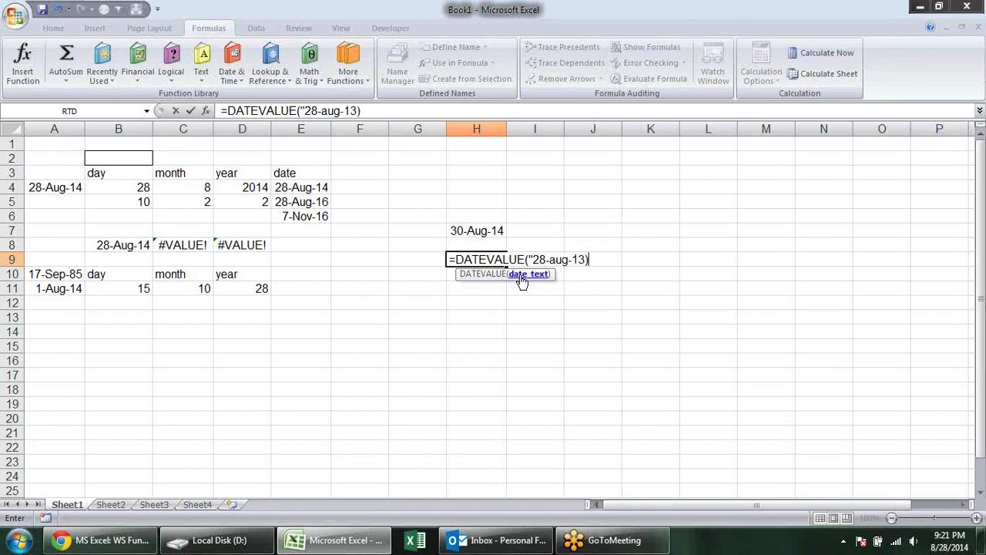
{"action": "key", "text": "BackSpace"}
{"action": "type", "text": "\""}
{"action": "type", "text": ")"}
{"action": "key", "text": "Return"}
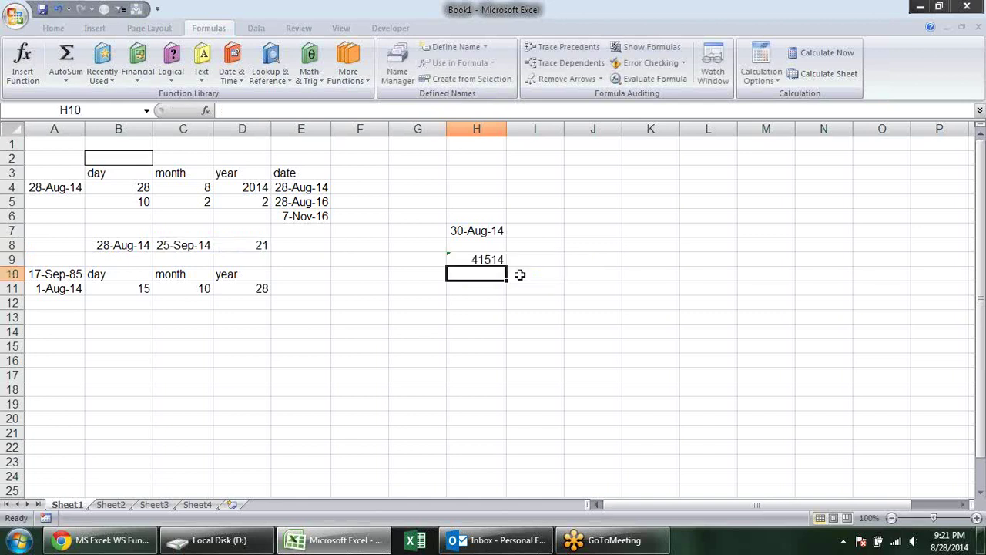
Clear the DATEVALUE result from H9 again
{"action": "left_click", "coordinate": [488, 260]}
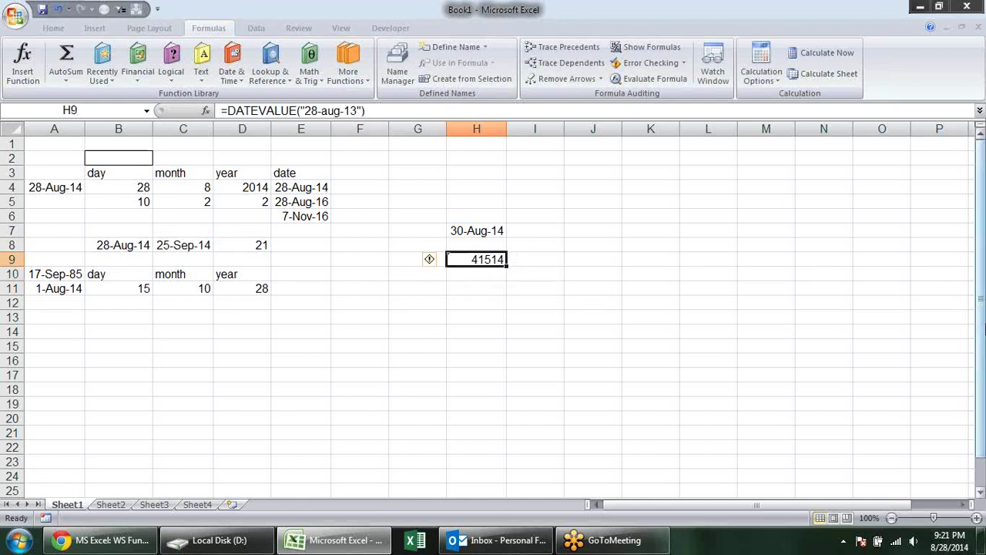
{"action": "key", "text": "Delete"}
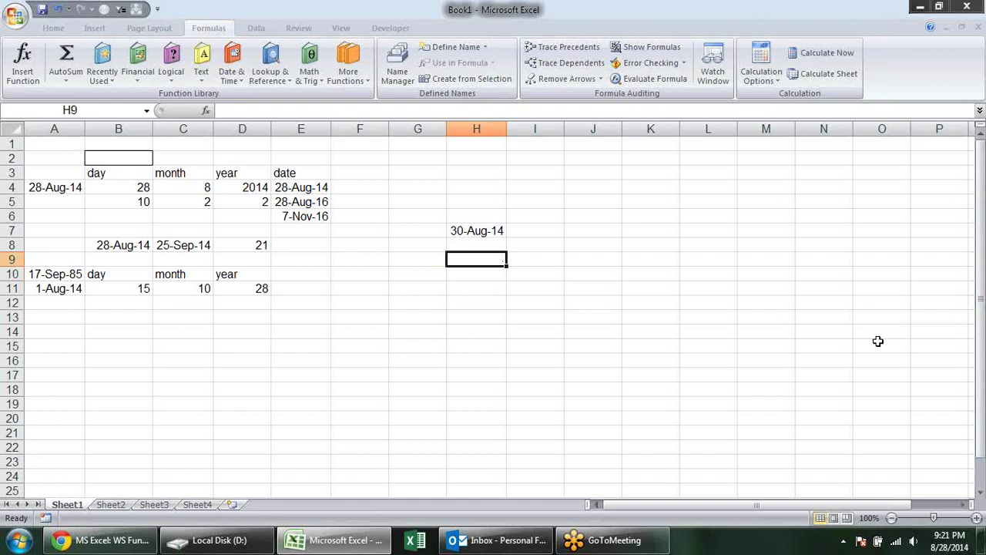
{"action": "left_click", "coordinate": [360, 300]}
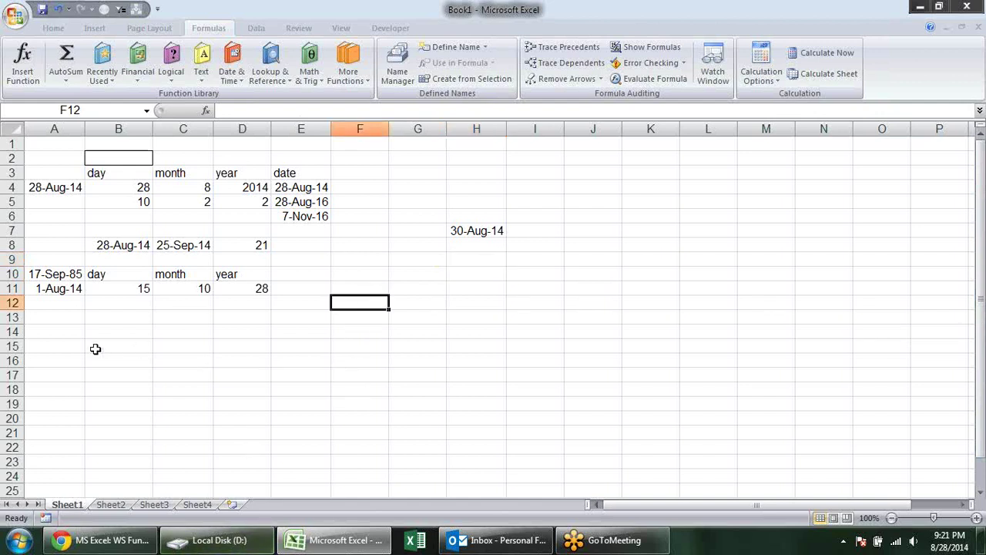
Type the headers Hour, Minute and Second in B13:D13
{"action": "left_click", "coordinate": [104, 320]}
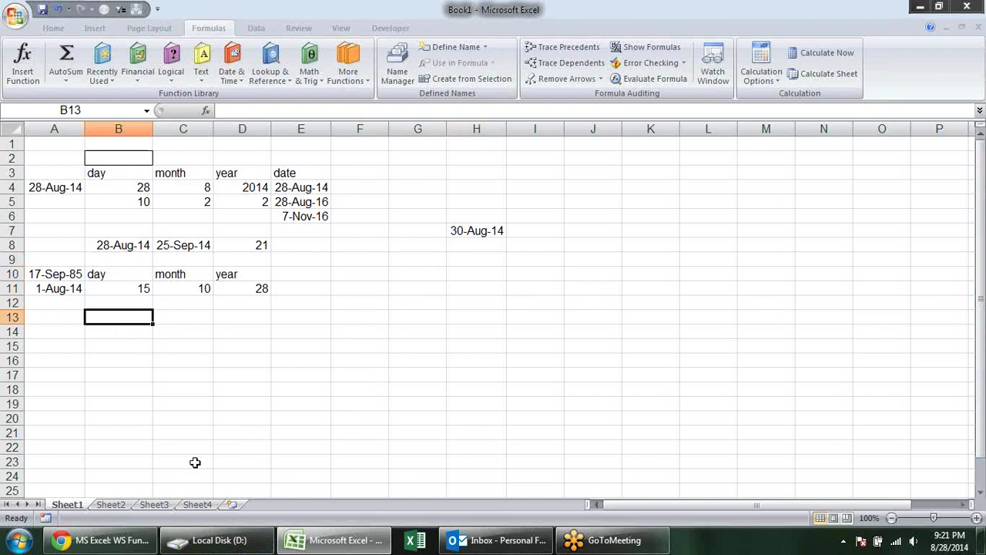
{"action": "type", "text": "Hour"}
{"action": "key", "text": "Tab"}
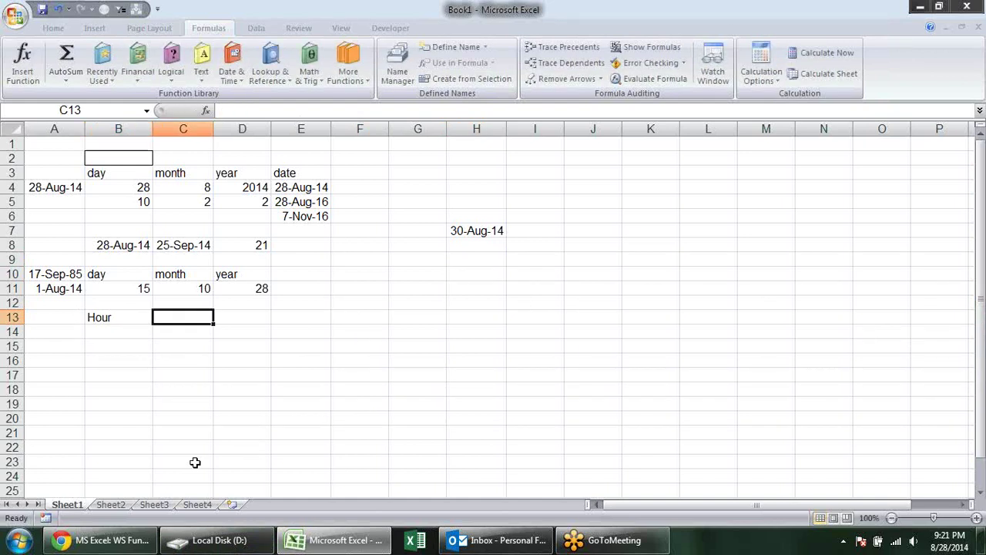
{"action": "type", "text": "Minus"}
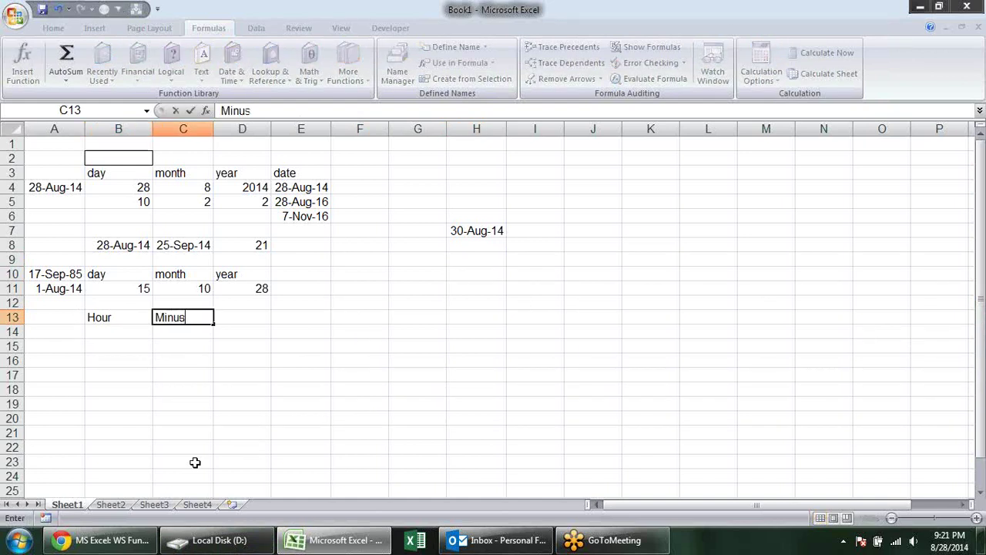
{"action": "key", "text": "Tab"}
{"action": "type", "text": "Second"}
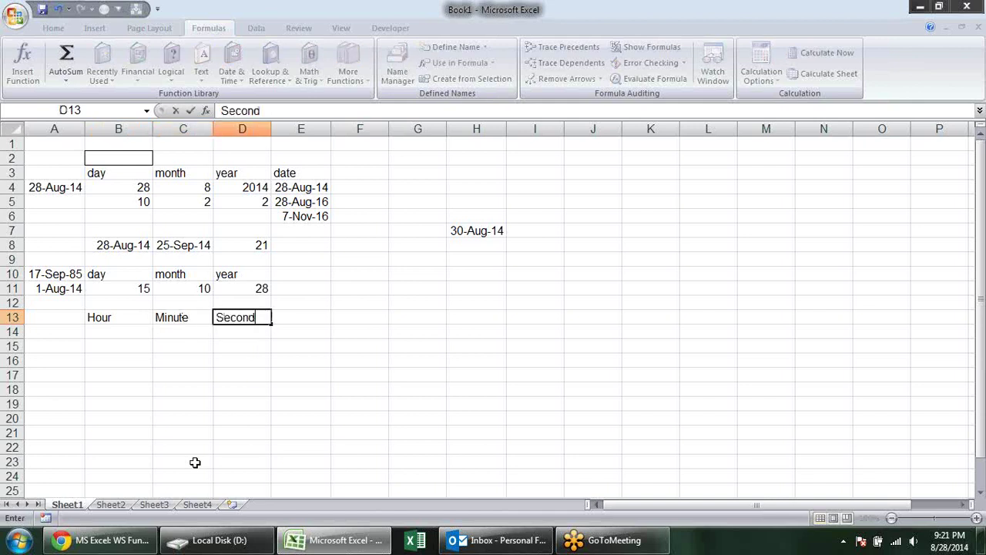
{"action": "key", "text": "Return"}
Insert the current time, 9:21 PM, into A14 with Ctrl+Shift+;
{"action": "key", "text": "Left"}
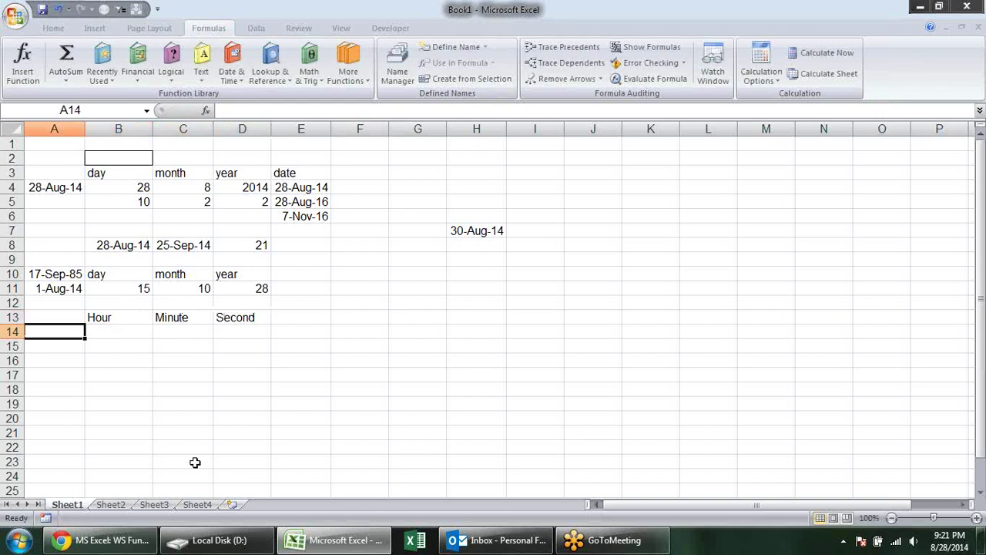
{"action": "key", "text": "ctrl+semicolon"}
{"action": "key", "text": "Escape"}
{"action": "key", "text": "ctrl+shift+semicolon"}
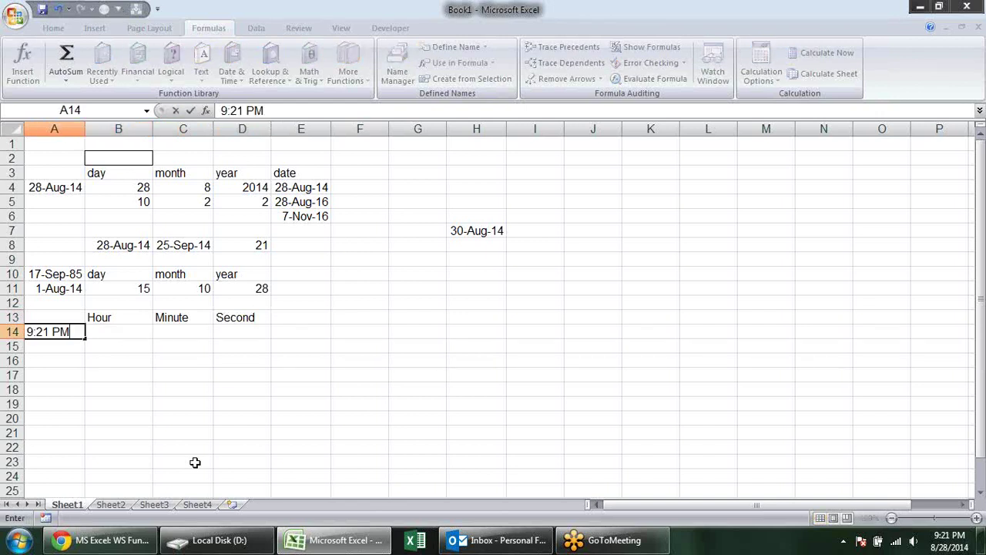
{"action": "key", "text": "Return"}
{"action": "key", "text": "Up"}
{"action": "type", "text": "0"}
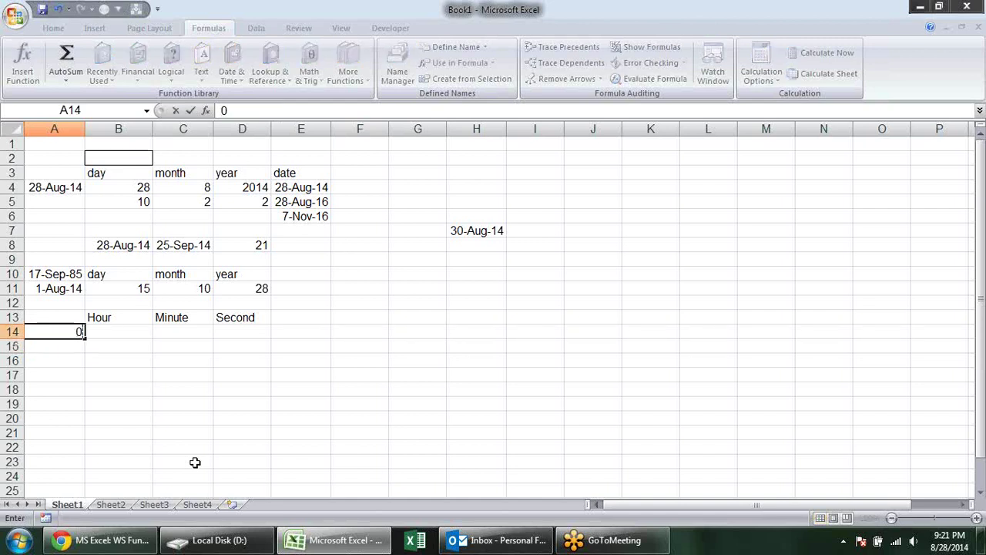
{"action": "key", "text": "Escape"}
Enter =HOUR(A14) in B14 and =MINUTE(A14) in C14, both showing 21
{"action": "key", "text": "Tab"}
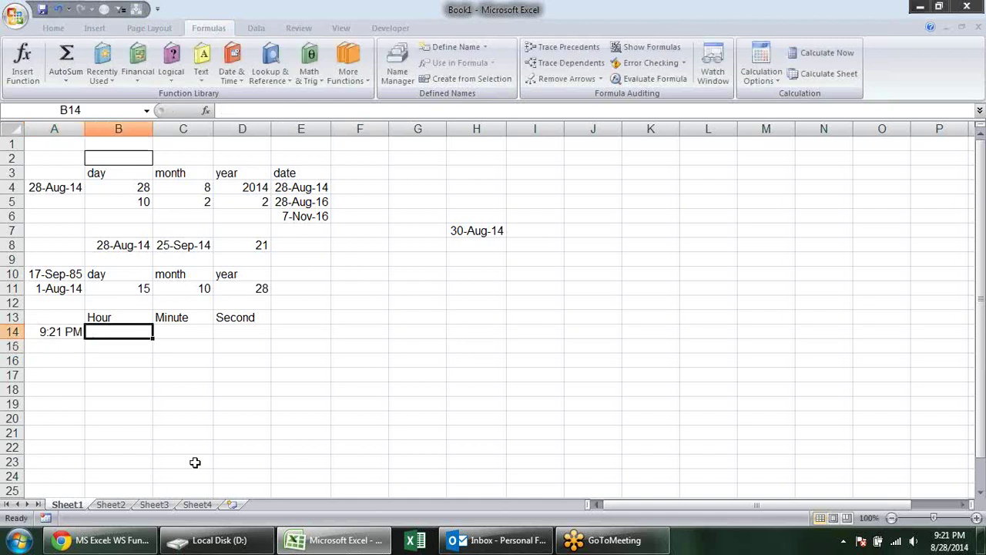
{"action": "type", "text": "=hou"}
{"action": "key", "text": "Tab"}
{"action": "key", "text": "Left"}
{"action": "key", "text": "Return"}
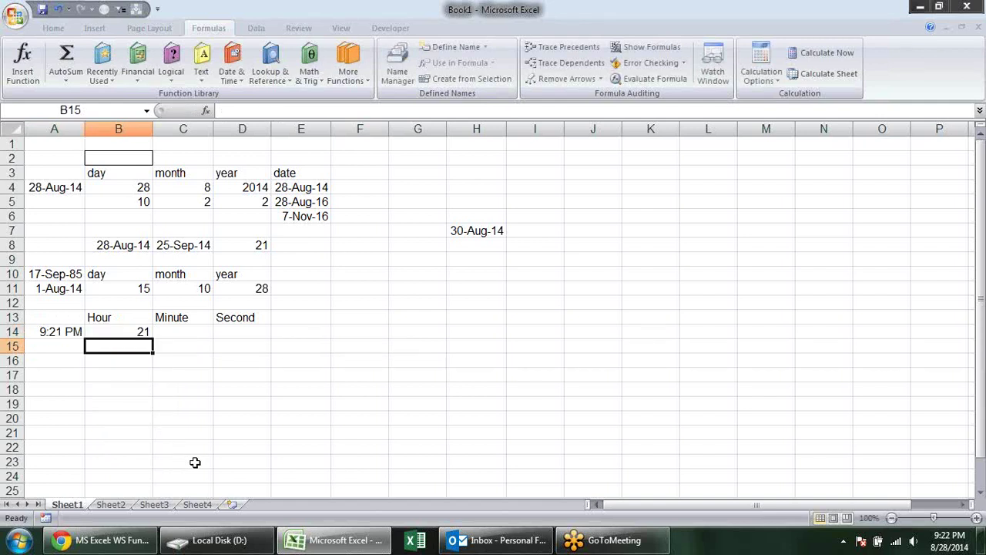
{"action": "key", "text": "Up"}
{"action": "key", "text": "Right"}
{"action": "type", "text": "="}
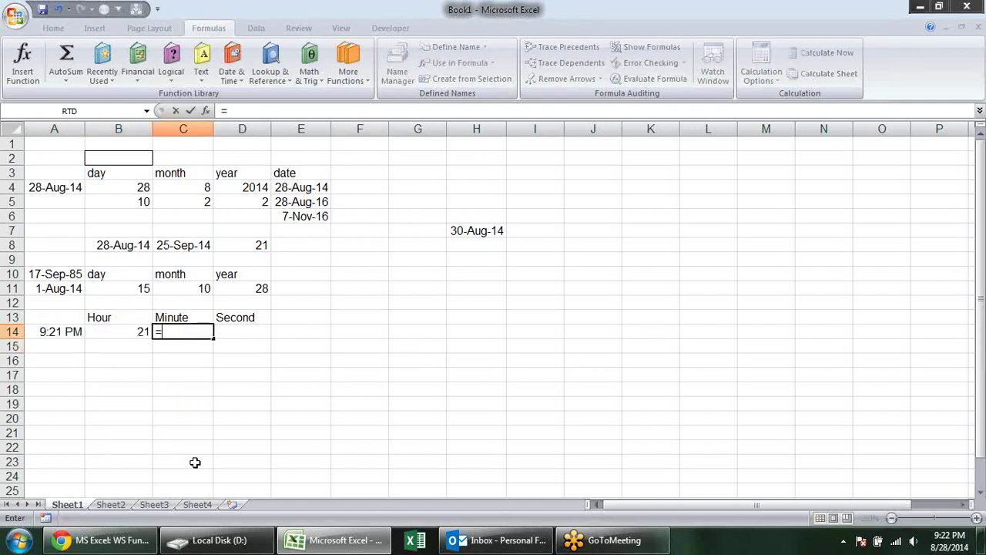
{"action": "type", "text": "minu"}
{"action": "key", "text": "Tab"}
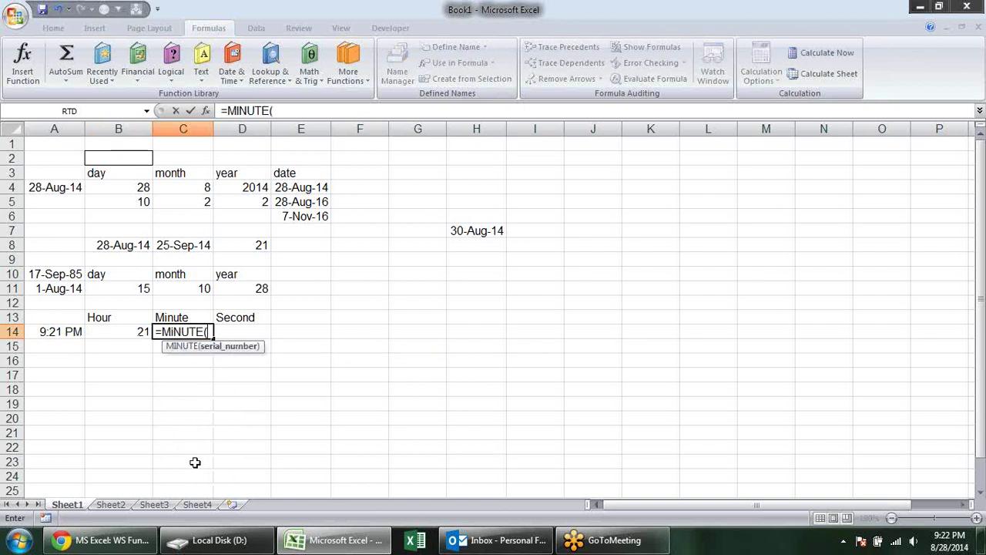
{"action": "key", "text": "Left"}
{"action": "key", "text": "Left"}
{"action": "key", "text": "Return"}
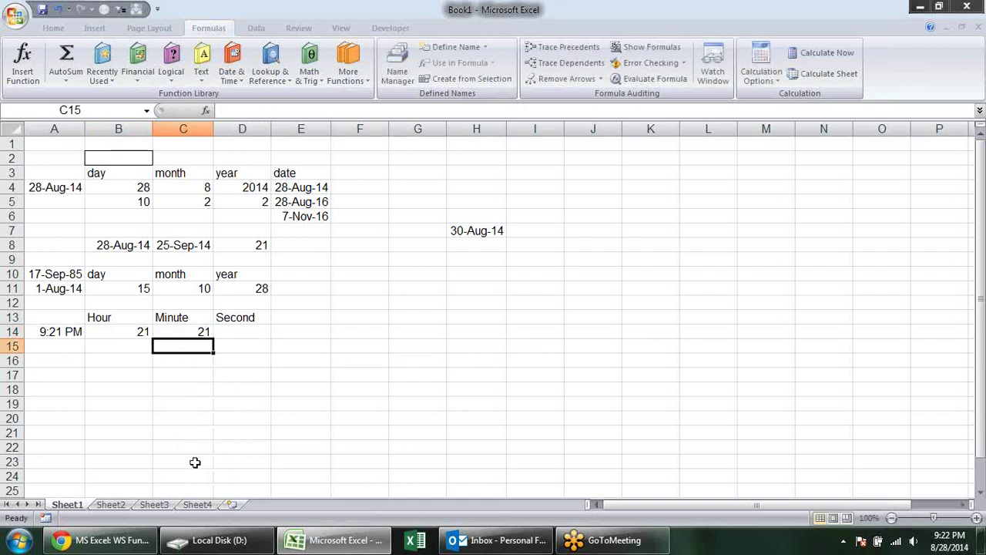
{"action": "key", "text": "Up"}
Enter =SECOND(A14) in D14, showing 0
{"action": "key", "text": "Right"}
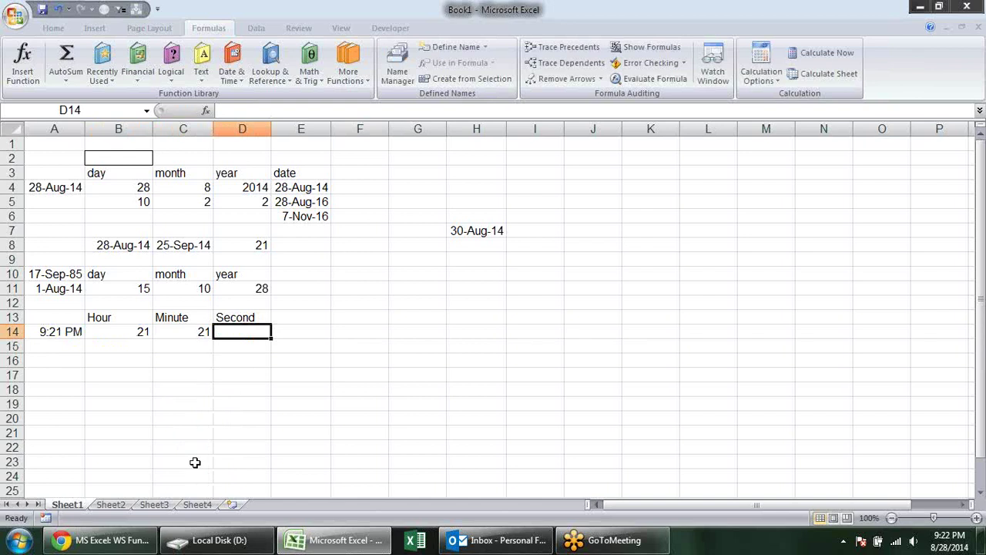
{"action": "type", "text": "=se"}
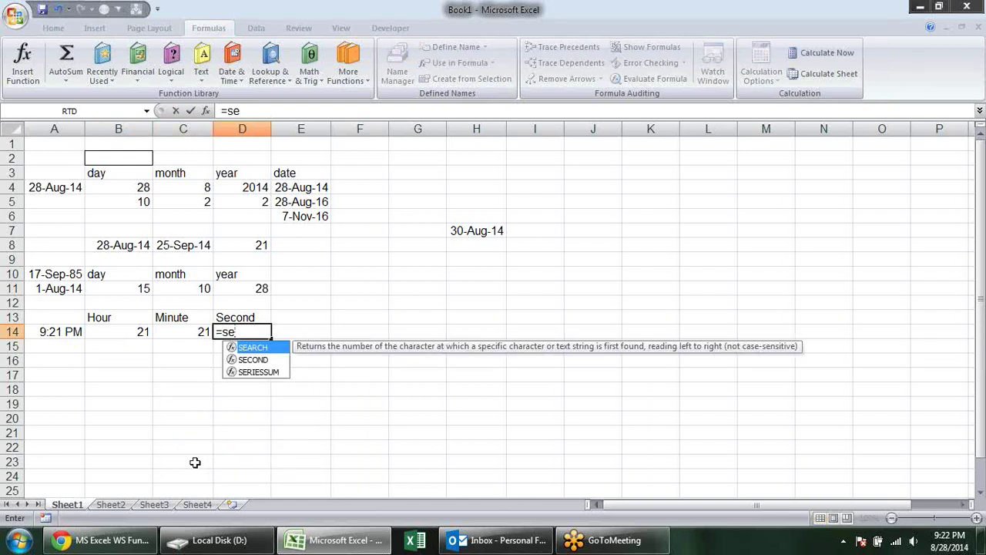
{"action": "key", "text": "Down"}
{"action": "key", "text": "Tab"}
{"action": "key", "text": "Left"}
{"action": "key", "text": "Left"}
{"action": "key", "text": "Left"}
{"action": "key", "text": "Return"}
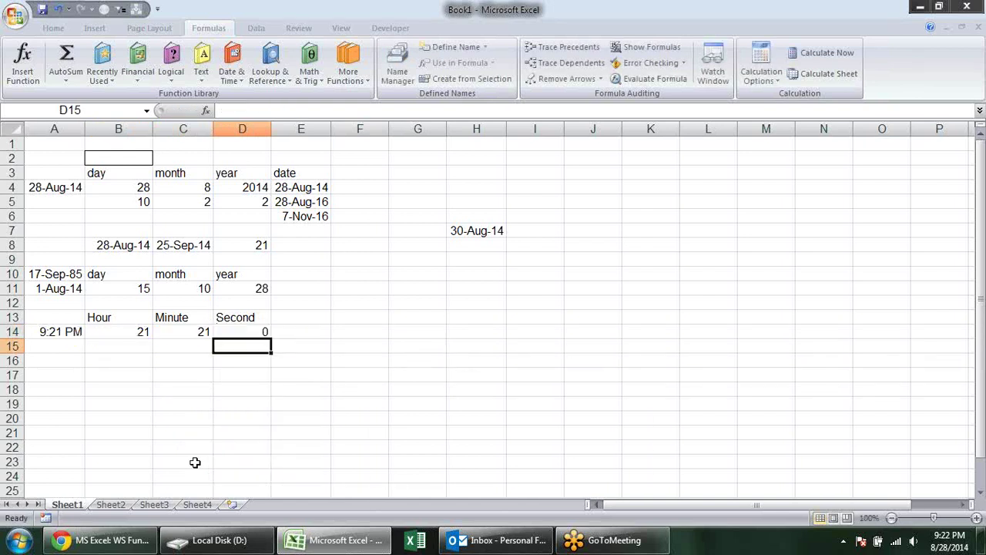
Add the header Time in E13
{"action": "key", "text": "Up"}
{"action": "key", "text": "Up"}
{"action": "key", "text": "Right"}
{"action": "type", "text": "Time"}
{"action": "key", "text": "Return"}
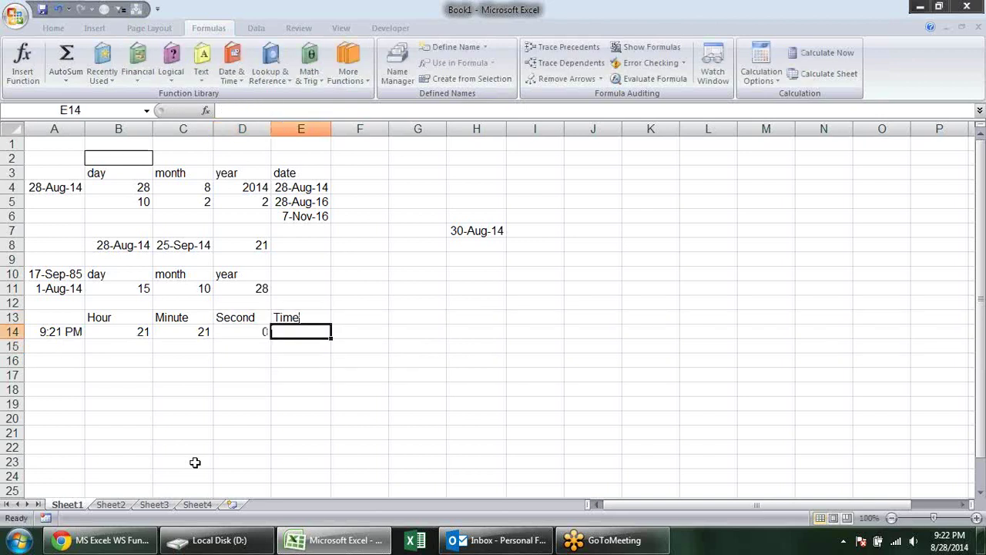
Enter a TIME formula built from the row 14 hour, minute and second cells
{"action": "type", "text": "=tim"}
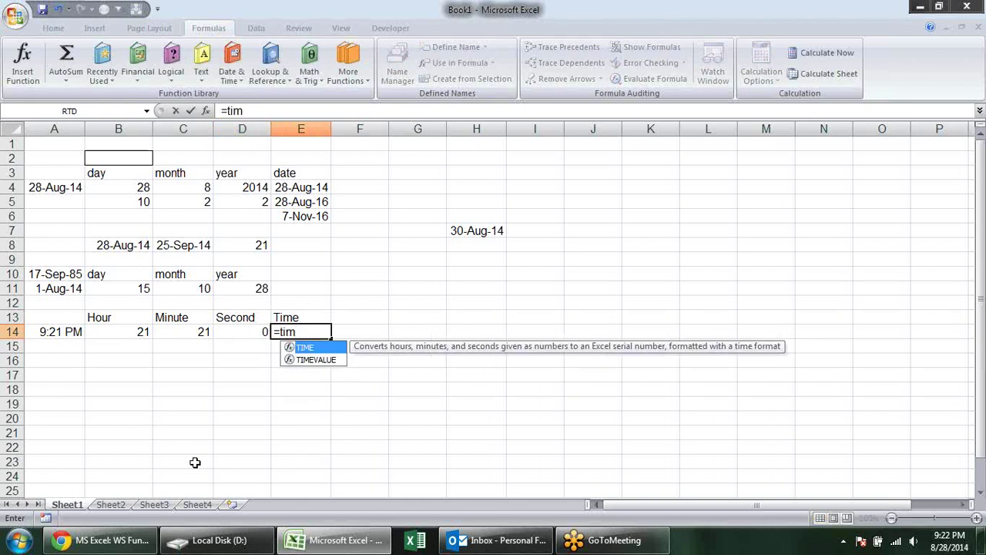
{"action": "key", "text": "Tab"}
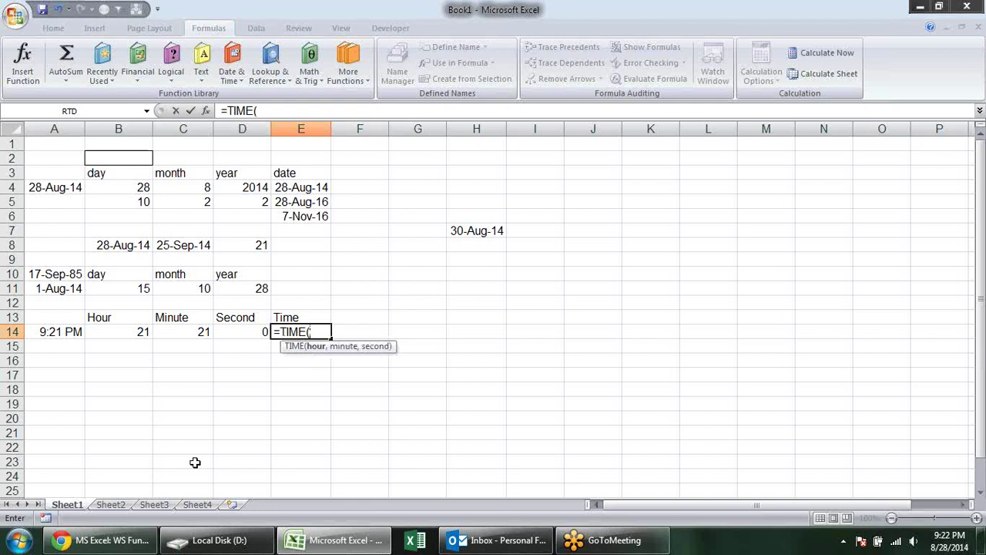
{"action": "key", "text": "Left"}
{"action": "key", "text": "Left"}
{"action": "key", "text": "Left"}
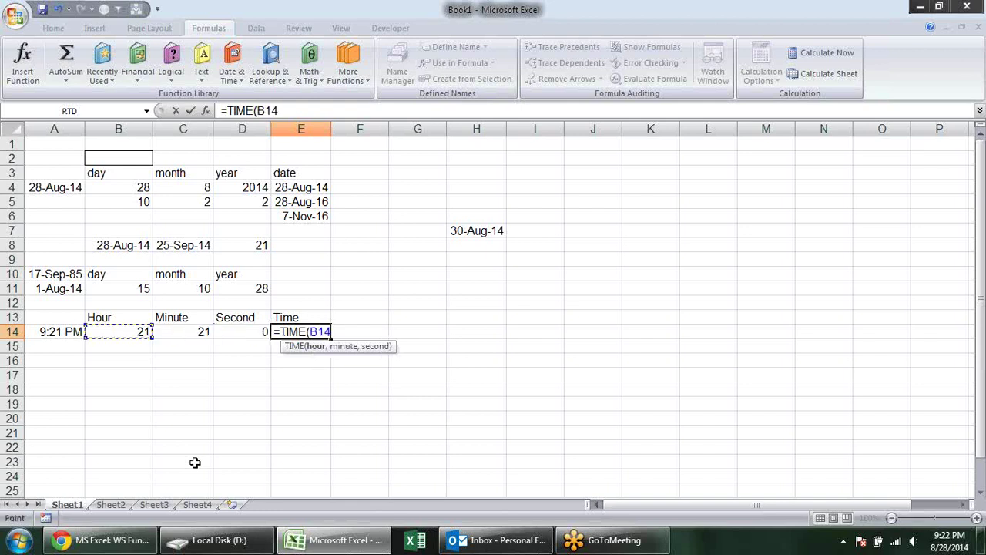
{"action": "type", "text": ","}
{"action": "key", "text": "Left"}
{"action": "key", "text": "Left"}
{"action": "type", "text": ","}
{"action": "key", "text": "Left"}
{"action": "key", "text": "Return"}
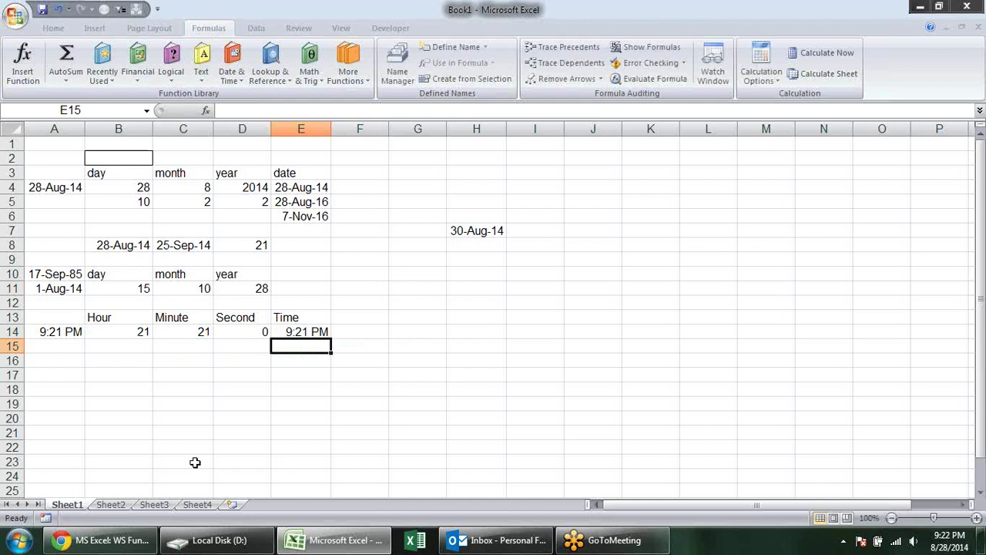
Enter 1 hour, 2 minutes and 30 seconds in B15, C15 and D15
{"action": "key", "text": "Left"}
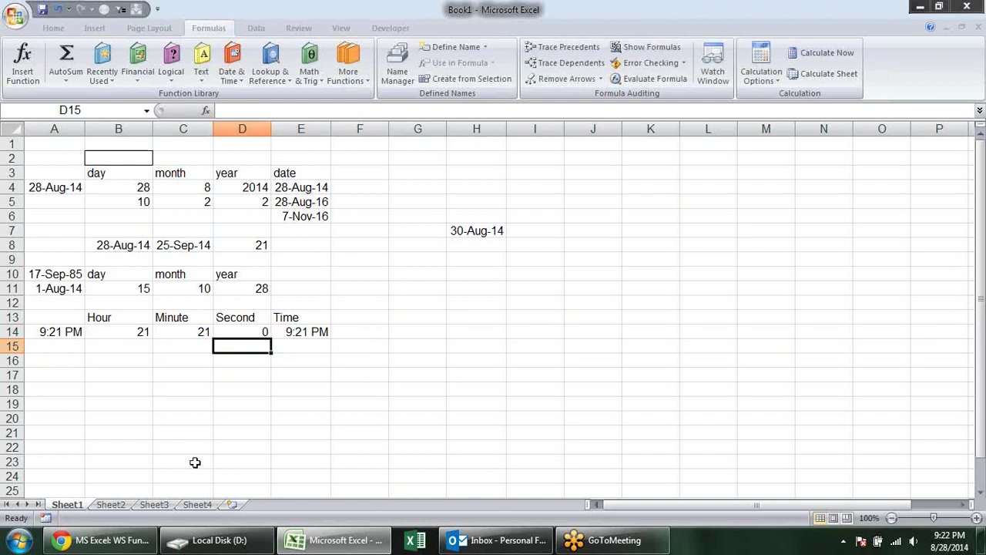
{"action": "key", "text": "Left"}
{"action": "key", "text": "Left"}
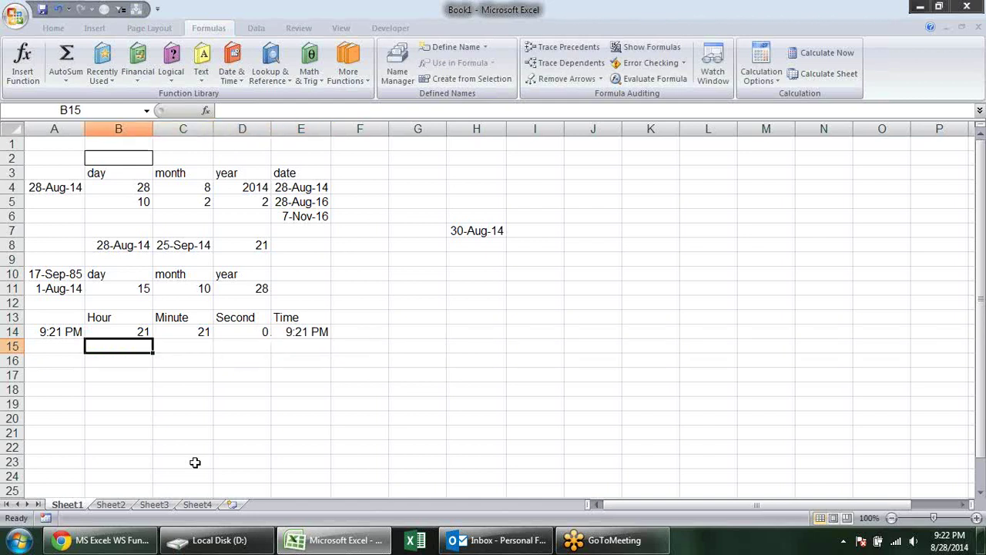
{"action": "type", "text": "1"}
{"action": "key", "text": "Tab"}
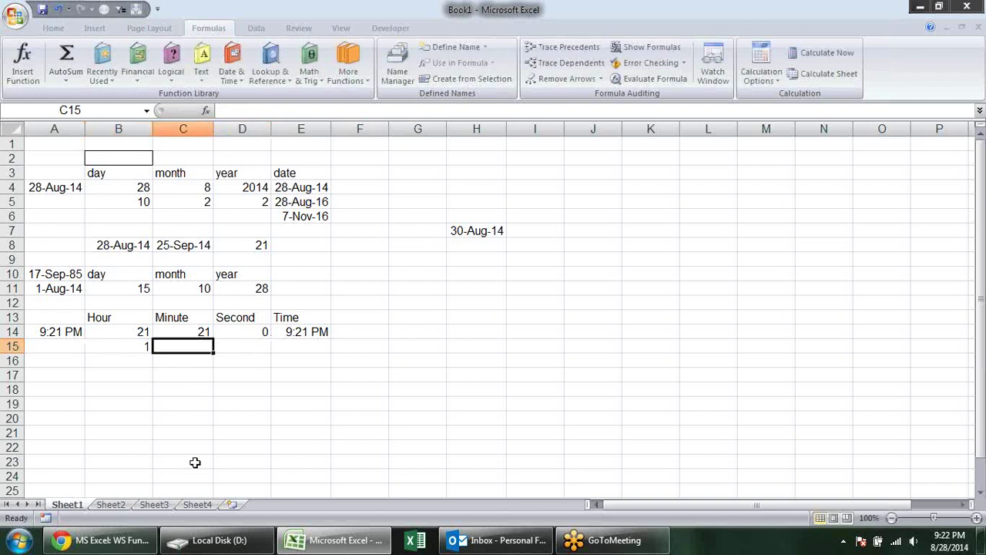
{"action": "type", "text": "2"}
{"action": "key", "text": "Tab"}
{"action": "type", "text": "30"}
{"action": "key", "text": "Tab"}
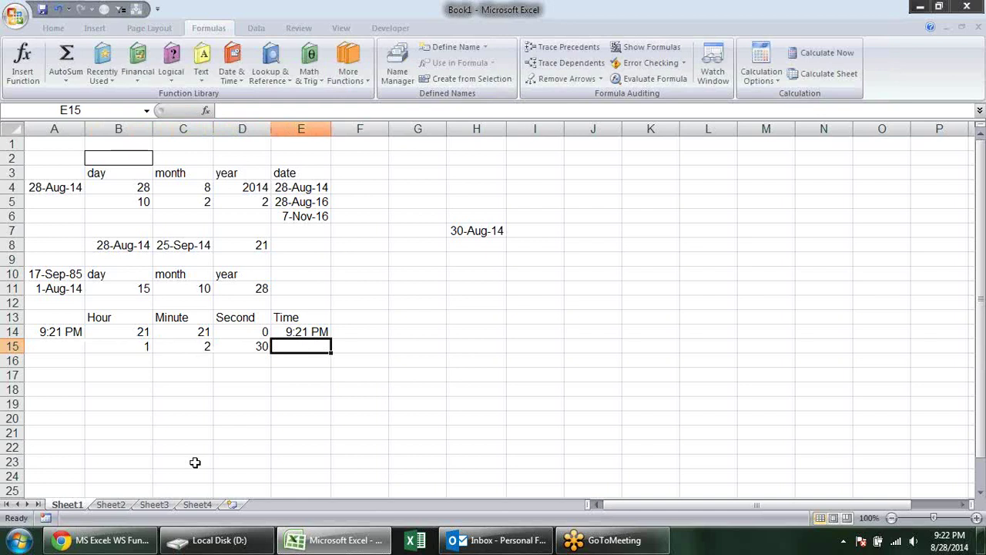
In E15, begin =TIME with B14+B15 as hours and C14+C15 as minutes
{"action": "type", "text": "=time"}
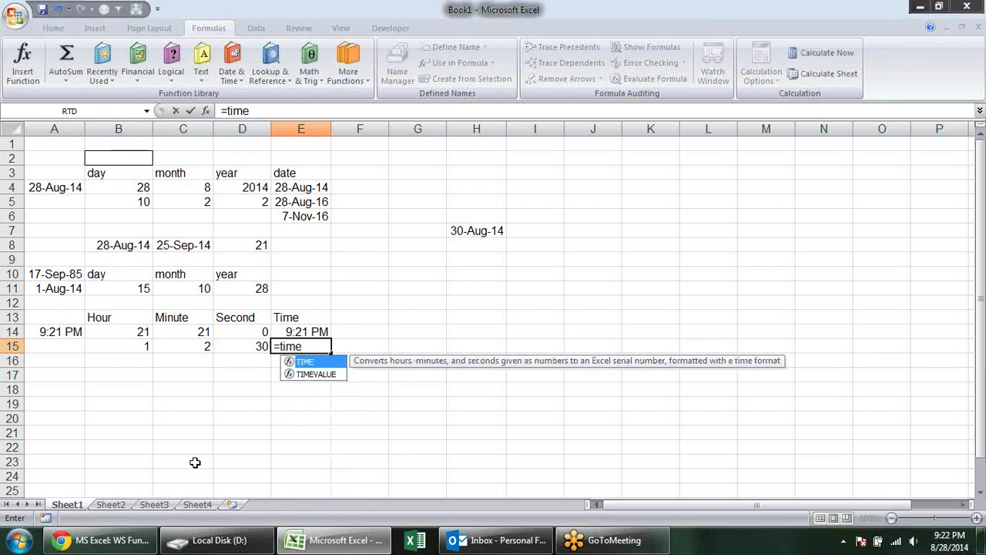
{"action": "key", "text": "Tab"}
{"action": "key", "text": "Left"}
{"action": "key", "text": "Left"}
{"action": "key", "text": "Left"}
{"action": "key", "text": "Up"}
{"action": "type", "text": "+"}
{"action": "key", "text": "Left"}
{"action": "key", "text": "Left"}
{"action": "key", "text": "Left"}
{"action": "type", "text": ","}
{"action": "key", "text": "Up"}
{"action": "key", "text": "Up"}
{"action": "key", "text": "Down"}
{"action": "key", "text": "Left"}
{"action": "key", "text": "Left"}
{"action": "type", "text": "+"}
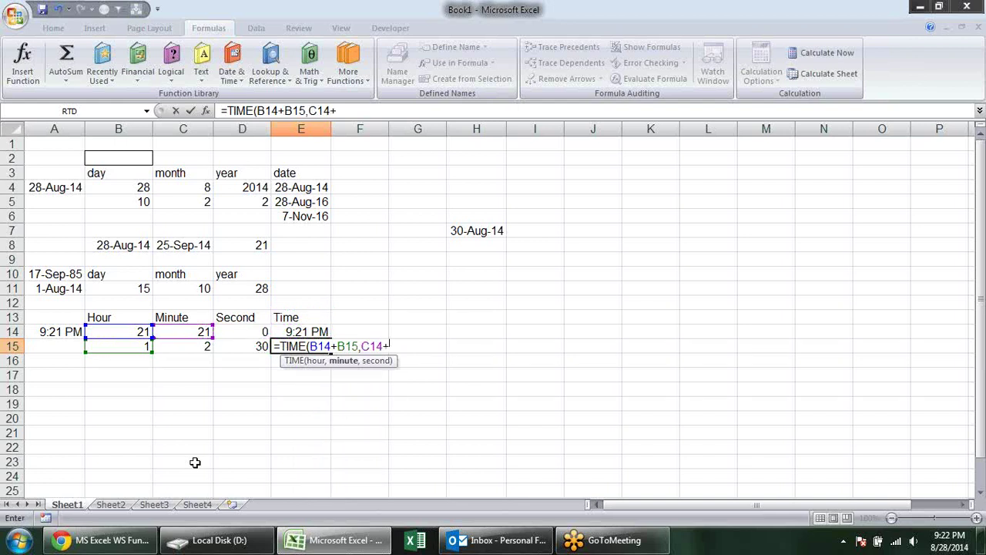
{"action": "key", "text": "Left"}
{"action": "key", "text": "Left"}
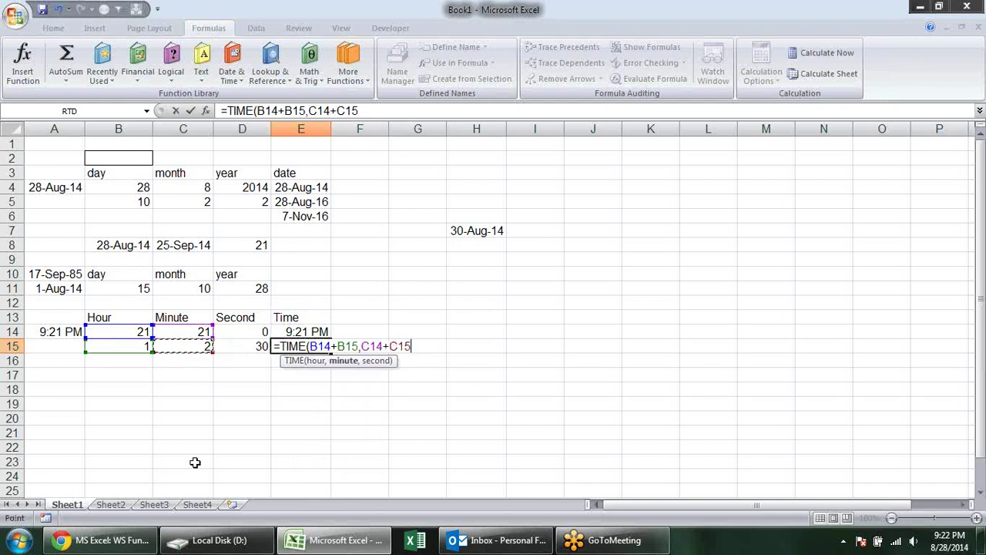
{"action": "type", "text": ","}
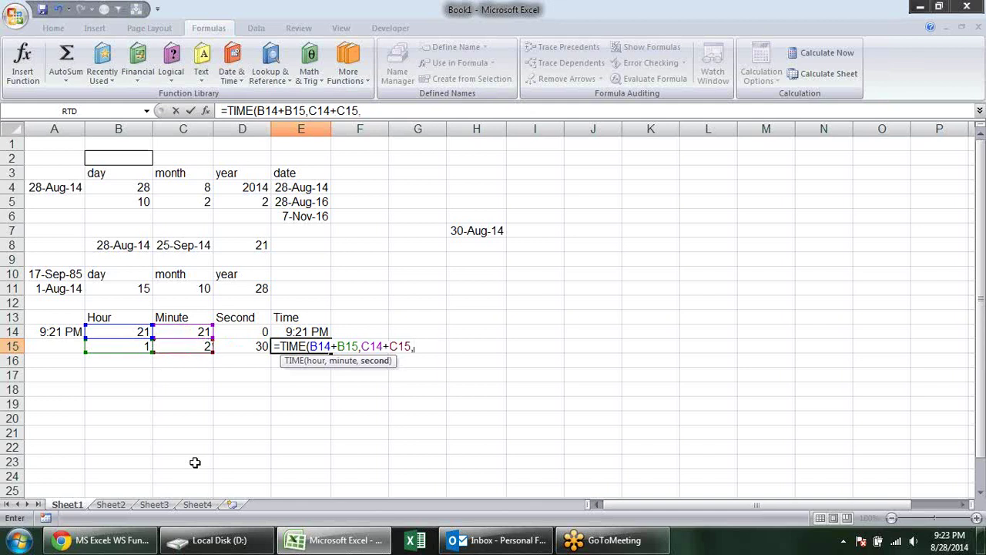
Finish the formula with D14+D15 as seconds so E15 shows 10:23 PM
{"action": "key", "text": "Up"}
{"action": "key", "text": "Left"}
{"action": "type", "text": "+"}
{"action": "key", "text": "Up"}
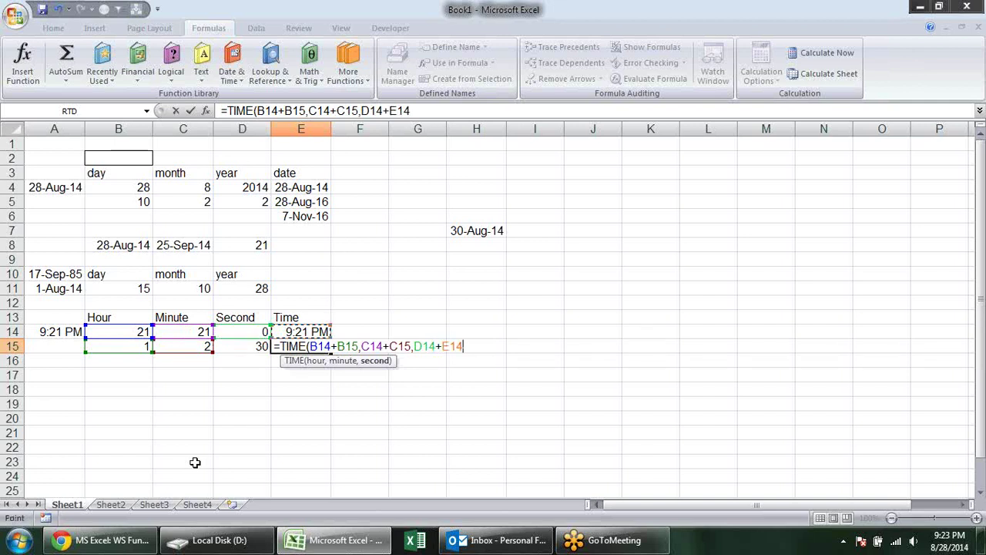
{"action": "key", "text": "Left"}
{"action": "key", "text": "Down"}
{"action": "key", "text": "Return"}
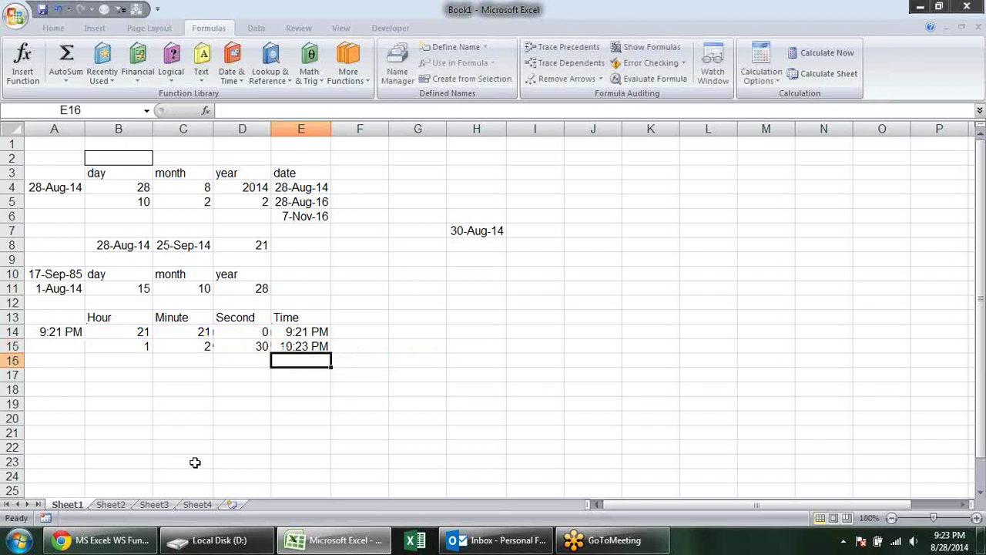
{"action": "left_click", "coordinate": [306, 342]}
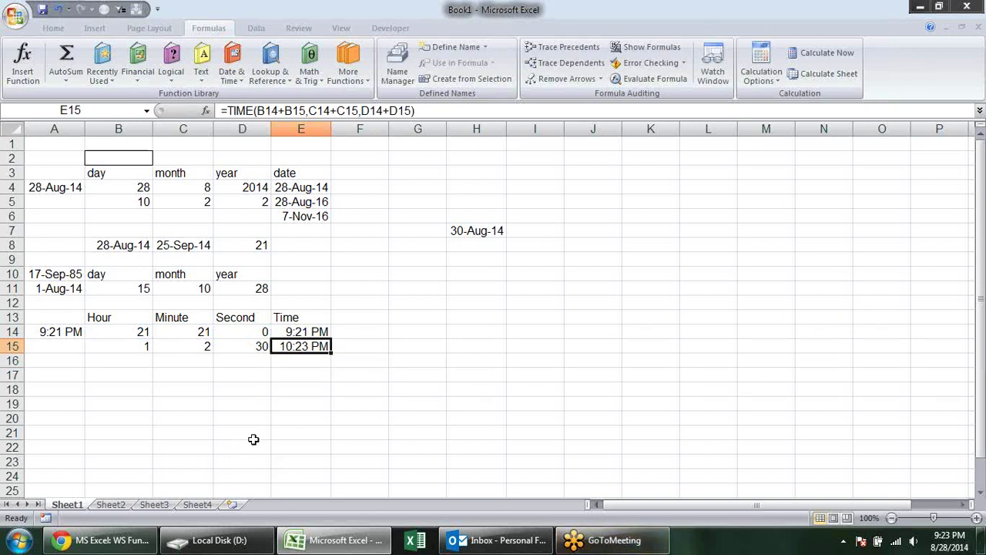
{"action": "left_click", "coordinate": [44, 331]}
Paste the A14 time into H9 as a plain value, 0.889583
{"action": "key", "text": "ctrl+c"}
{"action": "left_click", "coordinate": [482, 260]}
{"action": "key", "text": "alt+e"}
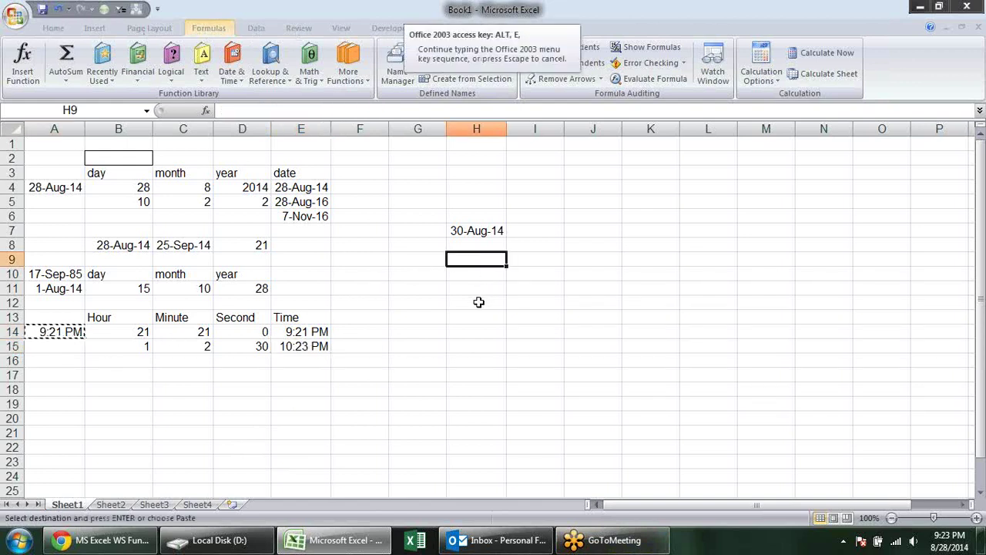
{"action": "key", "text": "s"}
{"action": "key", "text": "v"}
{"action": "key", "text": "Return"}
{"action": "key", "text": "Escape"}
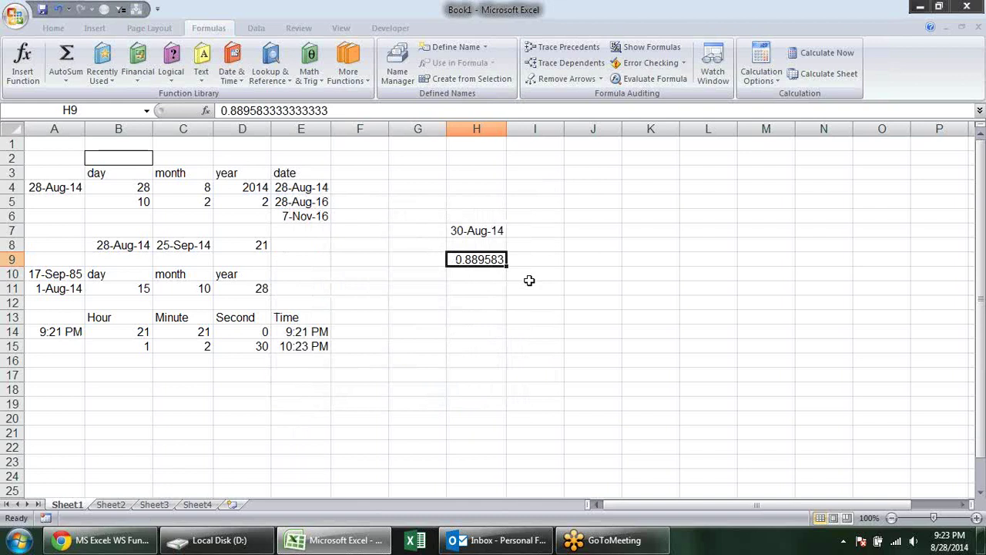
Try the value 1 in H9, then undo it to restore 0.889583
{"action": "type", "text": "1"}
{"action": "key", "text": "Return"}
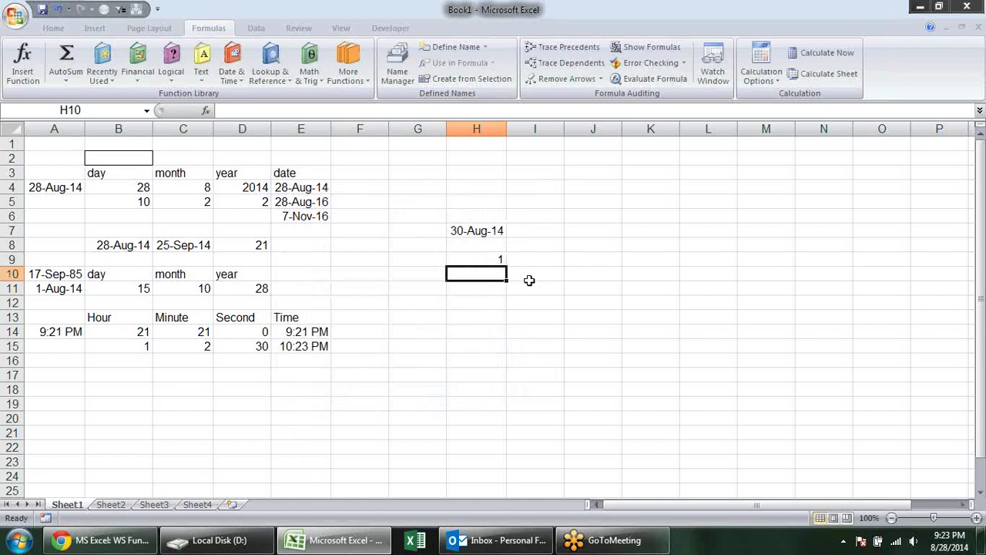
{"action": "key", "text": "Up"}
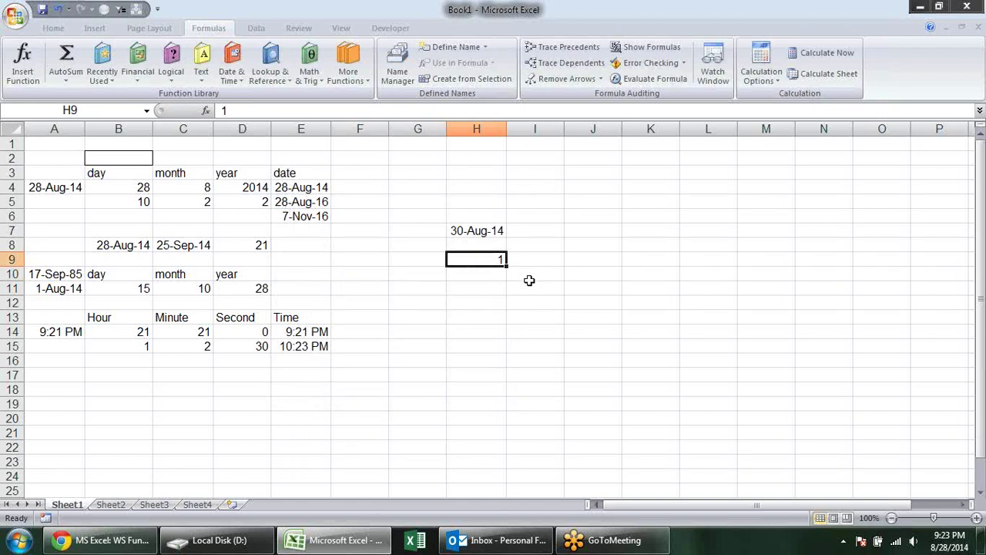
{"action": "key", "text": "ctrl+z"}
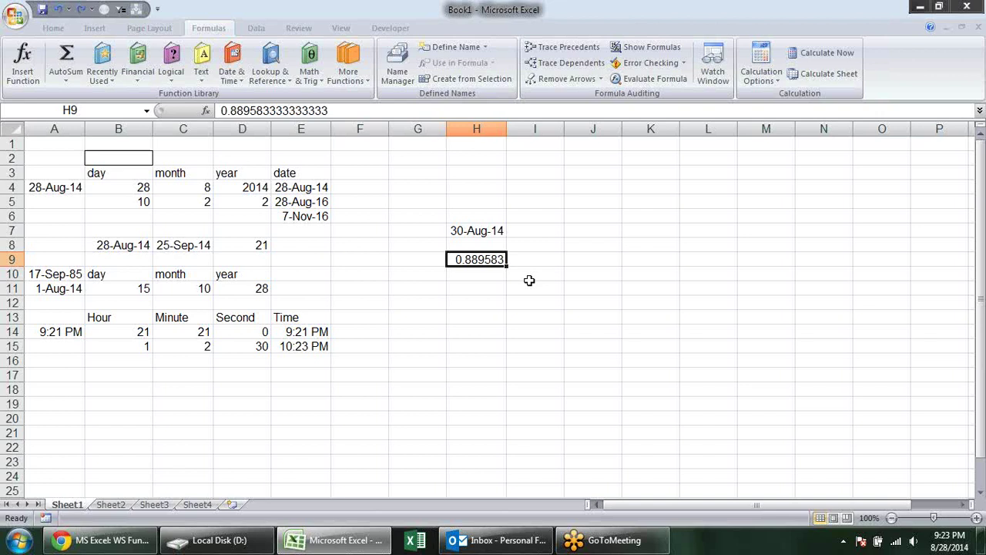
{"action": "key", "text": "Down"}
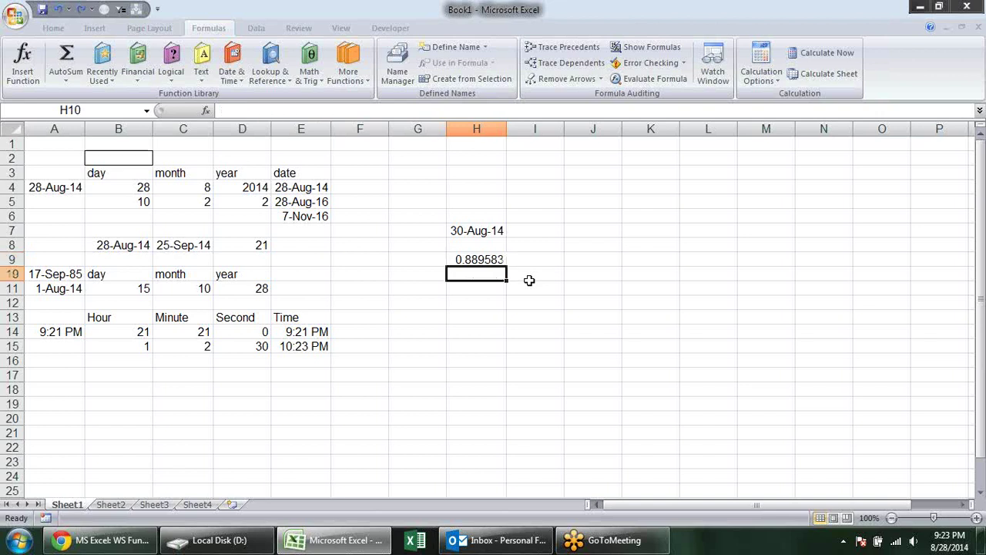
{"action": "key", "text": "Down"}
{"action": "key", "text": "Down"}
{"action": "key", "text": "Down"}
{"action": "key", "text": "Down"}
{"action": "key", "text": "Down"}
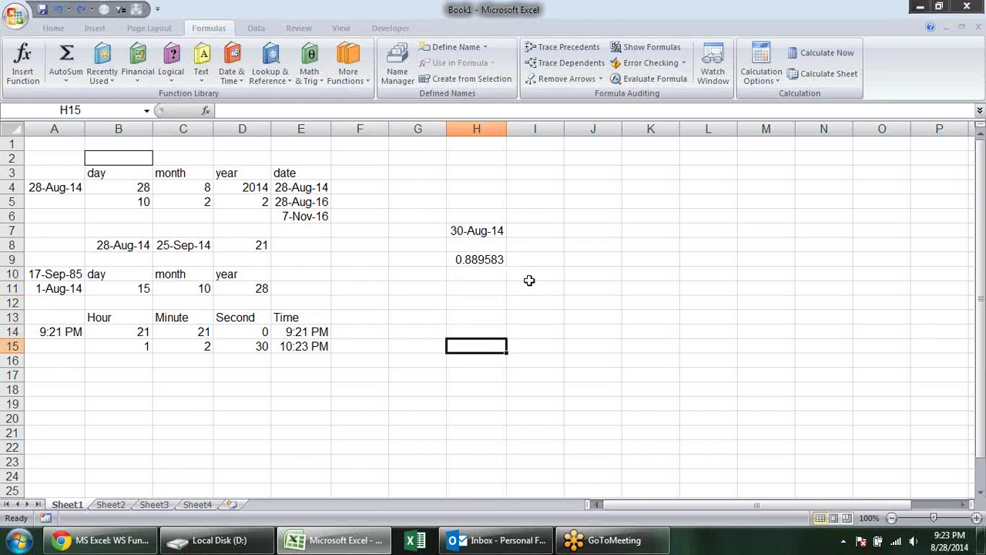
Enter =A14+(1/24) in G15 and format it as a time, one hour later
{"action": "key", "text": "Left"}
{"action": "type", "text": "="}
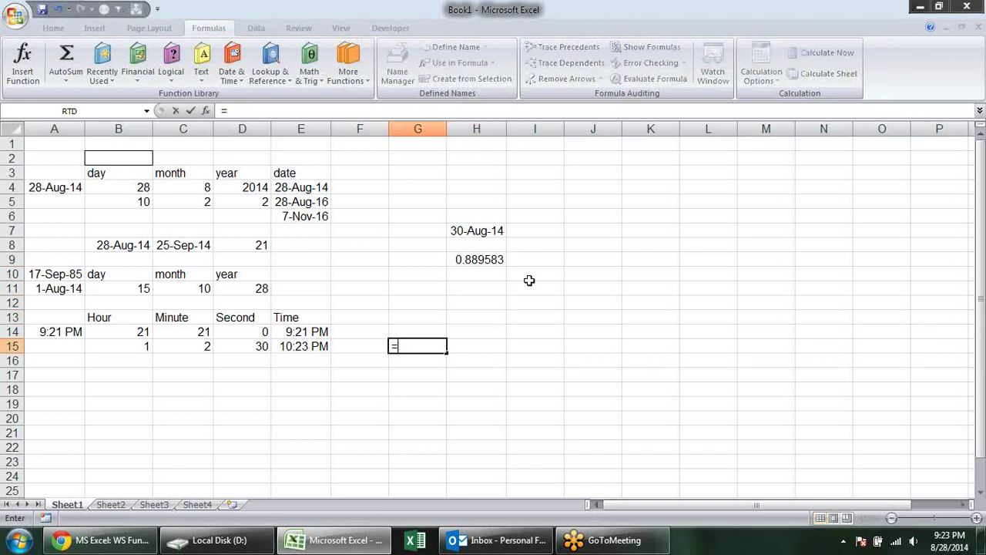
{"action": "key", "text": "Left"}
{"action": "key", "text": "Left"}
{"action": "key", "text": "Left"}
{"action": "key", "text": "Left"}
{"action": "key", "text": "Left"}
{"action": "key", "text": "Left"}
{"action": "key", "text": "Up"}
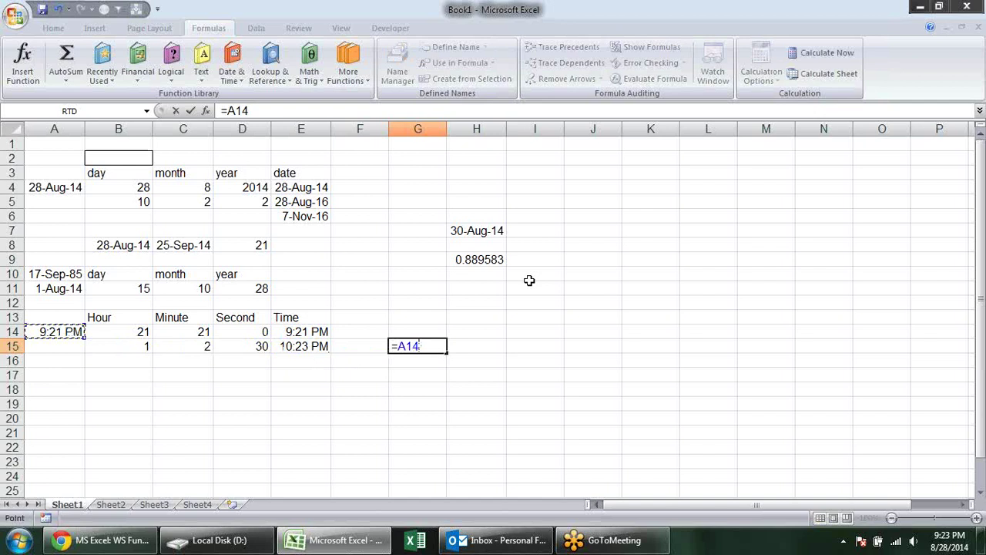
{"action": "type", "text": "+(1/24)"}
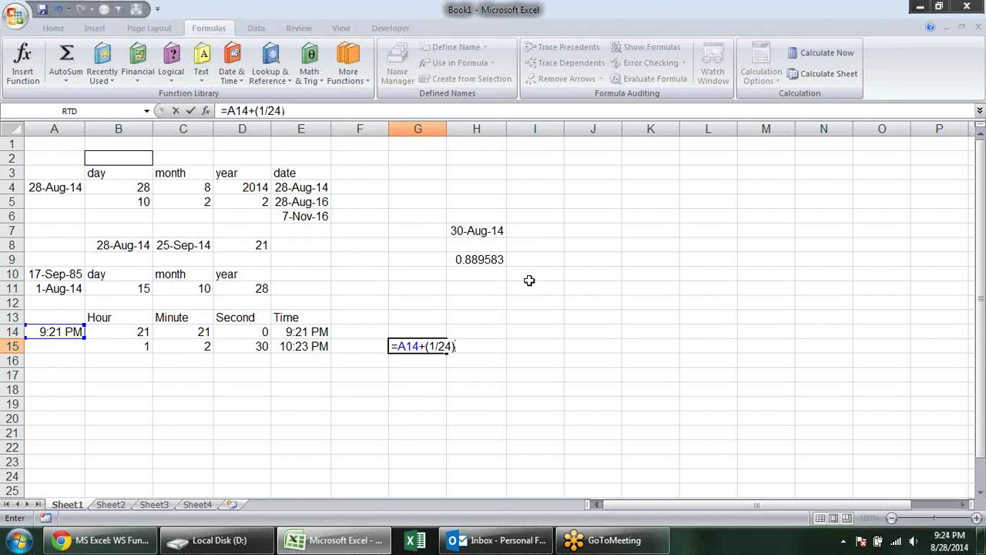
{"action": "key", "text": "Return"}
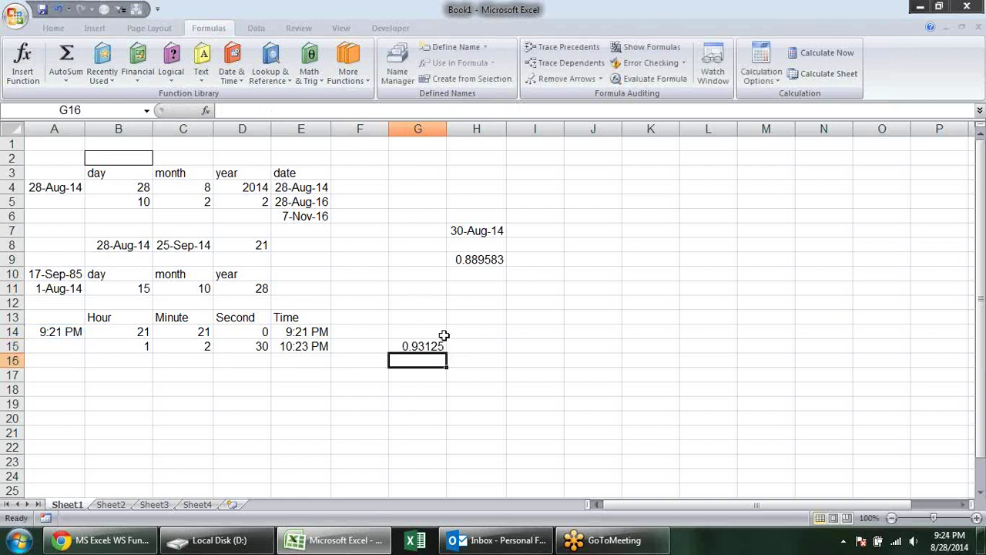
{"action": "left_click", "coordinate": [441, 344]}
{"action": "key", "text": "ctrl+shift+2"}
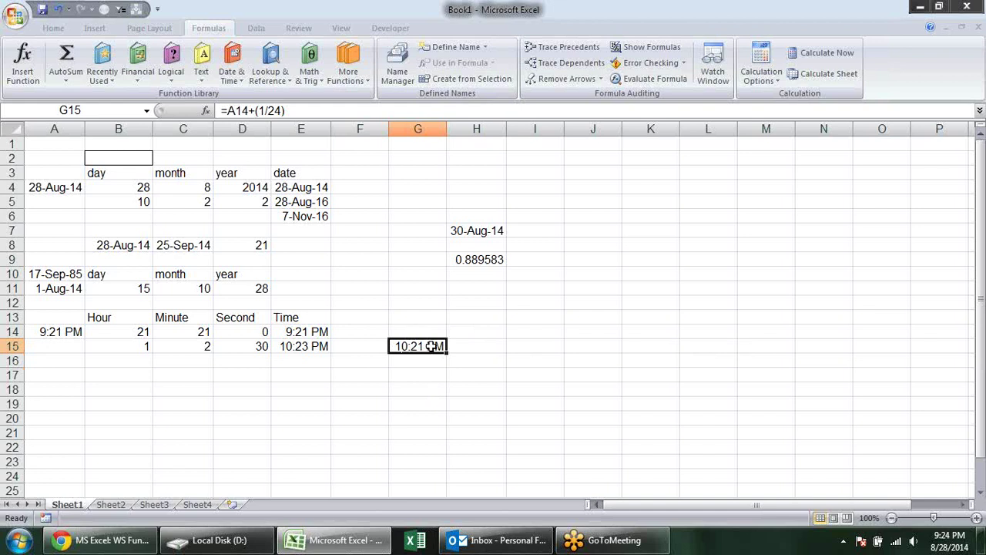
Edit G15 to =A14+(2/(24*60)) to add two minutes instead
{"action": "double_click", "coordinate": [424, 346]}
{"action": "key", "text": "Left"}
{"action": "key", "text": "Left"}
{"action": "key", "text": "Left"}
{"action": "type", "text": "(24"}
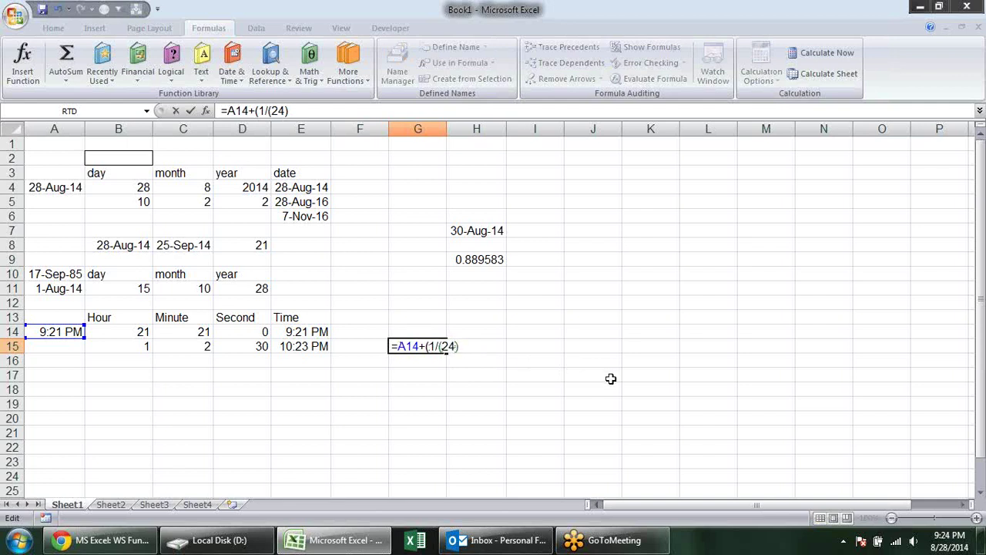
{"action": "type", "text": "*60)"}
{"action": "key", "text": "Left"}
{"action": "key", "text": "Left"}
{"action": "key", "text": "Left"}
{"action": "key", "text": "Left"}
{"action": "key", "text": "Left"}
{"action": "key", "text": "Left"}
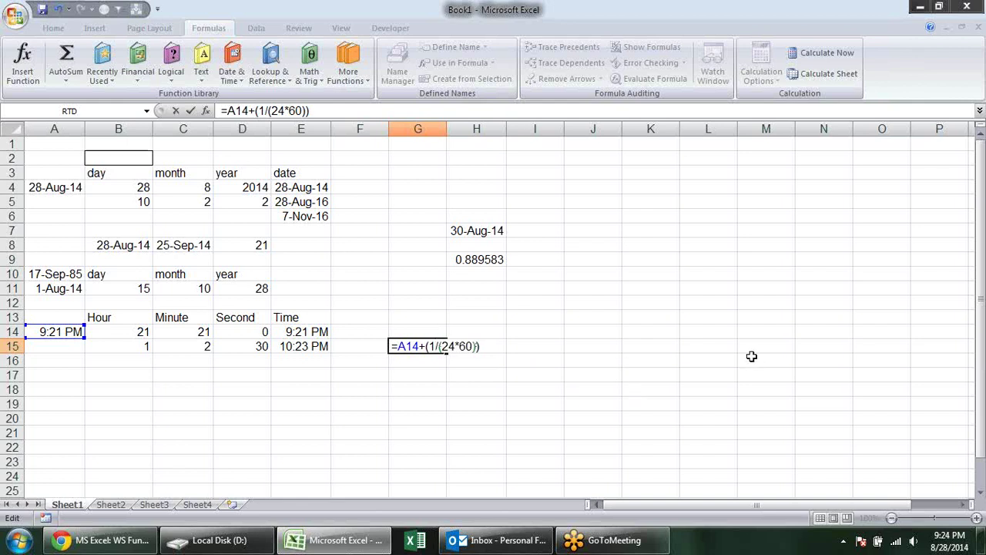
{"action": "key", "text": "BackSpace"}
{"action": "type", "text": "2"}
{"action": "key", "text": "Return"}
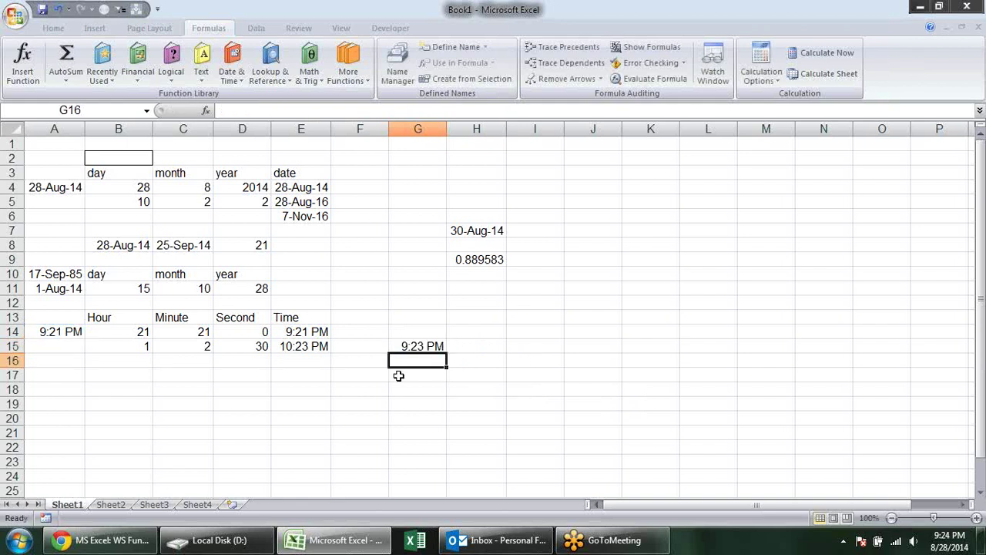
{"action": "left_click", "coordinate": [428, 346]}
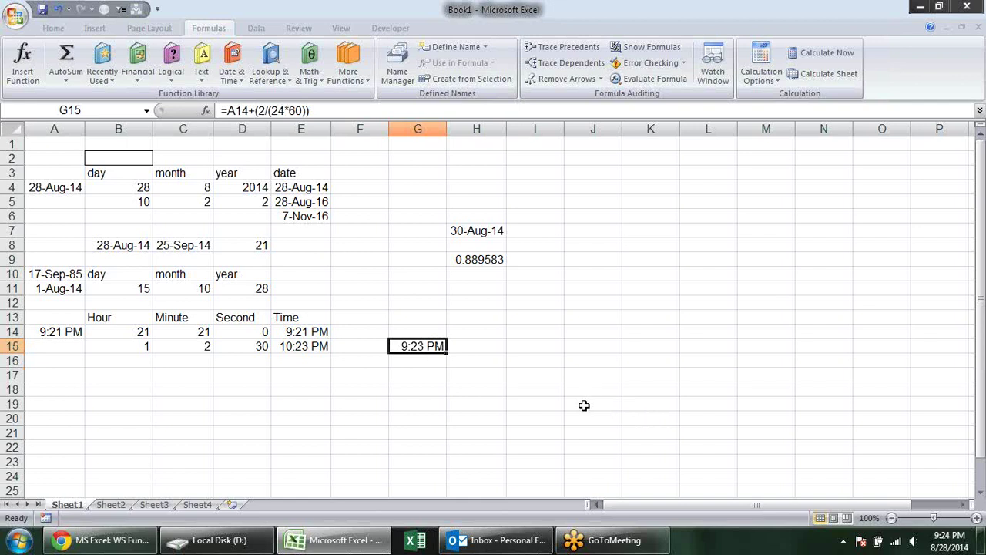
Change G15 to =A14+(2/(24*60*60)) to add two seconds
{"action": "key", "text": "F2"}
{"action": "key", "text": "Left"}
{"action": "key", "text": "Left"}
{"action": "type", "text": "*60"}
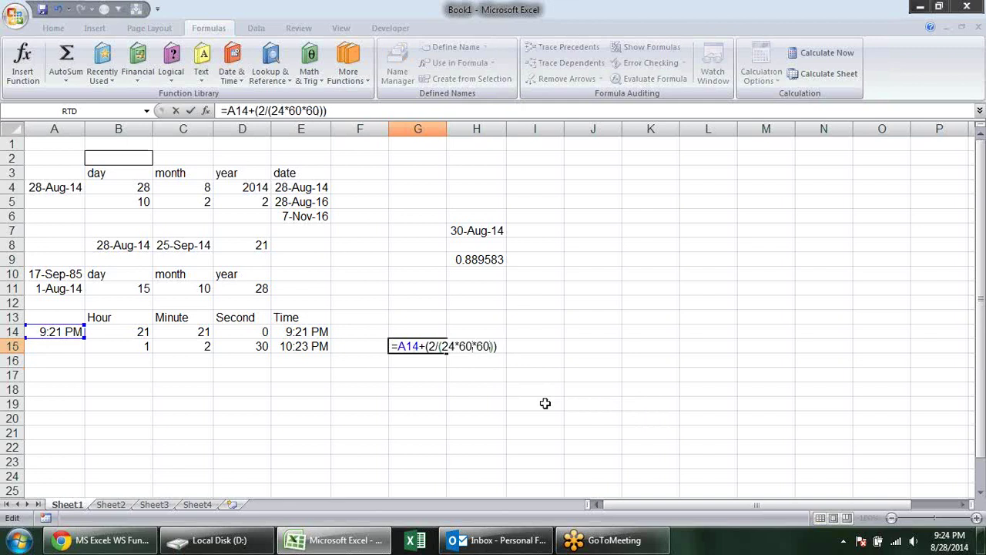
{"action": "key", "text": "Return"}
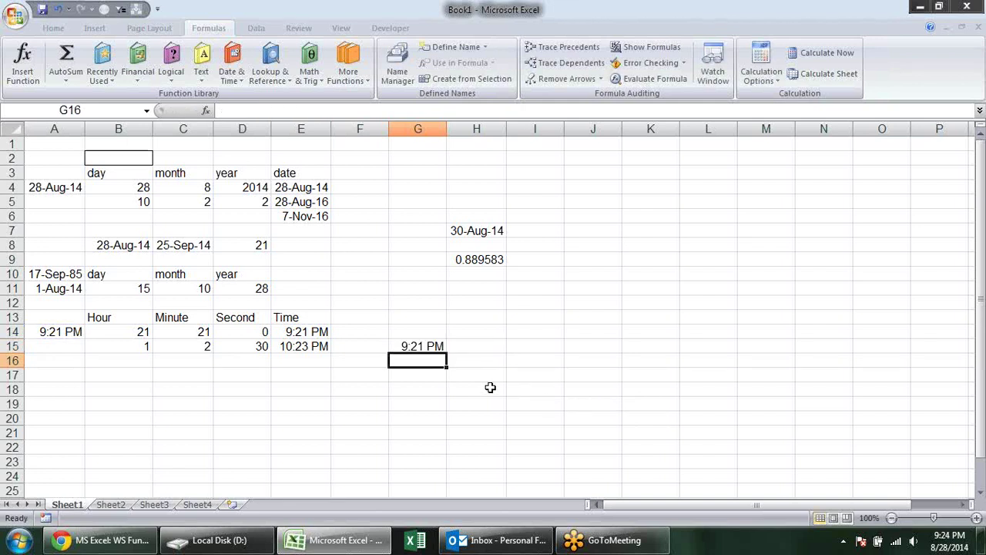
{"action": "left_click", "coordinate": [420, 336]}
{"action": "left_click", "coordinate": [427, 345]}
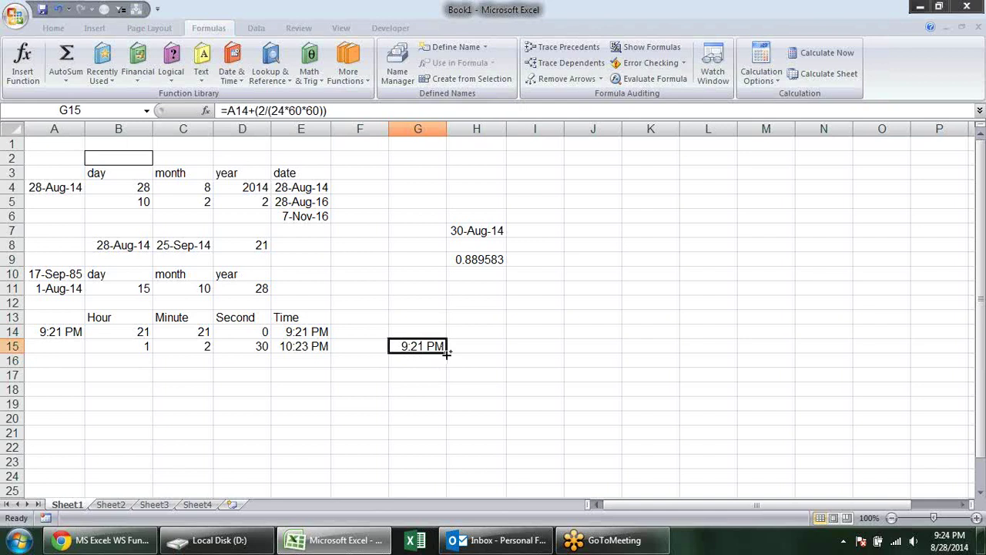
Apply the custom h:mm:ss AM/PM format to G15 so it reads 9:21:02 PM
{"action": "key", "text": "ctrl+1"}
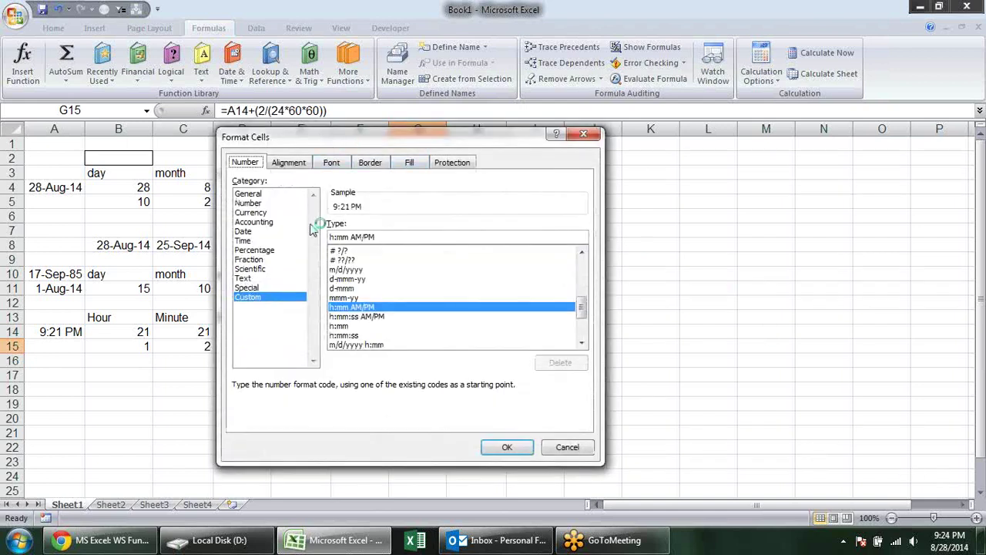
{"action": "left_click", "coordinate": [374, 326]}
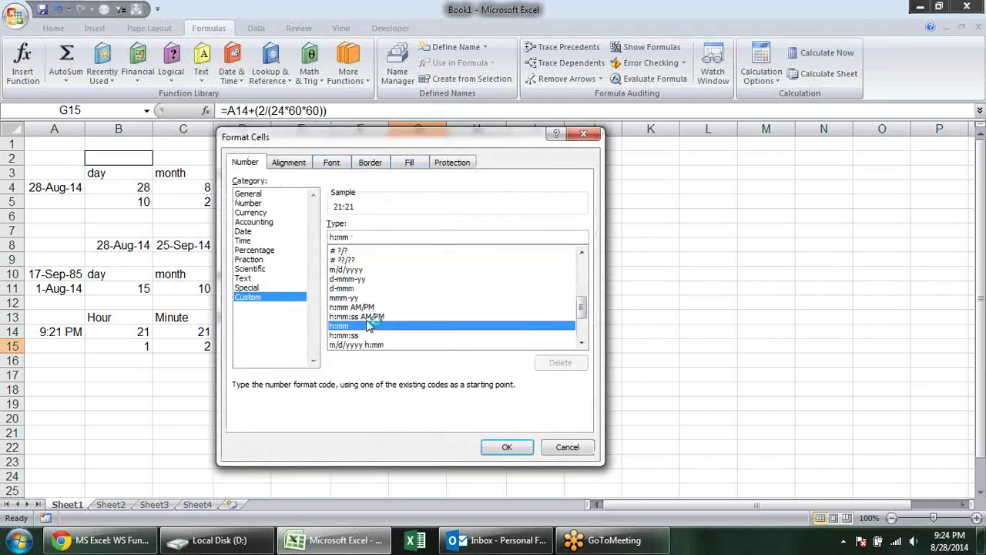
{"action": "left_click", "coordinate": [378, 316]}
{"action": "left_click", "coordinate": [509, 449]}
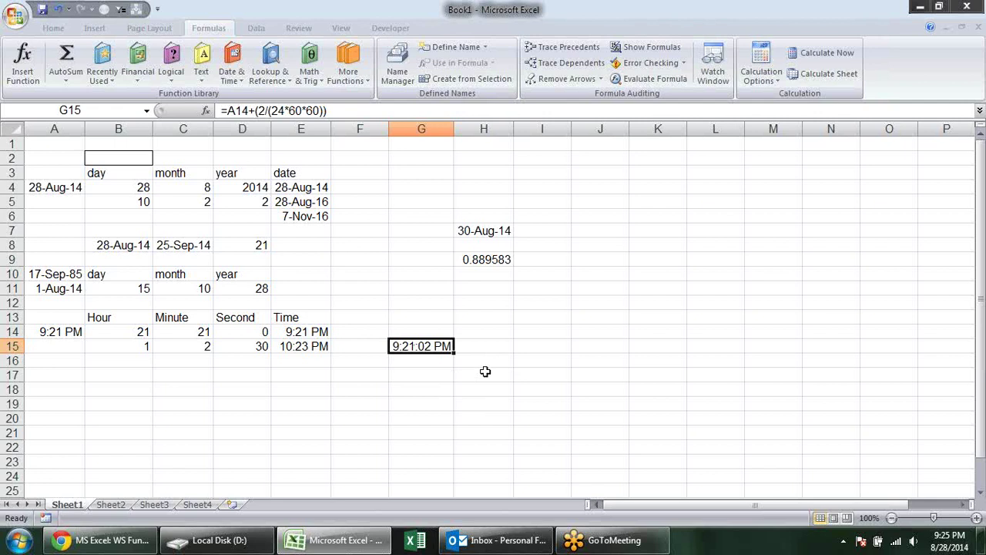
{"action": "double_click", "coordinate": [443, 346]}
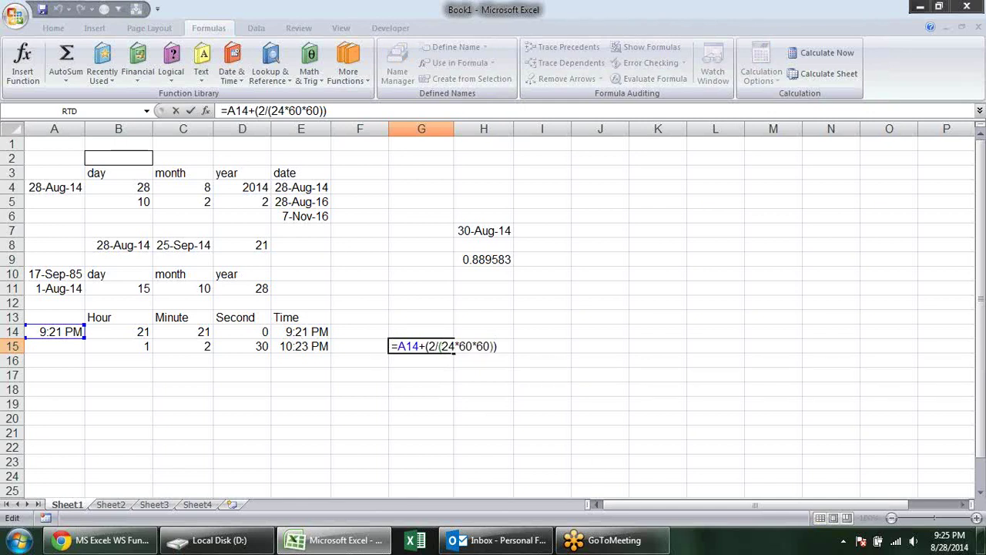
Commit =A14+(2/(24*60*60)) in G15, then browse and close the Date & Time function list
{"action": "key", "text": "Return"}
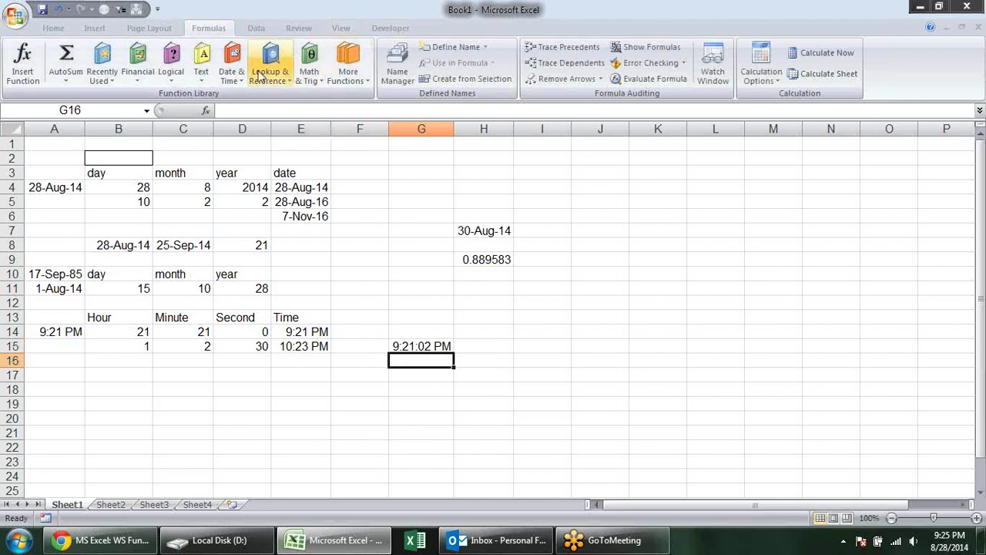
{"action": "left_click", "coordinate": [231, 73]}
{"action": "left_click_drag", "start_coordinate": [329, 155], "coordinate": [327, 192]}
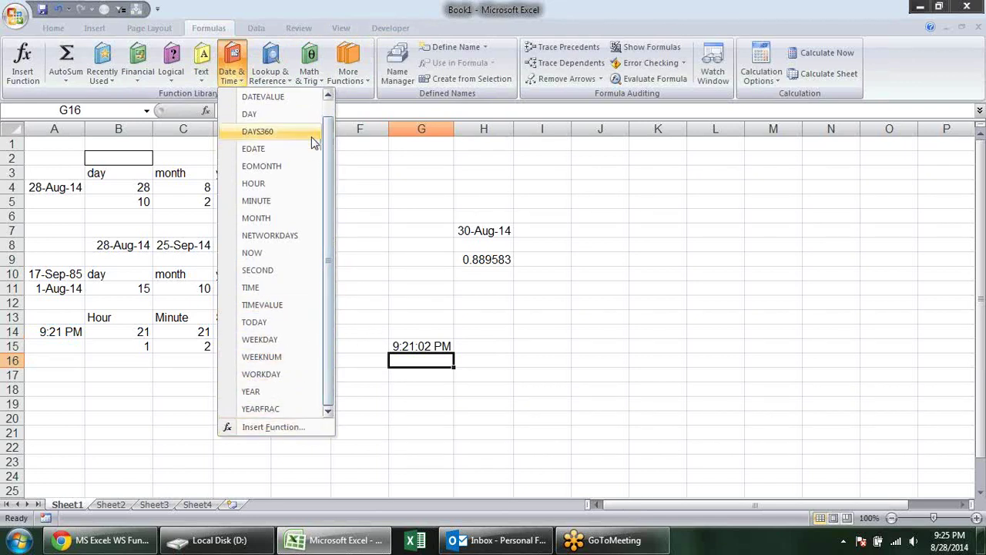
{"action": "left_click_drag", "start_coordinate": [326, 185], "coordinate": [351, 144]}
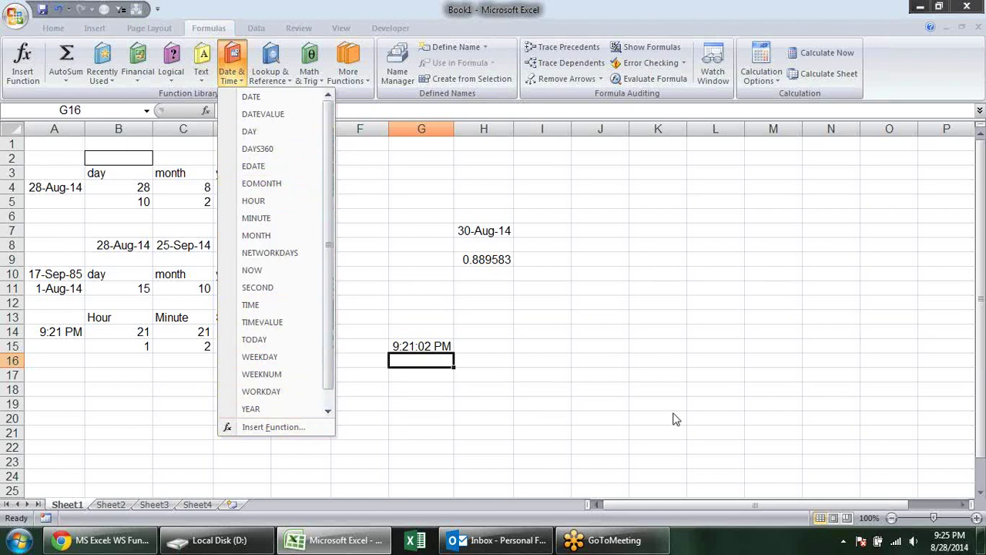
{"action": "left_click", "coordinate": [540, 362]}
{"action": "left_click", "coordinate": [372, 376]}
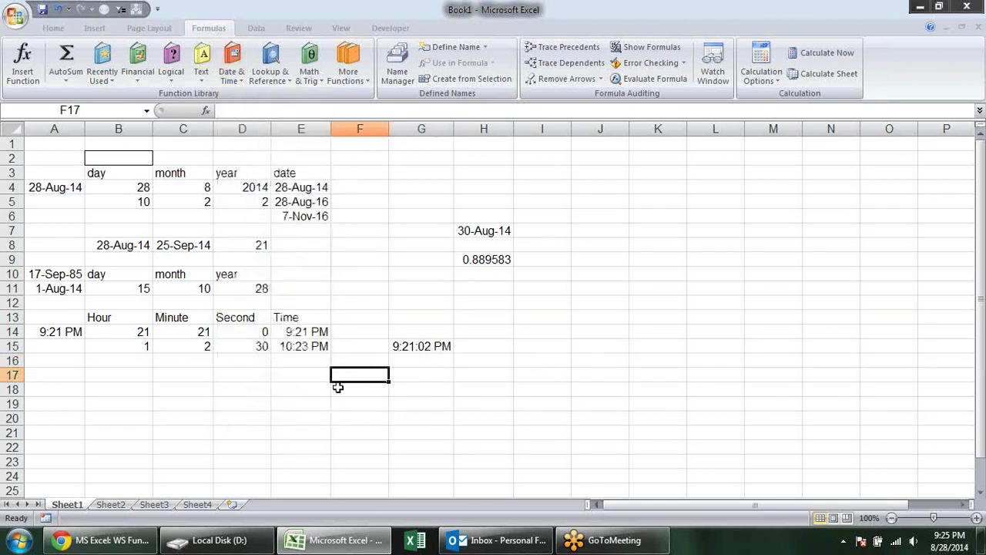
Select cell B17 to start a new header
{"action": "left_click", "coordinate": [248, 376]}
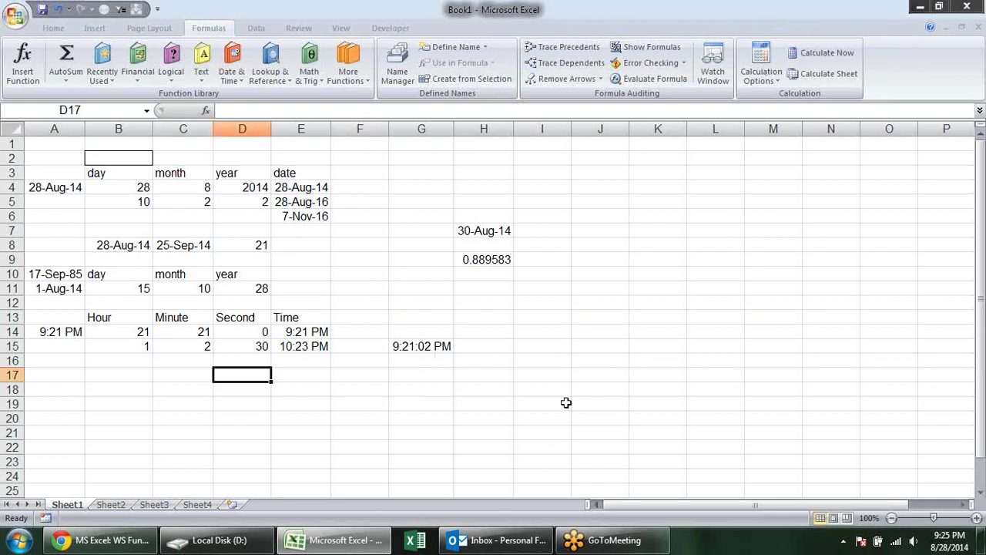
{"action": "left_click", "coordinate": [351, 390]}
{"action": "left_click", "coordinate": [144, 375]}
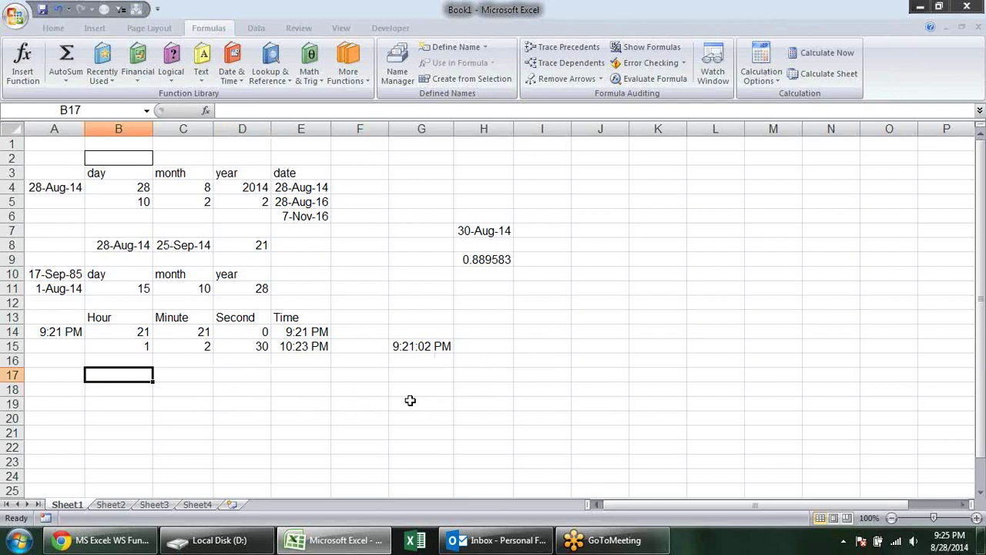
Enter the headers 'In time' in B17 and 'Out Tim' in C17
{"action": "type", "text": "In time"}
{"action": "key", "text": "Tab"}
{"action": "type", "text": "OUI"}
{"action": "key", "text": "BackSpace"}
{"action": "key", "text": "BackSpace"}
{"action": "type", "text": "ut Tim"}
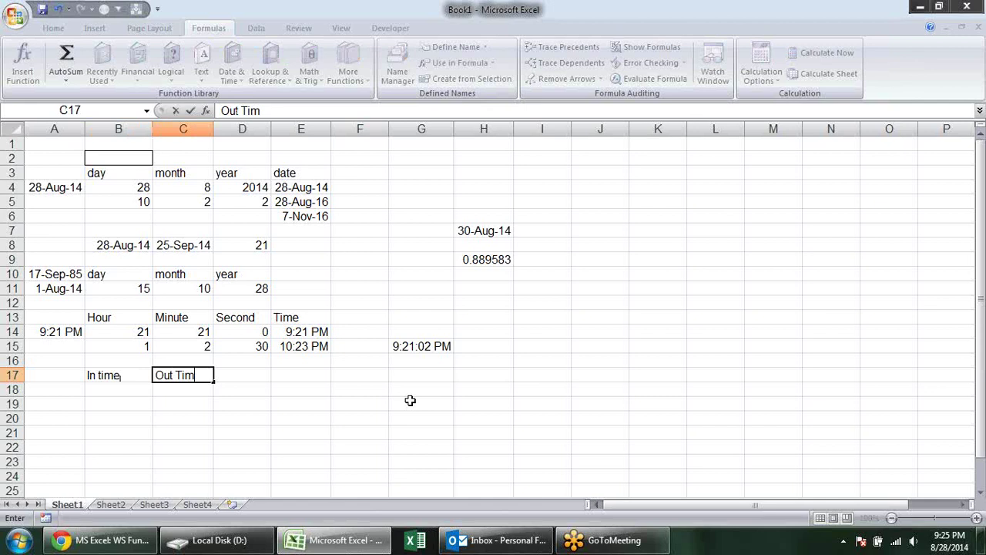
{"action": "key", "text": "Tab"}
{"action": "key", "text": "Down"}
{"action": "key", "text": "Left"}
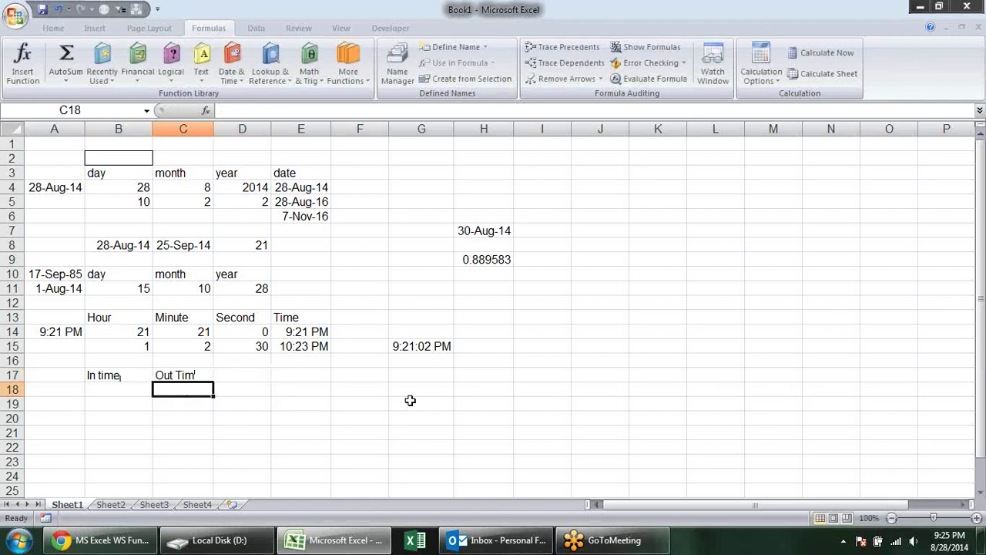
{"action": "key", "text": "Left"}
Enter 8:55 AM / 9:15 PM in row 18 and 9:10 AM / 10:10 PM in row 19
{"action": "type", "text": "8:"}
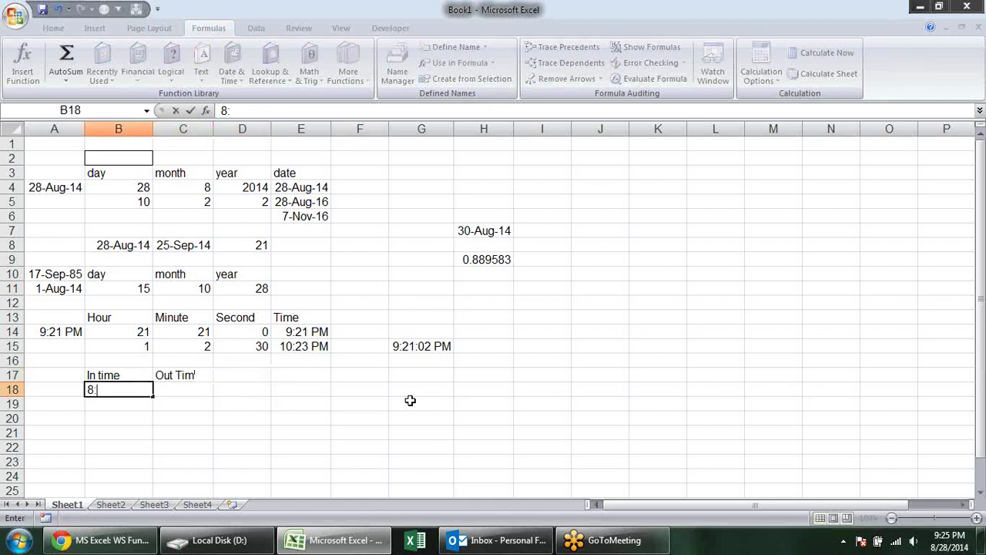
{"action": "type", "text": "55 a"}
{"action": "key", "text": "Tab"}
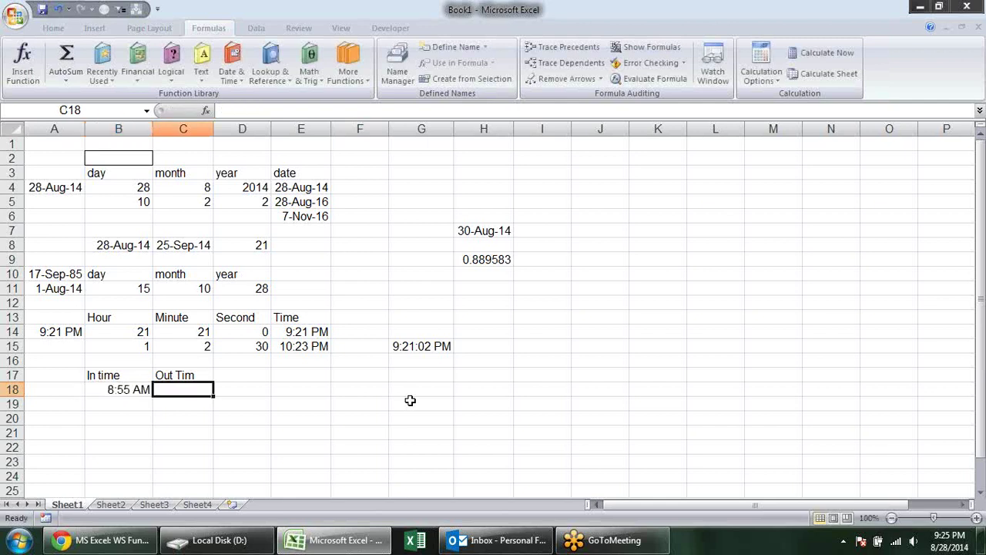
{"action": "type", "text": "9:15 pm"}
{"action": "key", "text": "Return"}
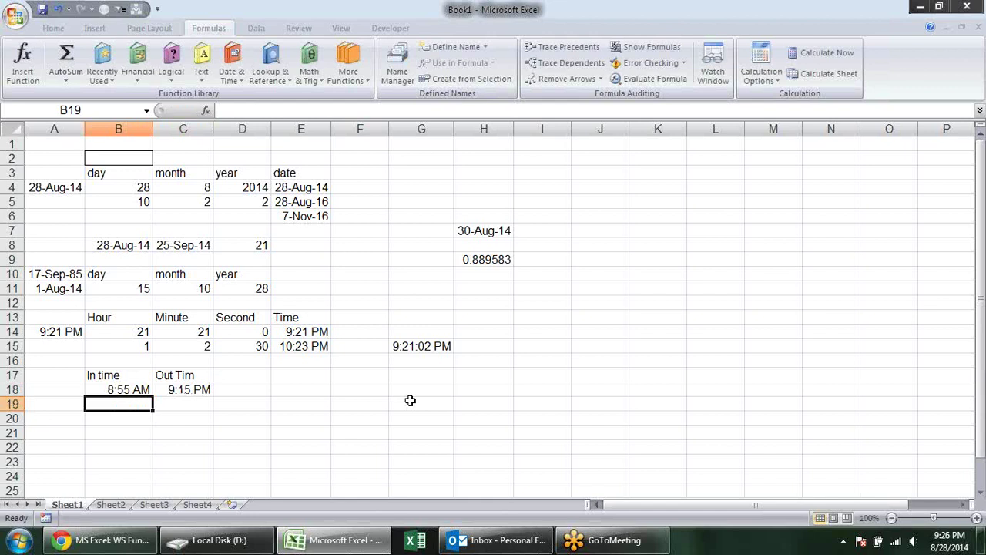
{"action": "type", "text": "9:"}
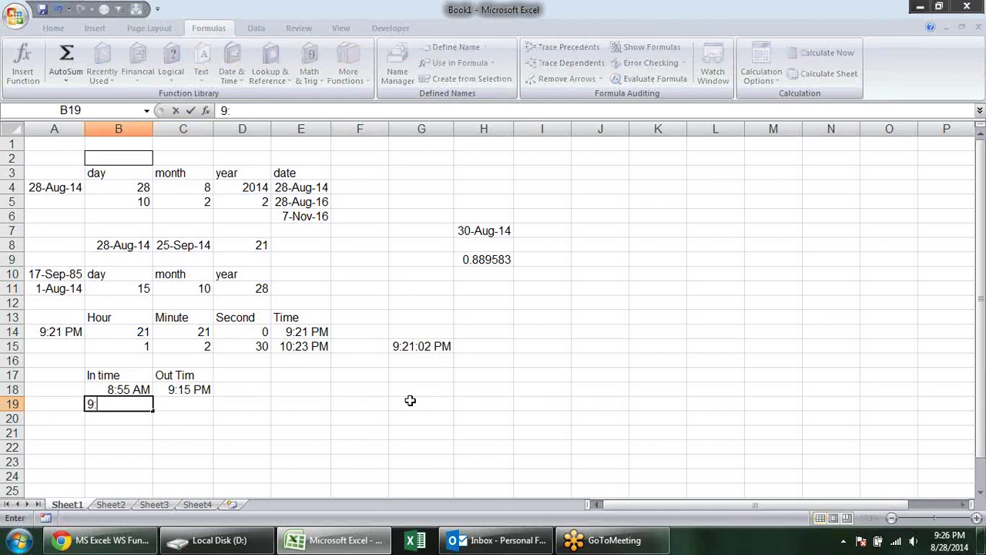
{"action": "type", "text": "10"}
{"action": "type", "text": " AM"}
{"action": "key", "text": "Tab"}
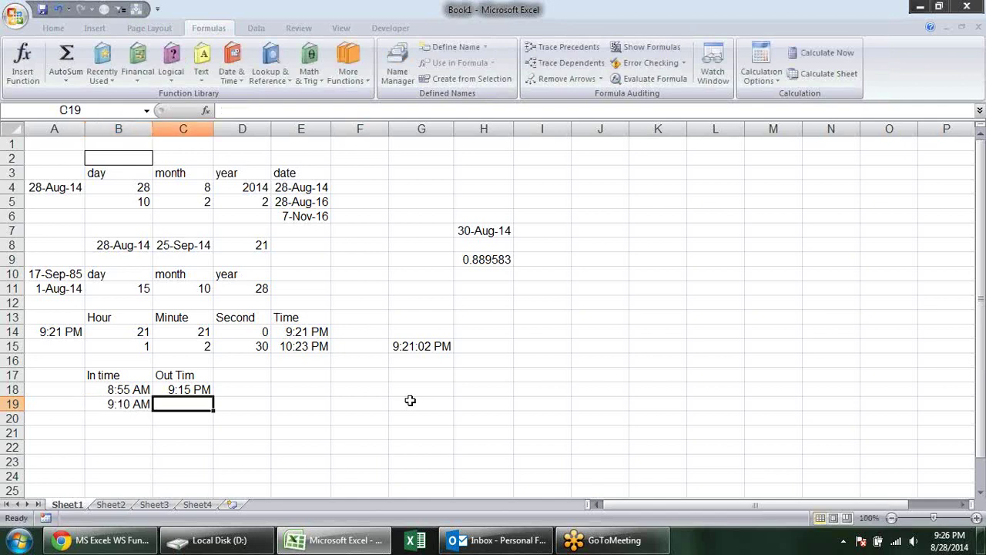
{"action": "type", "text": "10:10 pm"}
{"action": "key", "text": "Return"}
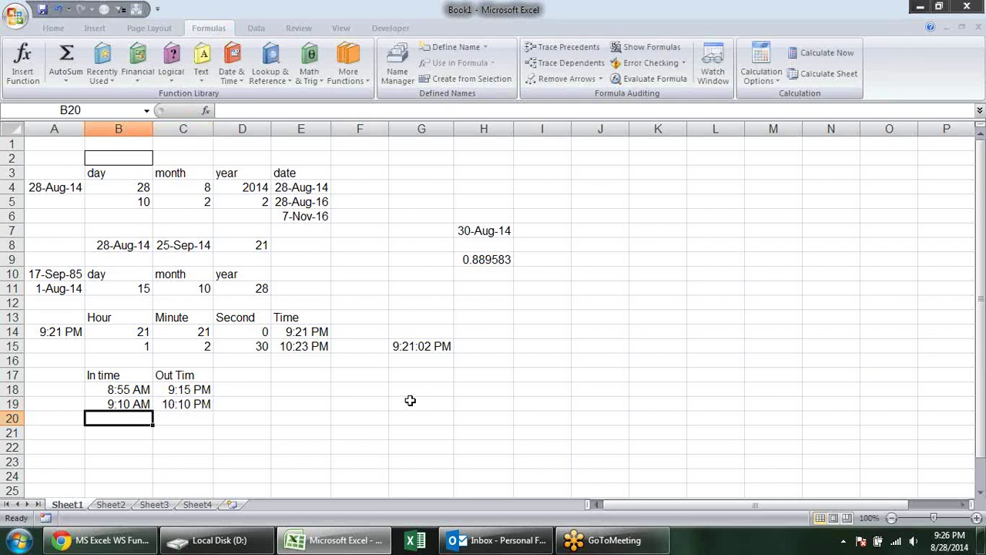
{"action": "key", "text": "Up"}
{"action": "key", "text": "Up"}
{"action": "key", "text": "Right"}
{"action": "key", "text": "Right"}
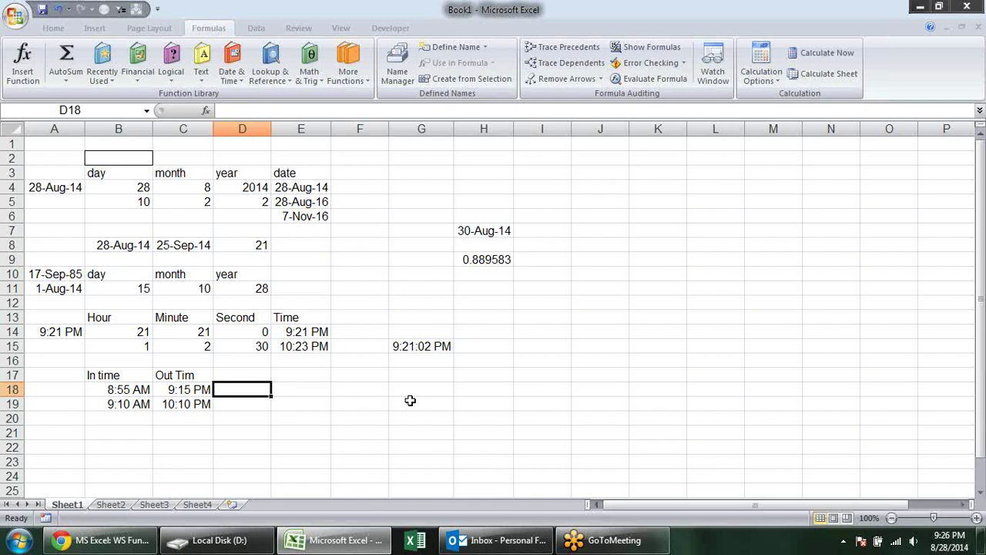
Add the header OT in D17
{"action": "key", "text": "Up"}
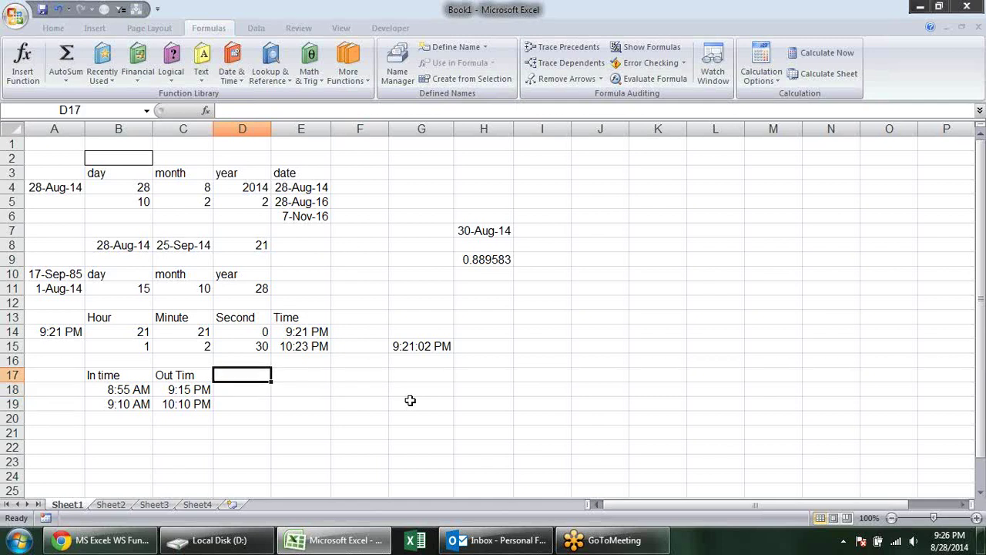
{"action": "type", "text": "OT"}
{"action": "key", "text": "Return"}
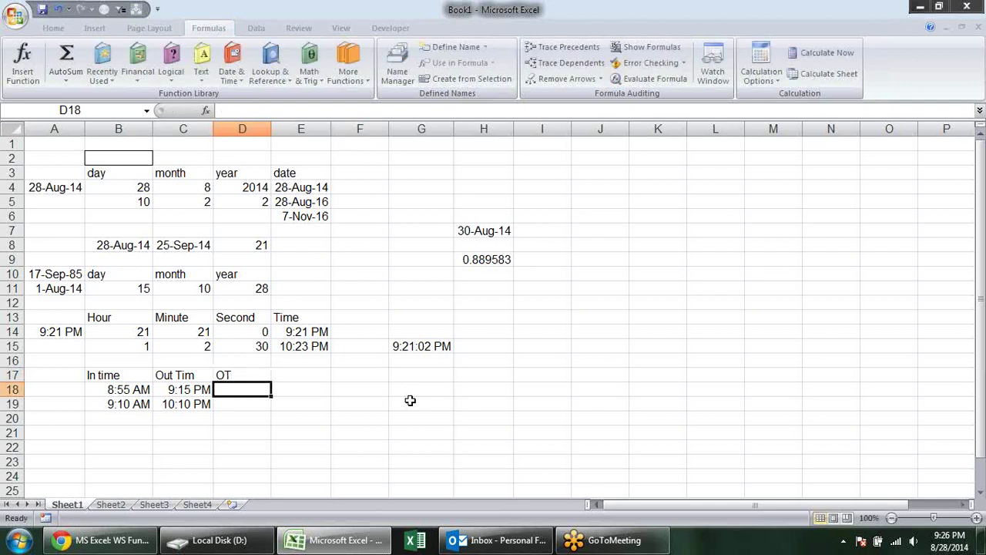
Enter =C18-B18 in D18, giving 12:20 PM
{"action": "type", "text": "="}
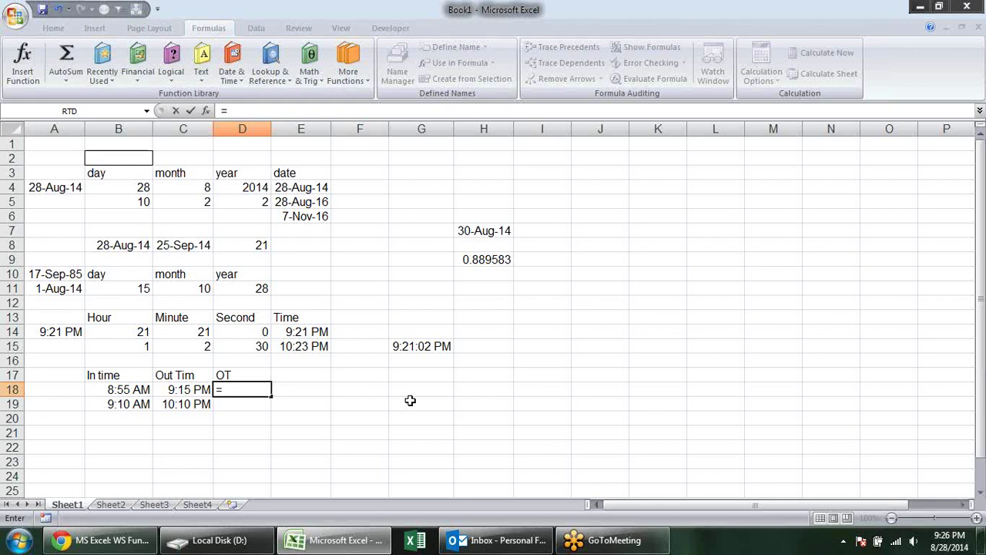
{"action": "key", "text": "Escape"}
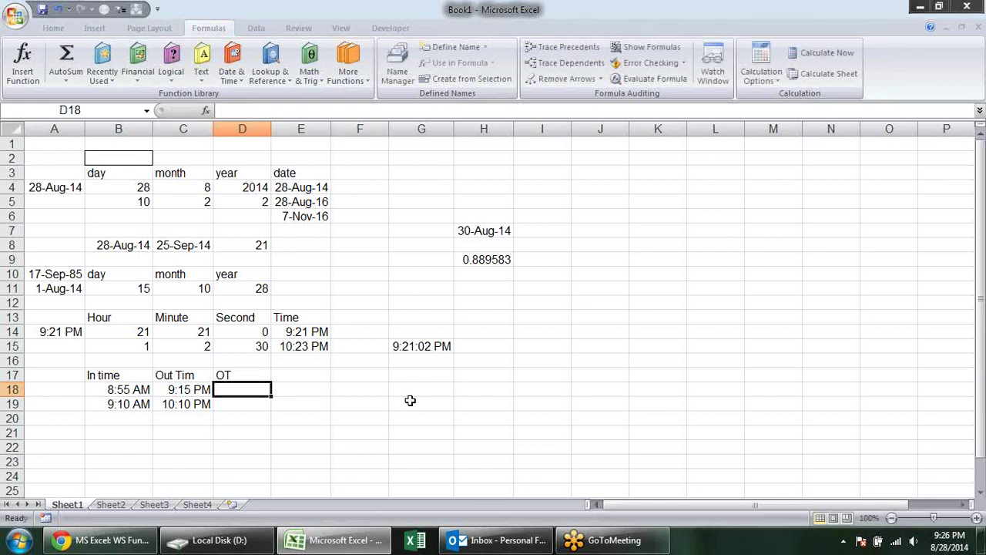
{"action": "type", "text": "="}
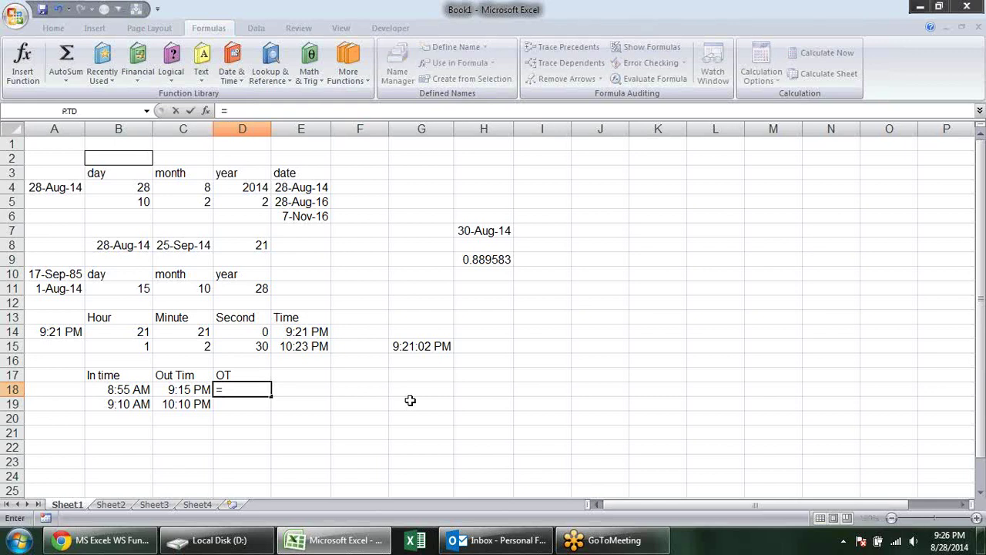
{"action": "key", "text": "Left"}
{"action": "type", "text": "-"}
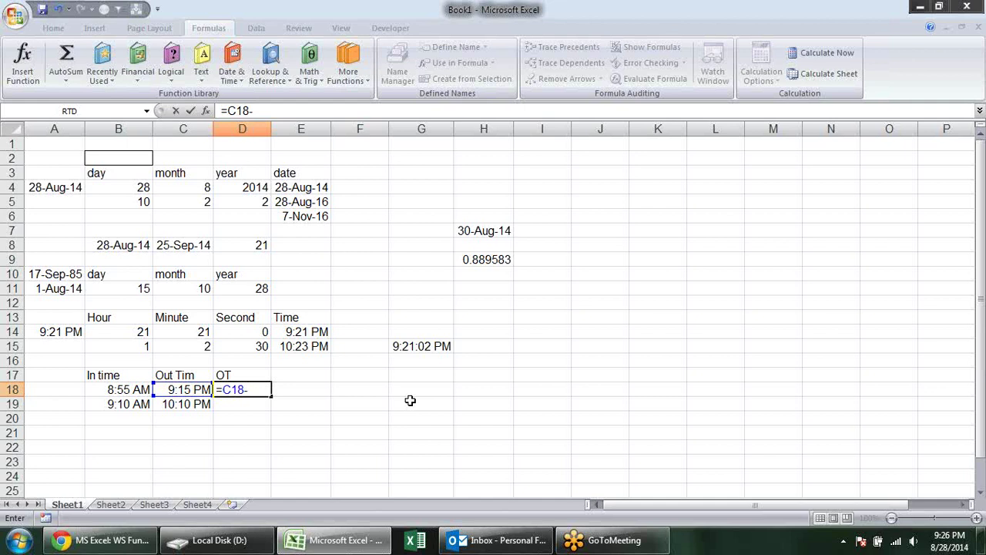
{"action": "key", "text": "Left"}
{"action": "key", "text": "Left"}
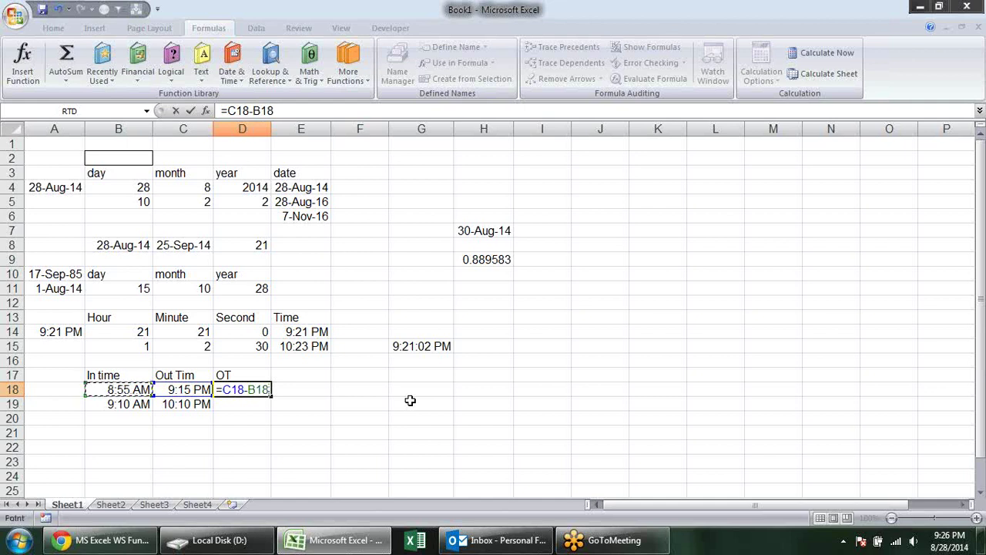
{"action": "key", "text": "Return"}
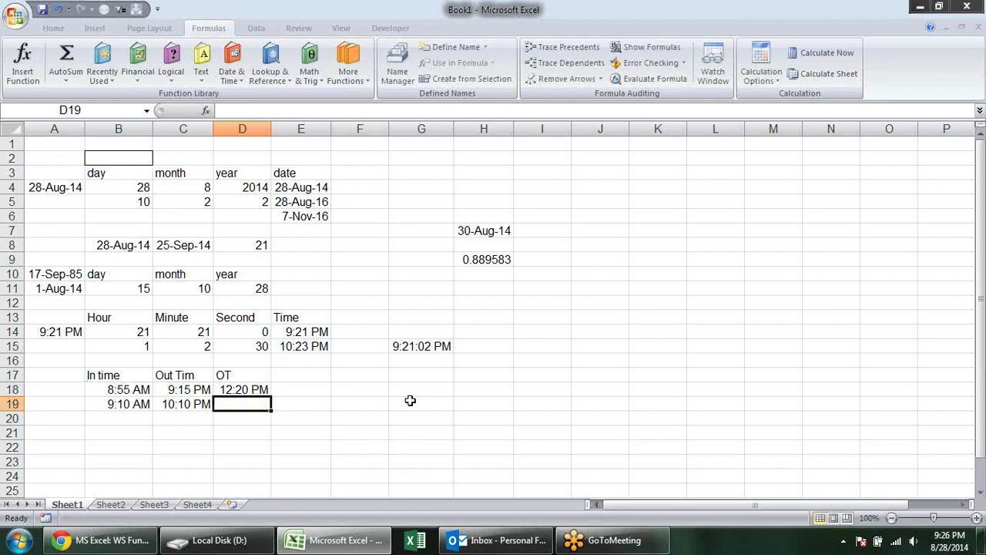
{"action": "key", "text": "Up"}
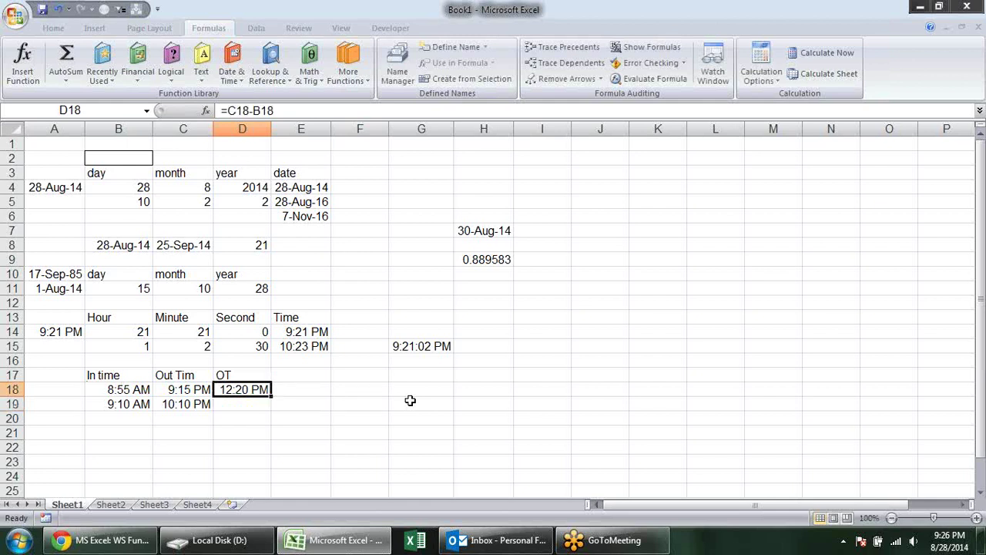
Format D18 with custom h:mm and fill it down to D19, showing 12:20 and 13:00
{"action": "left_click", "coordinate": [53, 27]}
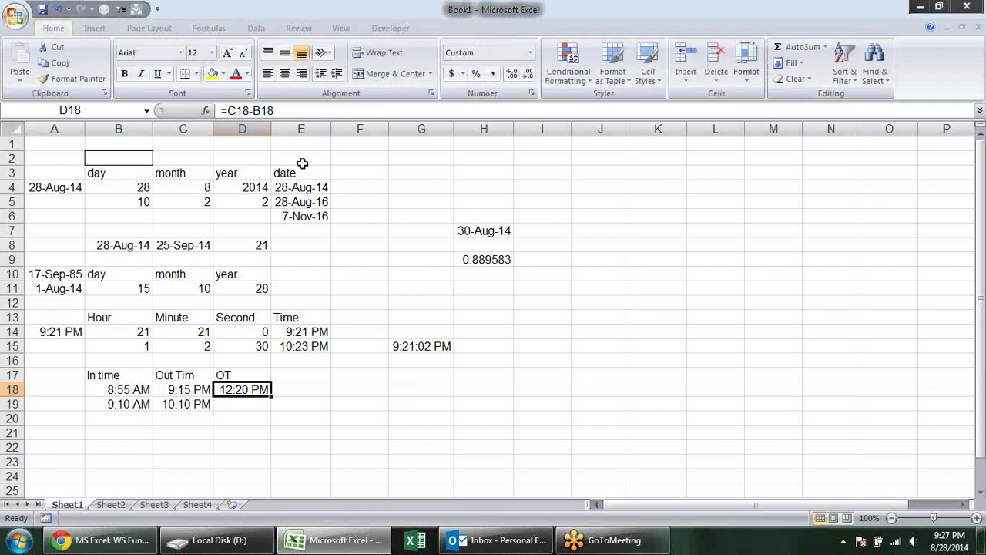
{"action": "left_click", "coordinate": [532, 92]}
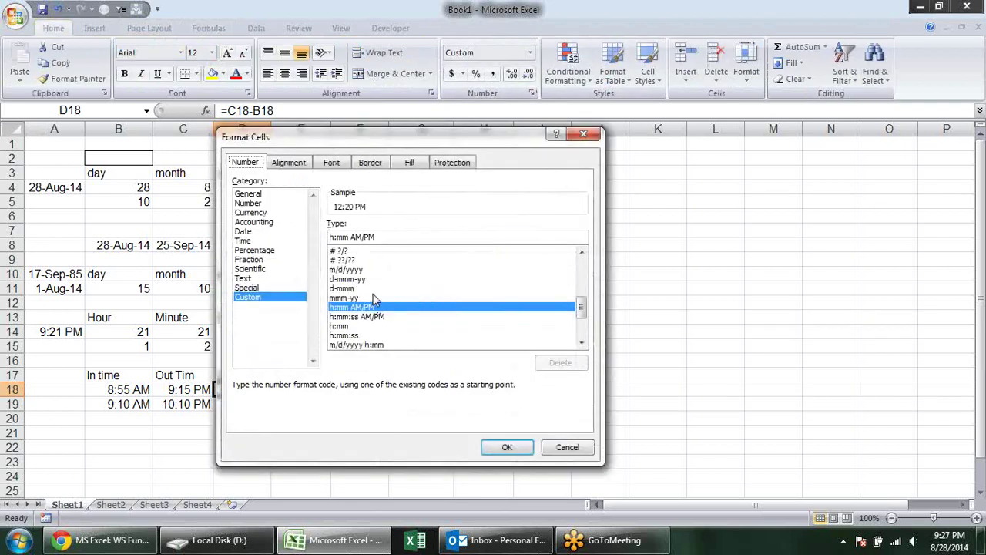
{"action": "left_click", "coordinate": [395, 237]}
{"action": "key", "text": "BackSpace"}
{"action": "key", "text": "BackSpace"}
{"action": "key", "text": "BackSpace"}
{"action": "key", "text": "BackSpace"}
{"action": "key", "text": "BackSpace"}
{"action": "key", "text": "BackSpace"}
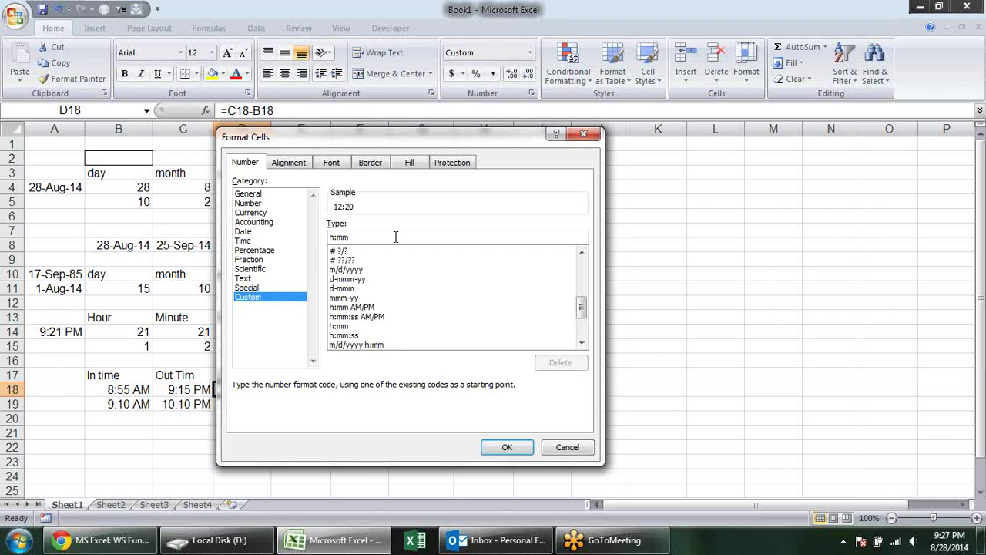
{"action": "key", "text": "Return"}
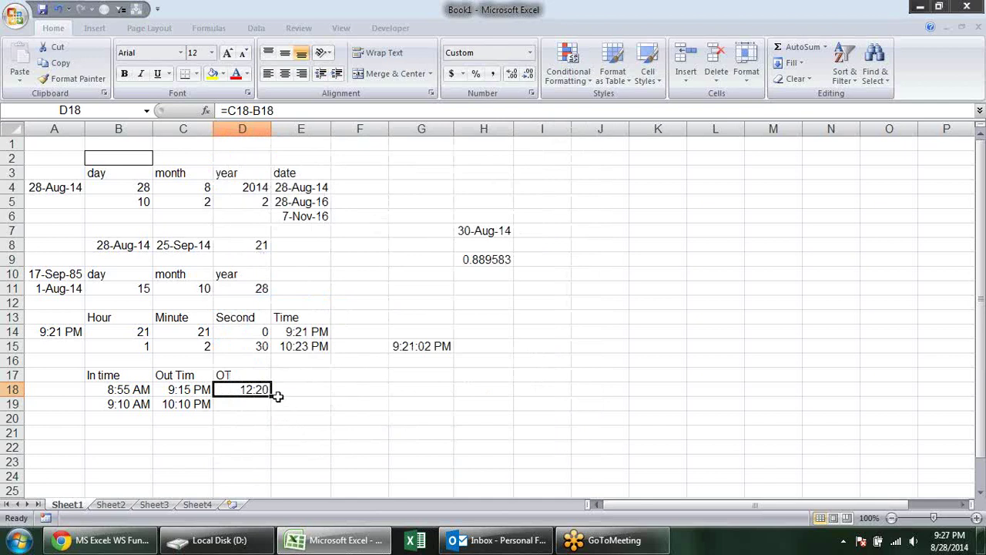
{"action": "left_click_drag", "start_coordinate": [272, 396], "coordinate": [275, 411]}
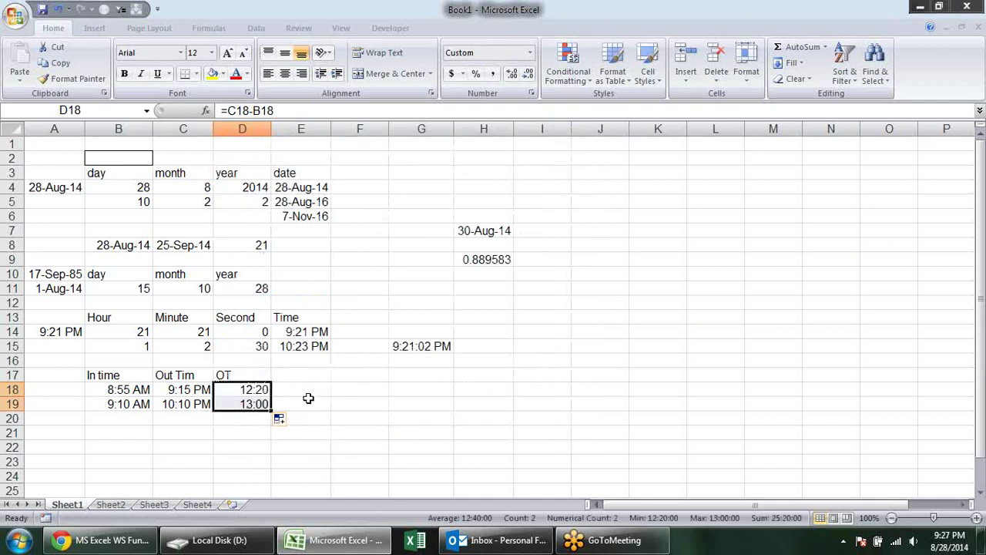
{"action": "left_click", "coordinate": [307, 398]}
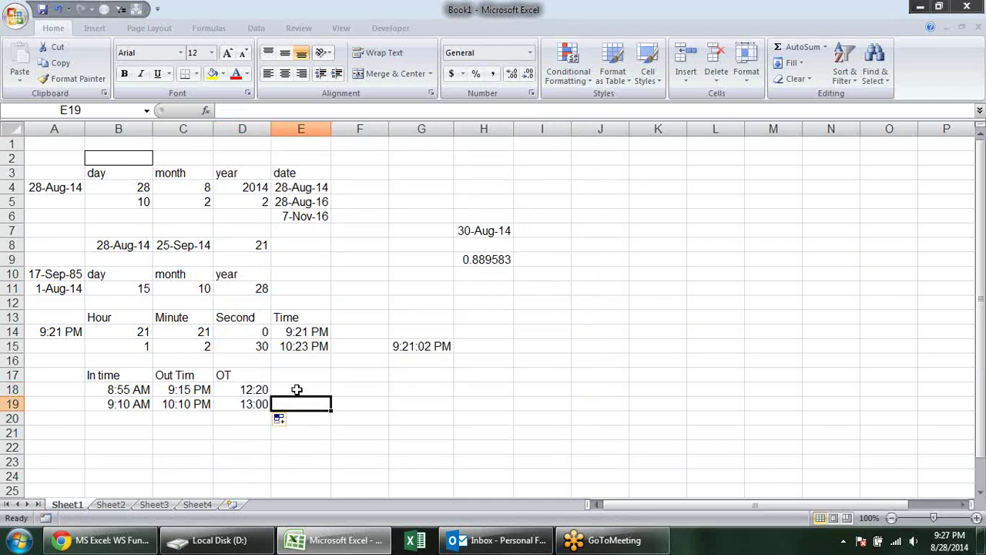
Enter =D18-8 in E18 and copy it down into E19
{"action": "left_click", "coordinate": [296, 390]}
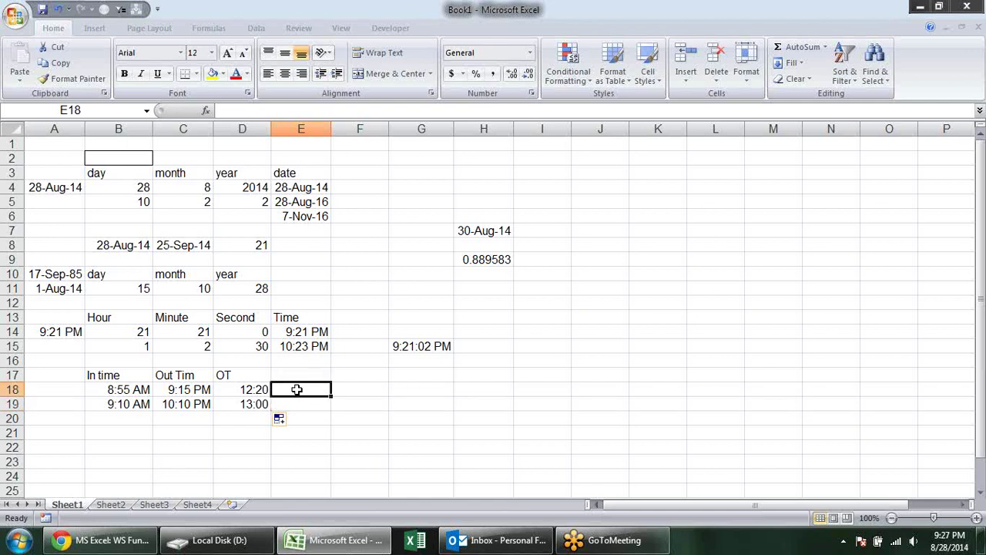
{"action": "type", "text": "="}
{"action": "key", "text": "Left"}
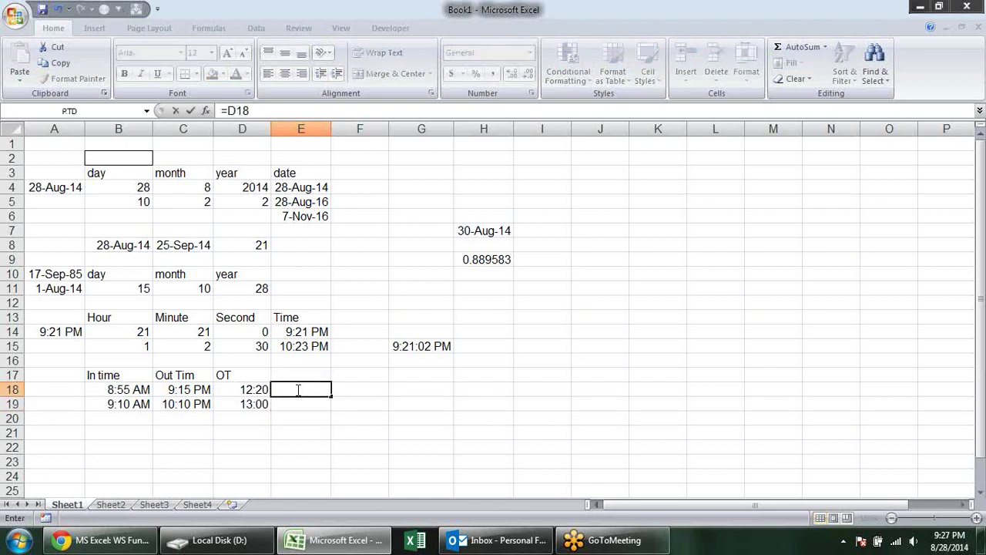
{"action": "type", "text": "=8"}
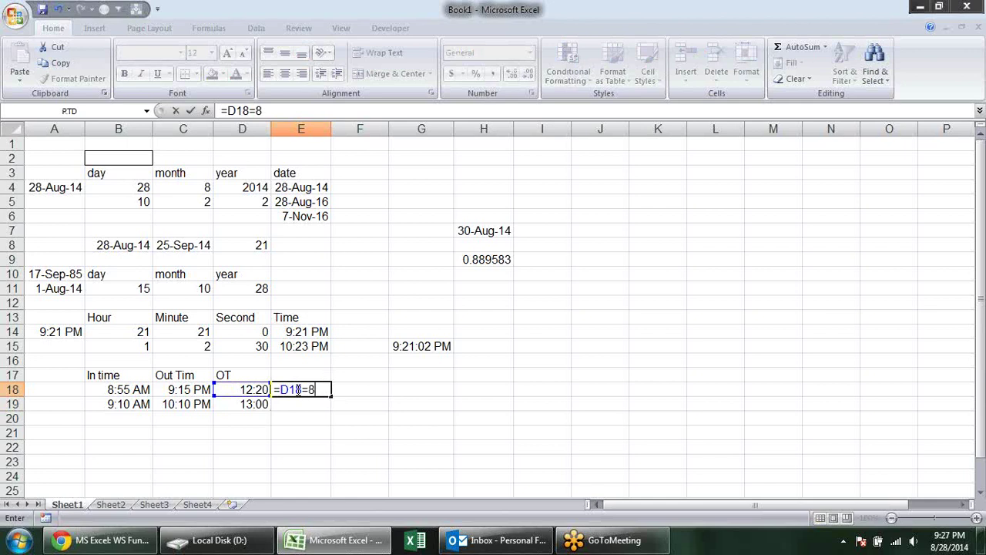
{"action": "key", "text": "BackSpace"}
{"action": "key", "text": "BackSpace"}
{"action": "type", "text": "-"}
{"action": "type", "text": "8"}
{"action": "key", "text": "Return"}
{"action": "key", "text": "ctrl+d"}
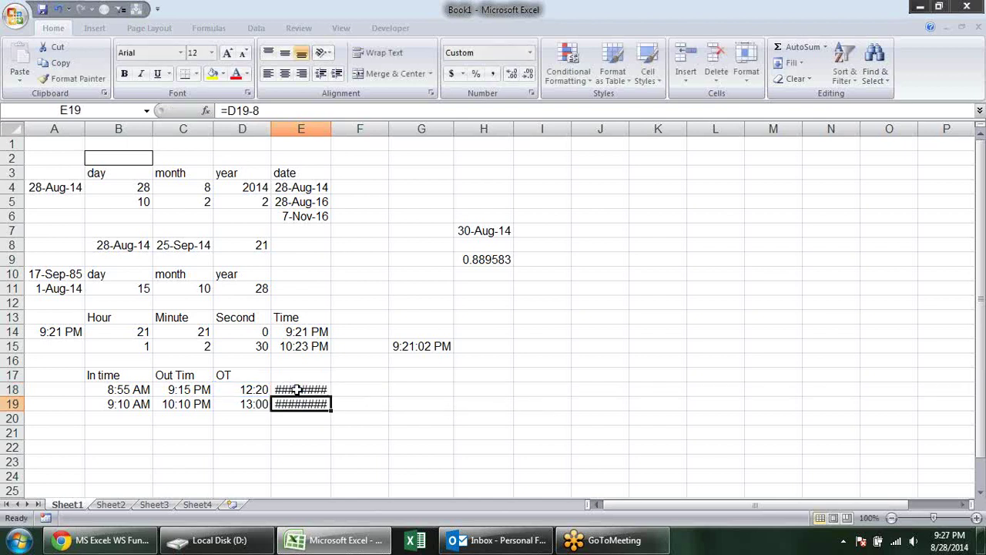
Correct E18 to =D18-(8/24) and fill it down to E19, giving 4:20 and 5:00
{"action": "double_click", "coordinate": [297, 390]}
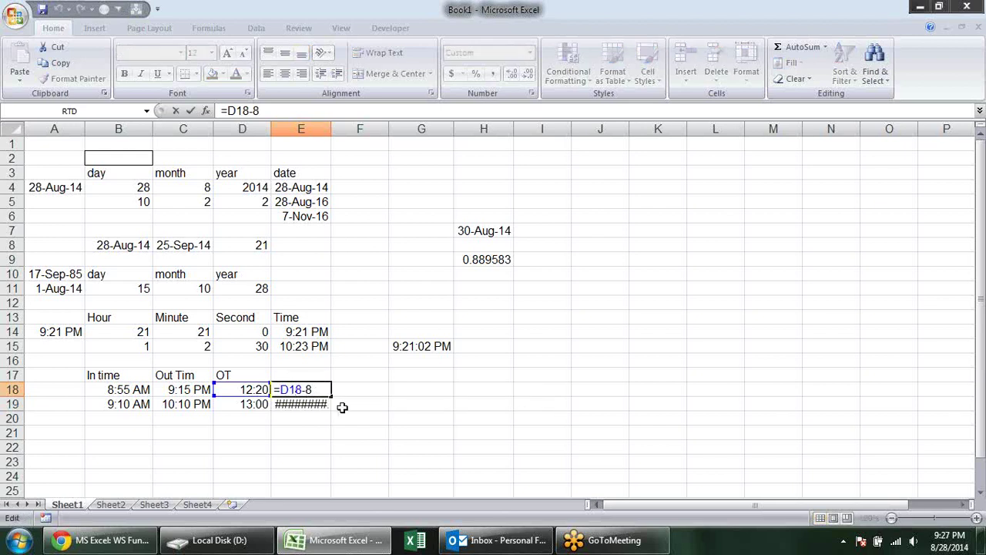
{"action": "left_click", "coordinate": [307, 390]}
{"action": "type", "text": "("}
{"action": "type", "text": "/24)"}
{"action": "key", "text": "Return"}
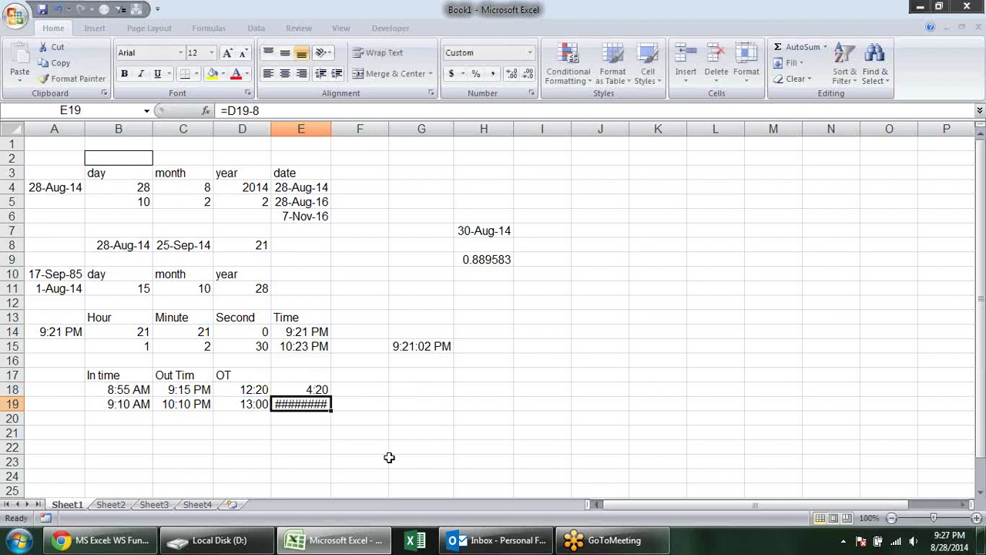
{"action": "left_click", "coordinate": [316, 387]}
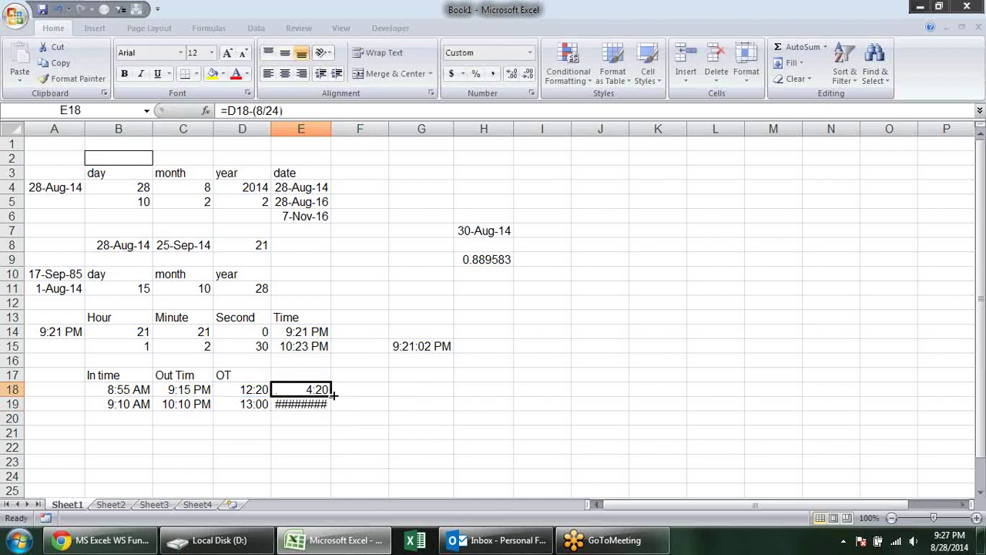
{"action": "left_click_drag", "start_coordinate": [333, 395], "coordinate": [334, 407]}
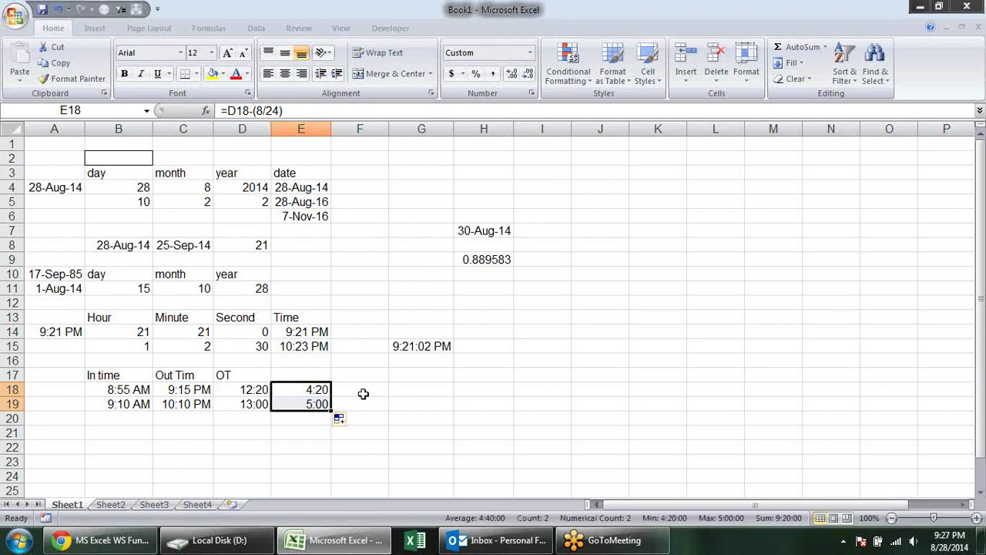
{"action": "left_click", "coordinate": [363, 394]}
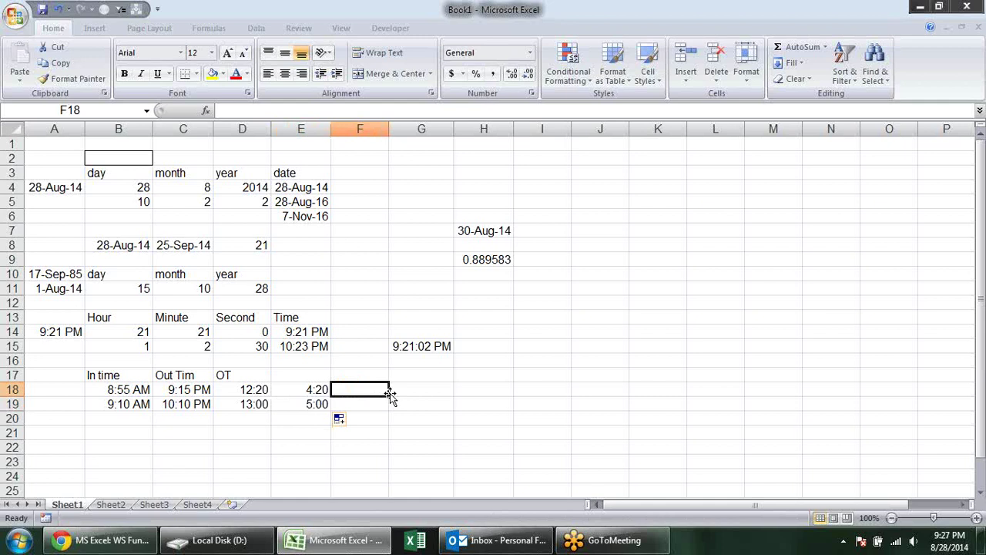
Enter =HOUR(E18) in F18 and copy it to F19, giving 4 and 5
{"action": "type", "text": "=hour"}
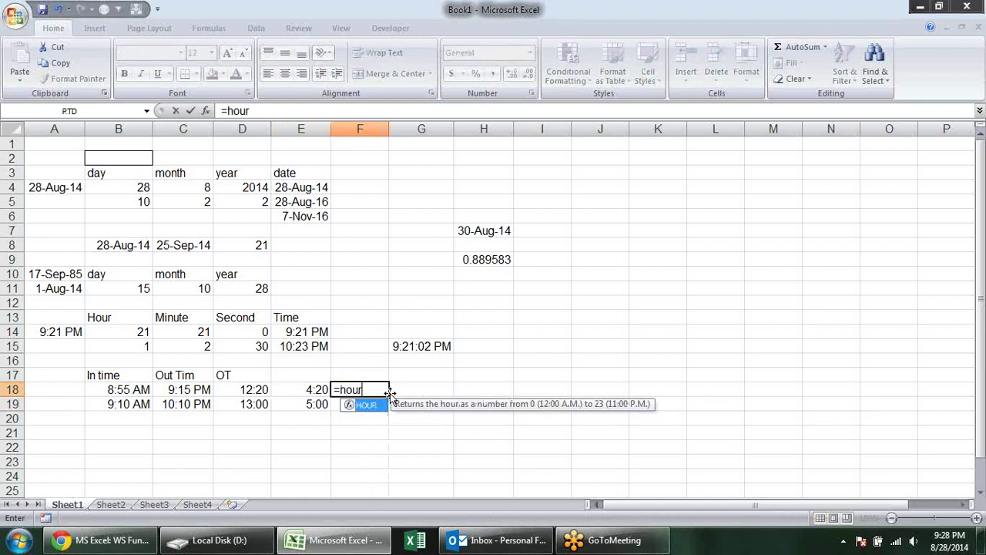
{"action": "key", "text": "Tab"}
{"action": "key", "text": "Left"}
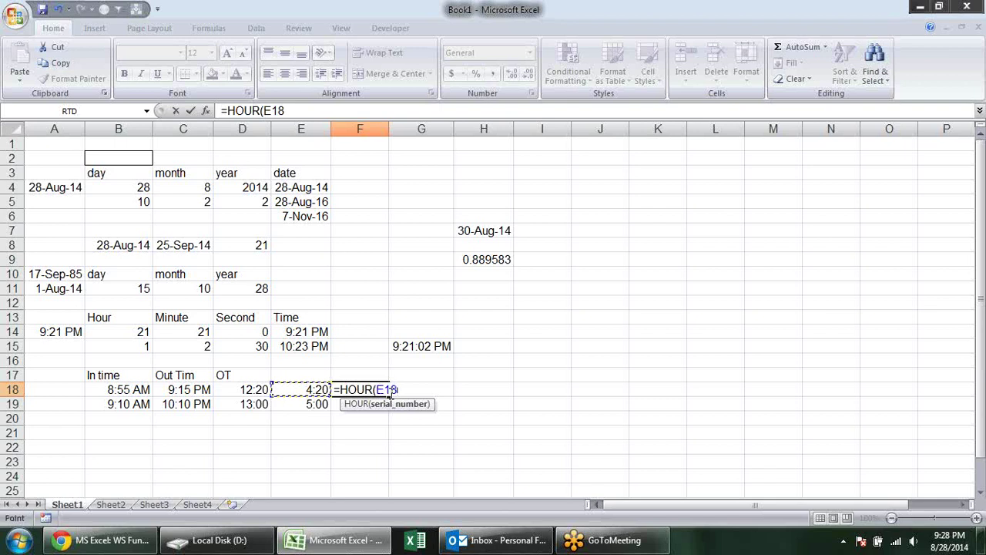
{"action": "key", "text": "Return"}
{"action": "key", "text": "ctrl+d"}
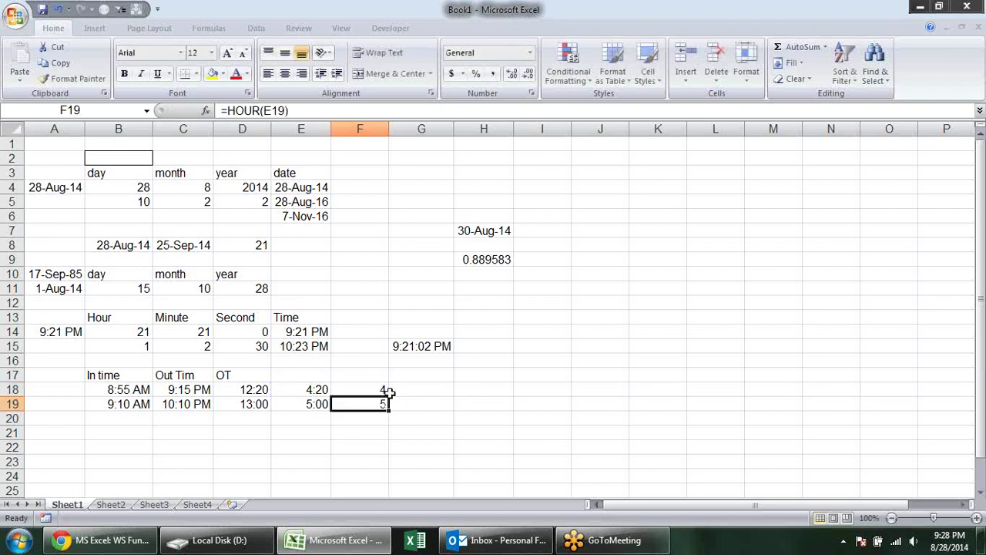
Enter =F18*500 in G18 and copy it to G19, giving 2000 and 2500
{"action": "left_click", "coordinate": [405, 392]}
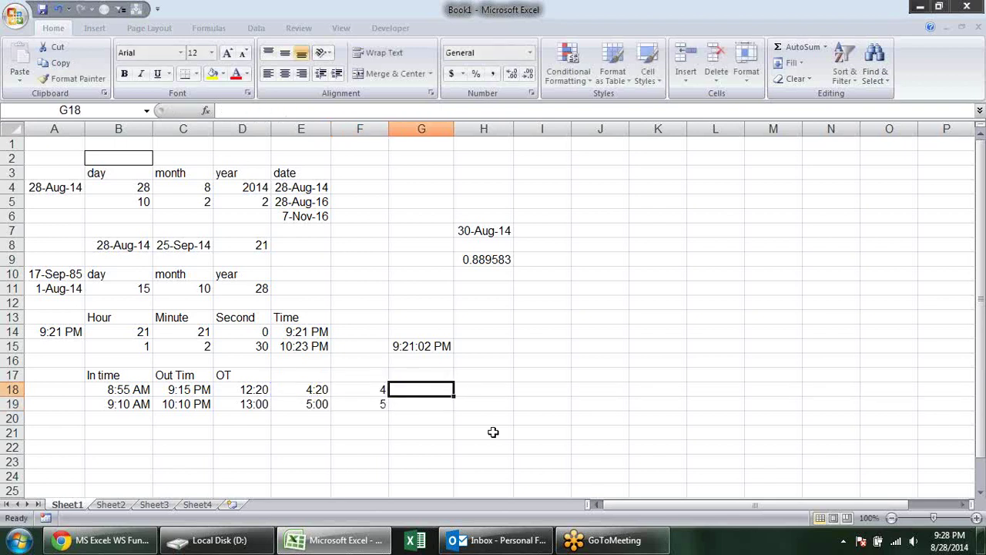
{"action": "type", "text": "="}
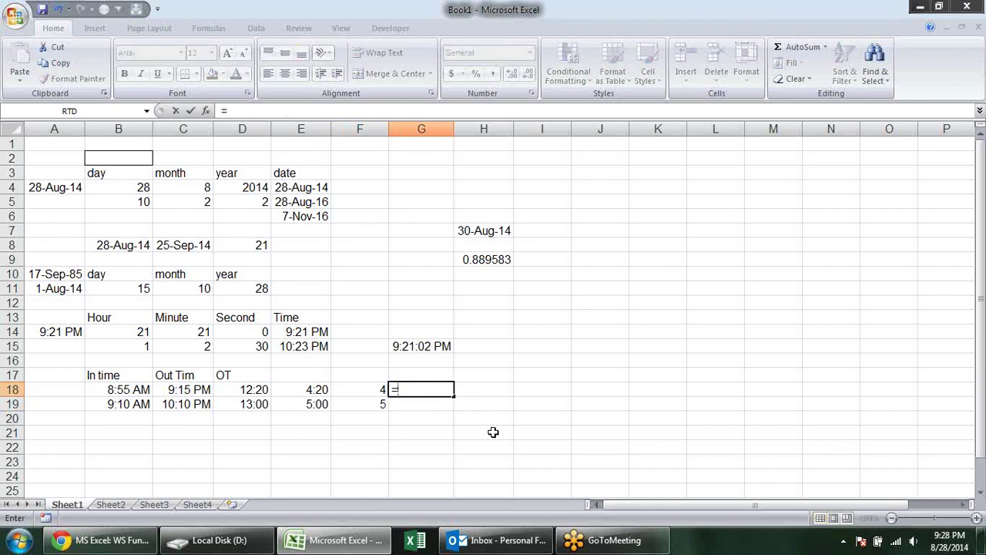
{"action": "key", "text": "Left"}
{"action": "type", "text": "*500"}
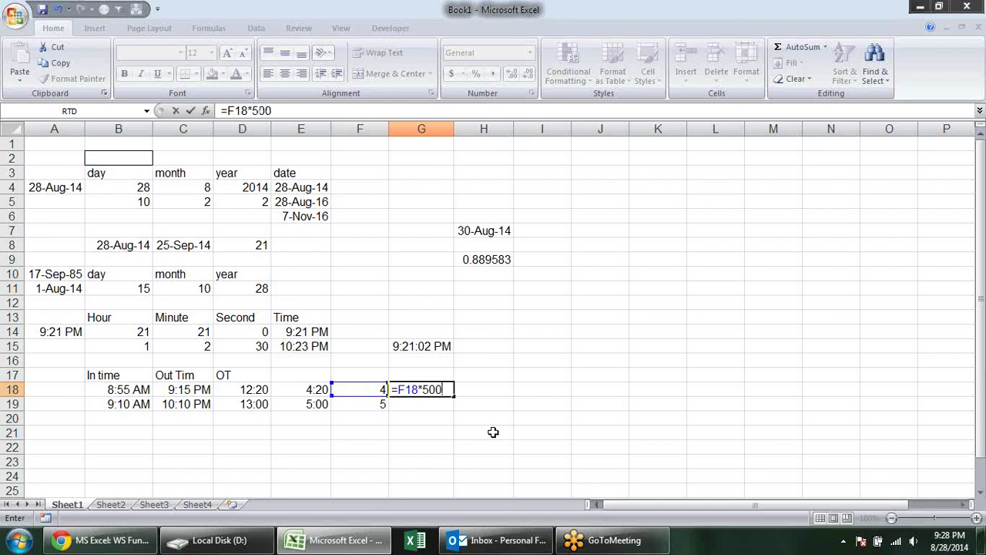
{"action": "key", "text": "Return"}
{"action": "key", "text": "ctrl+d"}
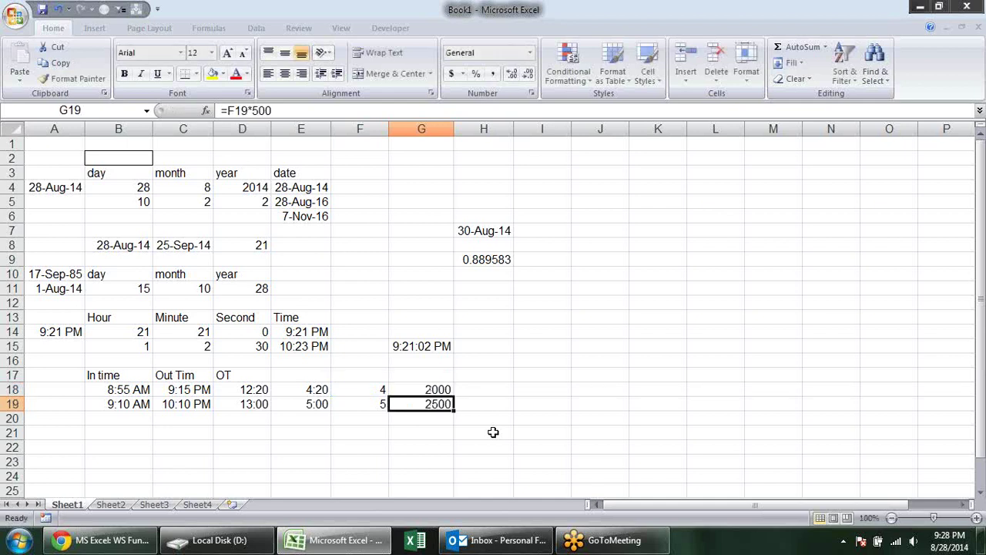
Inspect the OT, extra-time, hour and pay formulas across D18:G19
{"action": "left_click", "coordinate": [229, 389]}
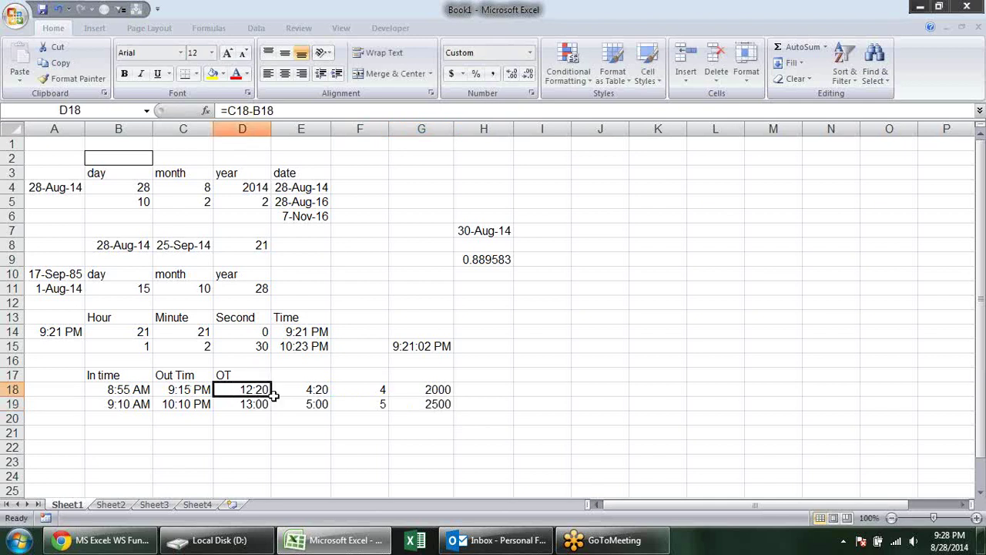
{"action": "left_click", "coordinate": [298, 390]}
{"action": "left_click", "coordinate": [363, 391]}
{"action": "left_click", "coordinate": [444, 389]}
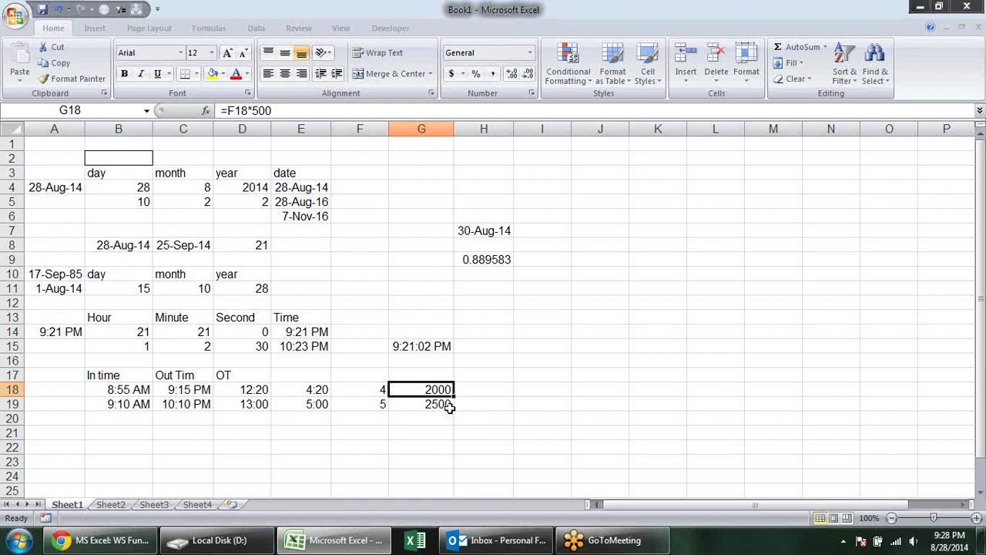
{"action": "left_click", "coordinate": [447, 406]}
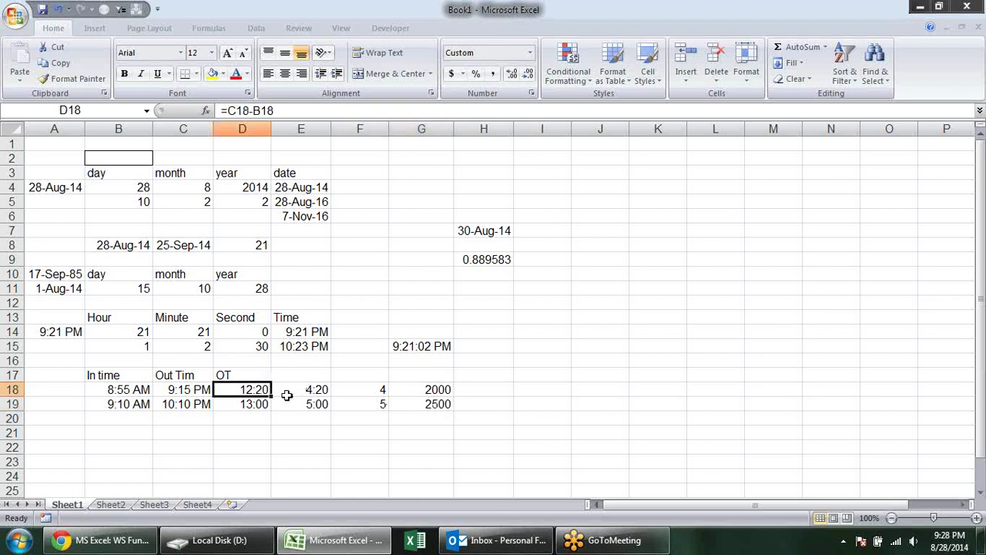
{"action": "double_click", "coordinate": [260, 391]}
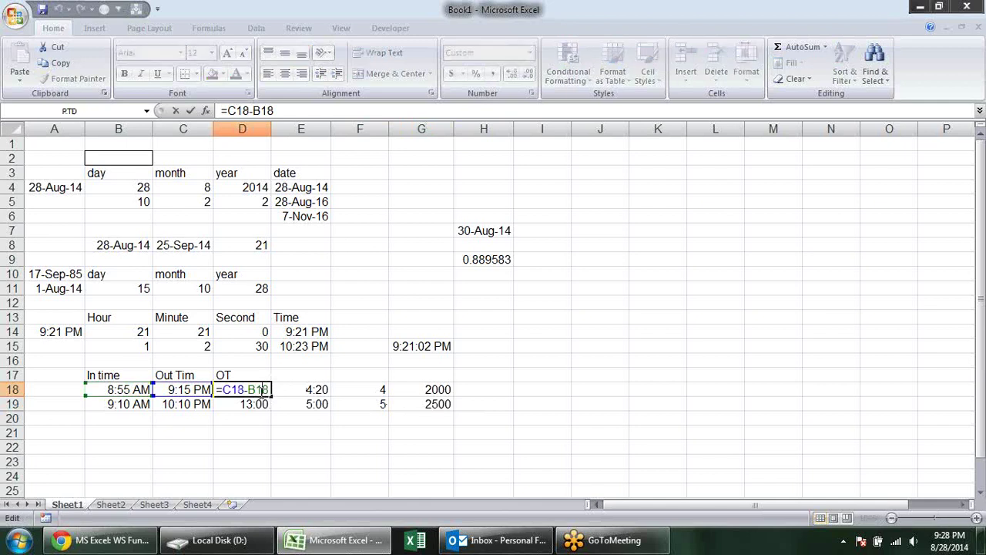
{"action": "key", "text": "Escape"}
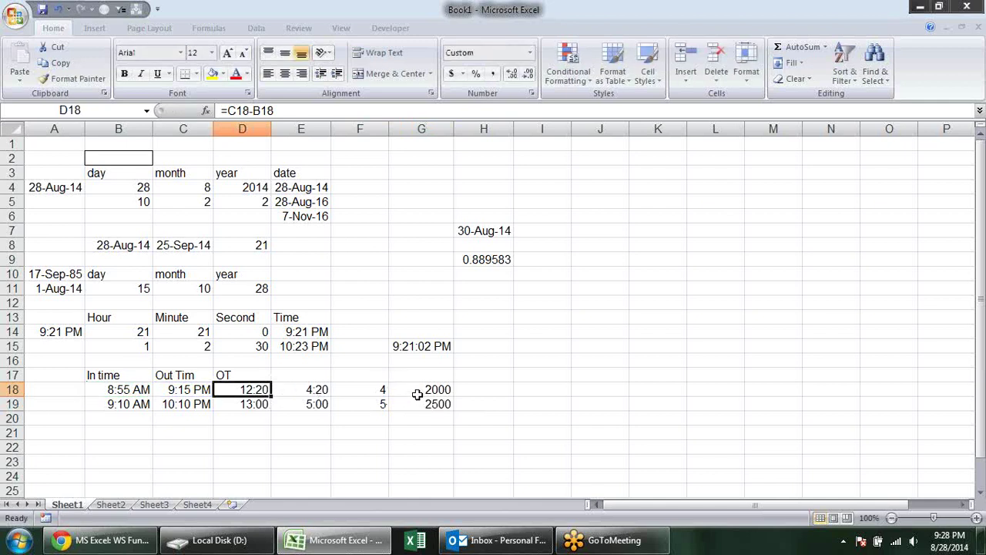
Reopen the E18, F18, G18 and D18 formulas to compare their references, leaving them unchanged
{"action": "double_click", "coordinate": [307, 389]}
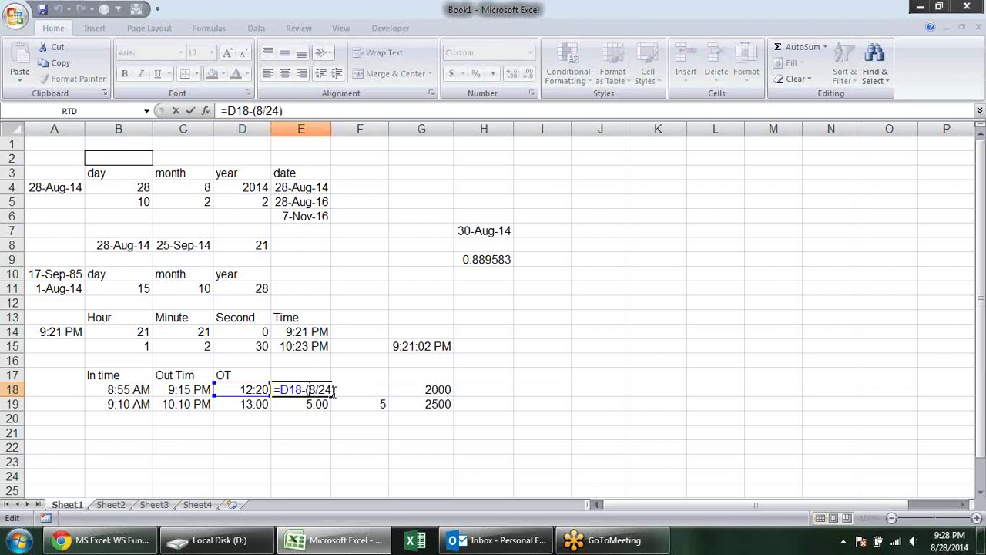
{"action": "left_click_drag", "start_coordinate": [336, 390], "coordinate": [282, 390]}
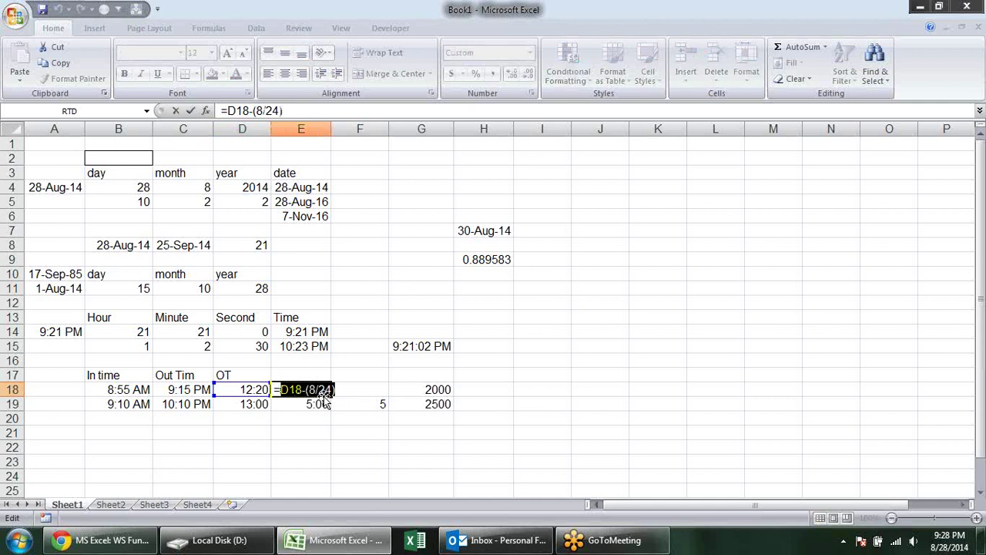
{"action": "key", "text": "Escape"}
{"action": "key", "text": "Right"}
{"action": "type", "text": "=HOUR(E18)"}
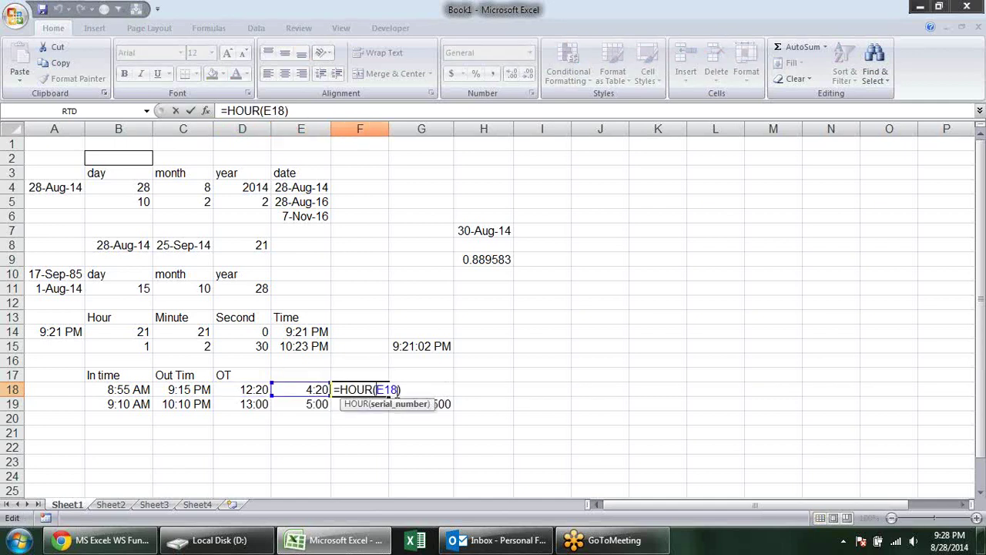
{"action": "key", "text": "ctrl+Return"}
{"action": "left_click", "coordinate": [403, 390]}
{"action": "double_click", "coordinate": [407, 392]}
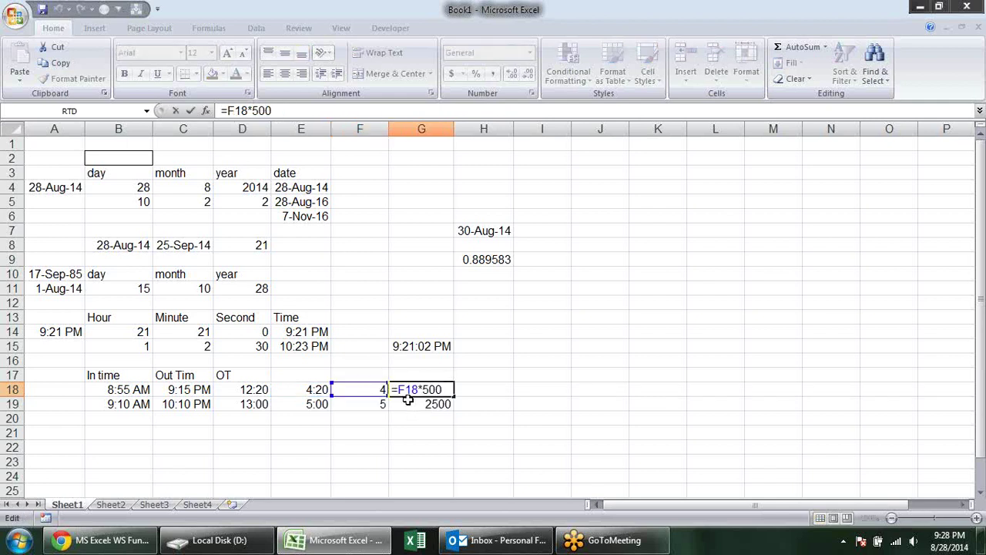
{"action": "key", "text": "ctrl+Return"}
{"action": "double_click", "coordinate": [313, 389]}
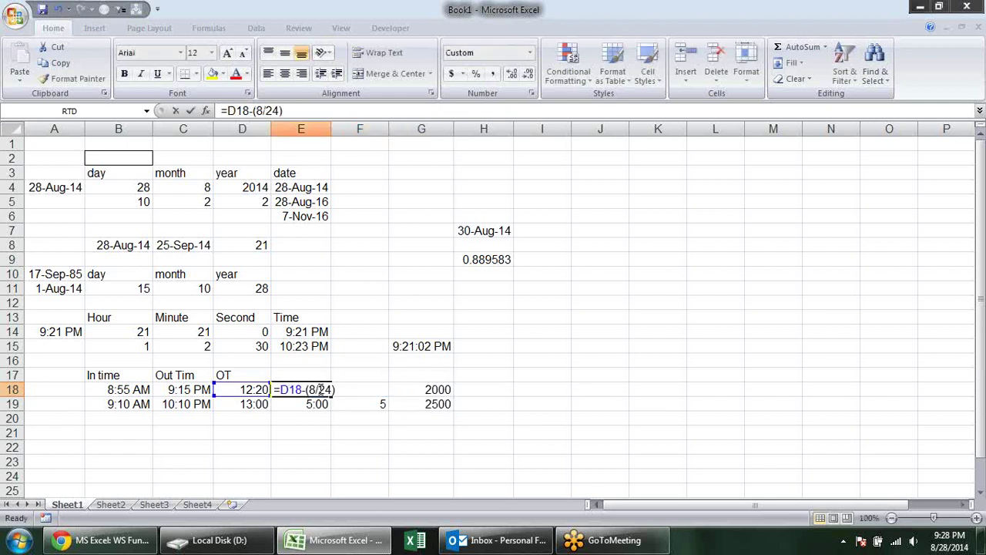
{"action": "key", "text": "Escape"}
{"action": "double_click", "coordinate": [262, 391]}
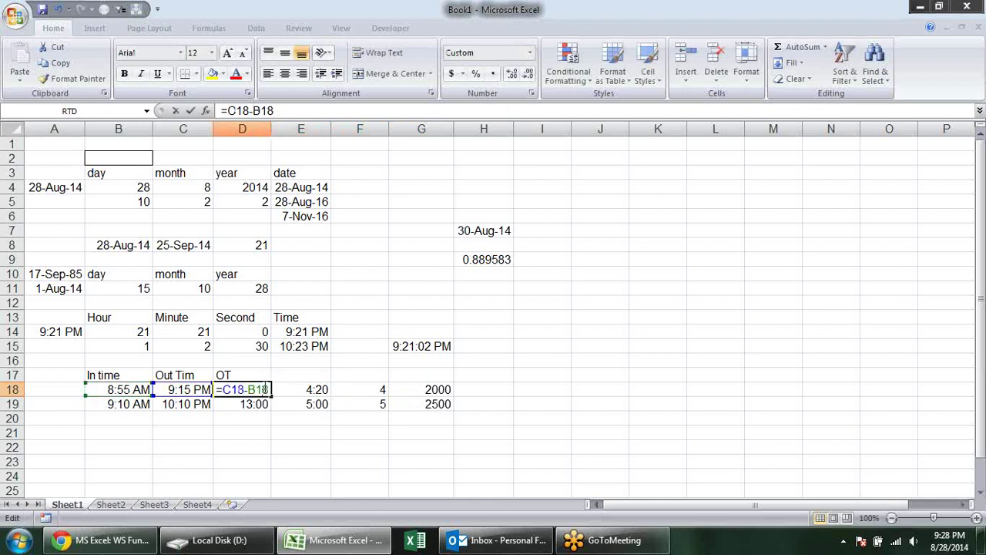
{"action": "left_click_drag", "start_coordinate": [270, 389], "coordinate": [225, 390]}
{"action": "key", "text": "Escape"}
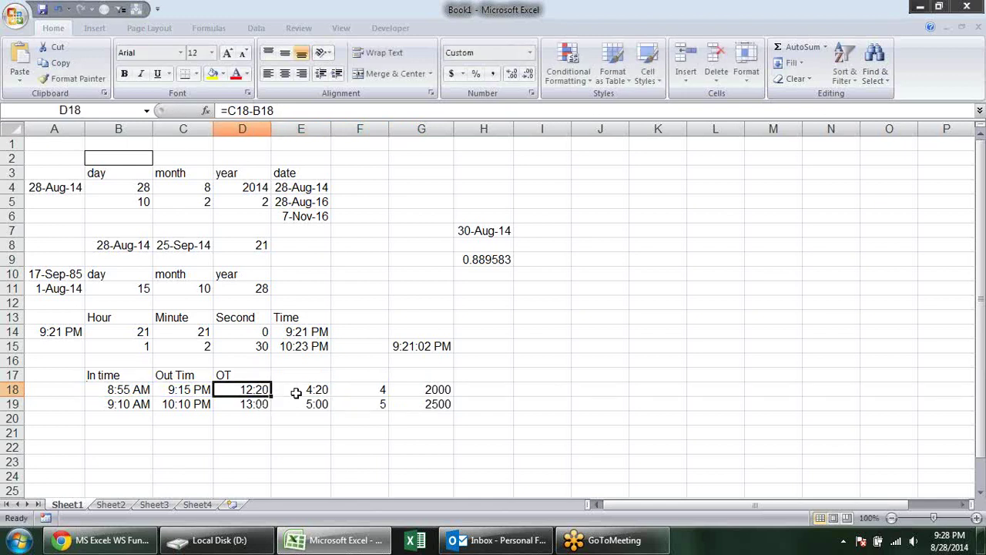
Rewrite E18 as =(C18-B18)-(8/24), still showing 4:20
{"action": "double_click", "coordinate": [294, 390]}
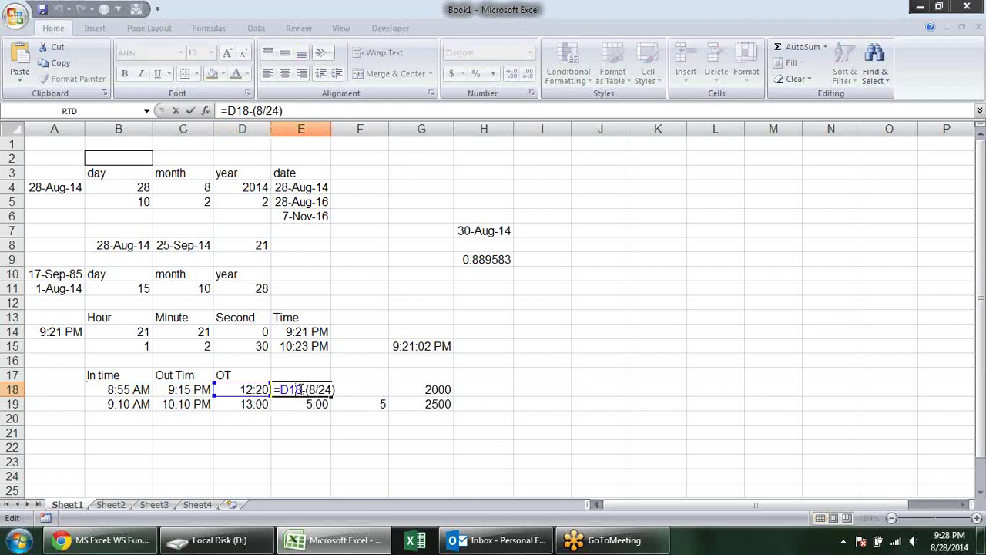
{"action": "left_click_drag", "start_coordinate": [300, 389], "coordinate": [280, 390]}
{"action": "key", "text": "Delete"}
{"action": "type", "text": "()"}
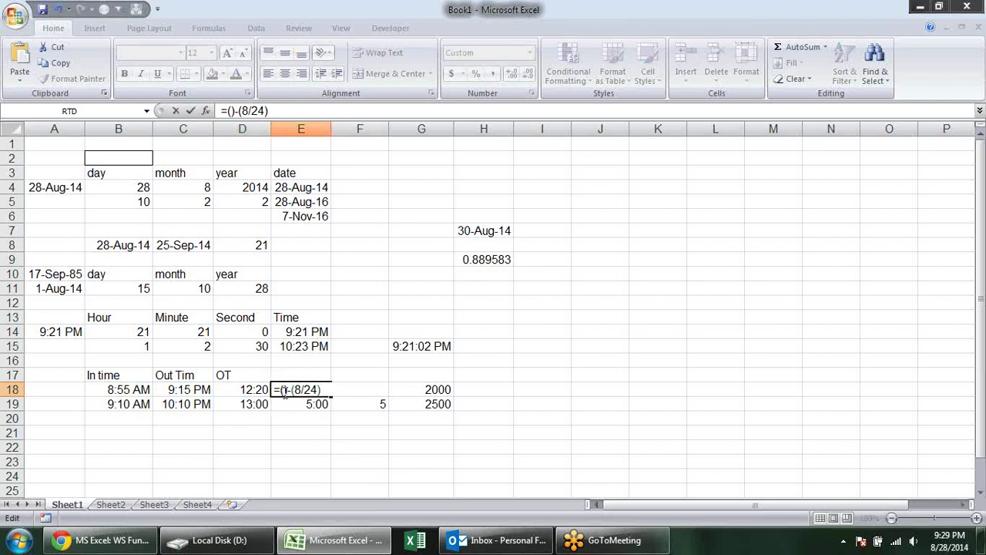
{"action": "type", "text": "C18-B18"}
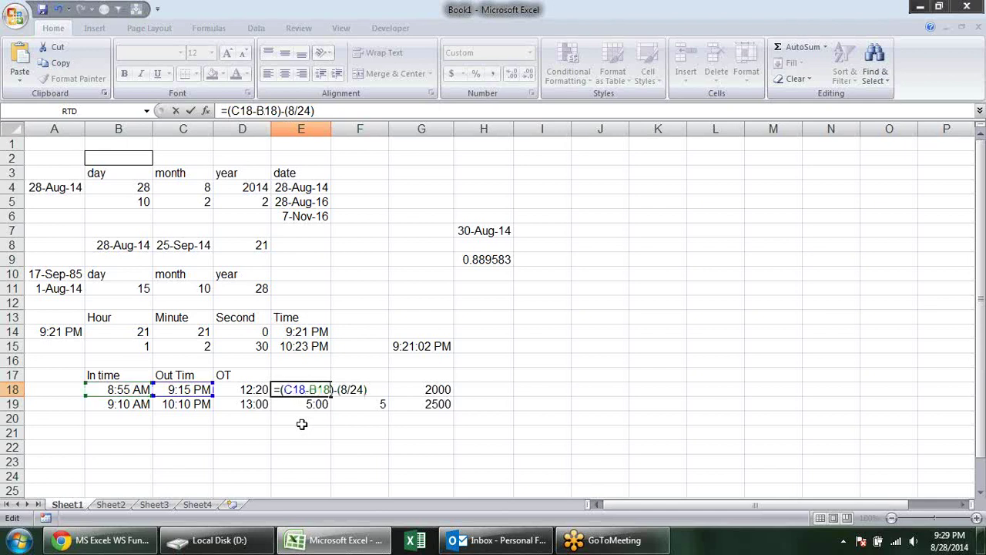
{"action": "key", "text": "Return"}
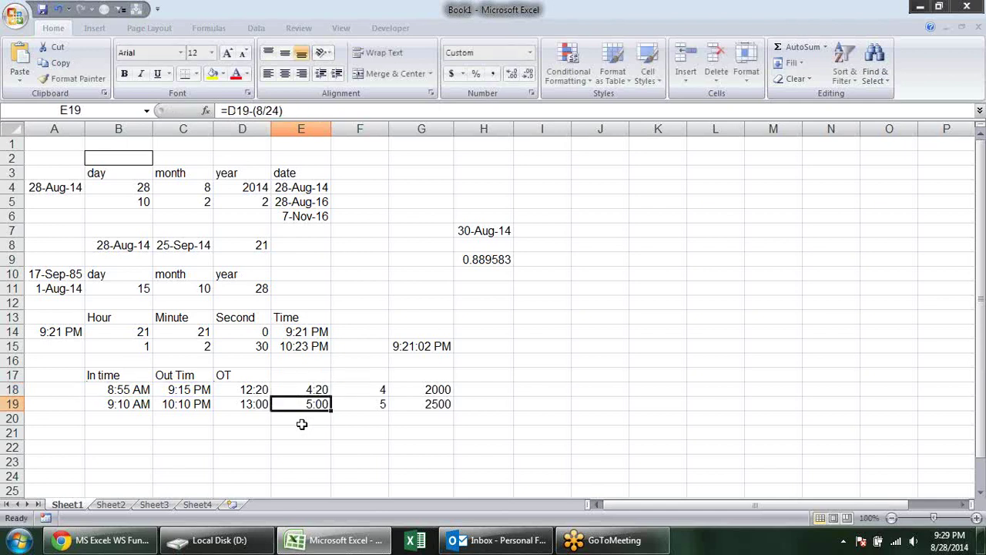
Review the E18 overtime and F18 hours formulas without changing them
{"action": "left_click", "coordinate": [300, 390]}
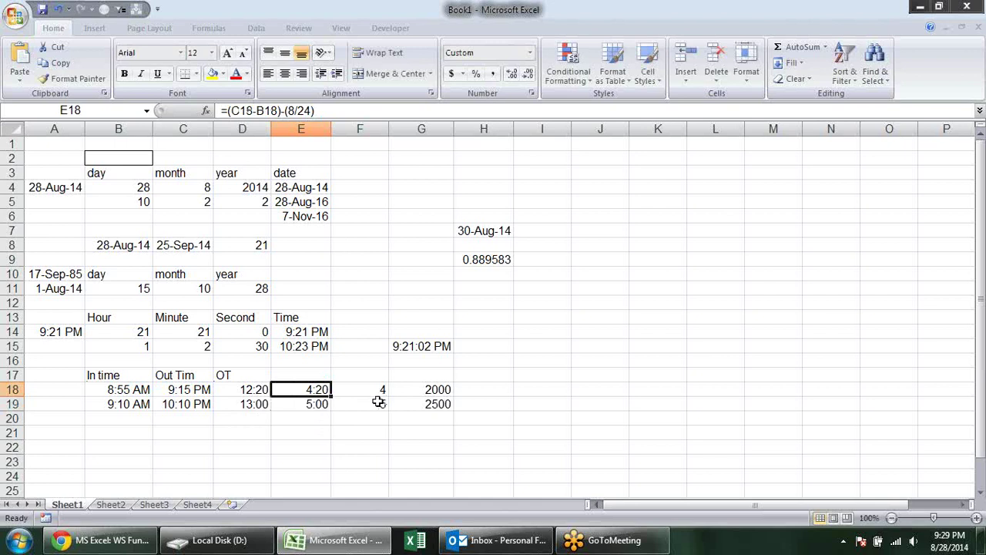
{"action": "left_click", "coordinate": [378, 391]}
{"action": "double_click", "coordinate": [377, 391]}
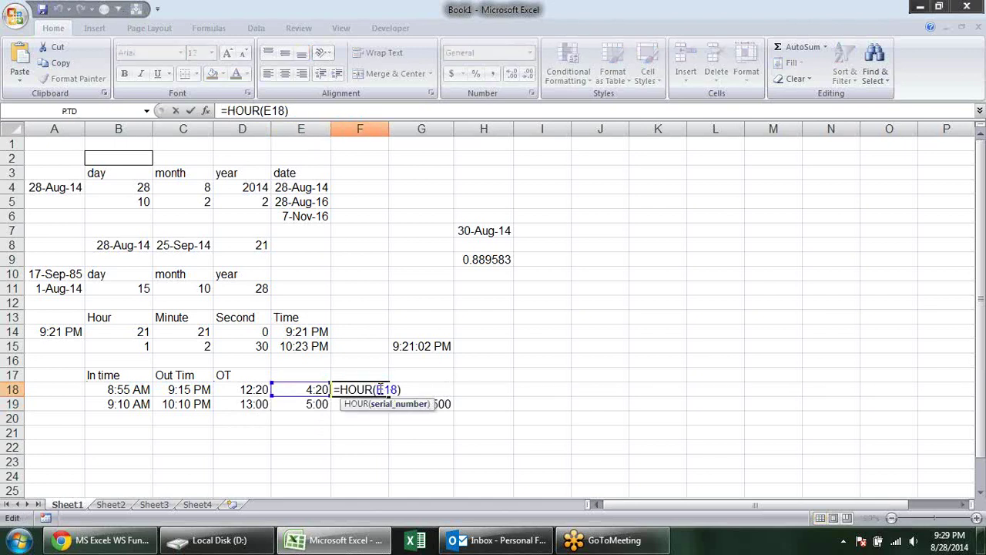
{"action": "key", "text": "Escape"}
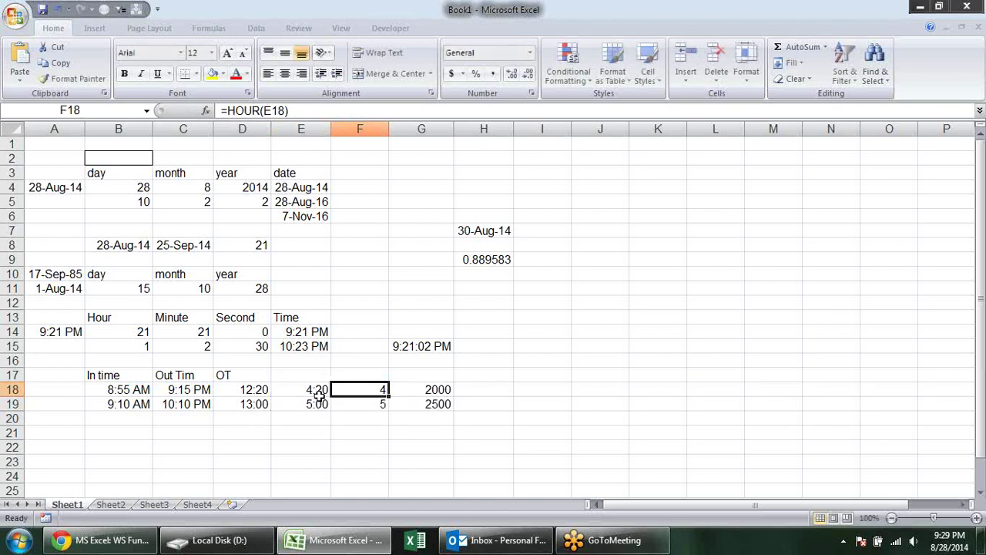
{"action": "left_click", "coordinate": [320, 392]}
{"action": "key", "text": "Down"}
{"action": "left_click", "coordinate": [330, 389]}
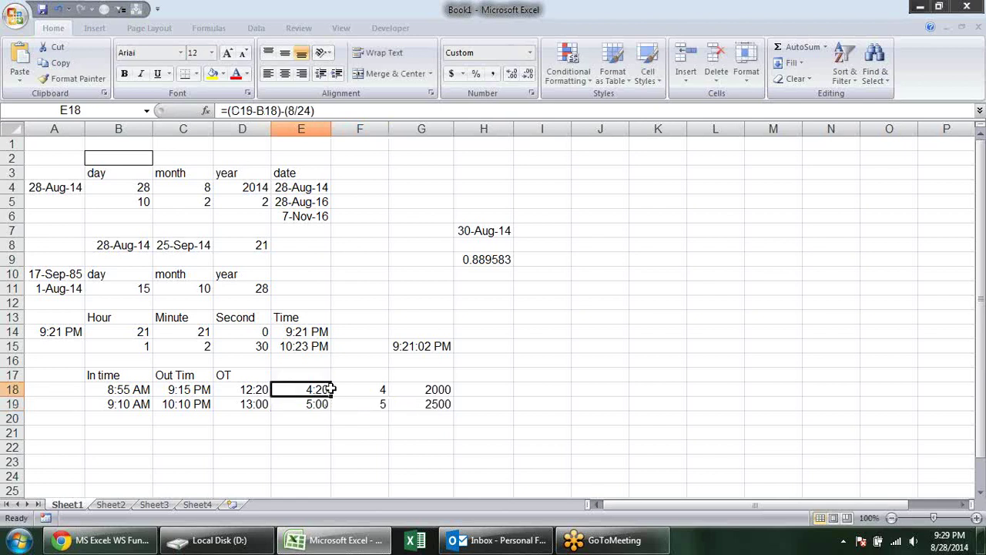
{"action": "key", "text": "Right"}
{"action": "key", "text": "Right"}
{"action": "double_click", "coordinate": [317, 389]}
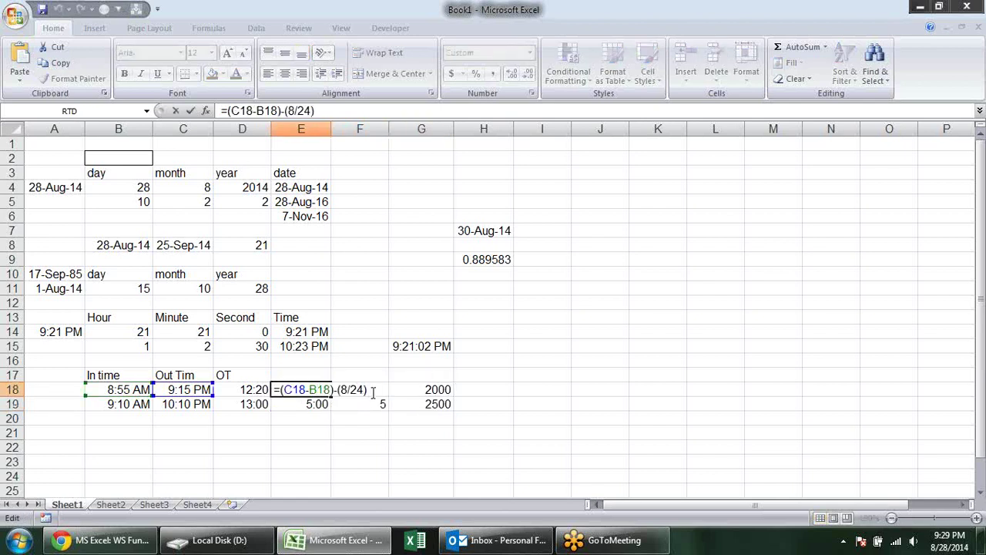
{"action": "left_click_drag", "start_coordinate": [370, 390], "coordinate": [258, 391]}
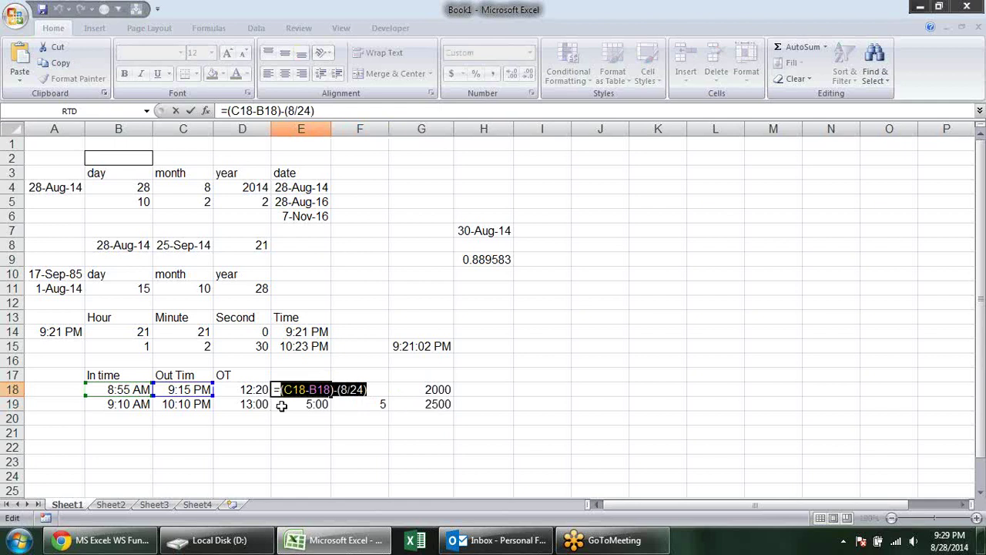
{"action": "key", "text": "Escape"}
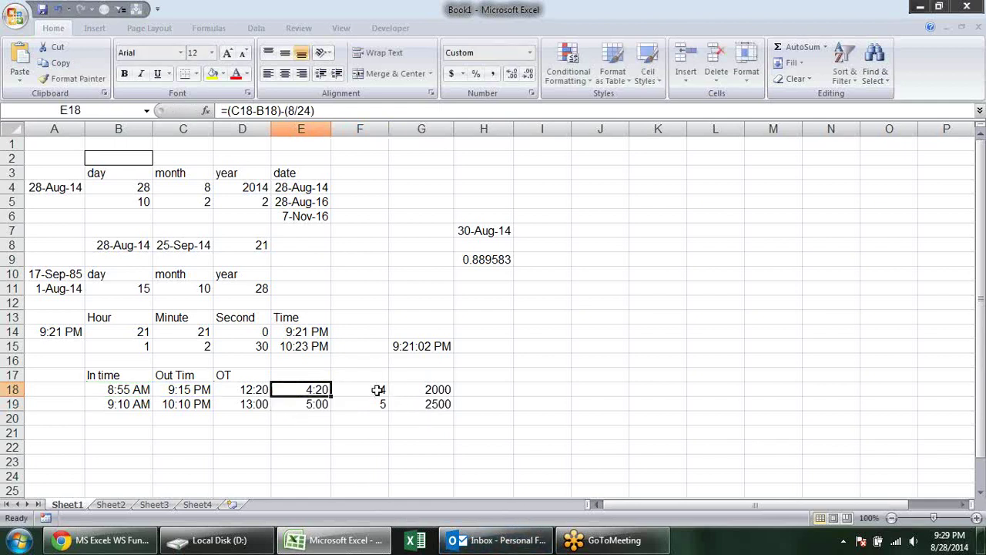
Change F18 to =HOUR((C18-B18)-(8/24)) and copy that HOUR expression
{"action": "left_click", "coordinate": [380, 401]}
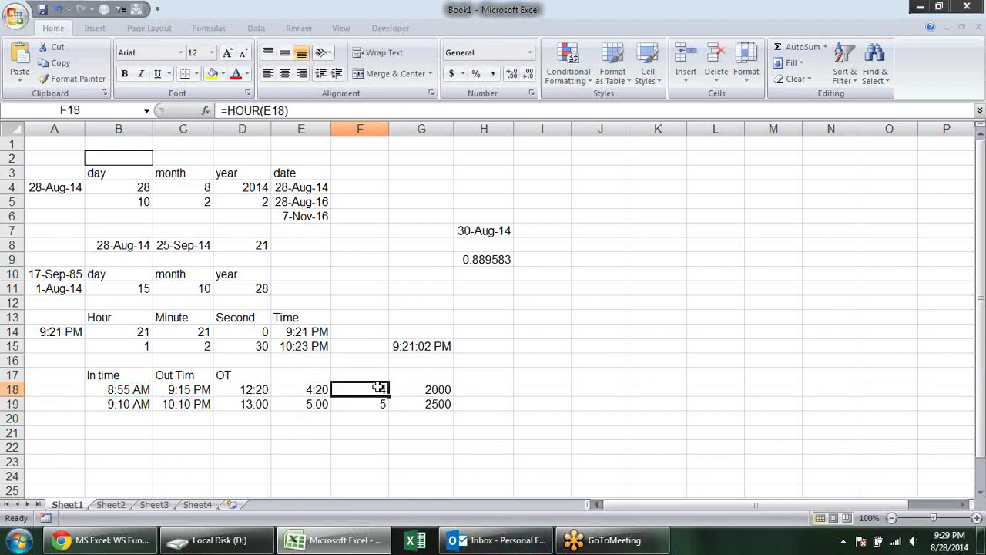
{"action": "double_click", "coordinate": [378, 389]}
{"action": "left_click_drag", "start_coordinate": [399, 390], "coordinate": [377, 389]}
{"action": "type", "text": "(C18-B18)-(8/24)"}
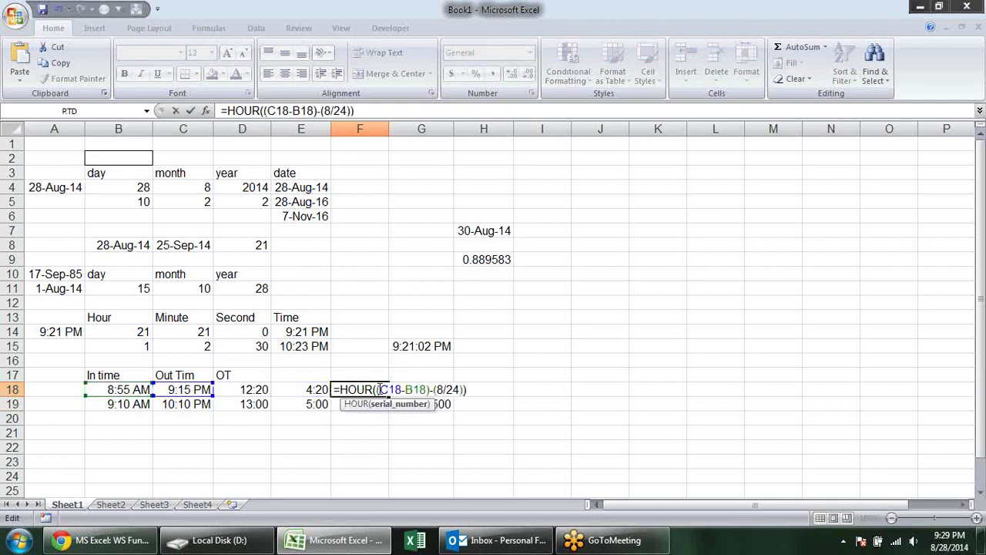
{"action": "key", "text": "Return"}
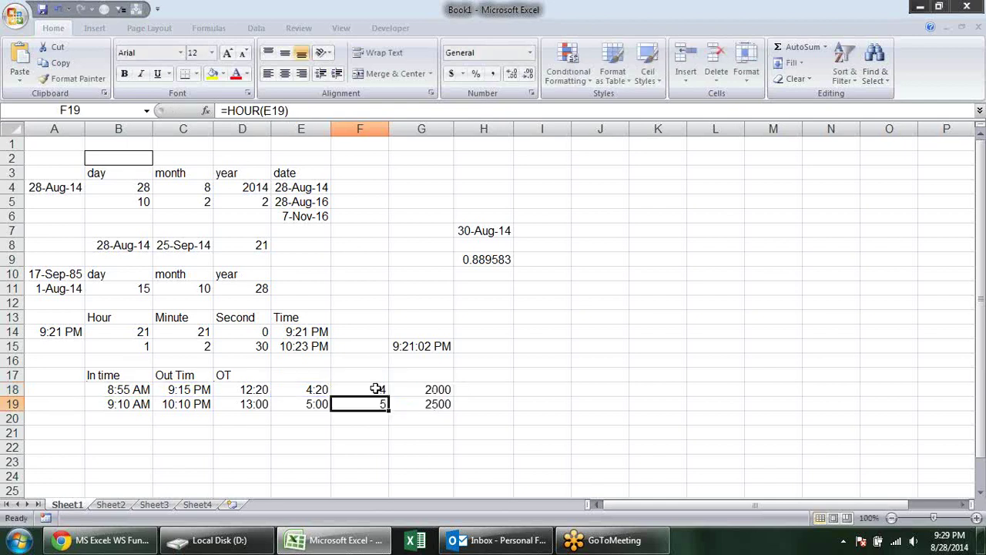
{"action": "left_click", "coordinate": [377, 389]}
{"action": "key", "text": "F2"}
{"action": "key", "text": "shift+Home"}
{"action": "key", "text": "ctrl+c"}
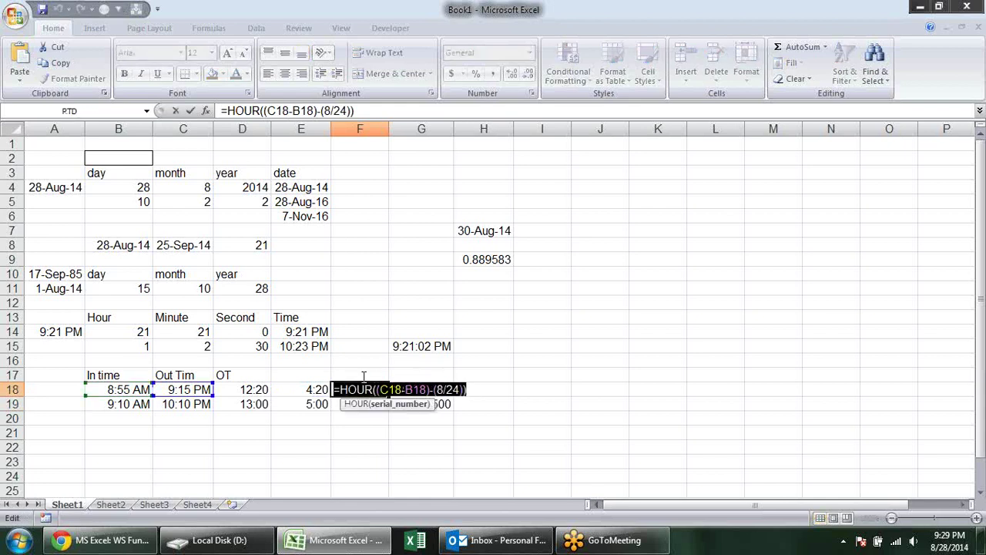
{"action": "left_click", "coordinate": [343, 390], "text": "shift"}
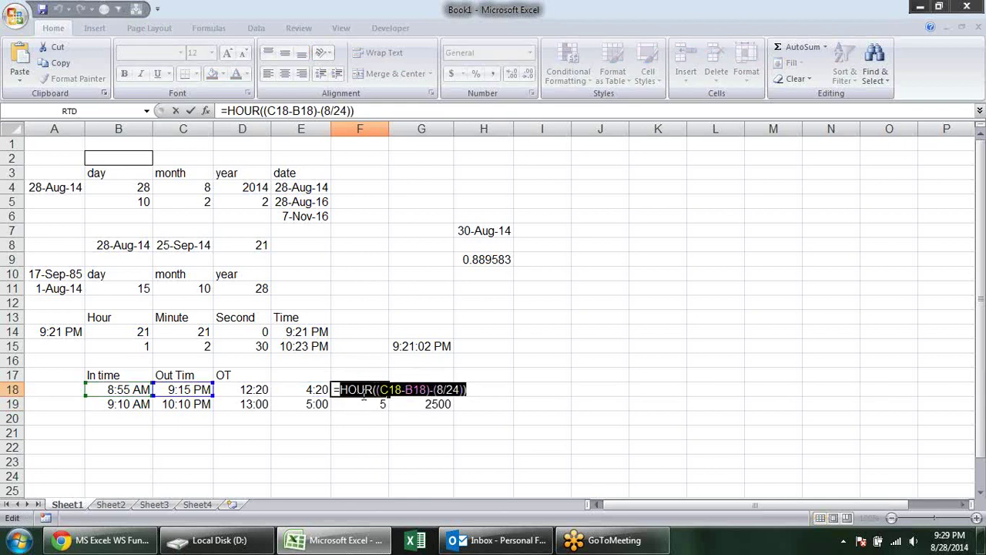
{"action": "key", "text": "Escape"}
Make G18 =HOUR((C18-B18)-(8/24))*500 and fill it to G19, giving 2000 and 2500
{"action": "left_click", "coordinate": [420, 390]}
{"action": "key", "text": "F2"}
{"action": "left_click_drag", "start_coordinate": [420, 389], "coordinate": [399, 390]}
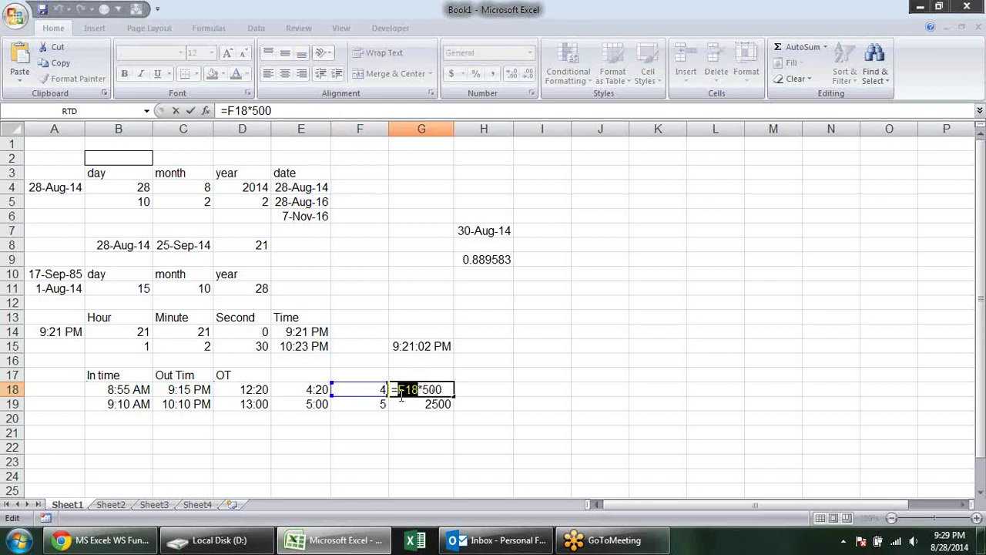
{"action": "key", "text": "ctrl+v"}
{"action": "key", "text": "Return"}
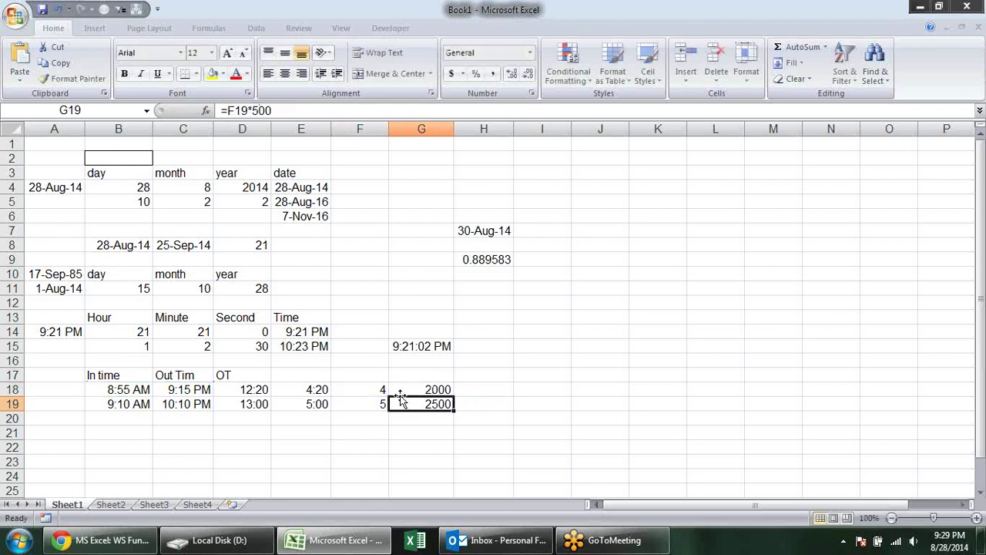
{"action": "left_click", "coordinate": [431, 390]}
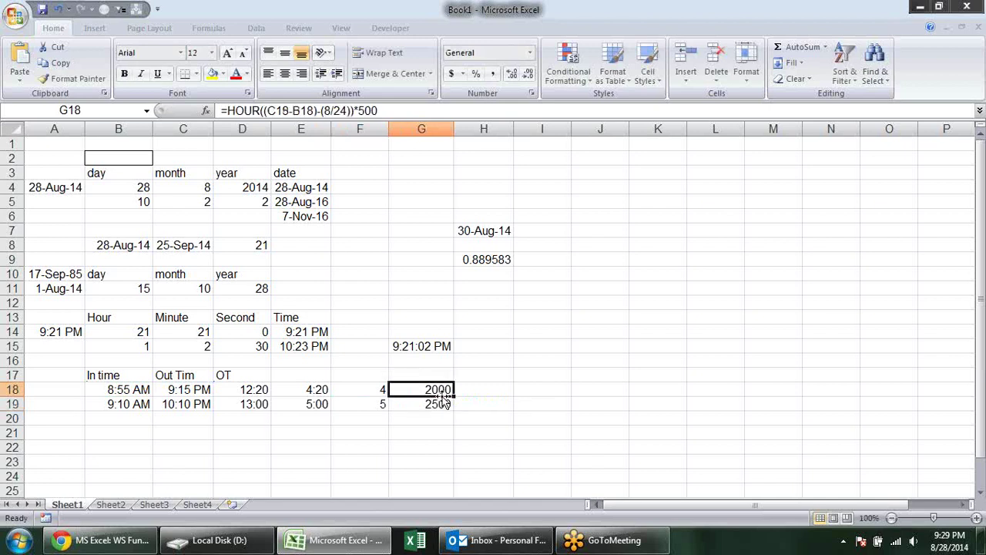
{"action": "double_click", "coordinate": [455, 393]}
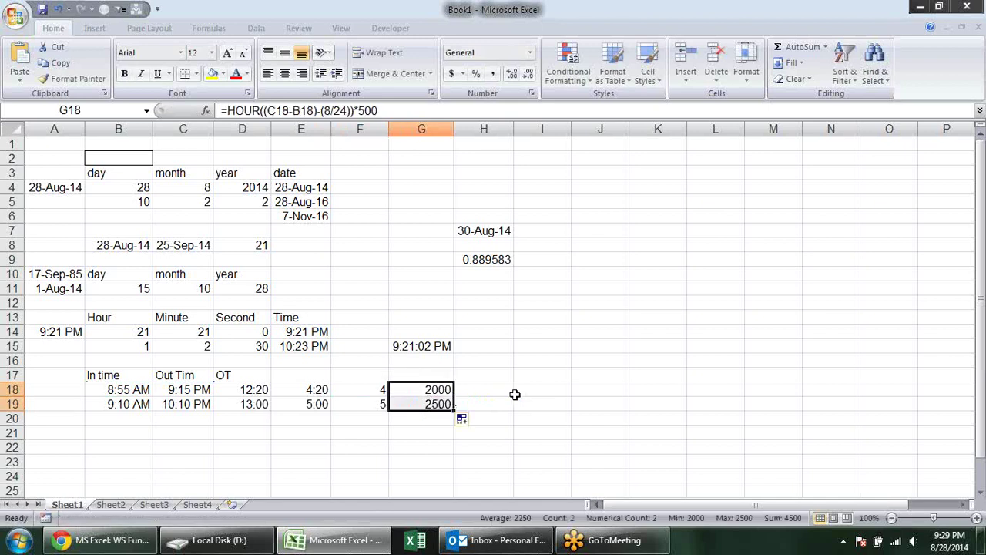
Move the pay formulas from G18:G19 into D18:D19 and clear E18:G19
{"action": "key", "text": "ctrl+c"}
{"action": "left_click", "coordinate": [262, 389]}
{"action": "key", "text": "ctrl+v"}
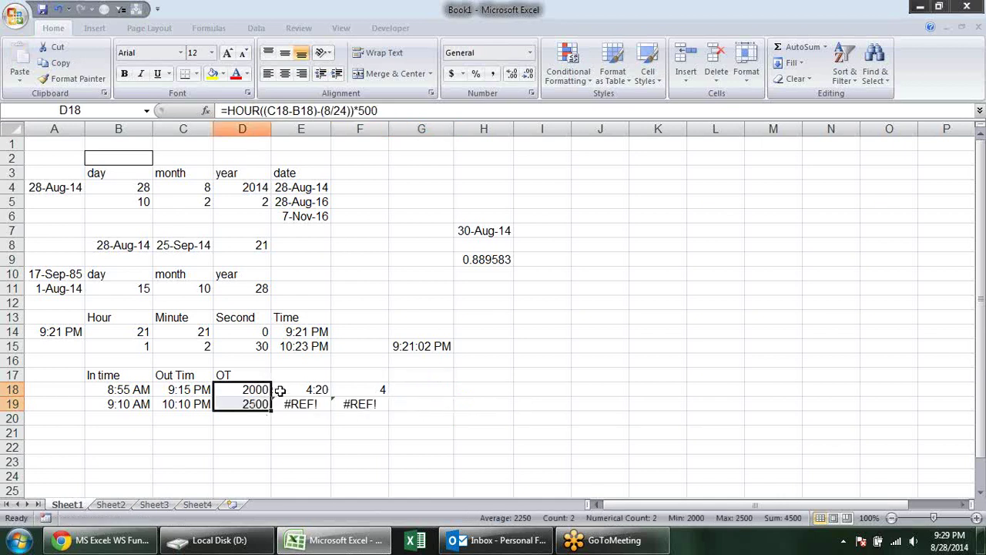
{"action": "left_click_drag", "start_coordinate": [279, 389], "coordinate": [417, 404]}
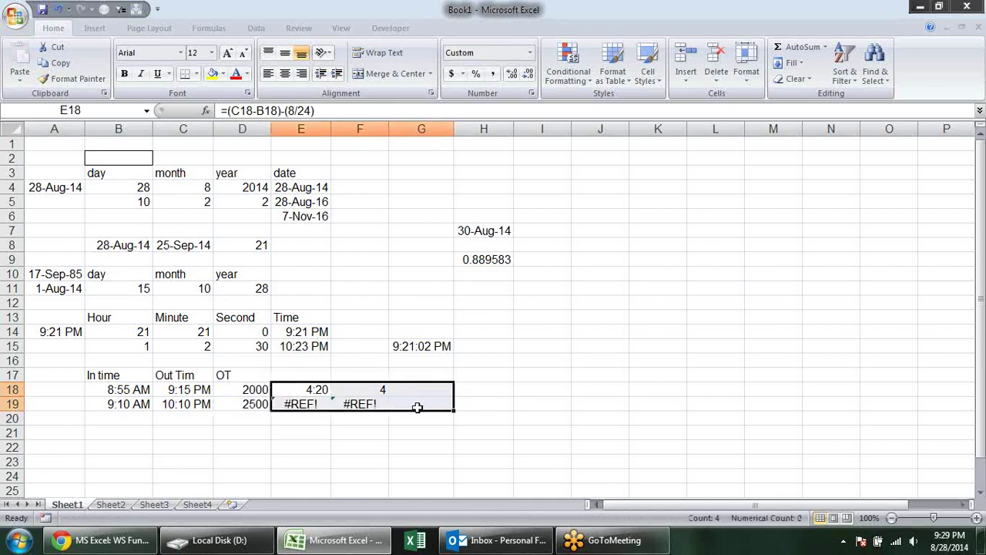
{"action": "key", "text": "Delete"}
{"action": "key", "text": "Down"}
{"action": "key", "text": "Down"}
{"action": "key", "text": "Down"}
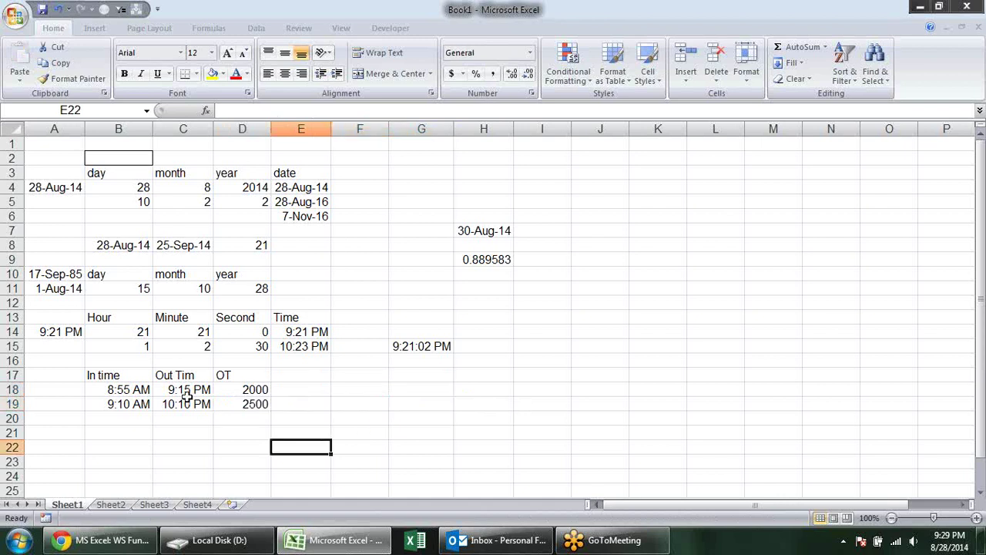
Change the C19 out time to 8:10 PM and check that D19 recalculates to 1500
{"action": "left_click", "coordinate": [186, 401]}
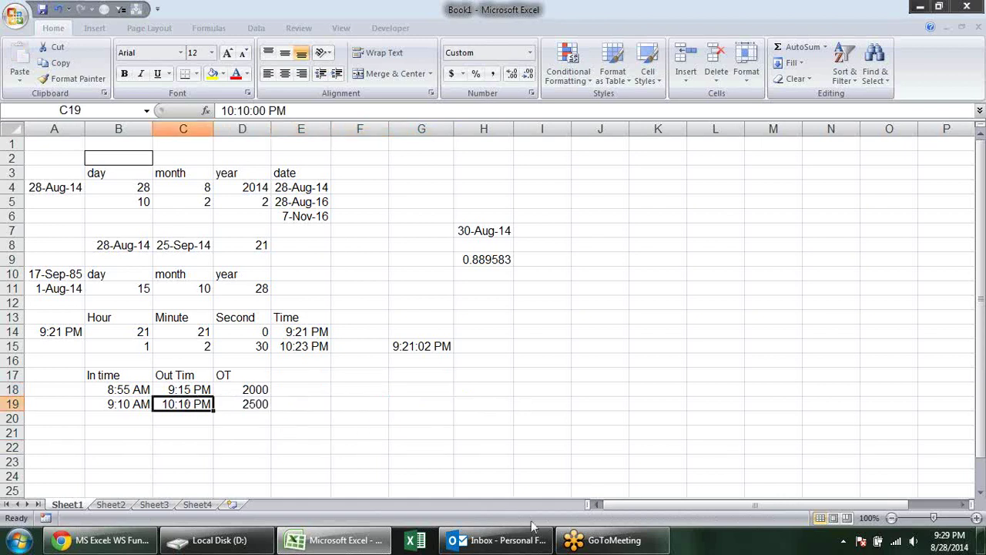
{"action": "type", "text": "8:"}
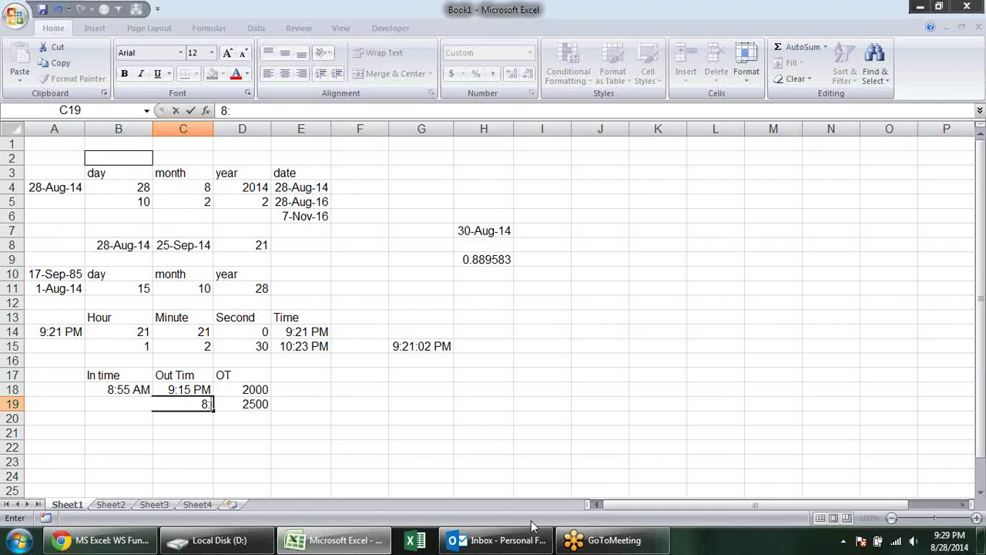
{"action": "type", "text": "10 p"}
{"action": "type", "text": "m"}
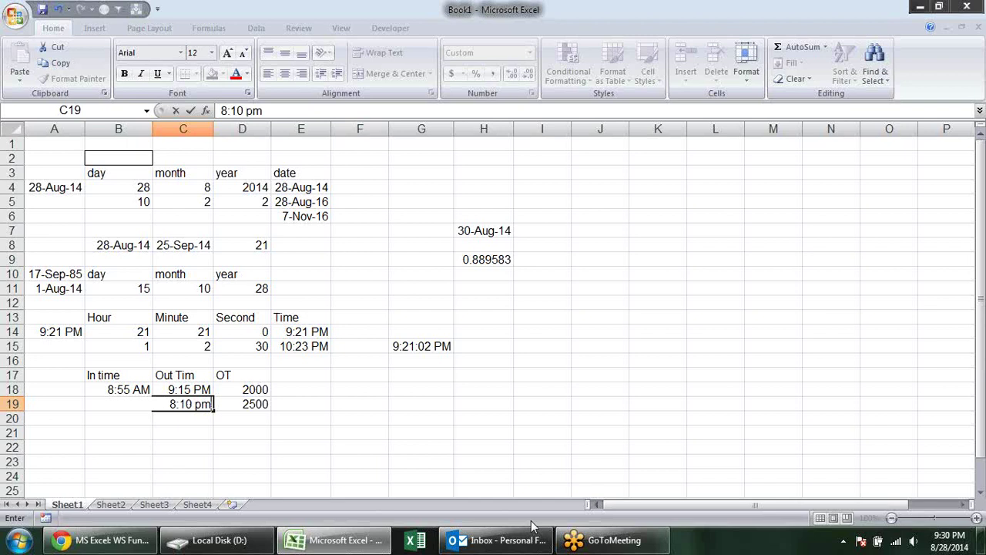
{"action": "key", "text": "Return"}
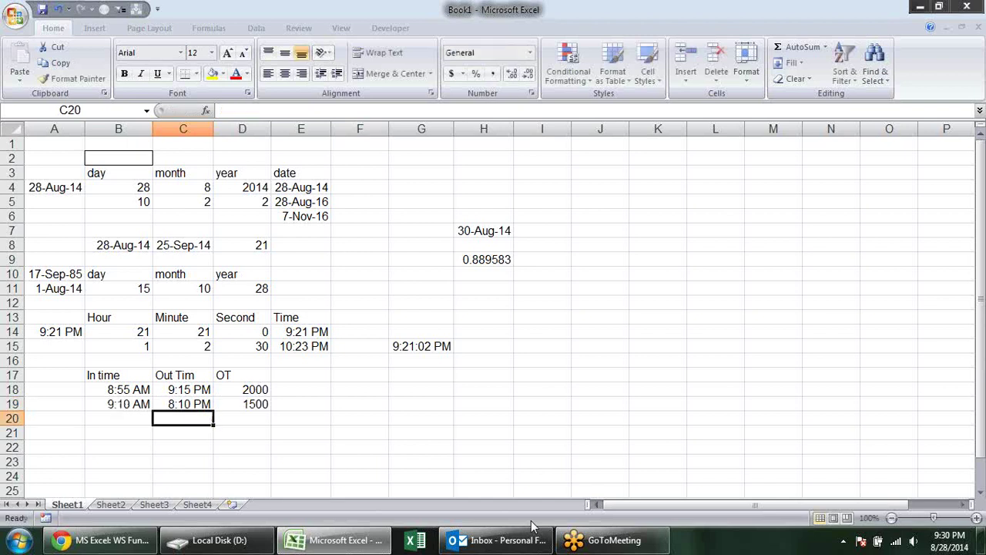
{"action": "double_click", "coordinate": [243, 404]}
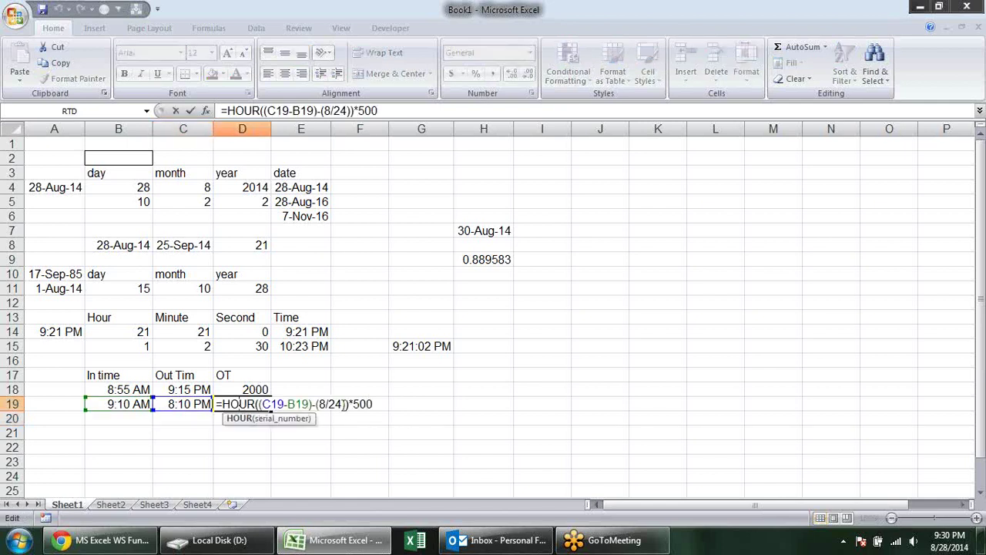
{"action": "key", "text": "Escape"}
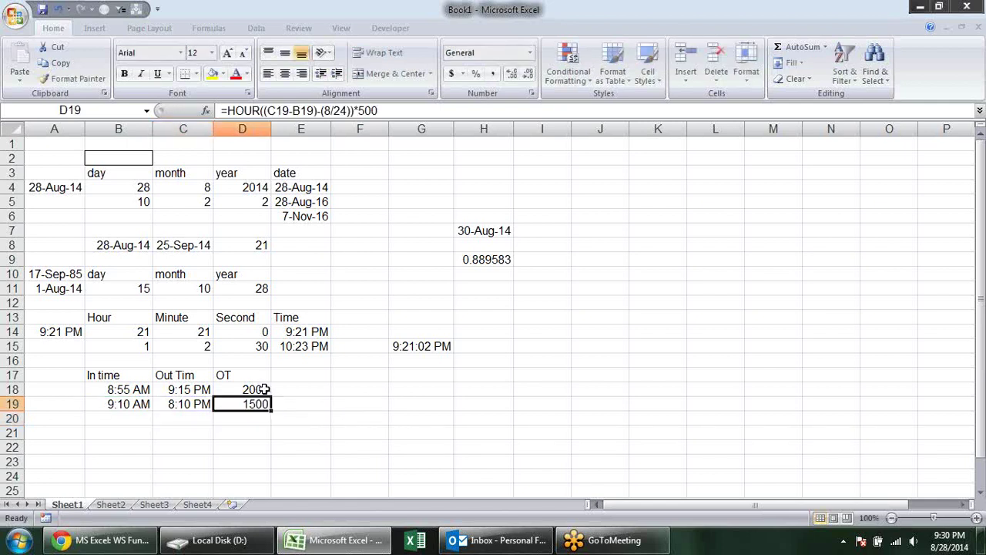
{"action": "double_click", "coordinate": [263, 389]}
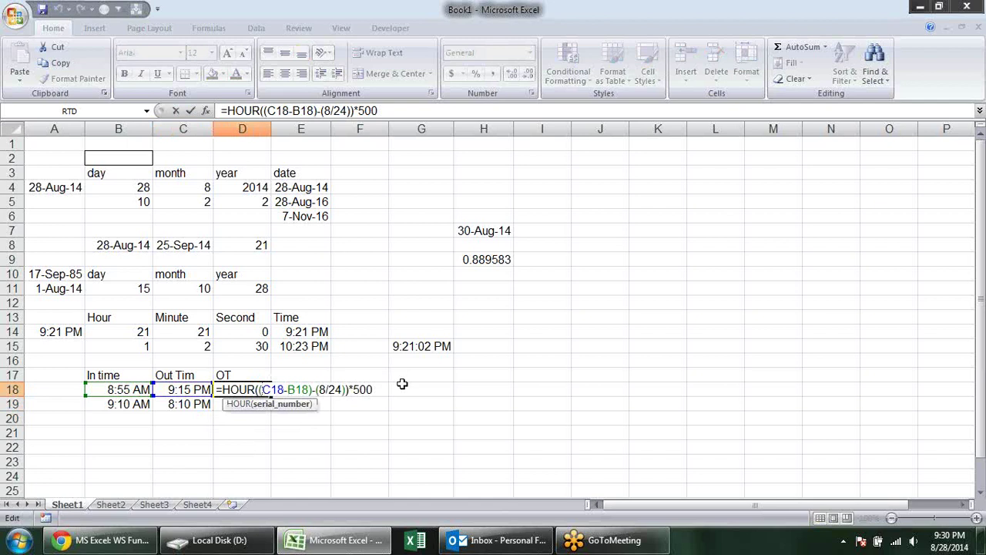
{"action": "key", "text": "Escape"}
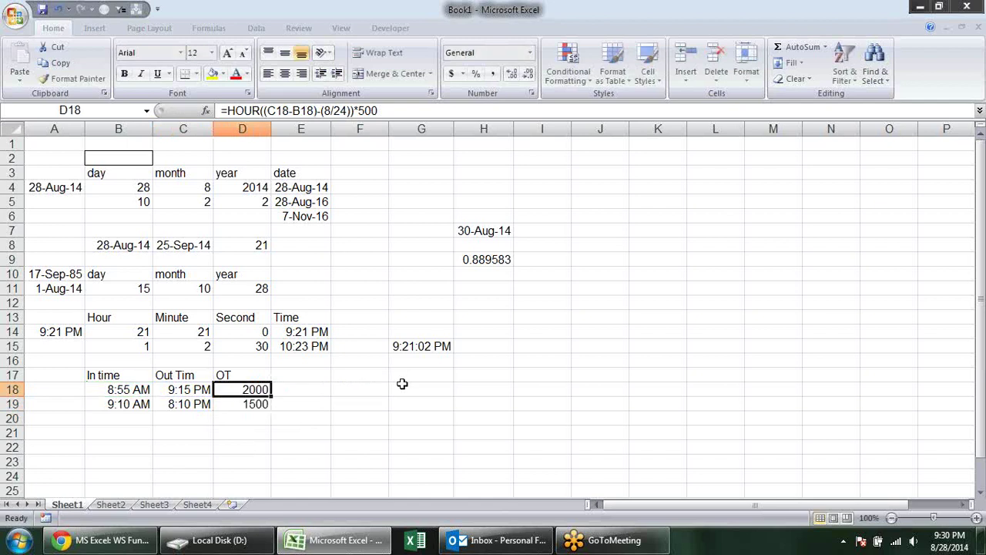
Enter =WEEKDAY(E4) in F4 to get the first date's weekday number
{"action": "left_click", "coordinate": [343, 391]}
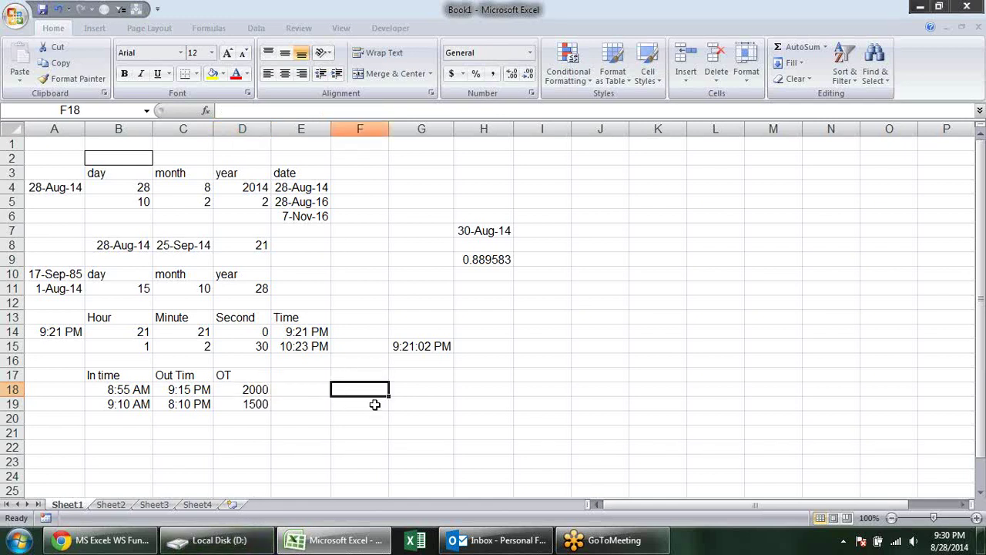
{"action": "left_click", "coordinate": [373, 187]}
{"action": "type", "text": "="}
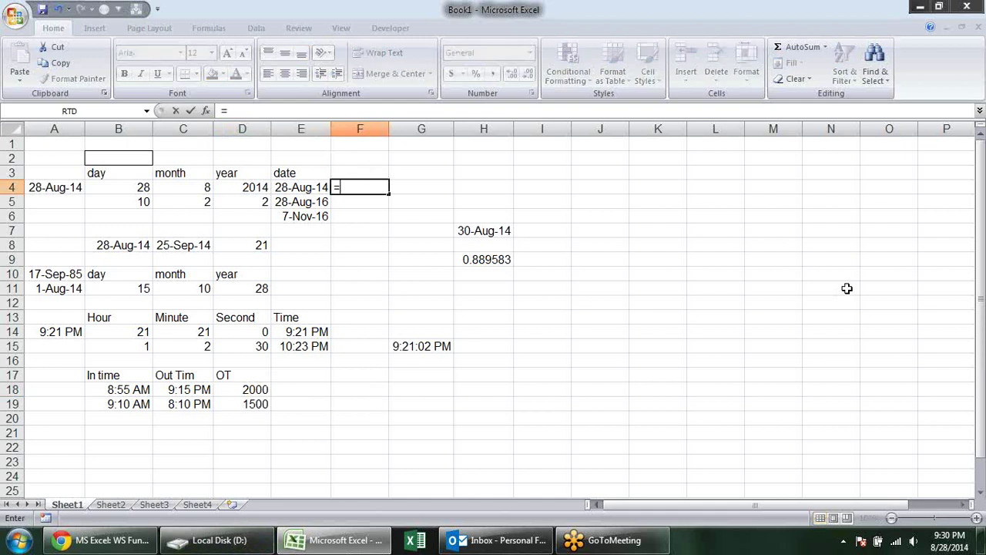
{"action": "type", "text": "wee"}
{"action": "key", "text": "Tab"}
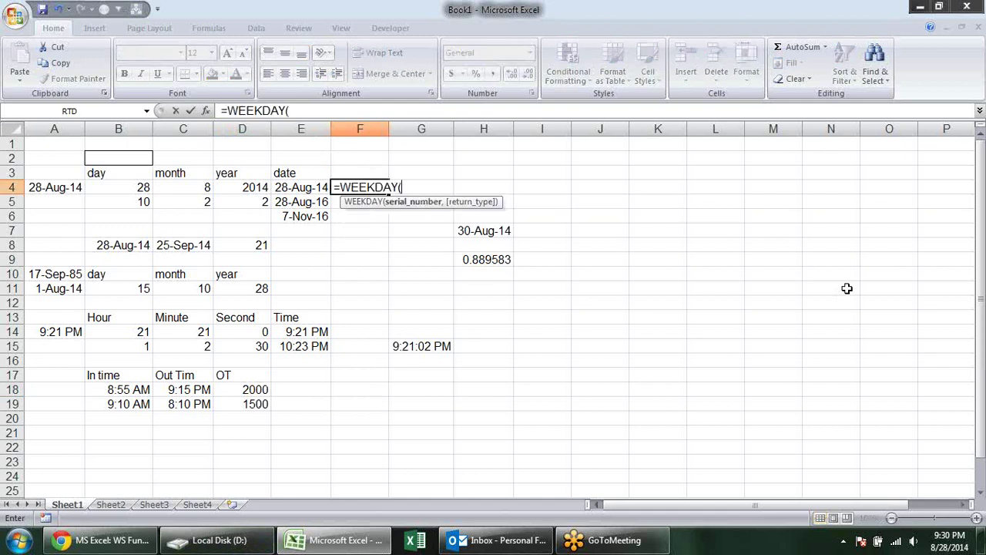
{"action": "left_click", "coordinate": [320, 187]}
{"action": "type", "text": ")"}
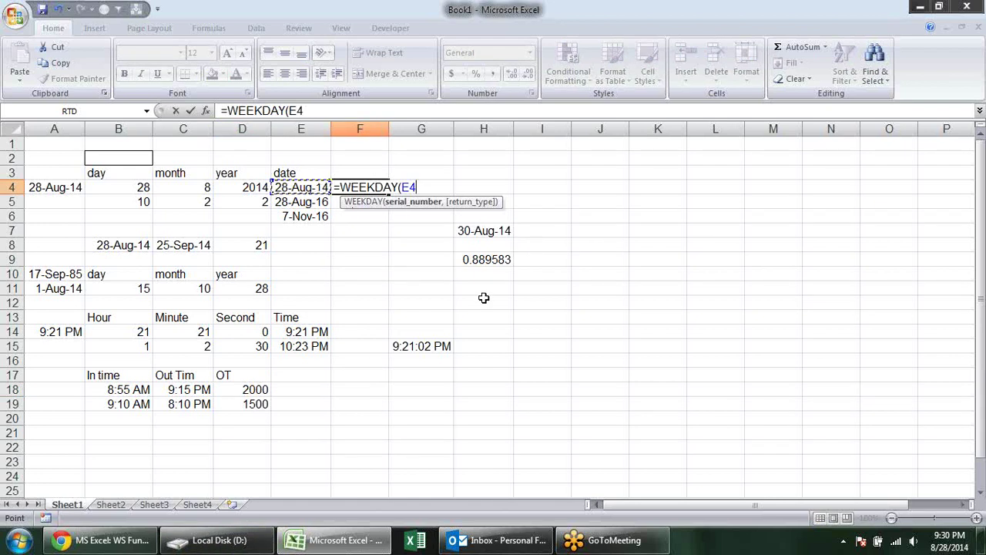
{"action": "key", "text": "Return"}
Fill the WEEKDAY formula down to F6 (5, 1, 2), then check 28 August 2014 on the calendar
{"action": "left_click", "coordinate": [374, 189]}
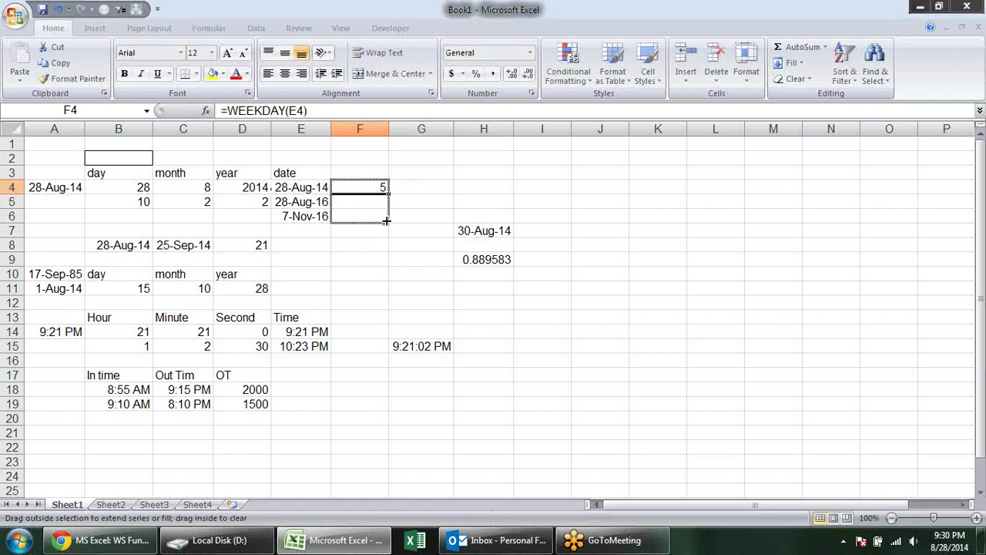
{"action": "left_click_drag", "start_coordinate": [388, 195], "coordinate": [388, 224]}
{"action": "left_click", "coordinate": [364, 241]}
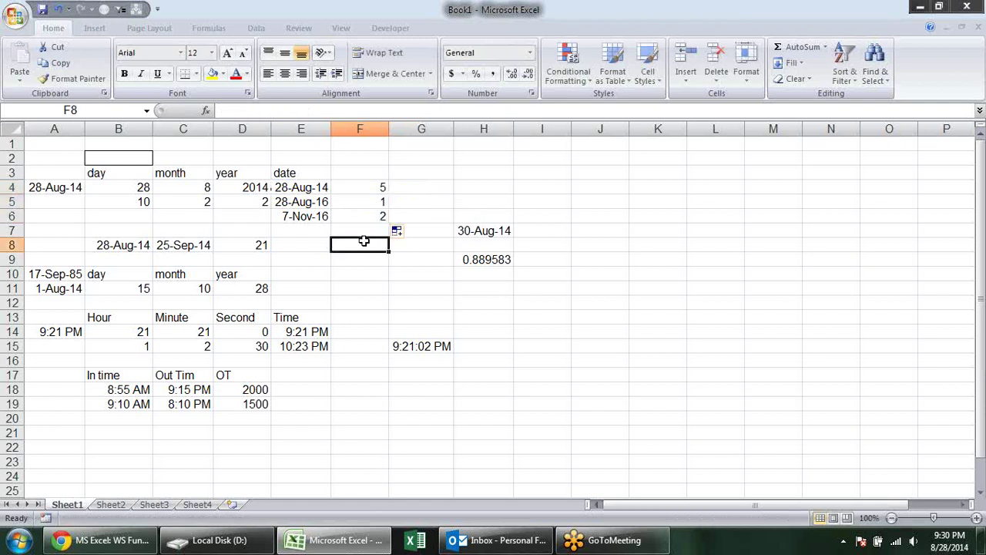
{"action": "left_click", "coordinate": [365, 202]}
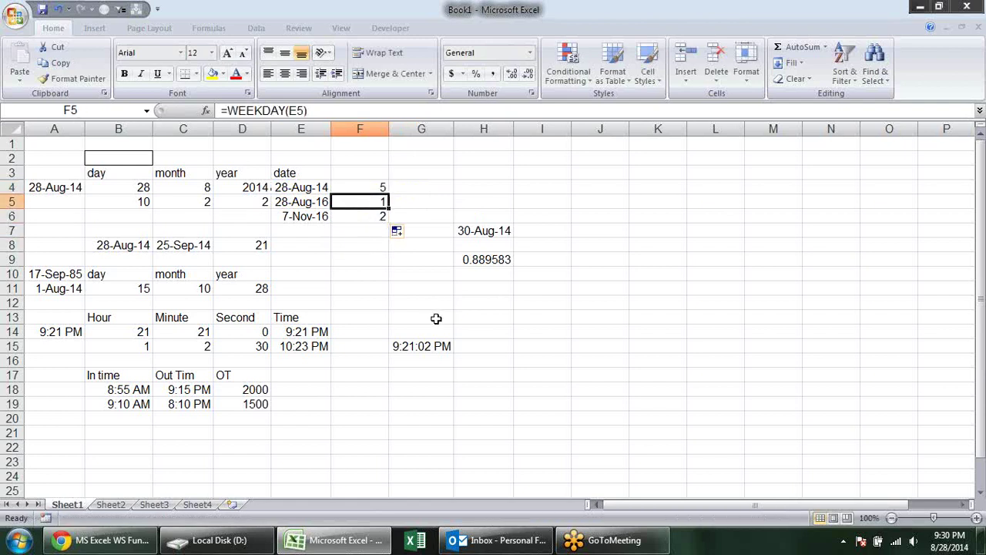
{"action": "left_click", "coordinate": [375, 188]}
{"action": "left_click", "coordinate": [946, 547]}
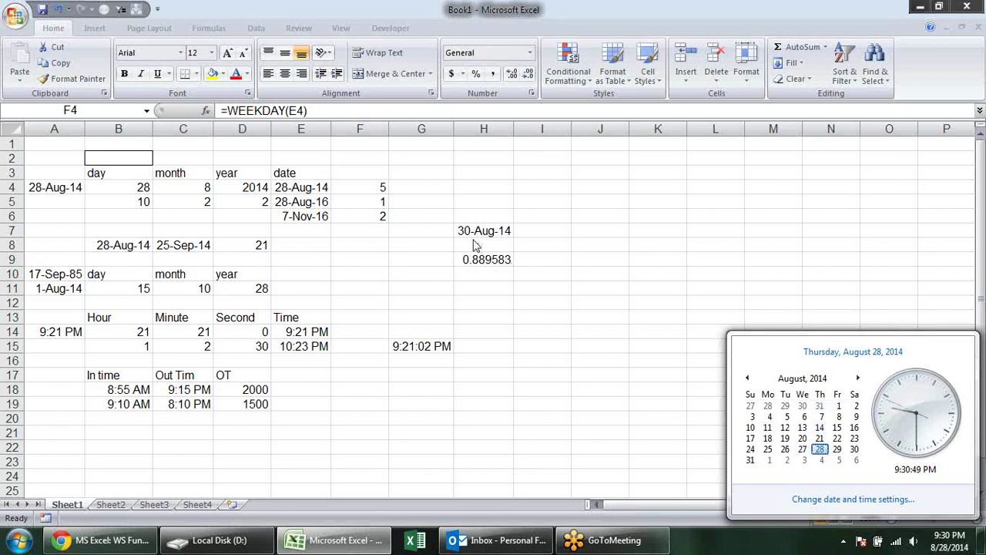
Leave F4's =WEEKDAY(E4) formula unchanged and bring up the Excel worksheet-functions reference page
{"action": "left_click", "coordinate": [535, 336]}
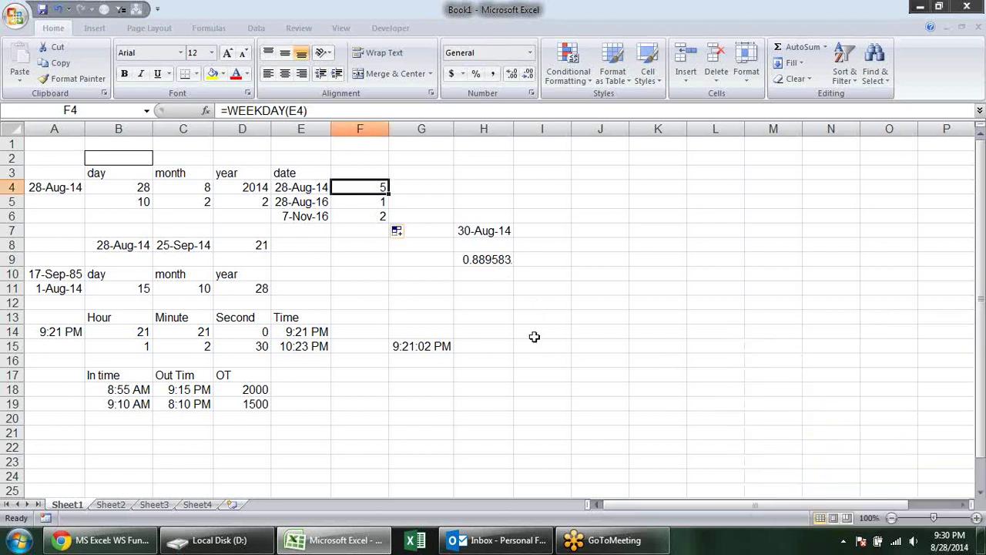
{"action": "double_click", "coordinate": [383, 187]}
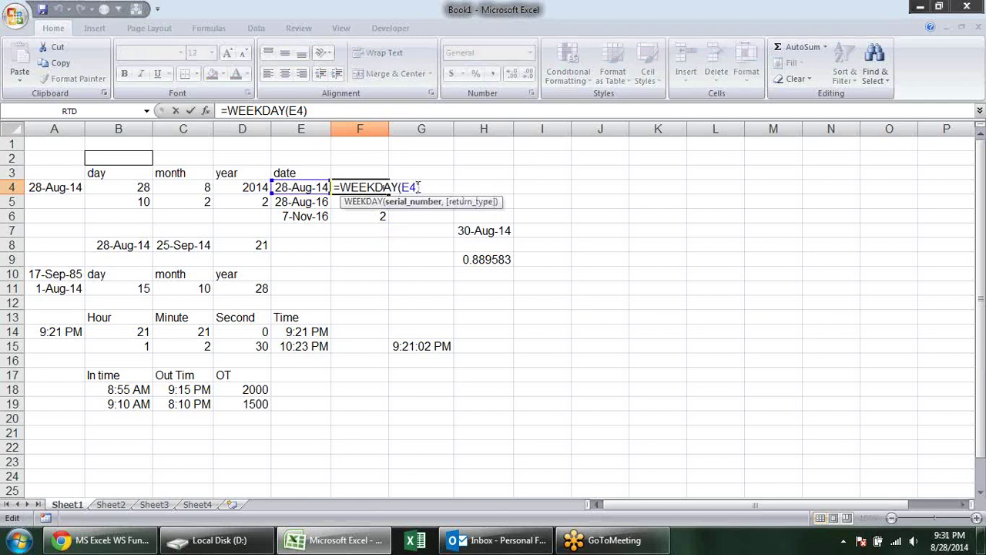
{"action": "type", "text": ","}
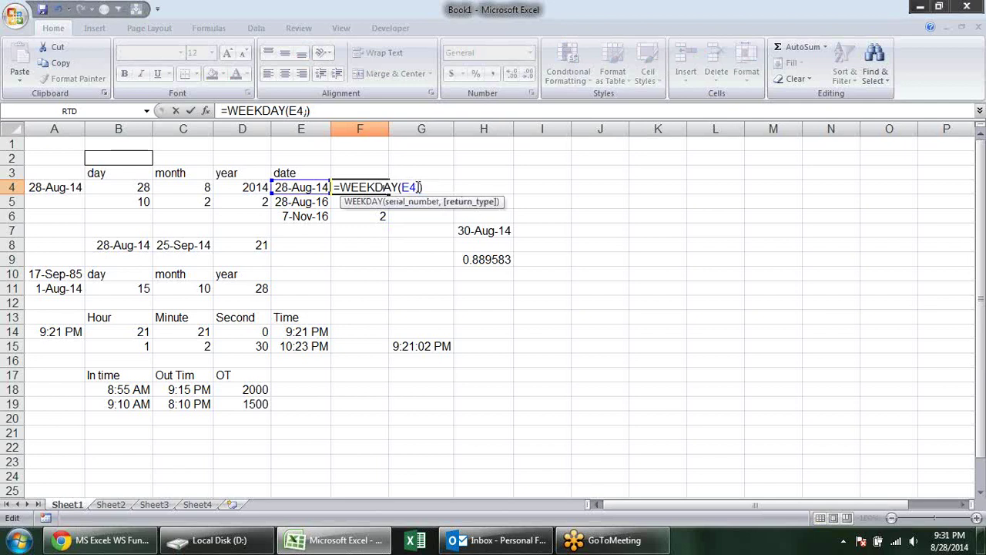
{"action": "key", "text": "BackSpace"}
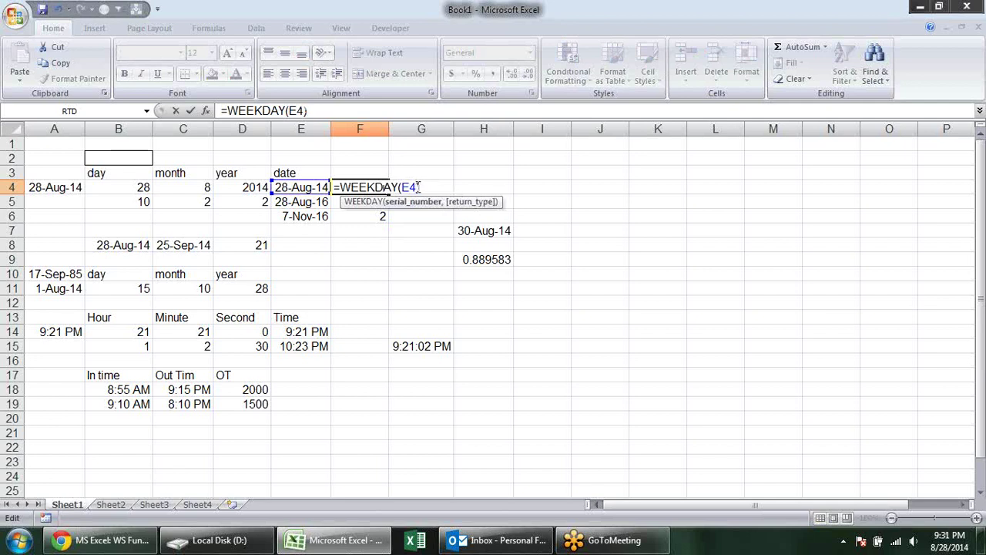
{"action": "key", "text": "Return"}
{"action": "left_click", "coordinate": [376, 187]}
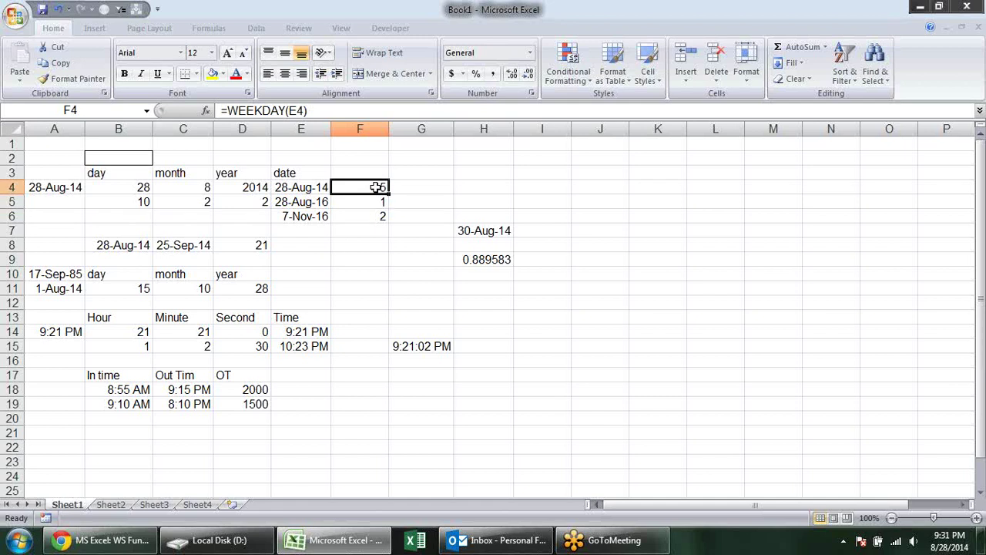
{"action": "left_click", "coordinate": [108, 540]}
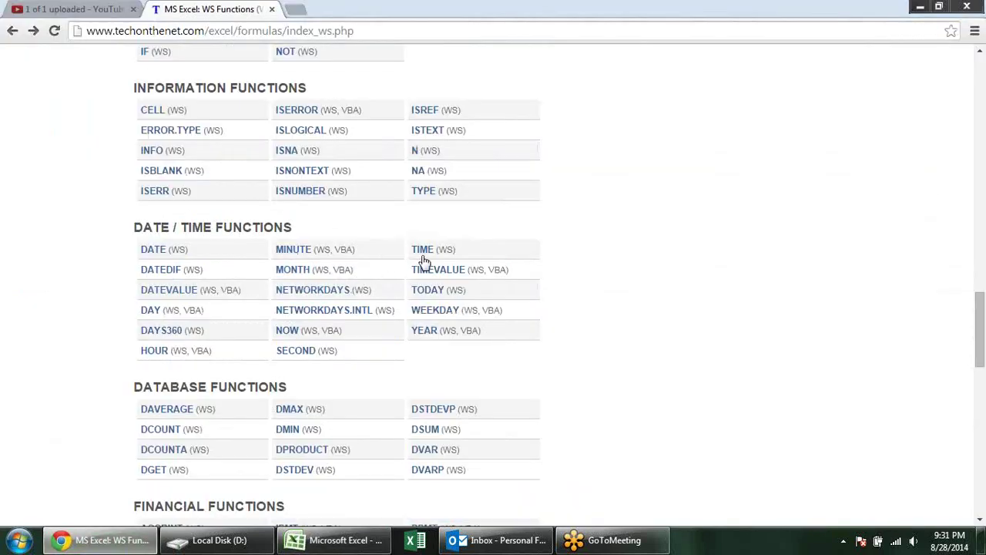
Open the WEEKDAY reference and study return_value option 1 (Sunday=1 through Saturday=7)
{"action": "left_click", "coordinate": [423, 315]}
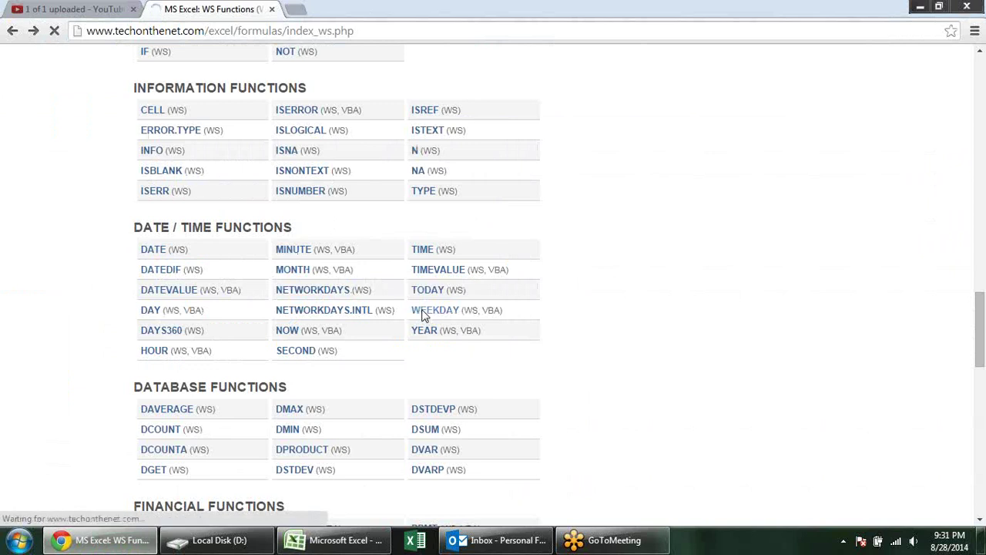
{"action": "scroll", "coordinate": [347, 305], "scroll_direction": "down", "scroll_amount": 3}
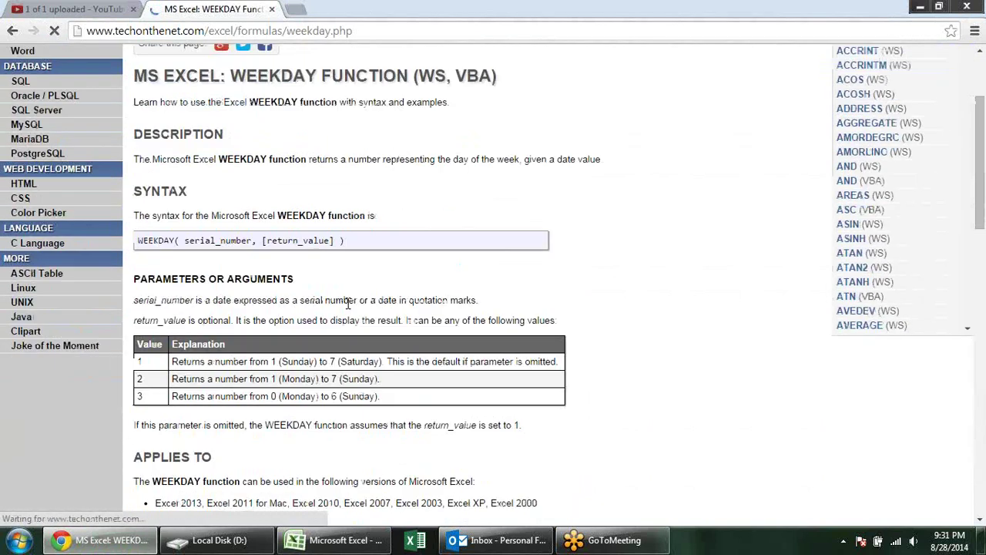
{"action": "scroll", "coordinate": [347, 303], "scroll_direction": "down", "scroll_amount": 1}
{"action": "double_click", "coordinate": [140, 290]}
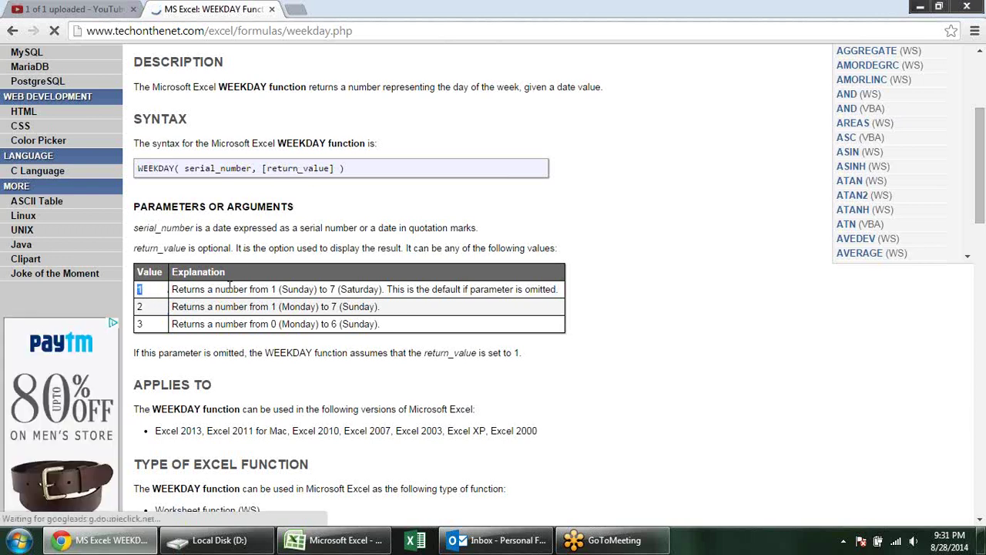
{"action": "double_click", "coordinate": [273, 290]}
{"action": "left_click_drag", "start_coordinate": [285, 289], "coordinate": [383, 289]}
{"action": "left_click", "coordinate": [331, 287]}
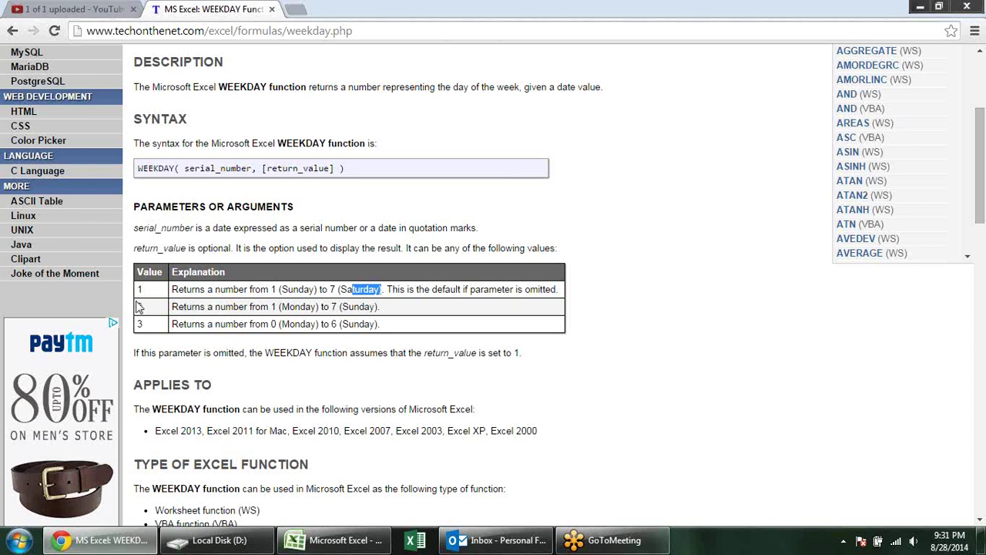
Review return_value options 2 and 3 and the examples, then close the WEEKDAY page
{"action": "left_click", "coordinate": [144, 306]}
{"action": "triple_click", "coordinate": [143, 309]}
{"action": "double_click", "coordinate": [140, 308]}
{"action": "double_click", "coordinate": [335, 324]}
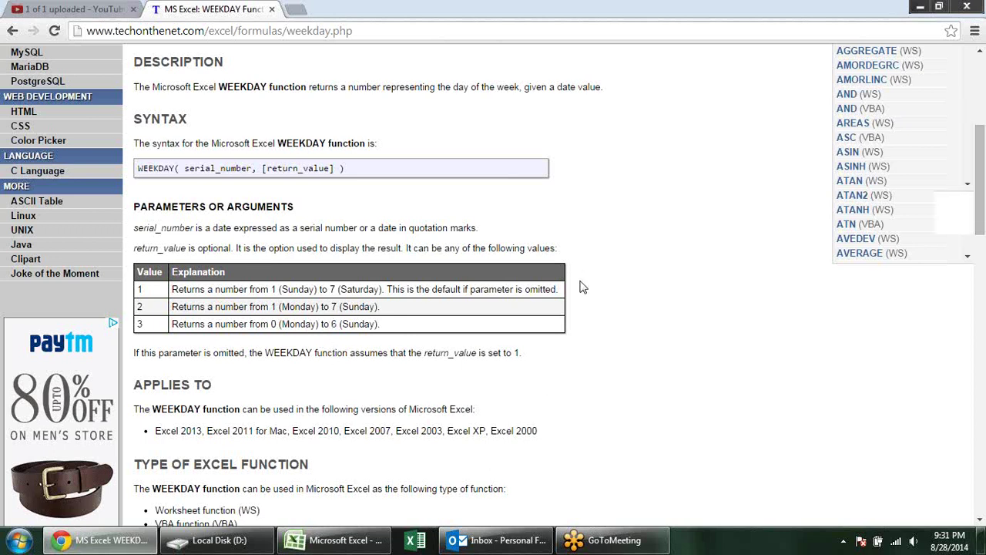
{"action": "scroll", "coordinate": [583, 288], "scroll_direction": "down", "scroll_amount": 3}
{"action": "scroll", "coordinate": [576, 303], "scroll_direction": "down", "scroll_amount": 3}
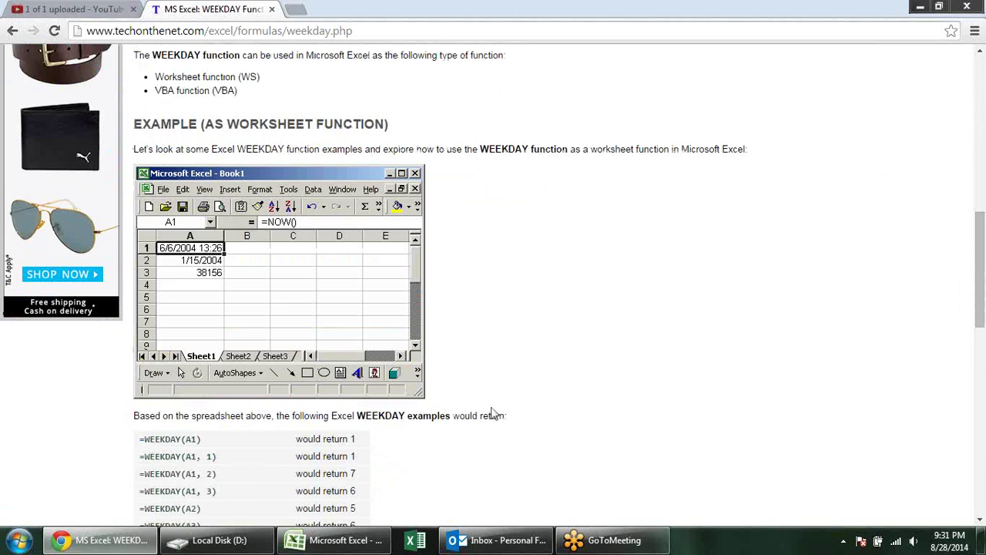
{"action": "left_click", "coordinate": [271, 9]}
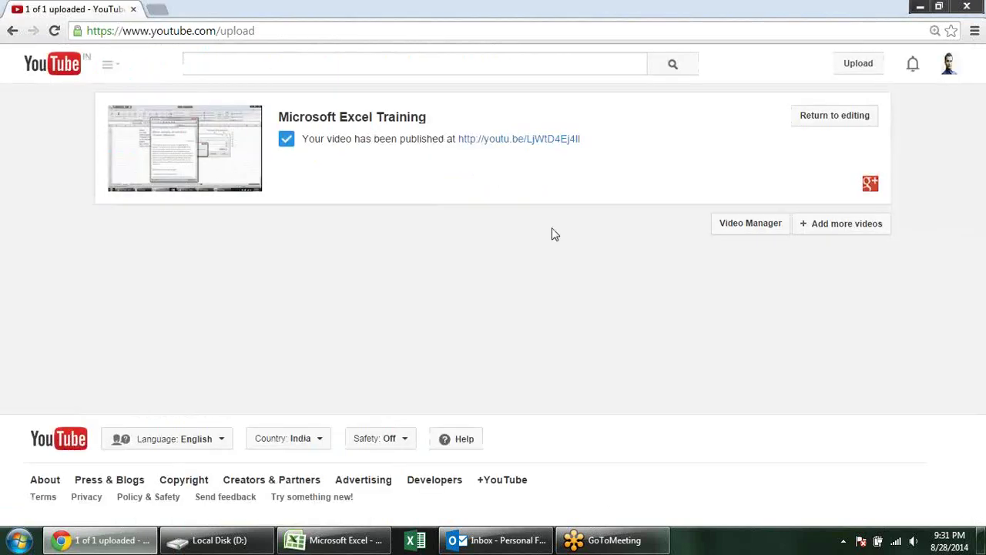
Back in Excel, inspect the Minute heading, the TIME formula in E15 and C15's minute value
{"action": "left_click", "coordinate": [346, 540]}
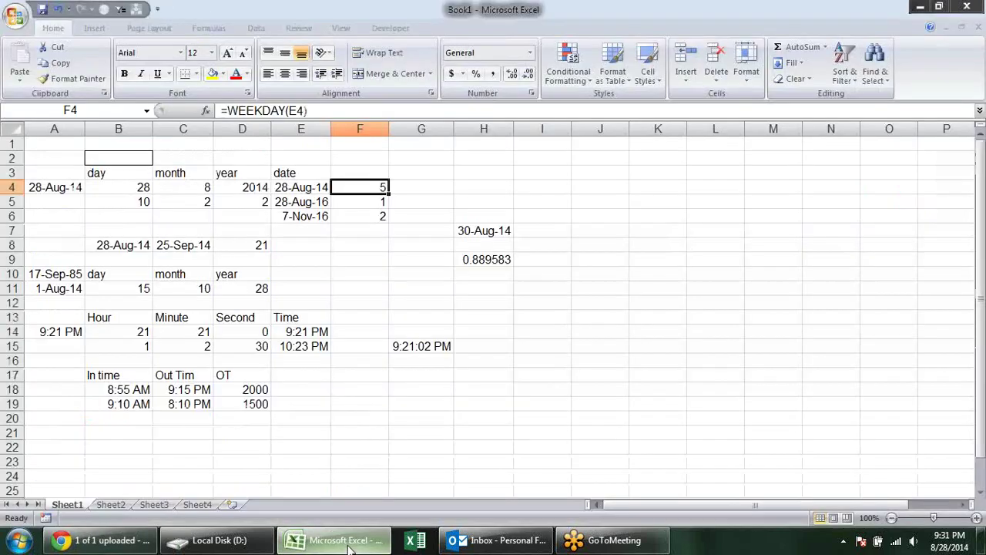
{"action": "left_click", "coordinate": [426, 318]}
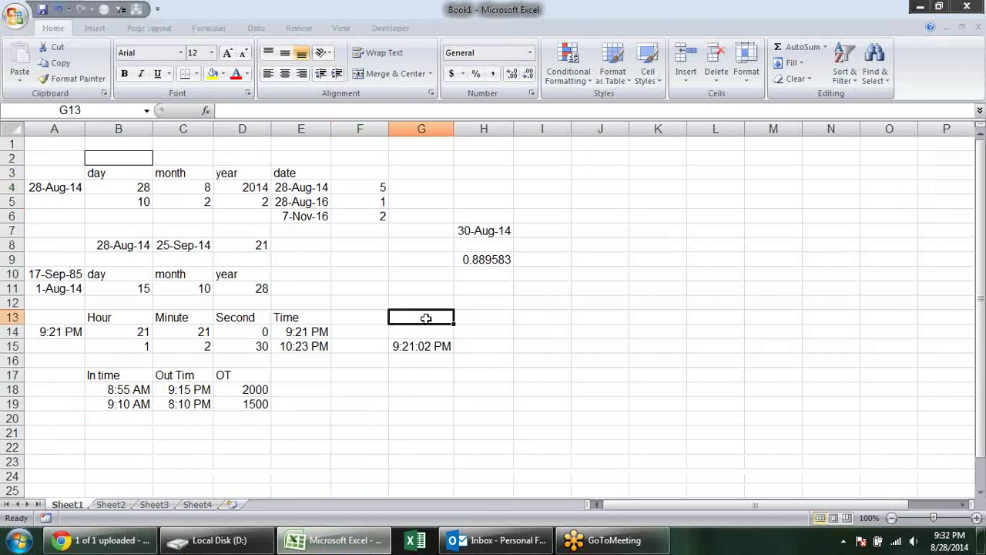
{"action": "left_click", "coordinate": [297, 319]}
{"action": "left_click", "coordinate": [182, 316]}
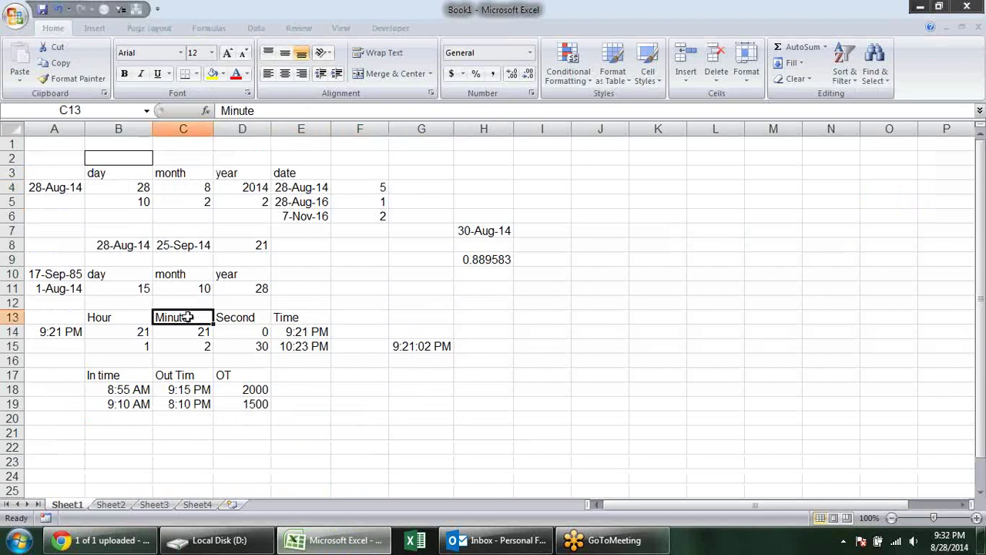
{"action": "left_click", "coordinate": [266, 319]}
{"action": "left_click", "coordinate": [279, 316]}
{"action": "left_click", "coordinate": [296, 331]}
{"action": "left_click", "coordinate": [299, 347]}
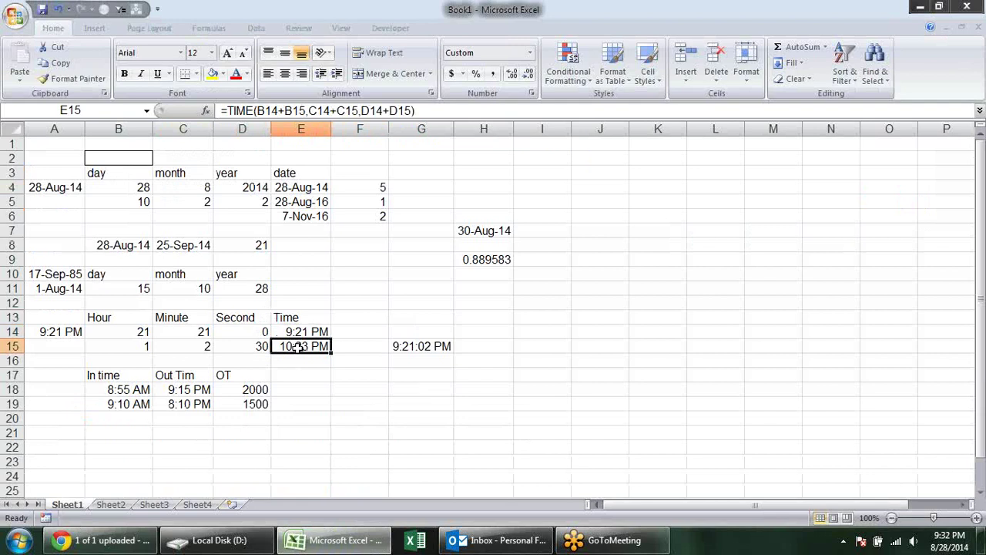
{"action": "left_click", "coordinate": [258, 347]}
{"action": "left_click", "coordinate": [208, 346]}
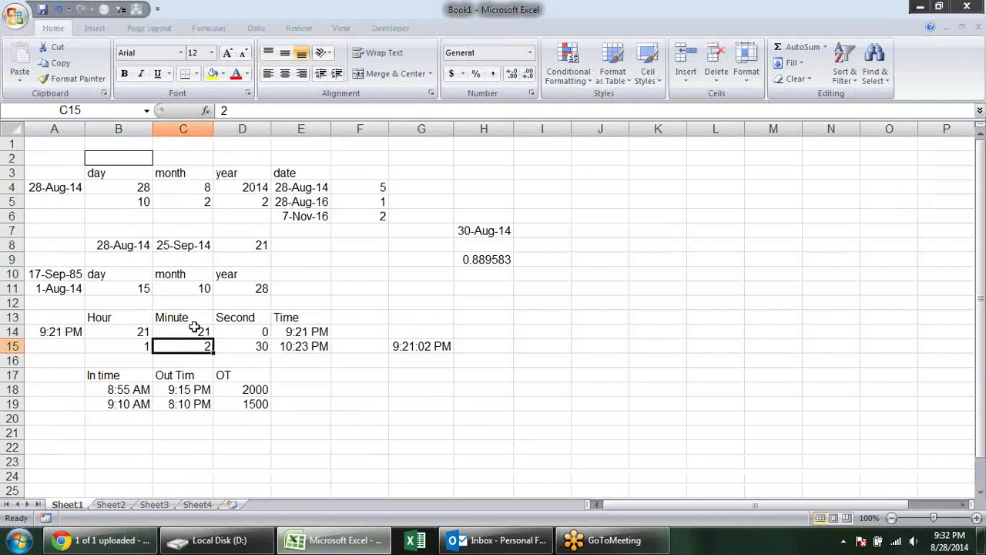
Confirm the overtime formula in D18 unchanged, then return to the browser
{"action": "left_click", "coordinate": [196, 330]}
{"action": "double_click", "coordinate": [264, 390]}
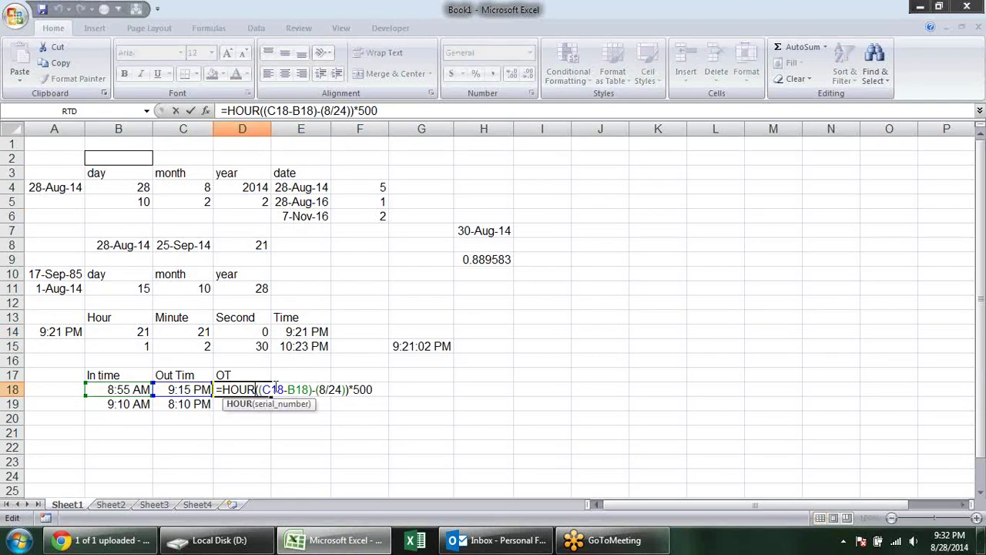
{"action": "key", "text": "Return"}
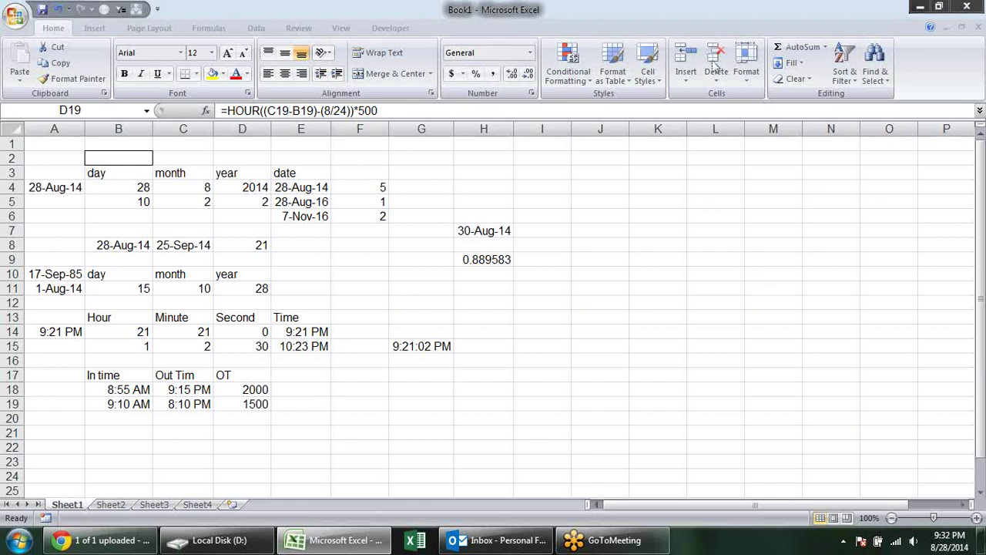
{"action": "left_click", "coordinate": [393, 271]}
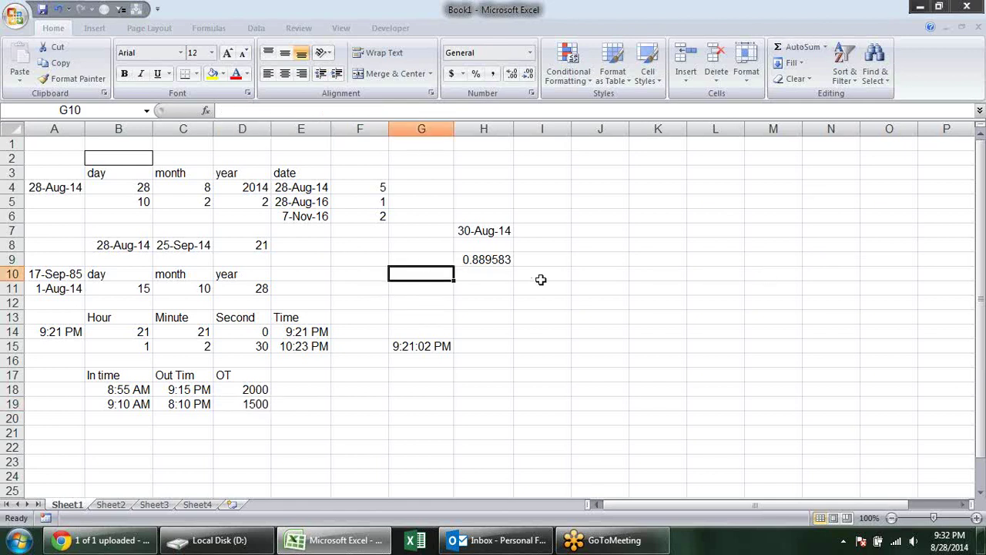
{"action": "left_click", "coordinate": [346, 243]}
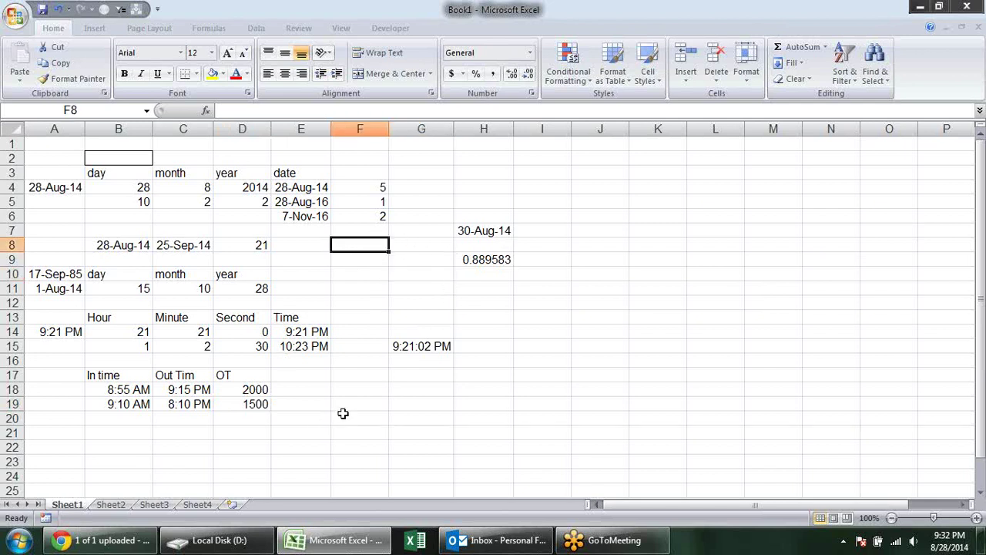
{"action": "left_click", "coordinate": [143, 539]}
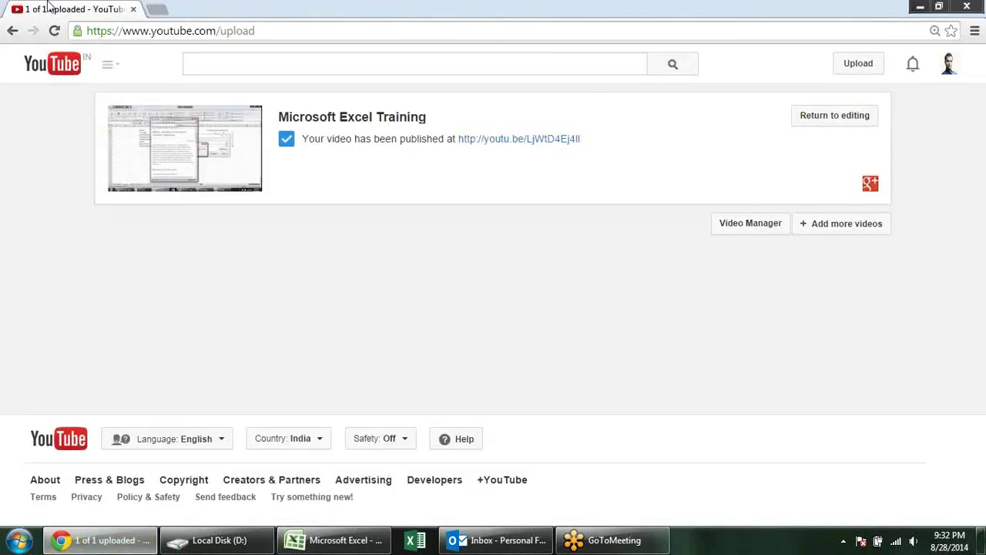
In a new tab, Google 'second starday formula in excel'
{"action": "left_click", "coordinate": [158, 9]}
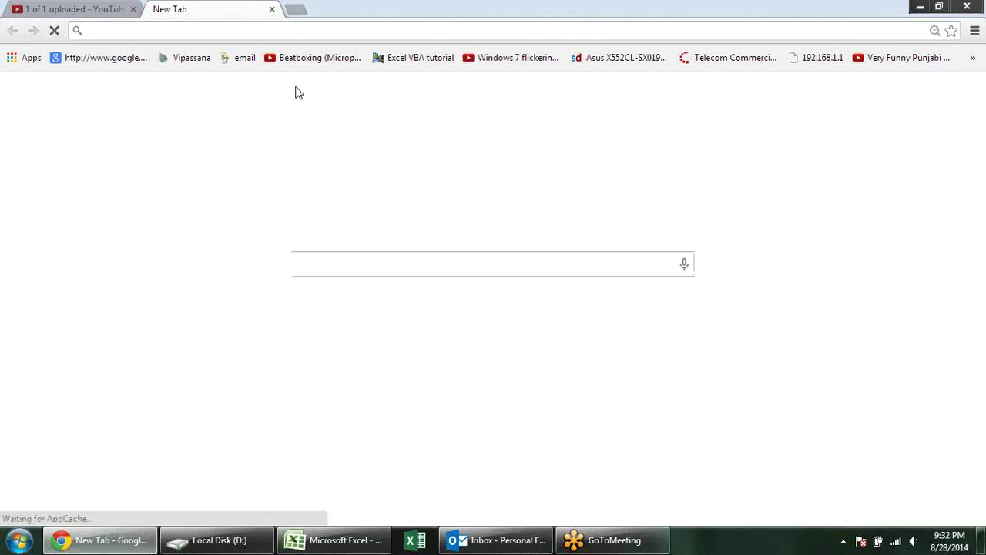
{"action": "left_click", "coordinate": [330, 265]}
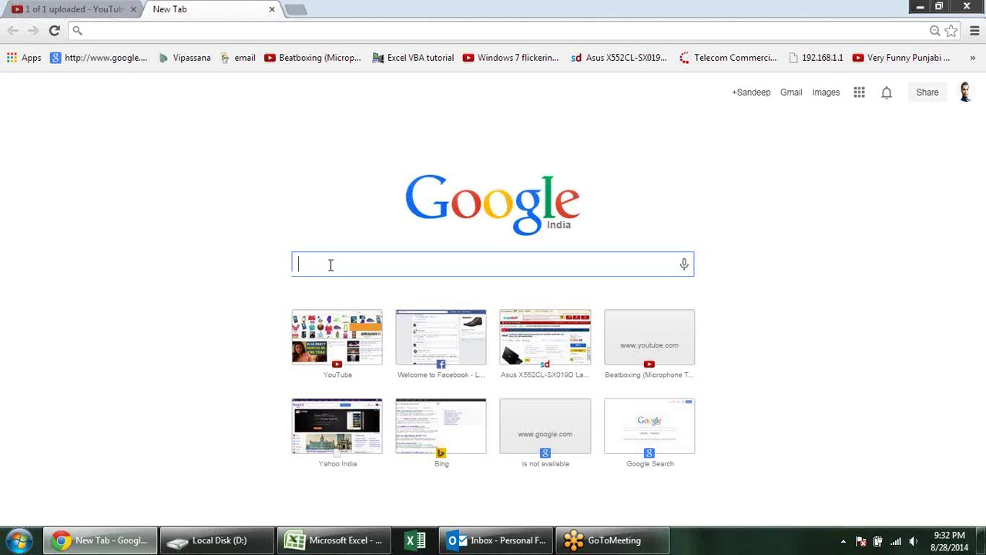
{"action": "type", "text": "second starday "}
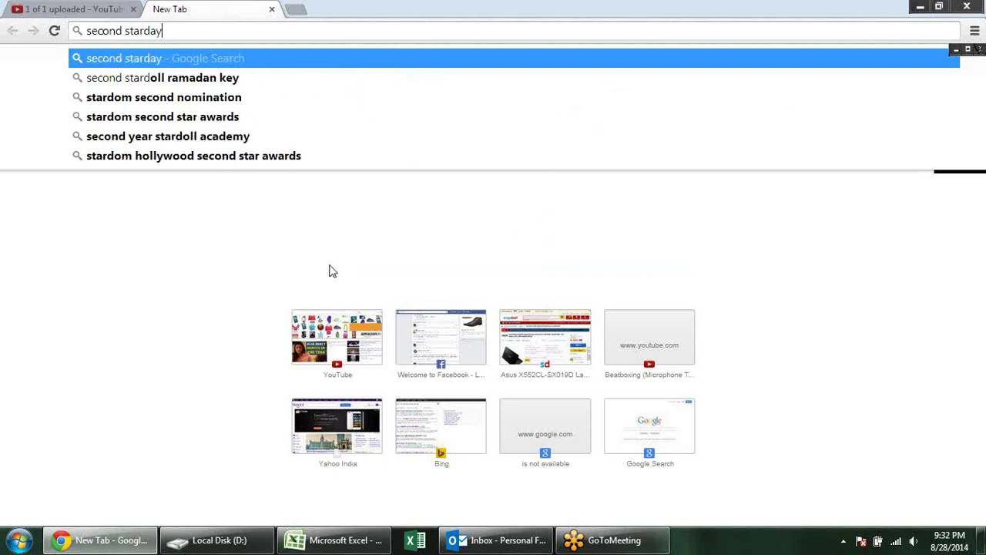
{"action": "type", "text": "formula in excel"}
{"action": "key", "text": "Return"}
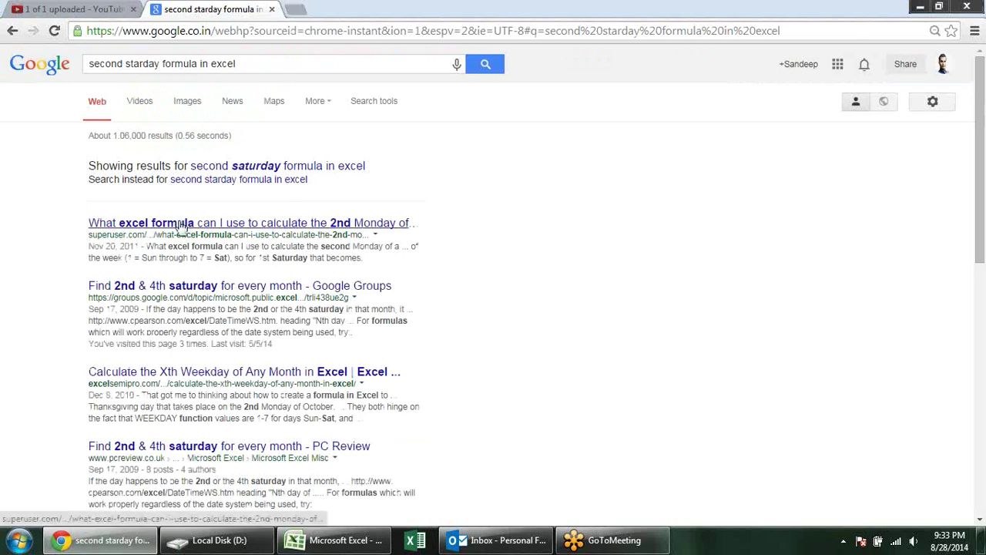
Open the 'Find 2nd & 4th saturday' thread and select the reply's first =DATE(...)-WEEKDAY(...) formula
{"action": "left_click", "coordinate": [185, 287]}
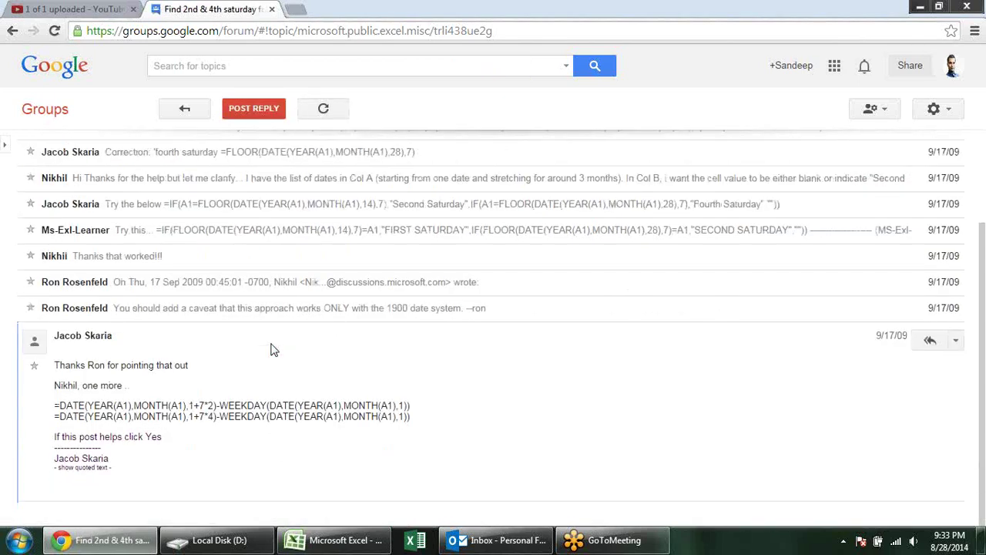
{"action": "left_click", "coordinate": [278, 429]}
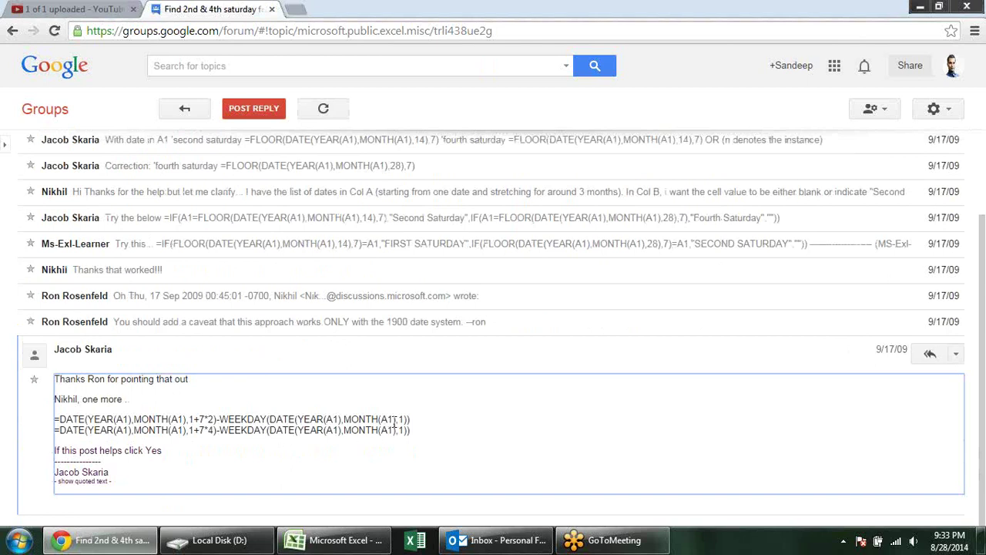
{"action": "left_click_drag", "start_coordinate": [409, 419], "coordinate": [68, 420]}
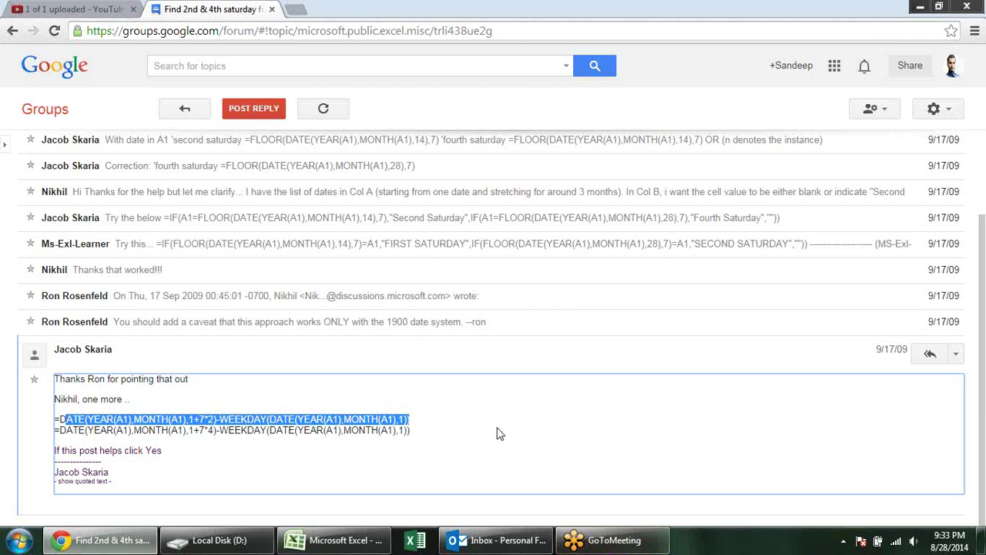
{"action": "left_click", "coordinate": [424, 440]}
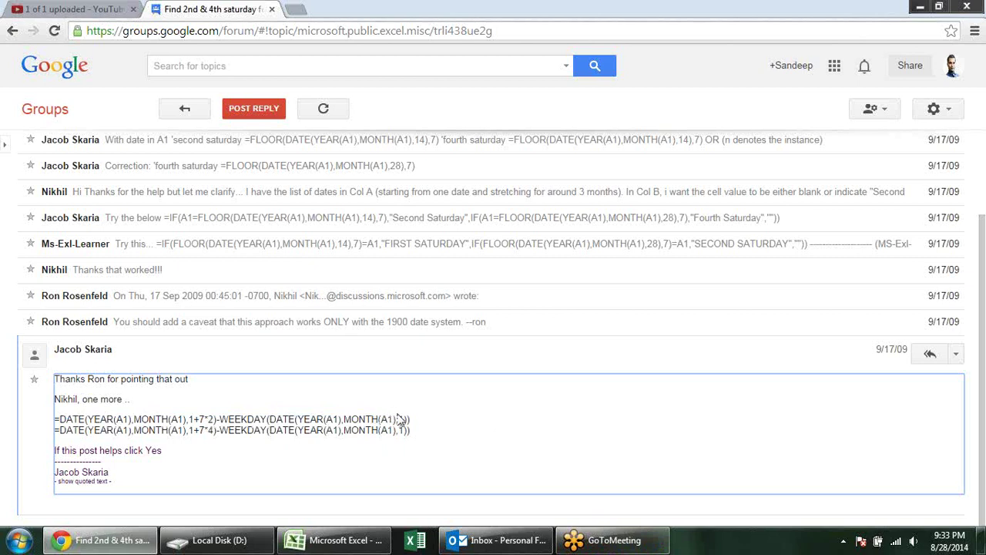
{"action": "left_click_drag", "start_coordinate": [414, 419], "coordinate": [134, 421]}
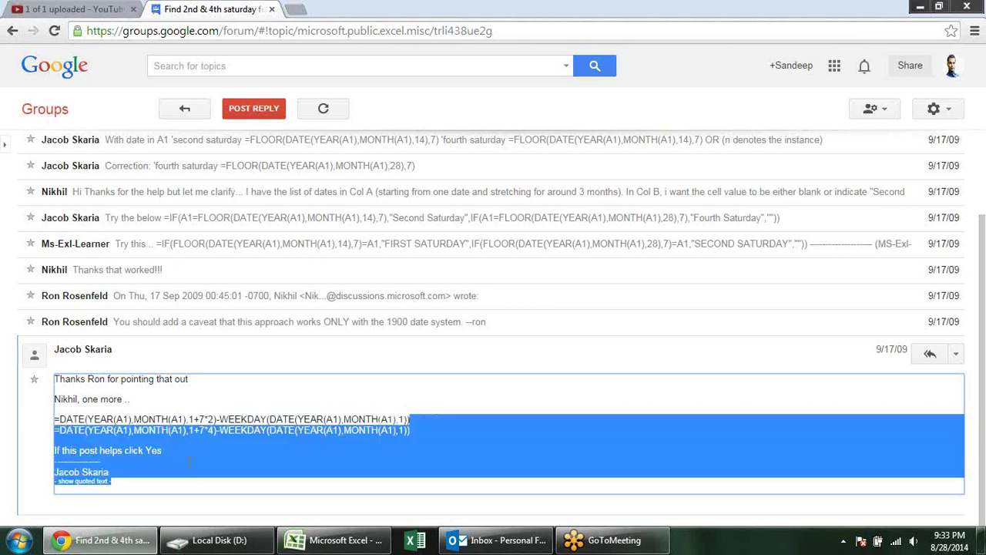
{"action": "left_click_drag", "start_coordinate": [134, 421], "coordinate": [46, 423]}
{"action": "key", "text": "ctrl+c"}
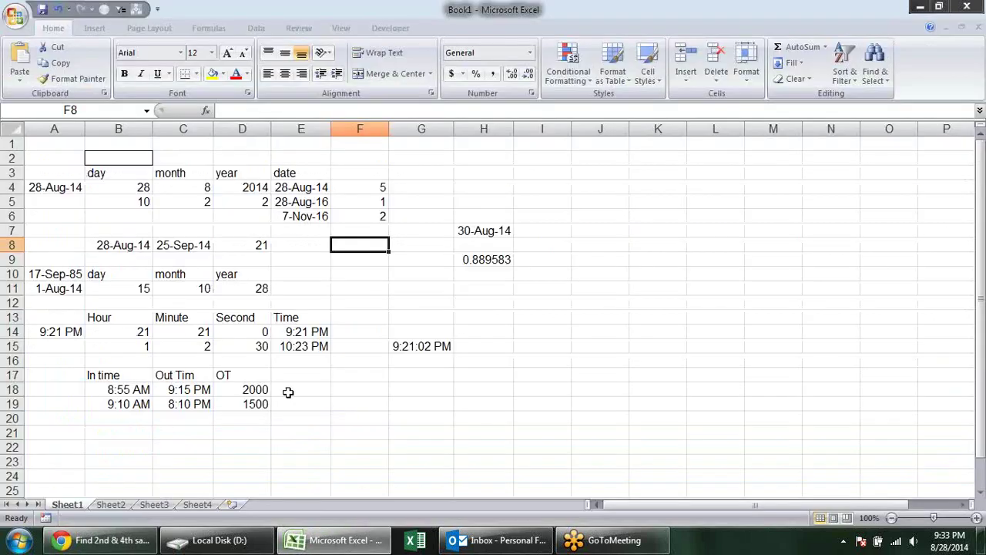
Paste the second-Saturday formula into G4 with its first YEAR reference set to E4, giving 14-Jan-14
{"action": "left_click", "coordinate": [333, 539]}
{"action": "double_click", "coordinate": [384, 188]}
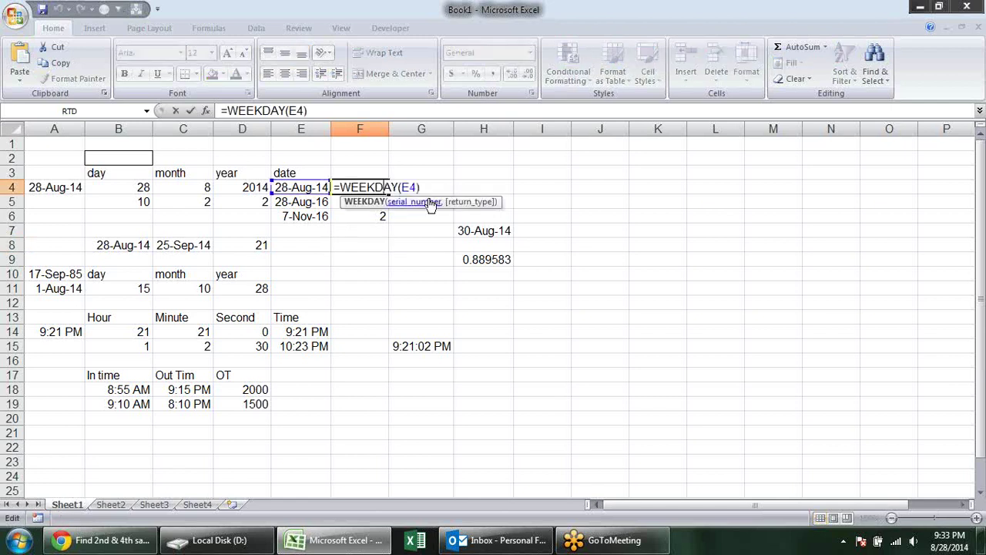
{"action": "key", "text": "Escape"}
{"action": "left_click", "coordinate": [434, 185]}
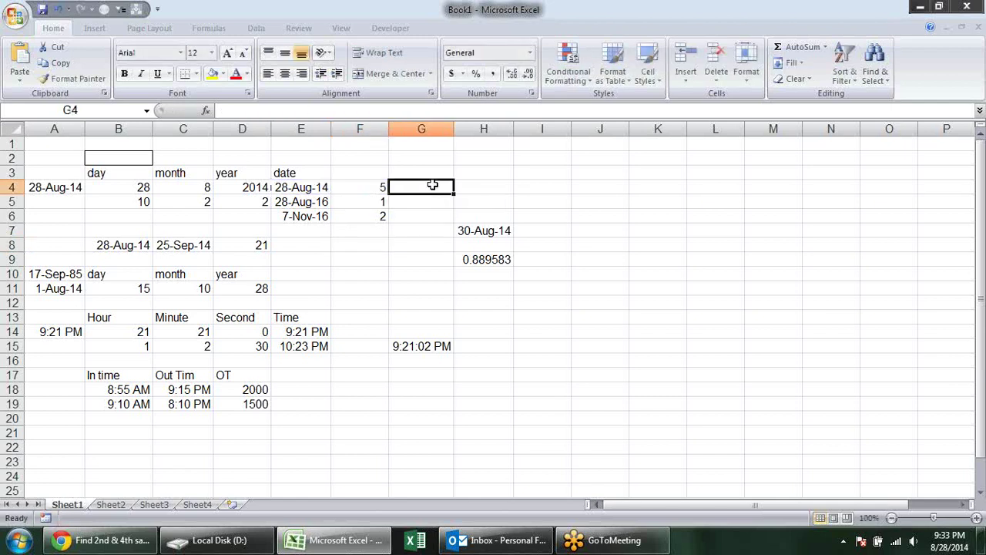
{"action": "key", "text": "ctrl+v"}
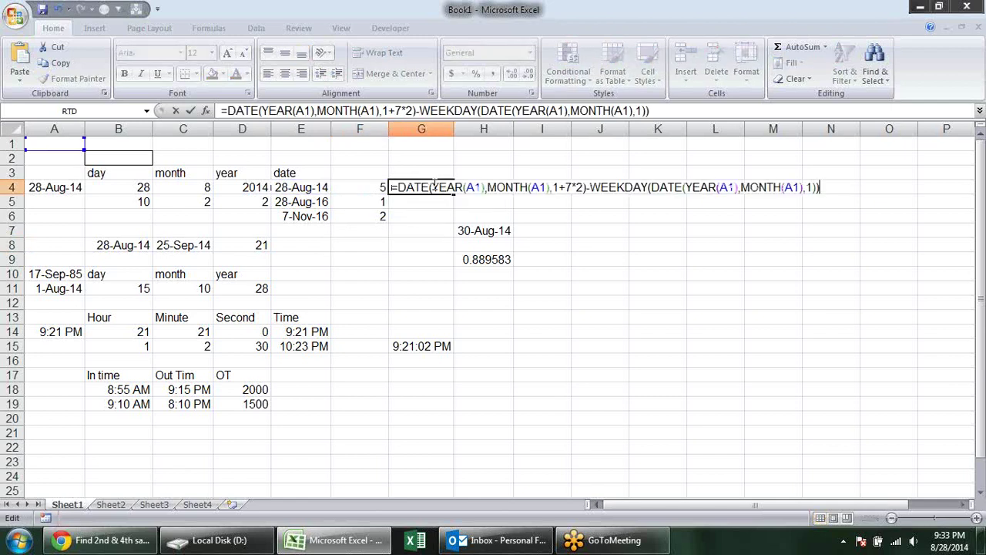
{"action": "left_click", "coordinate": [308, 202]}
{"action": "left_click", "coordinate": [313, 191]}
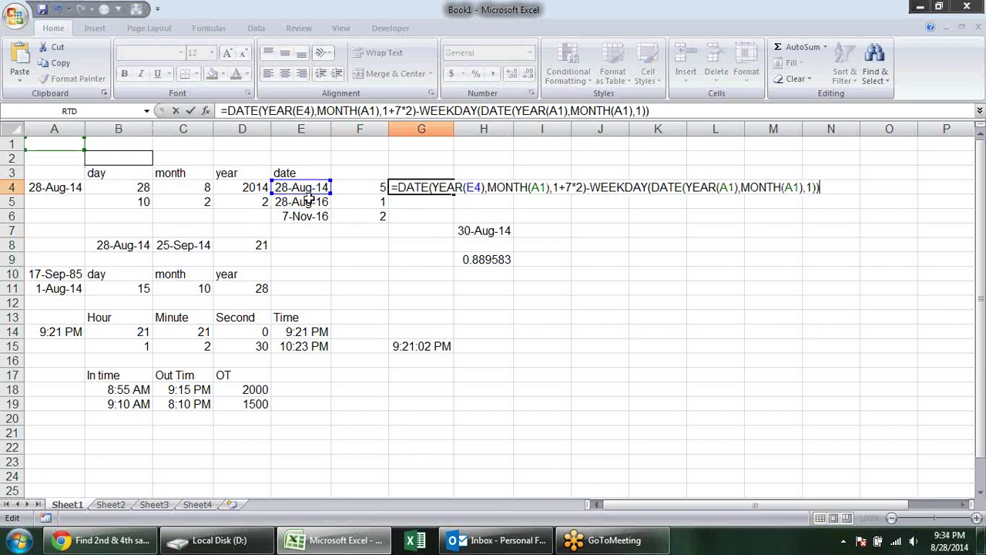
{"action": "key", "text": "Return"}
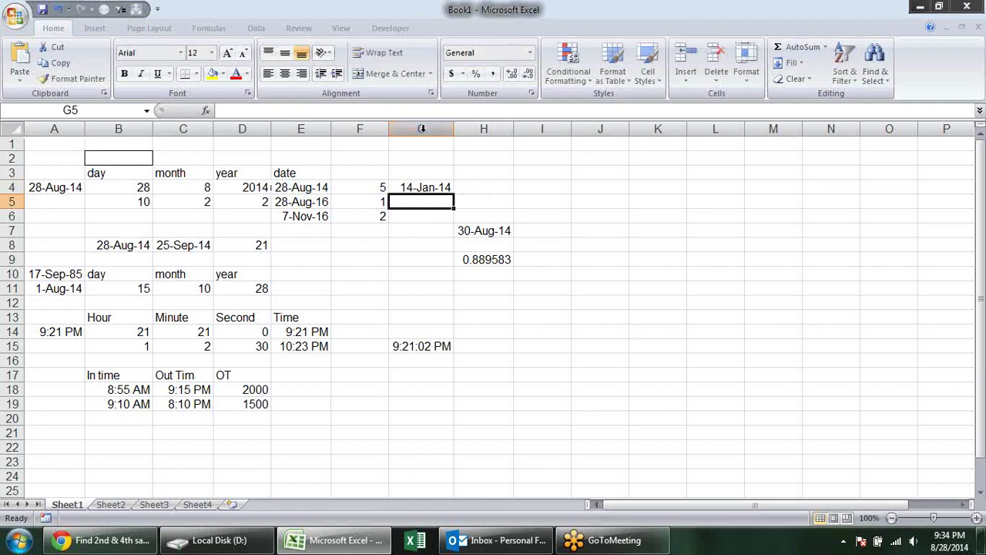
Repoint the MONTH and inner YEAR/MONTH references in G4's formula from A1 to E4
{"action": "left_click", "coordinate": [420, 186]}
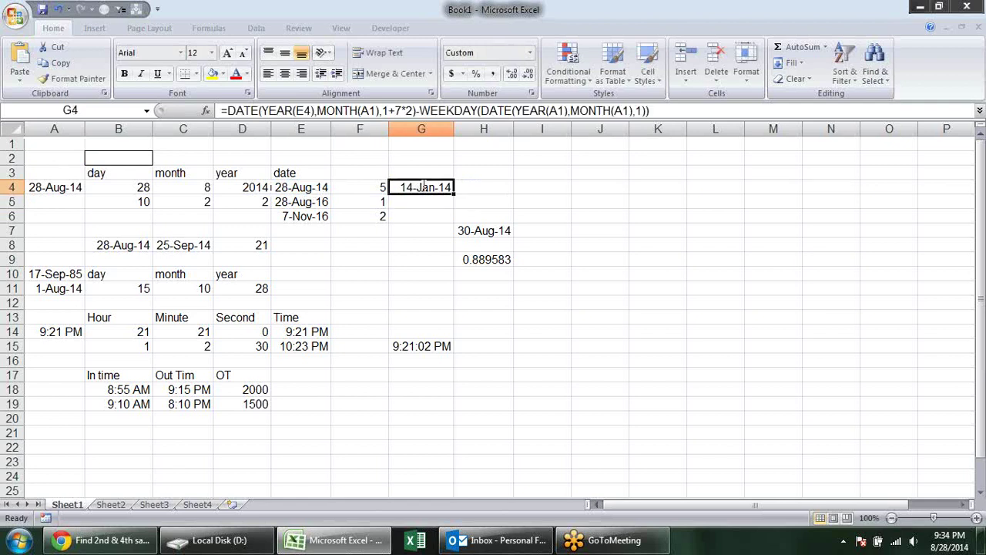
{"action": "double_click", "coordinate": [421, 187]}
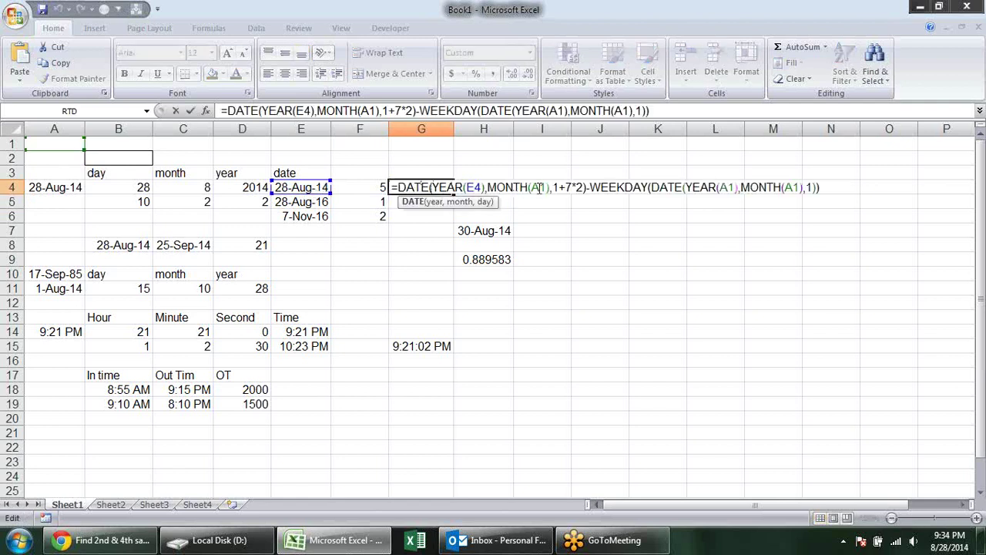
{"action": "left_click", "coordinate": [247, 189]}
{"action": "left_click", "coordinate": [297, 196]}
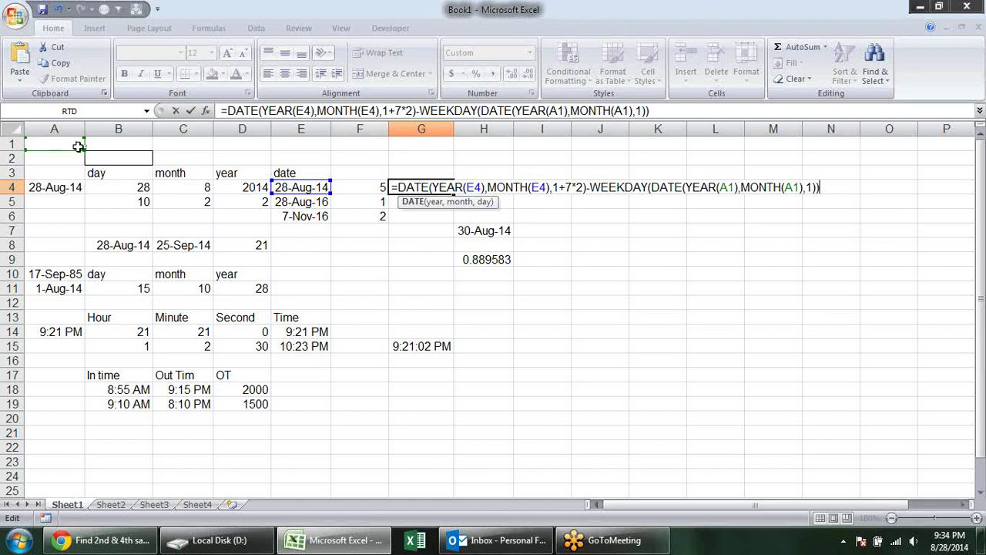
{"action": "left_click_drag", "start_coordinate": [82, 146], "coordinate": [328, 189]}
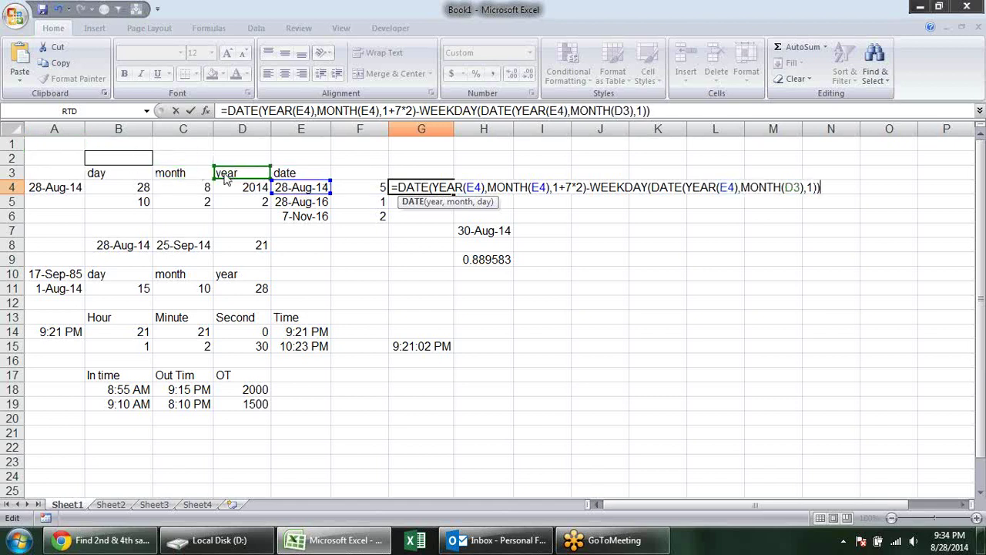
{"action": "mouse_move", "coordinate": [76, 151]}
{"action": "left_mouse_down"}
{"action": "mouse_move", "coordinate": [287, 198]}
{"action": "mouse_move", "coordinate": [284, 191]}
{"action": "left_mouse_up"}
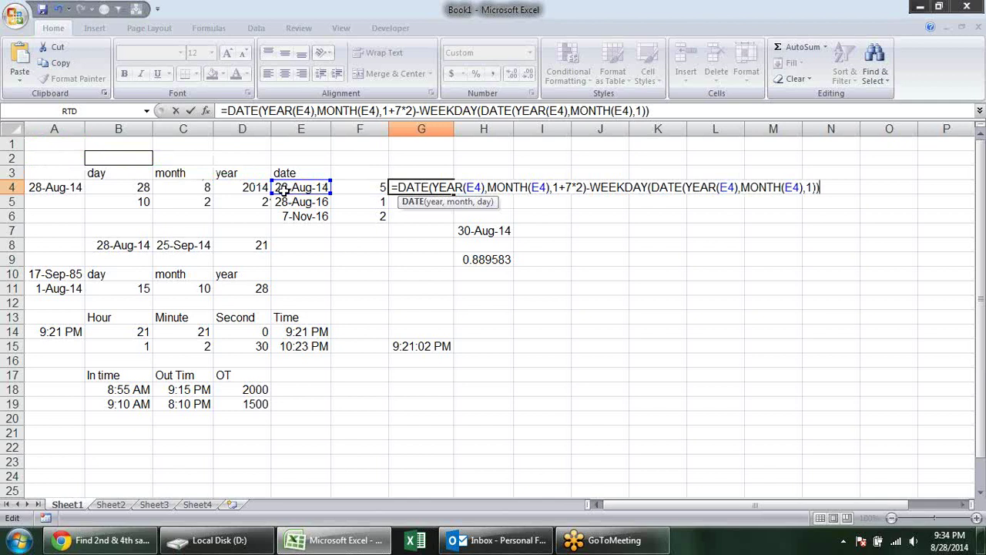
{"action": "key", "text": "Return"}
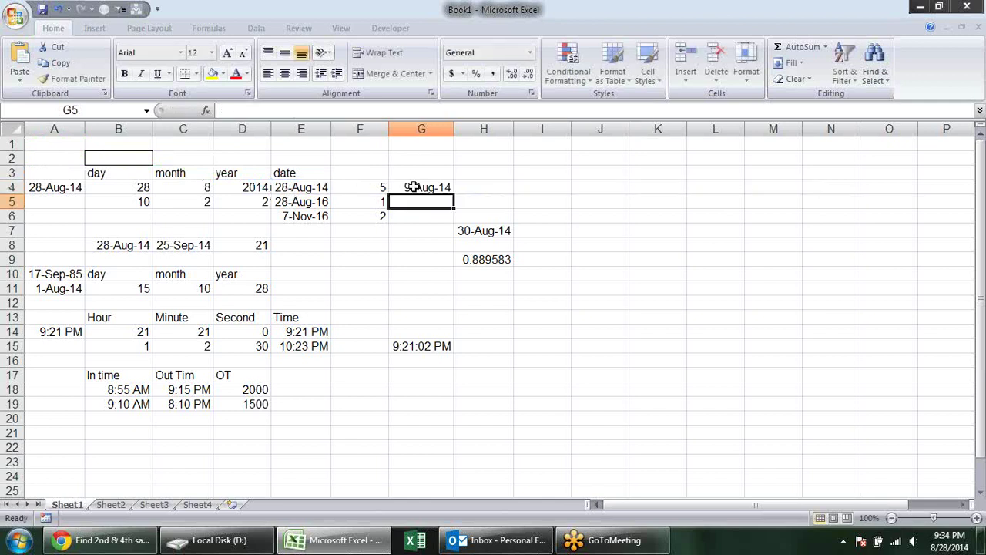
Verify G4's 9-Aug-14 result against the August 2014 calendar
{"action": "left_click", "coordinate": [411, 193]}
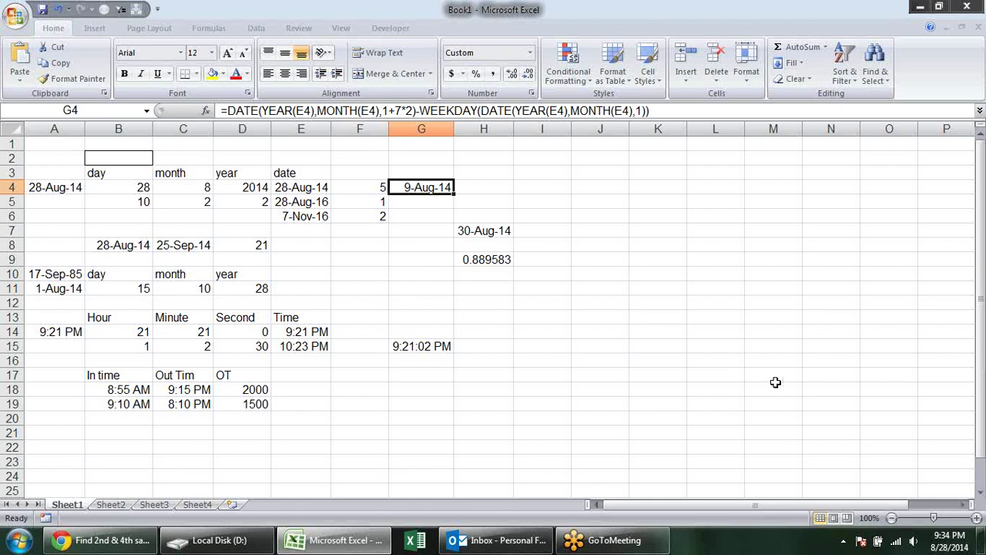
{"action": "left_click", "coordinate": [954, 549]}
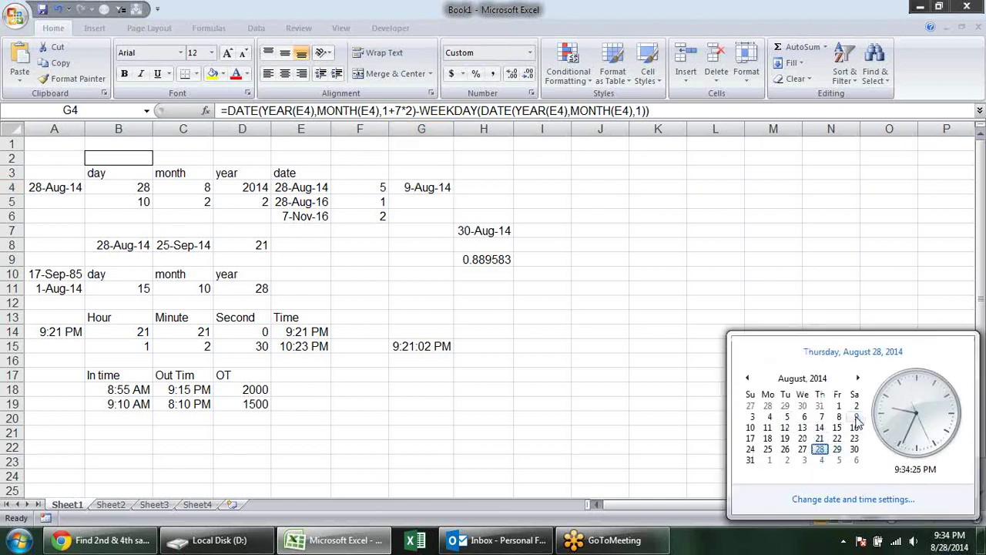
{"action": "left_click", "coordinate": [429, 189]}
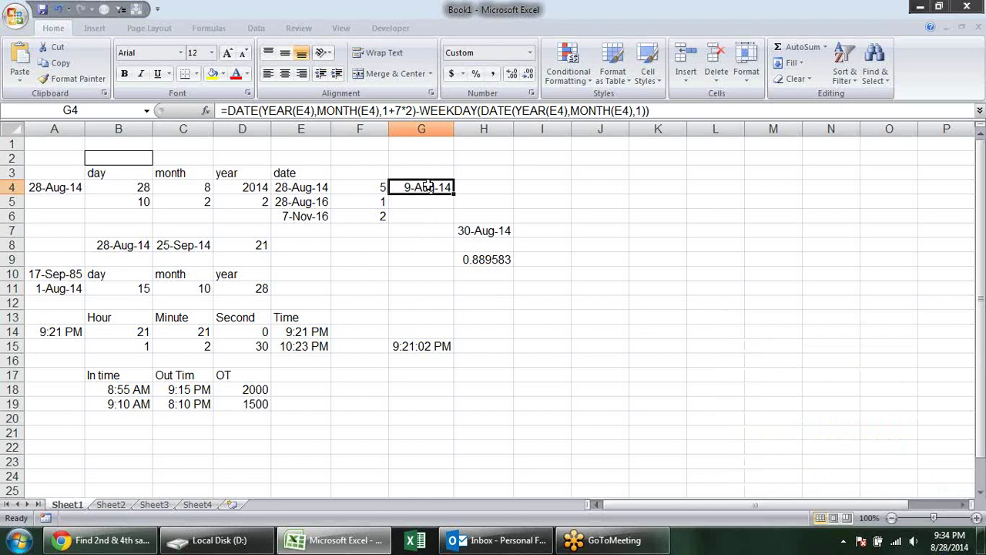
{"action": "double_click", "coordinate": [428, 186]}
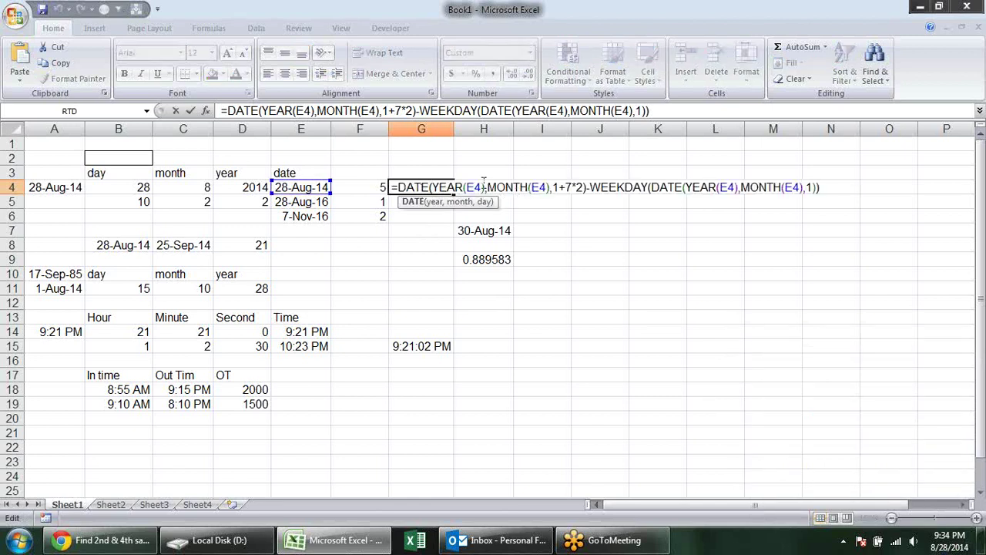
{"action": "left_click", "coordinate": [520, 187]}
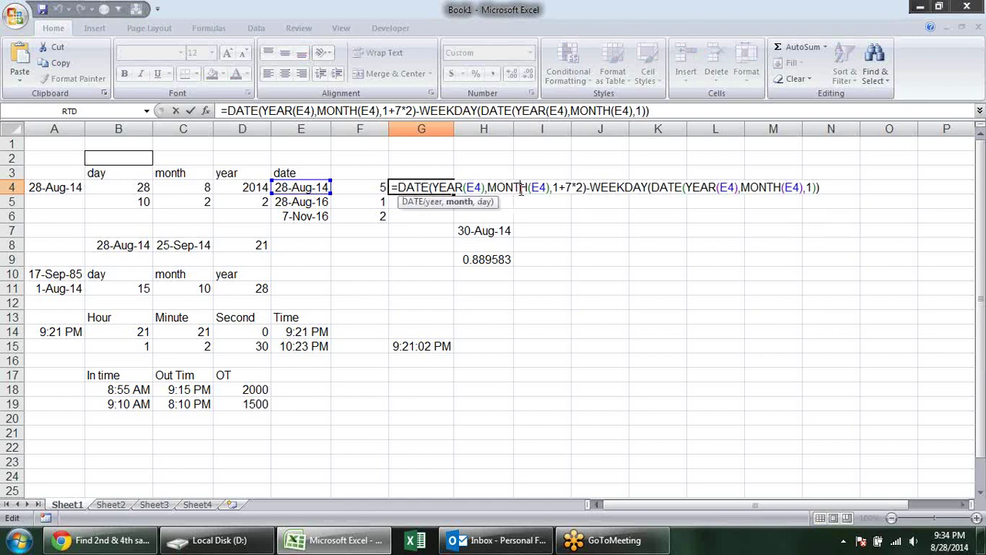
{"action": "left_click", "coordinate": [565, 187]}
{"action": "left_click_drag", "start_coordinate": [590, 187], "coordinate": [649, 193]}
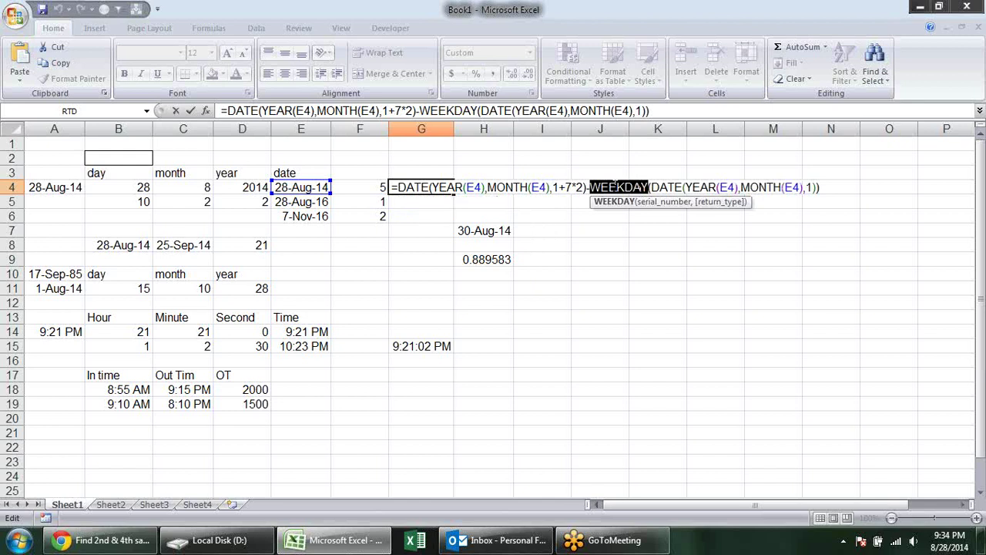
{"action": "left_click", "coordinate": [561, 188]}
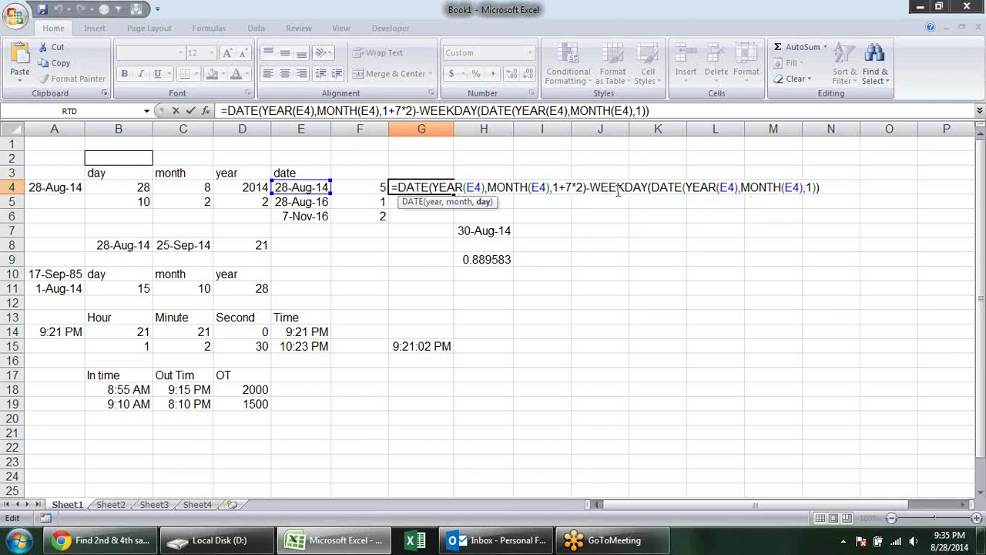
{"action": "left_click_drag", "start_coordinate": [654, 187], "coordinate": [809, 187]}
{"action": "left_click", "coordinate": [812, 186]}
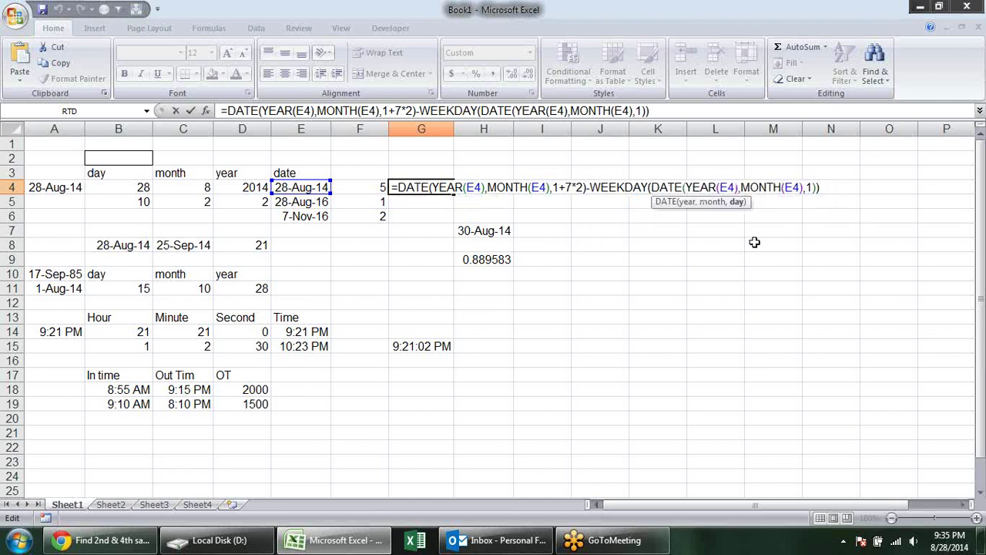
{"action": "key", "text": "Return"}
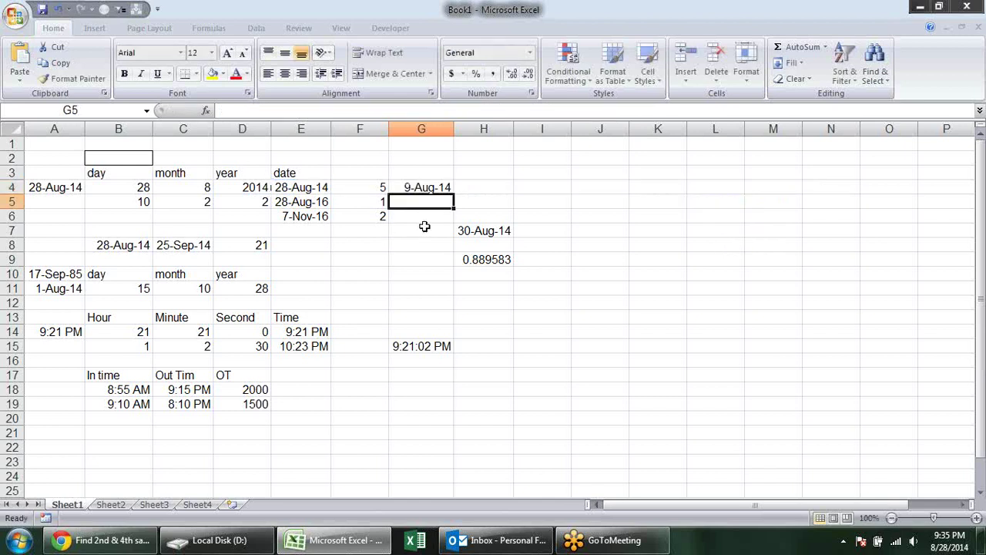
{"action": "left_click", "coordinate": [439, 185]}
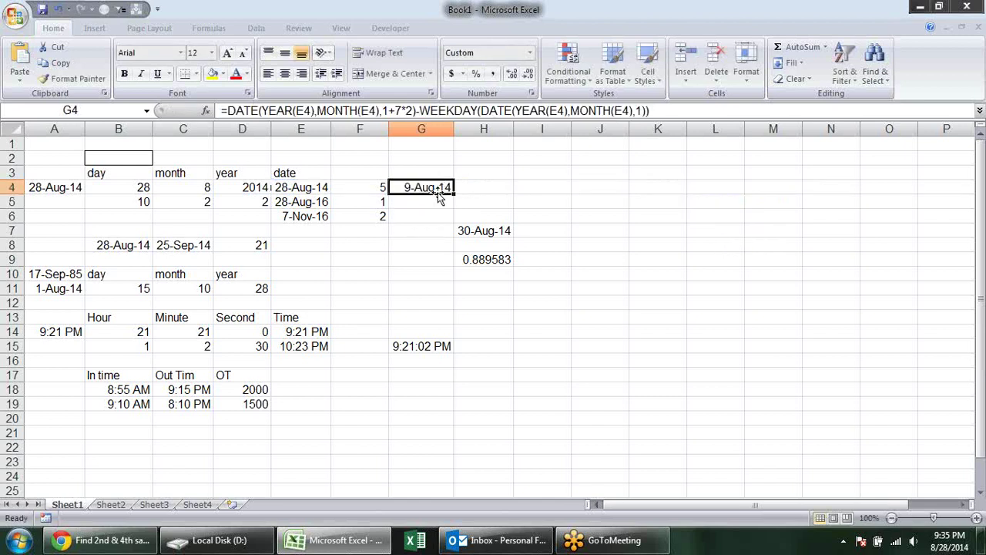
{"action": "left_click", "coordinate": [545, 202]}
{"action": "left_click", "coordinate": [441, 188]}
{"action": "left_click", "coordinate": [981, 46]}
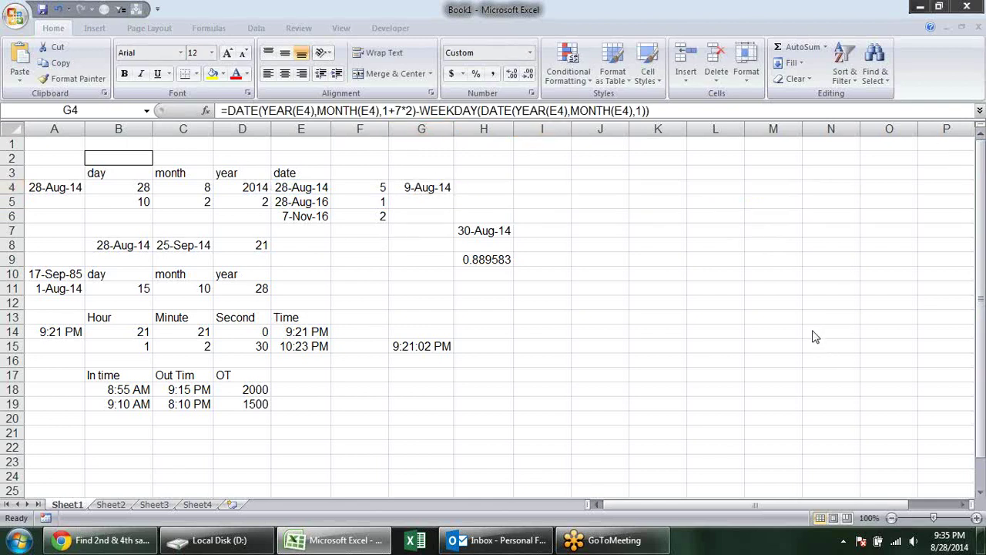